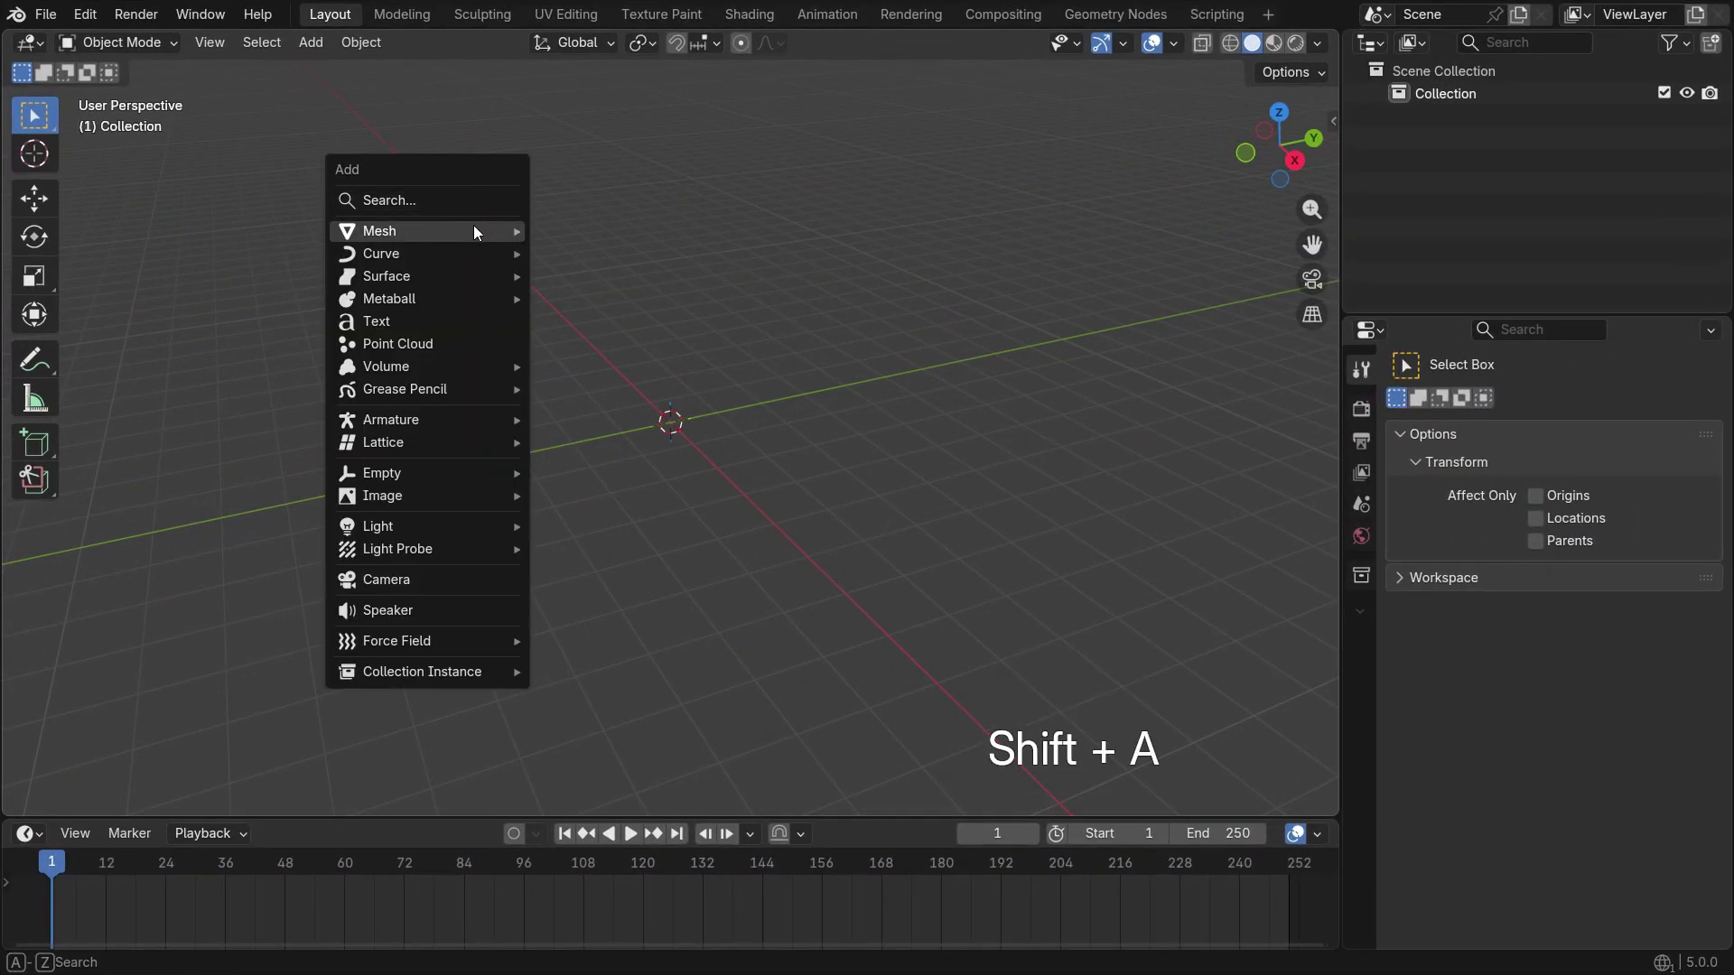
Add a torus with 24 major segments
mouse_move(474, 227)
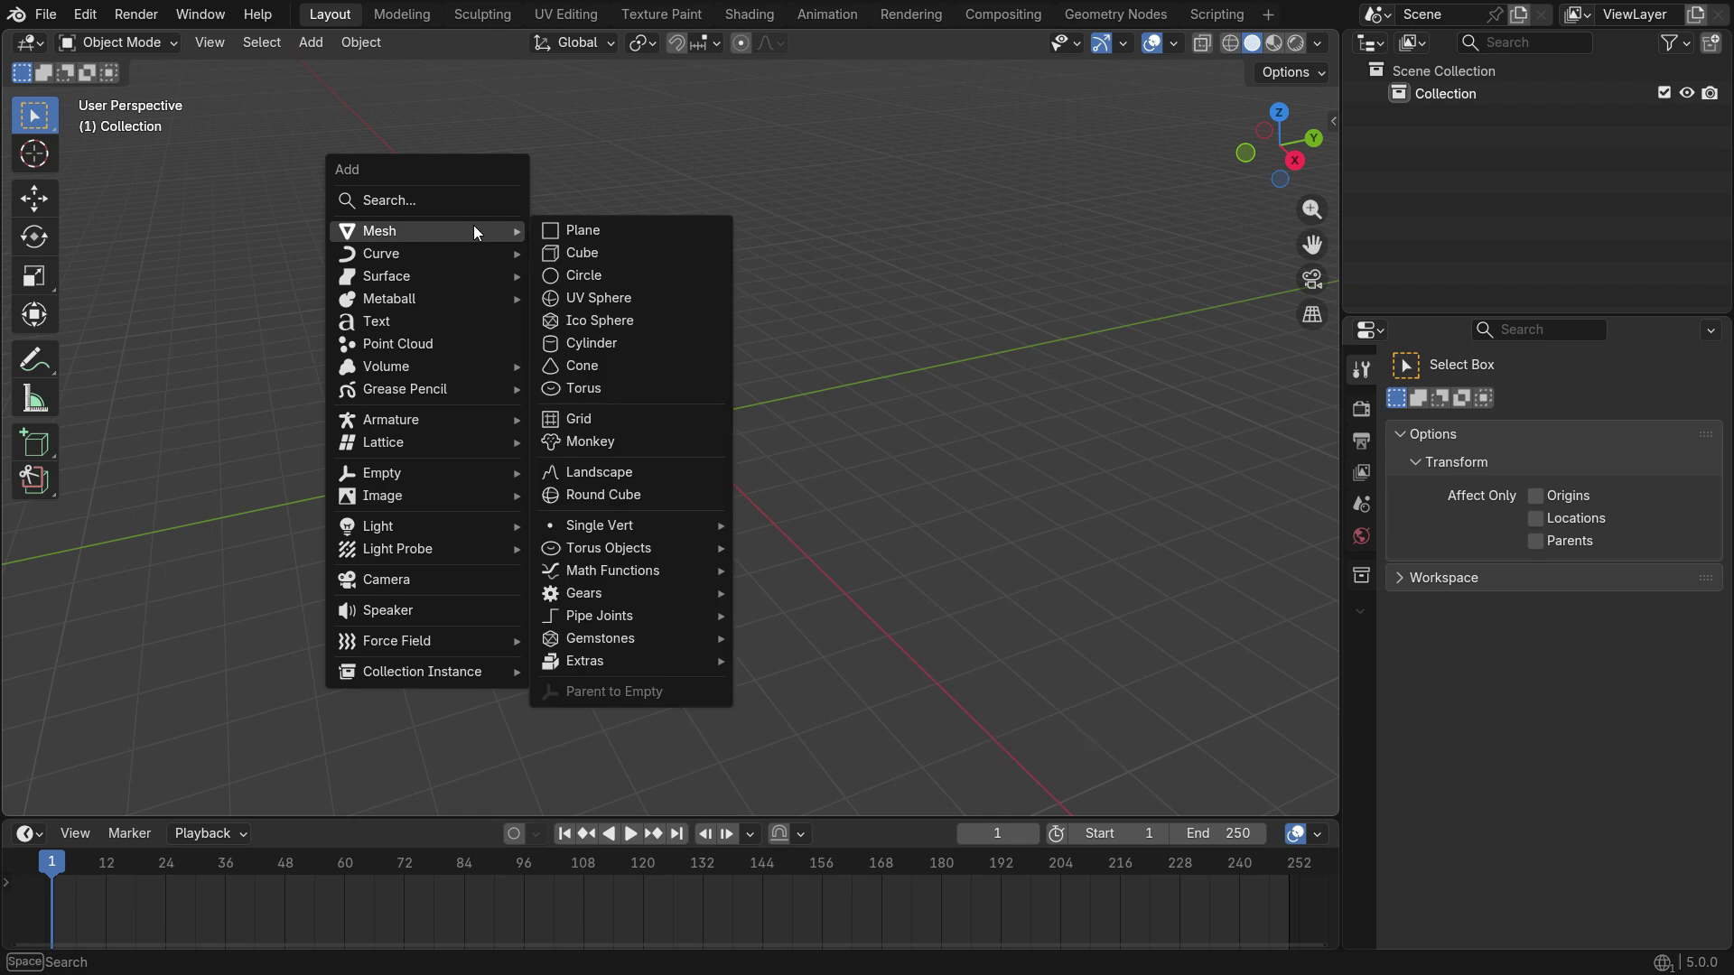
left_click(673, 391)
scroll(638, 387, "up", 5)
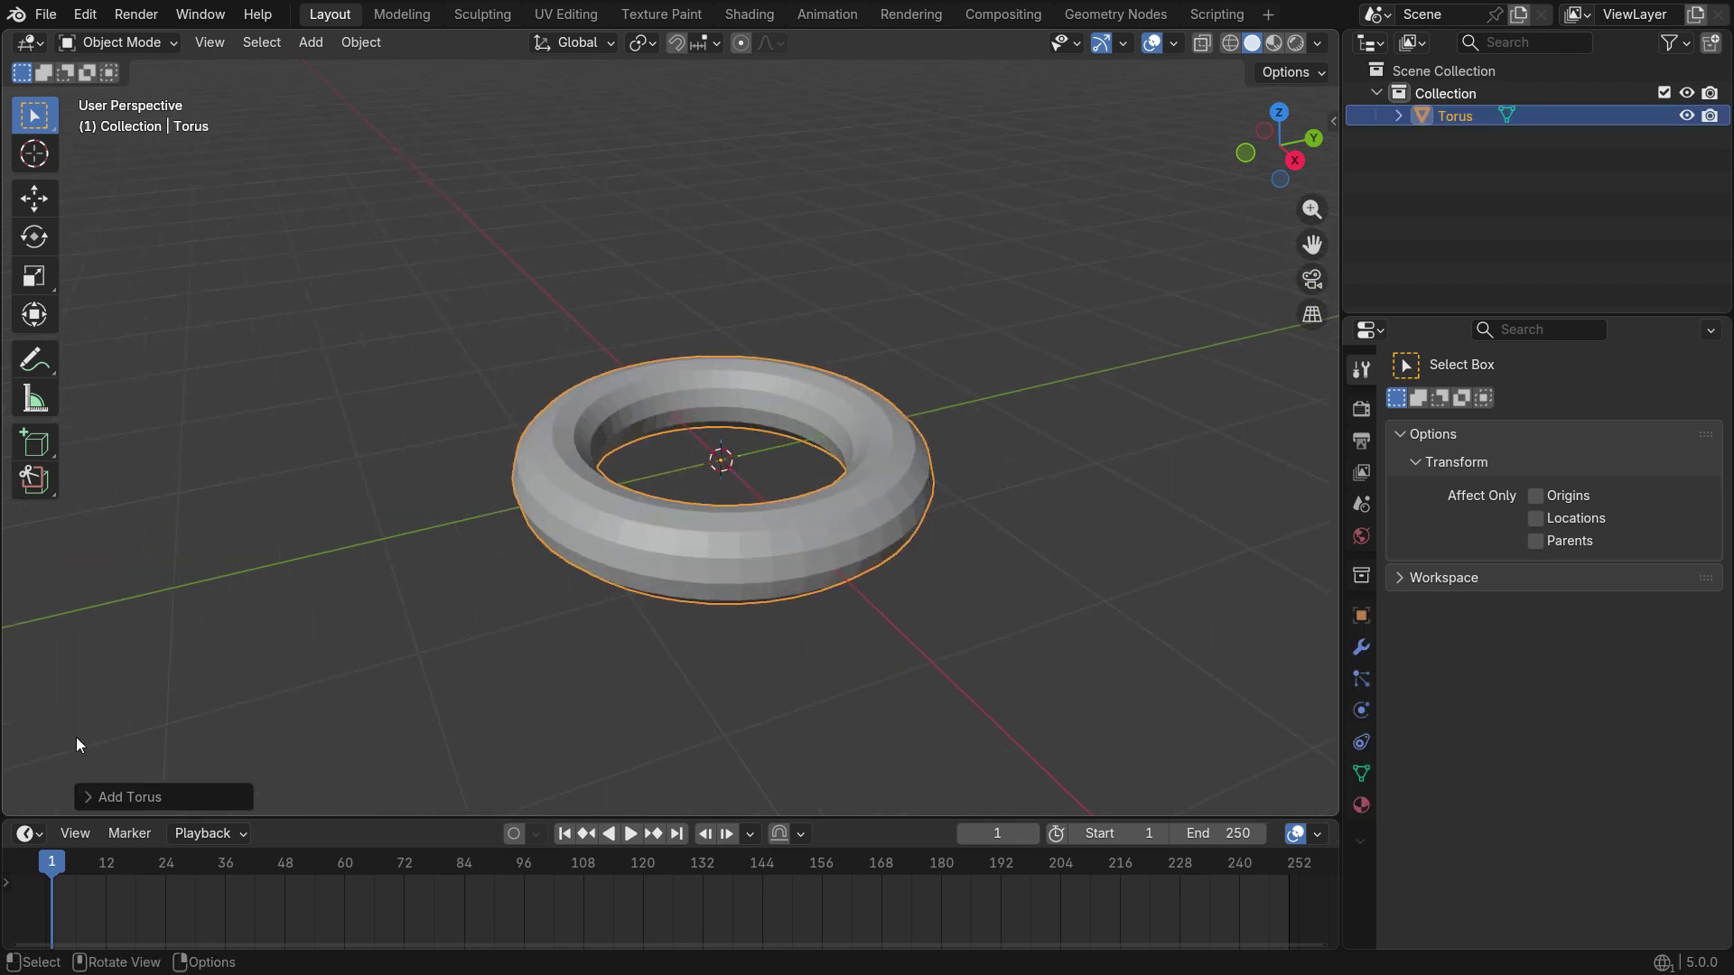
left_click(86, 797)
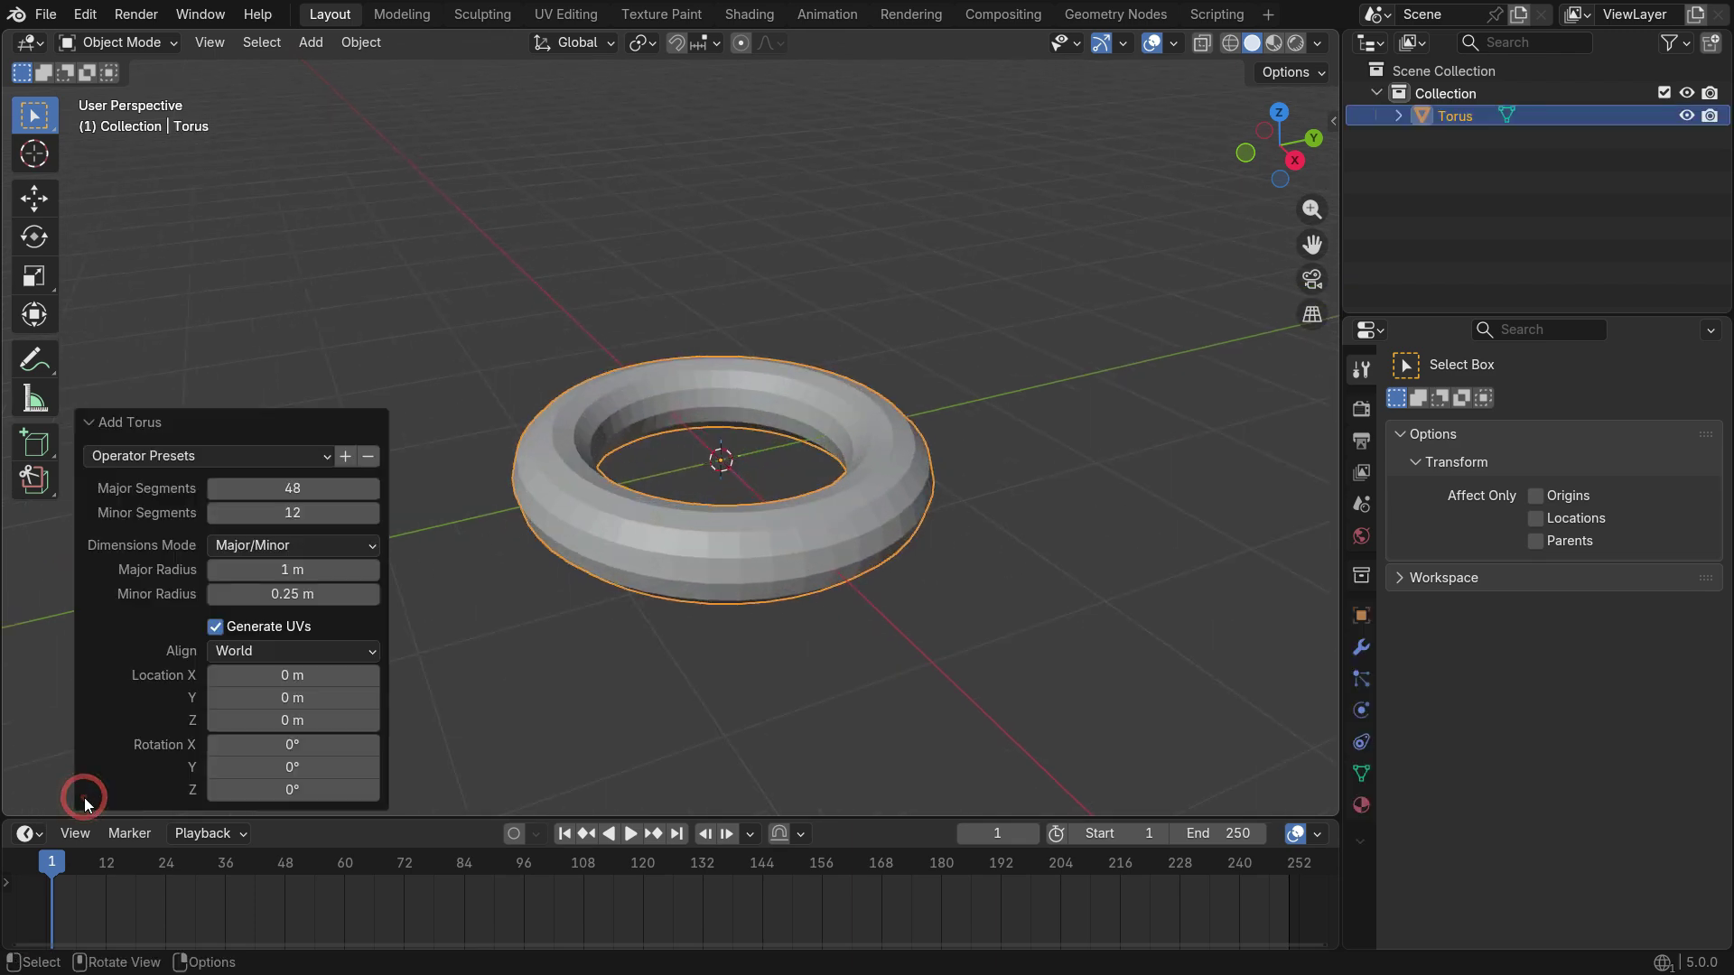
left_click(329, 490)
type("24")
key("Return")
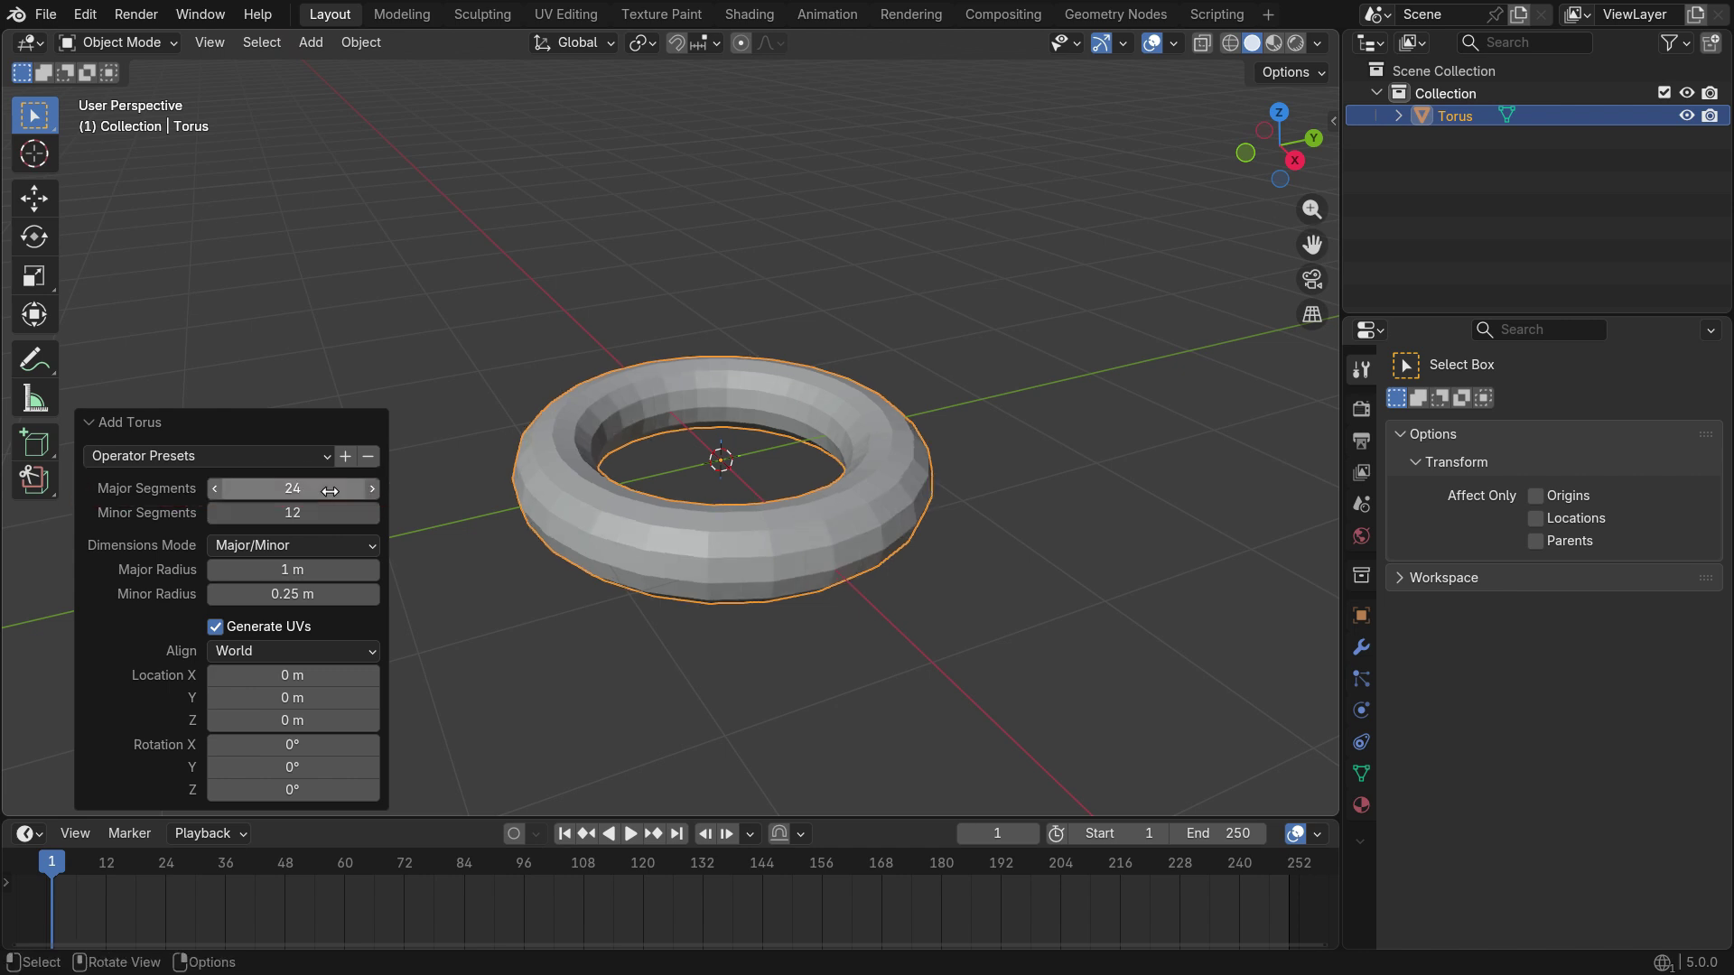
left_click(83, 420)
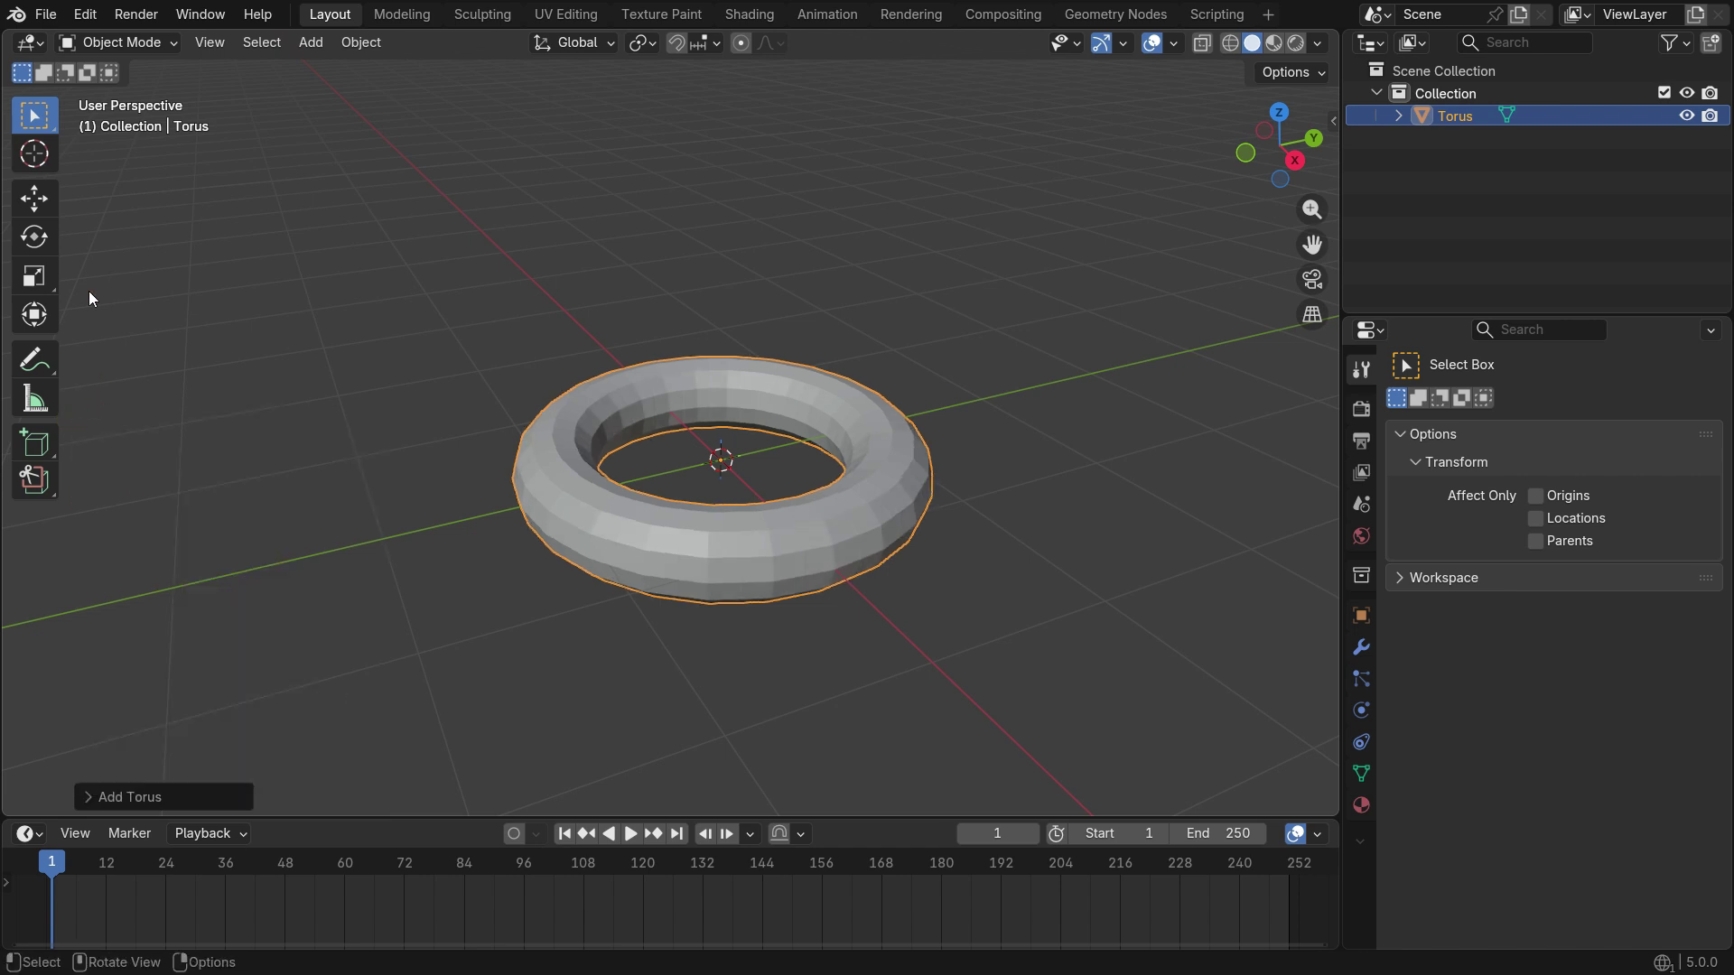
Move the torus along the Y axis with the move gizmo
left_click(42, 193)
scroll(511, 577, "down", 3)
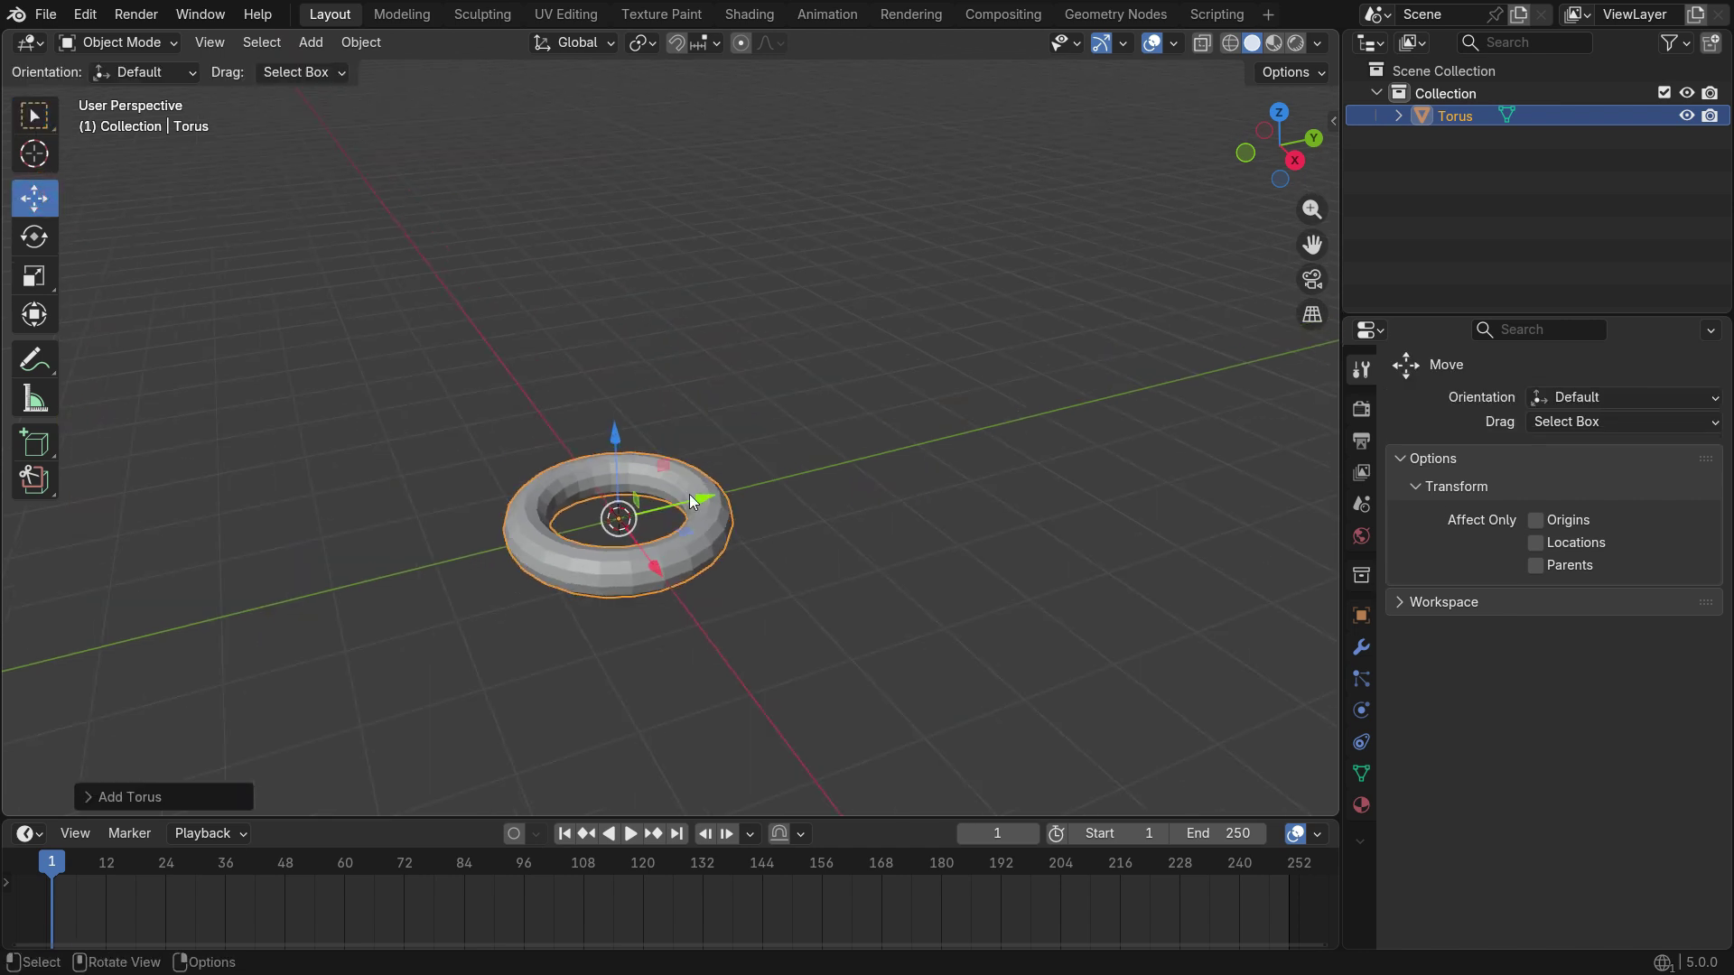
left_click_drag(690, 495, 1107, 440)
scroll(573, 599, "down", 3)
scroll(961, 461, "up", 2)
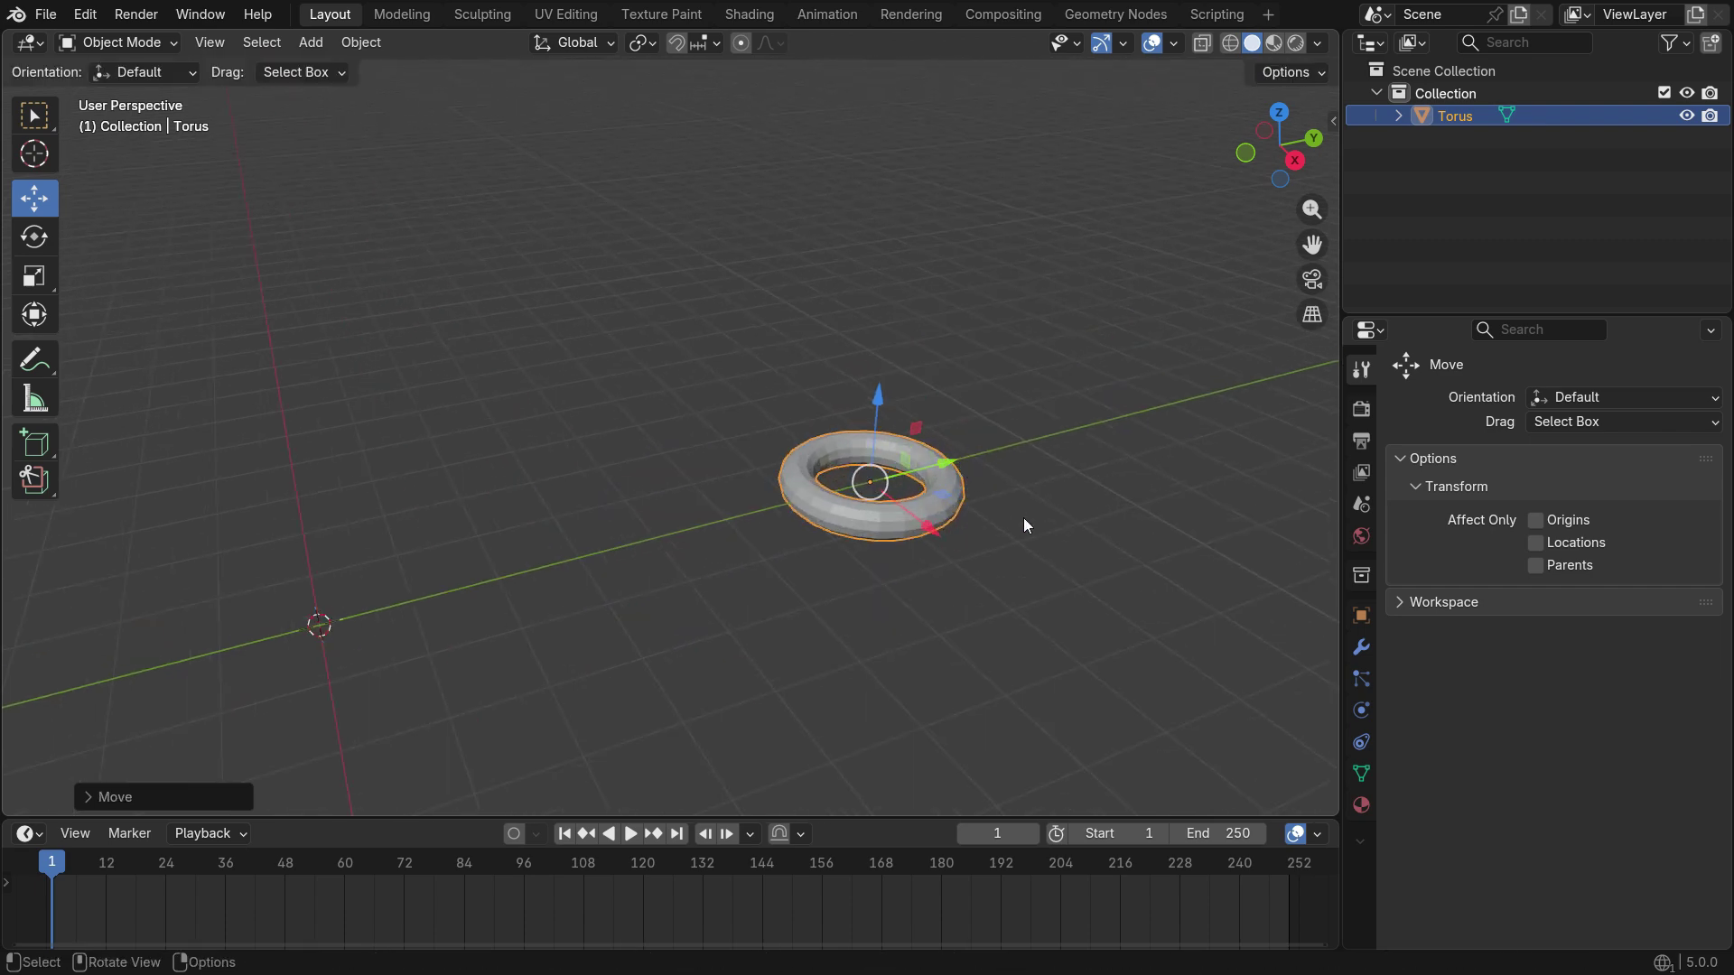
From top view in wireframe, stretch the torus's upper-half vertices along Y into an oval link
key("KP_7")
key("Tab")
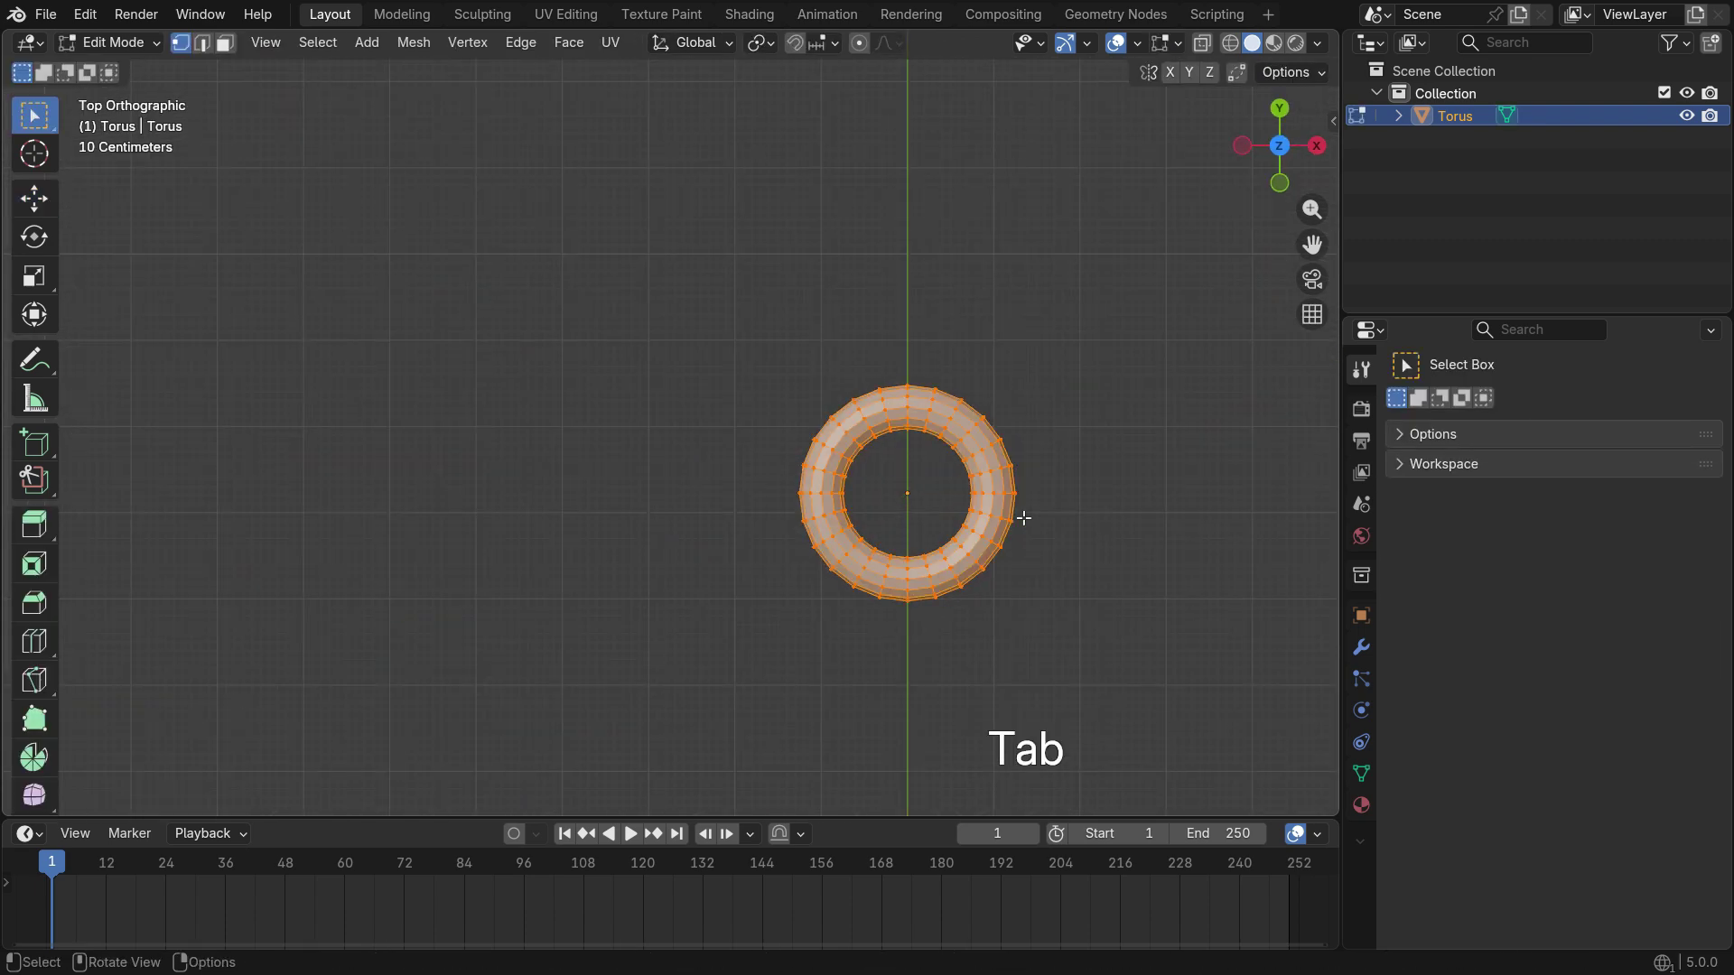
key("z")
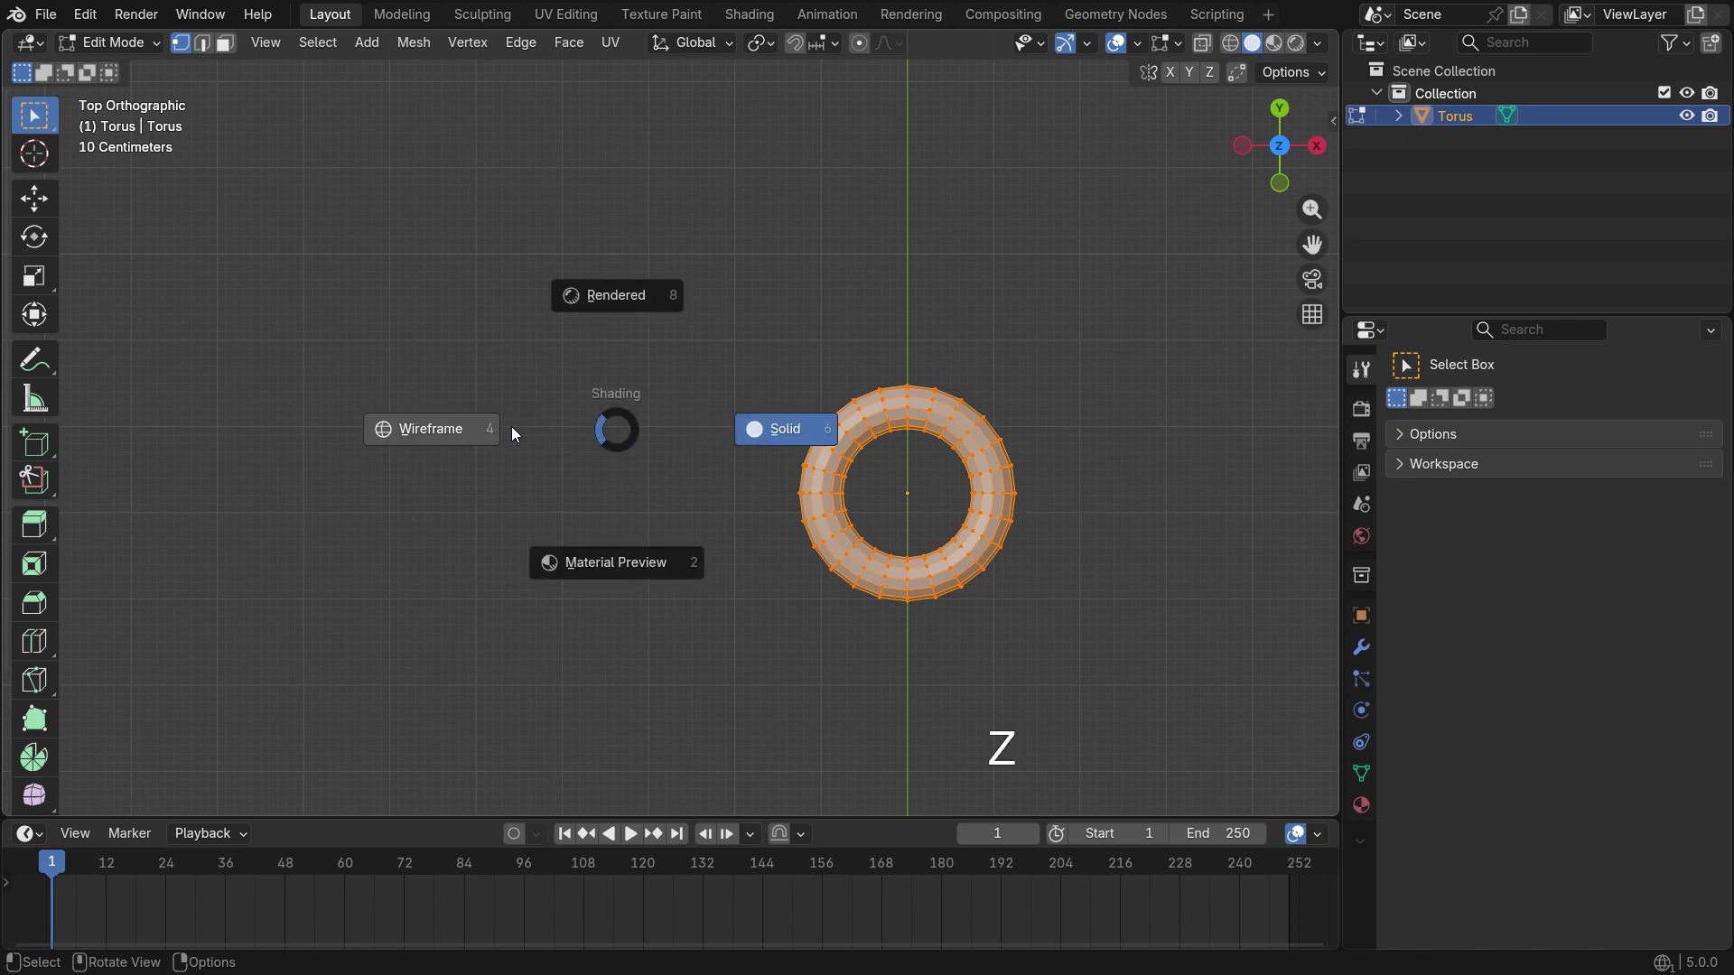
left_click(479, 425)
scroll(1110, 477, "up", 3)
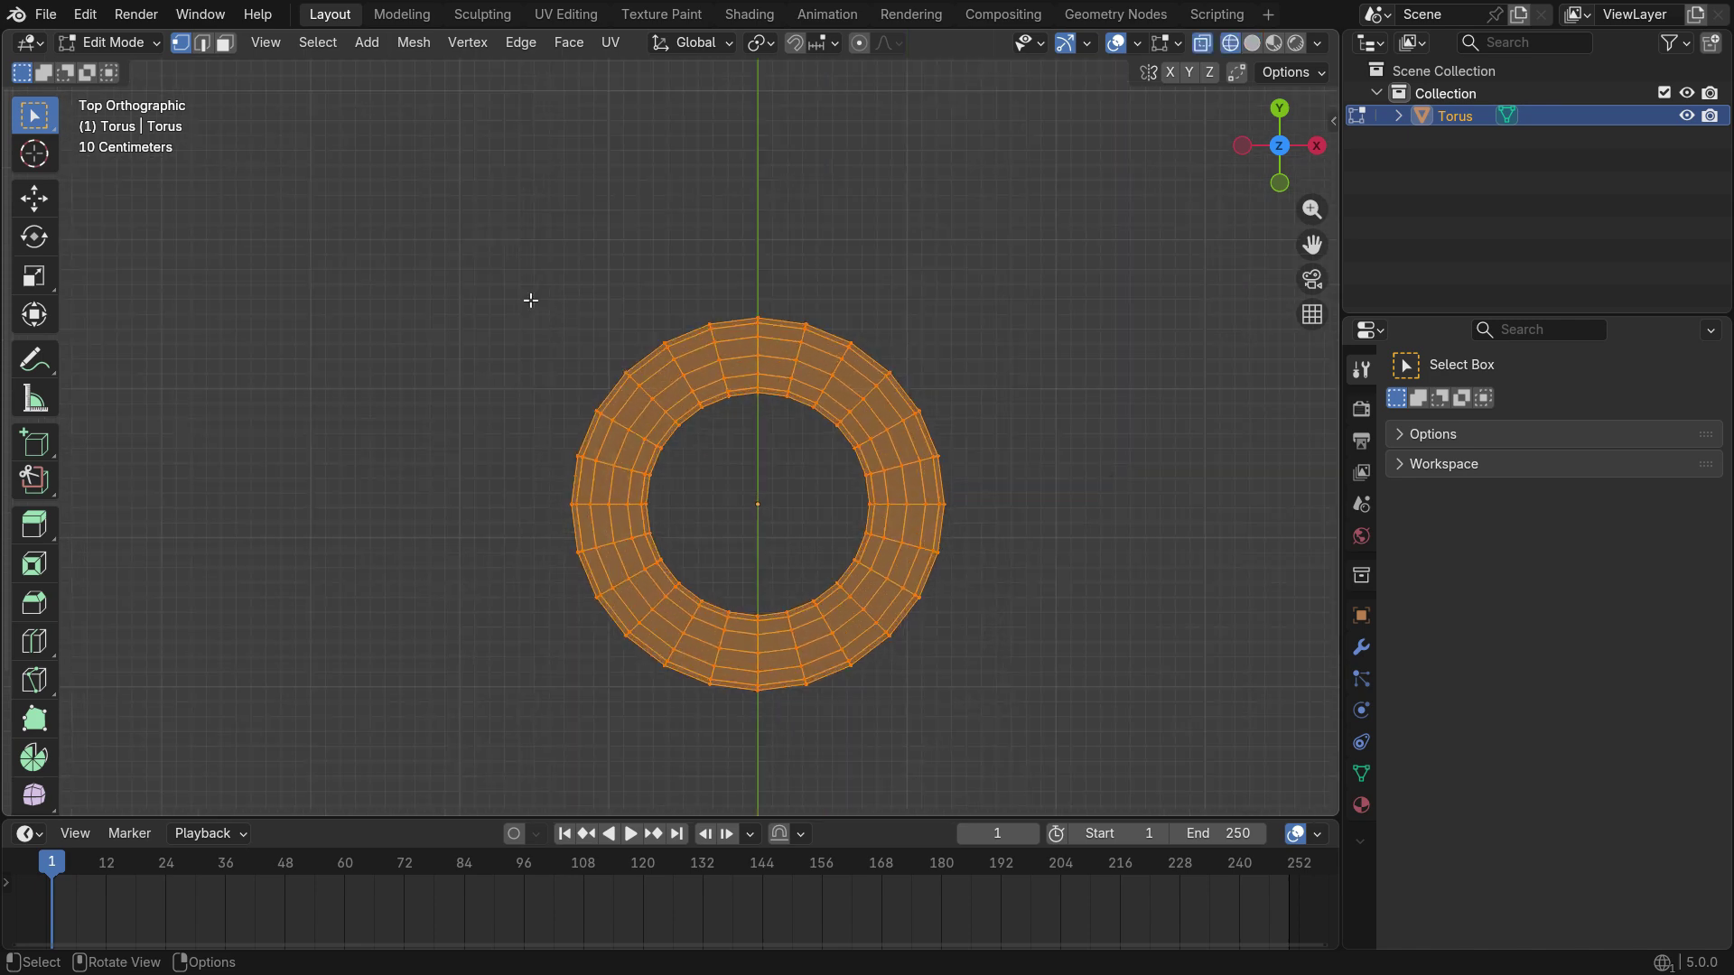
left_click_drag(510, 297, 975, 523)
scroll(745, 702, "down", 2)
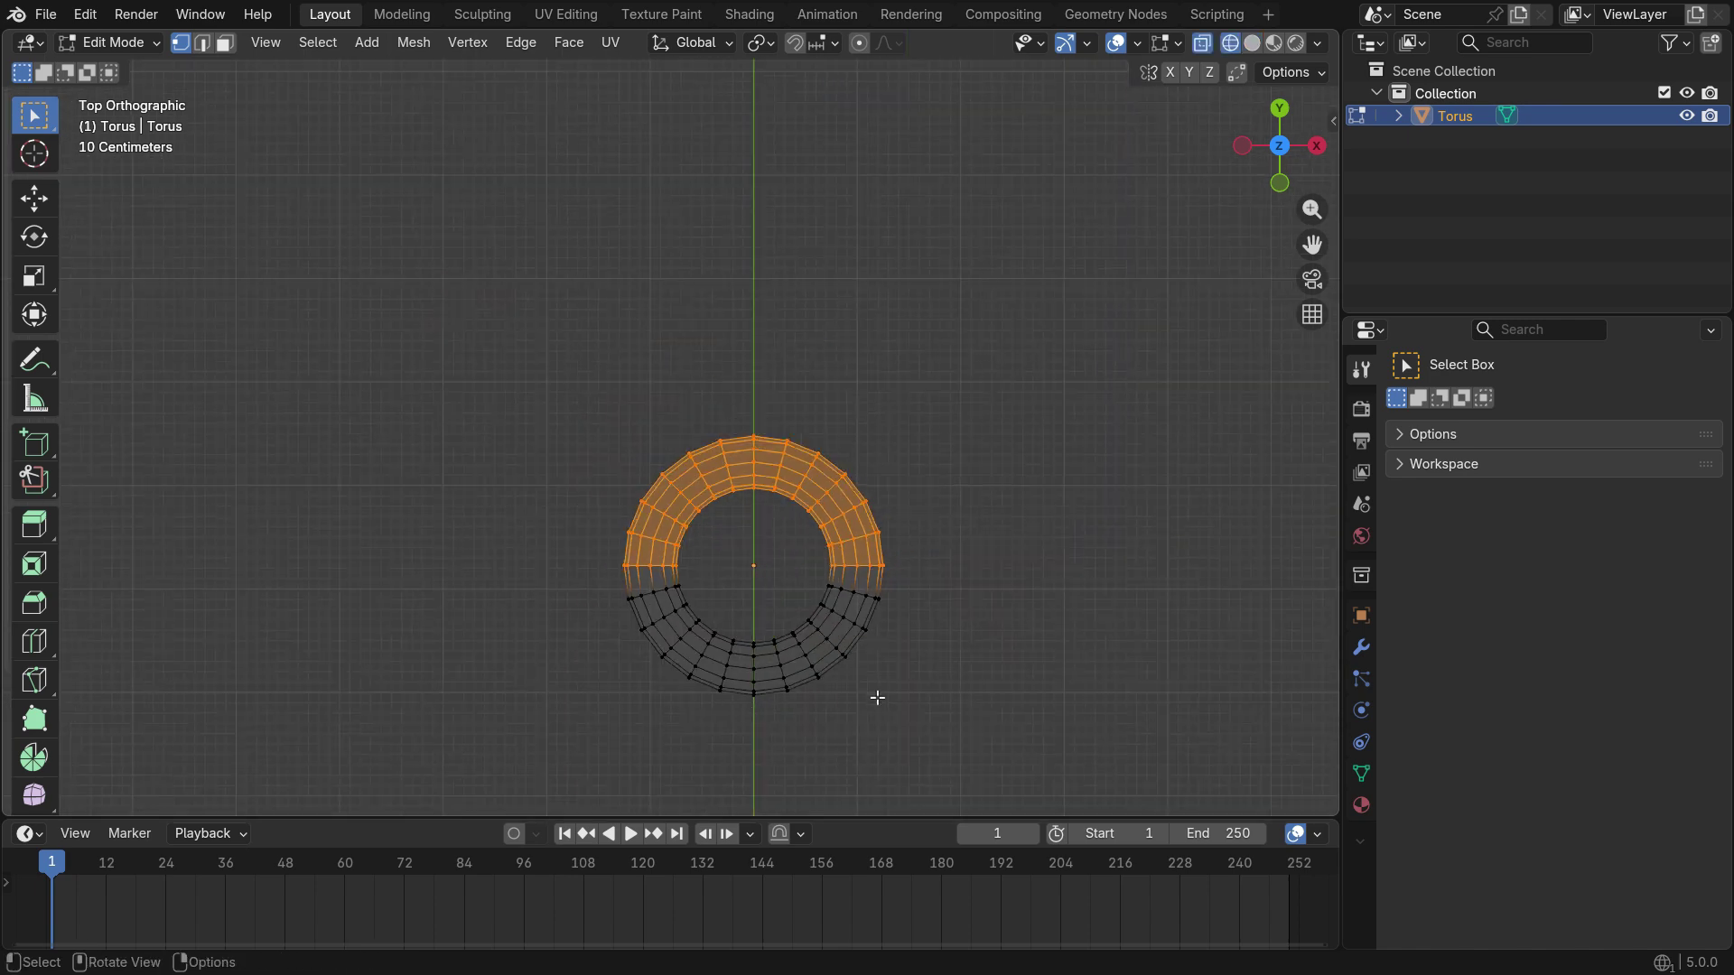
key("g")
key("y")
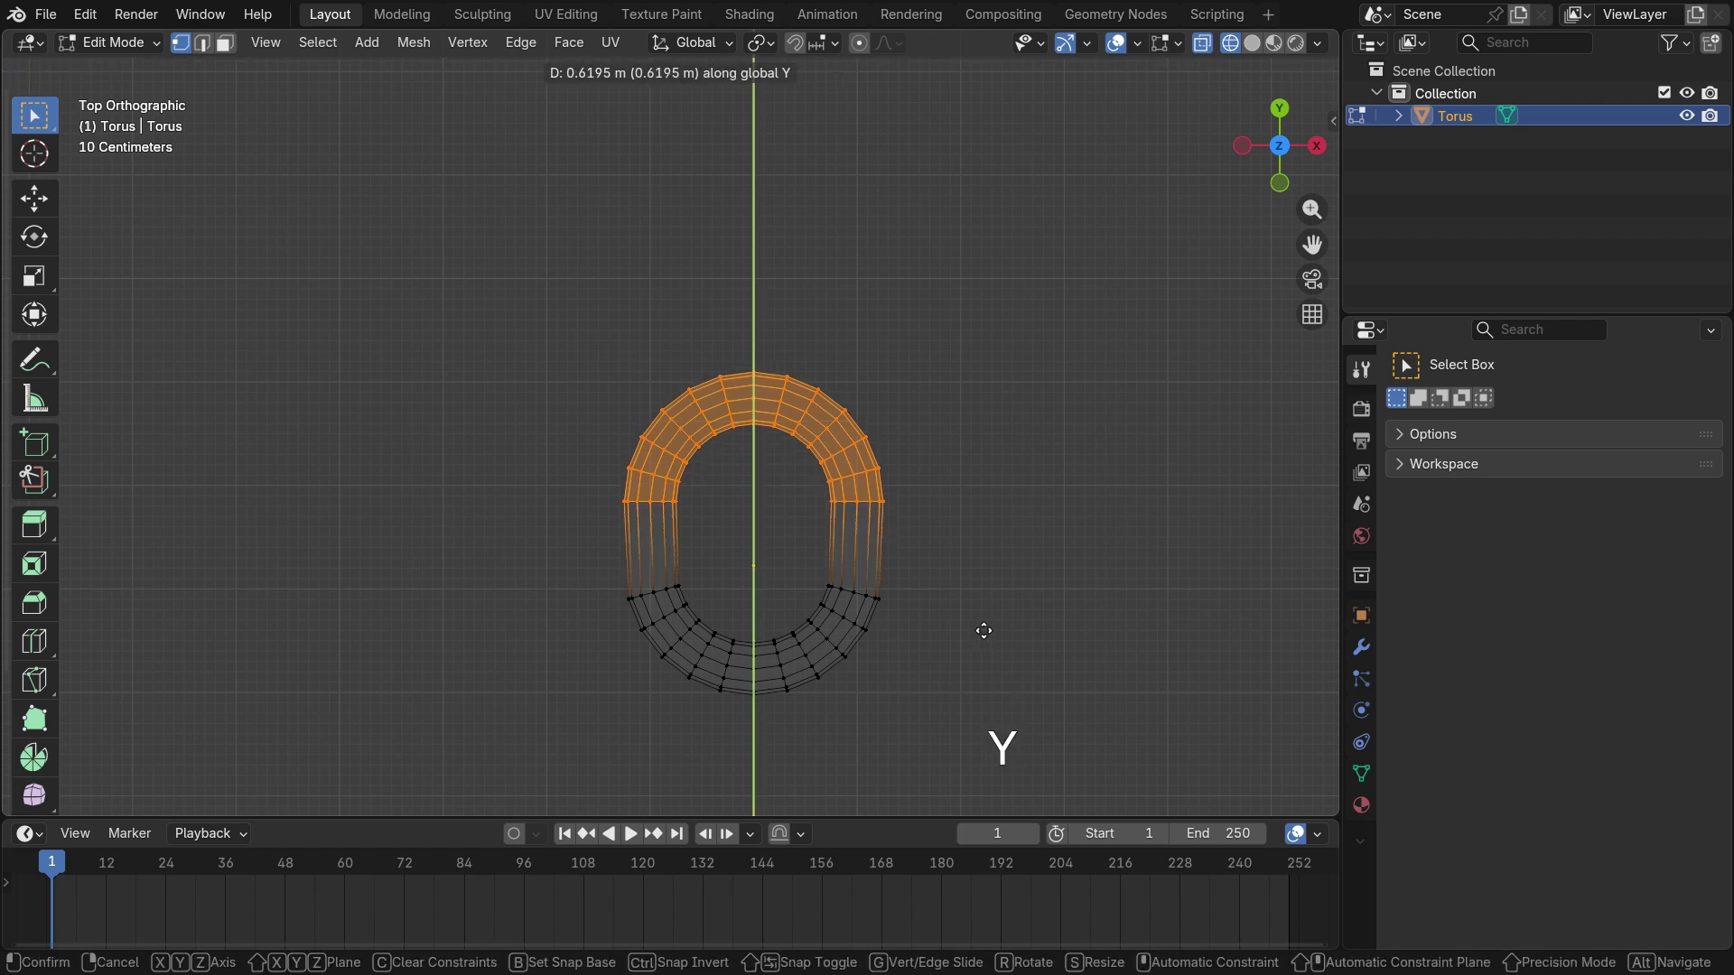
left_click(977, 613)
scroll(975, 614, "down", 2)
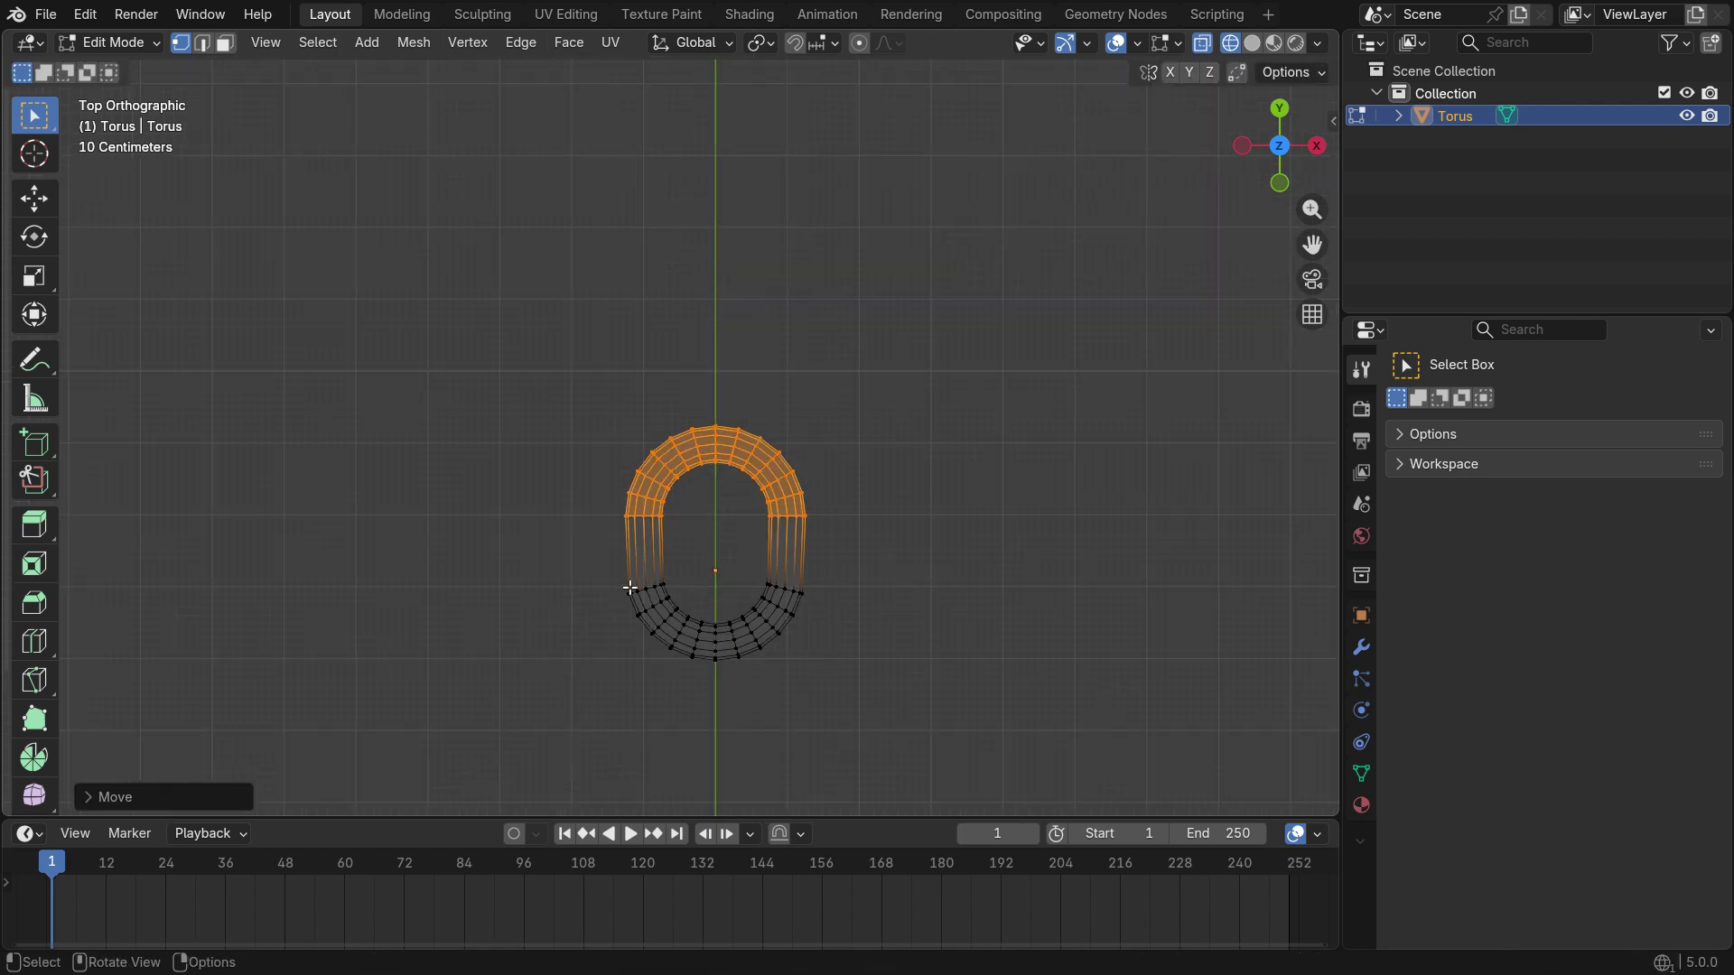
middle_click_drag(639, 599, 718, 501)
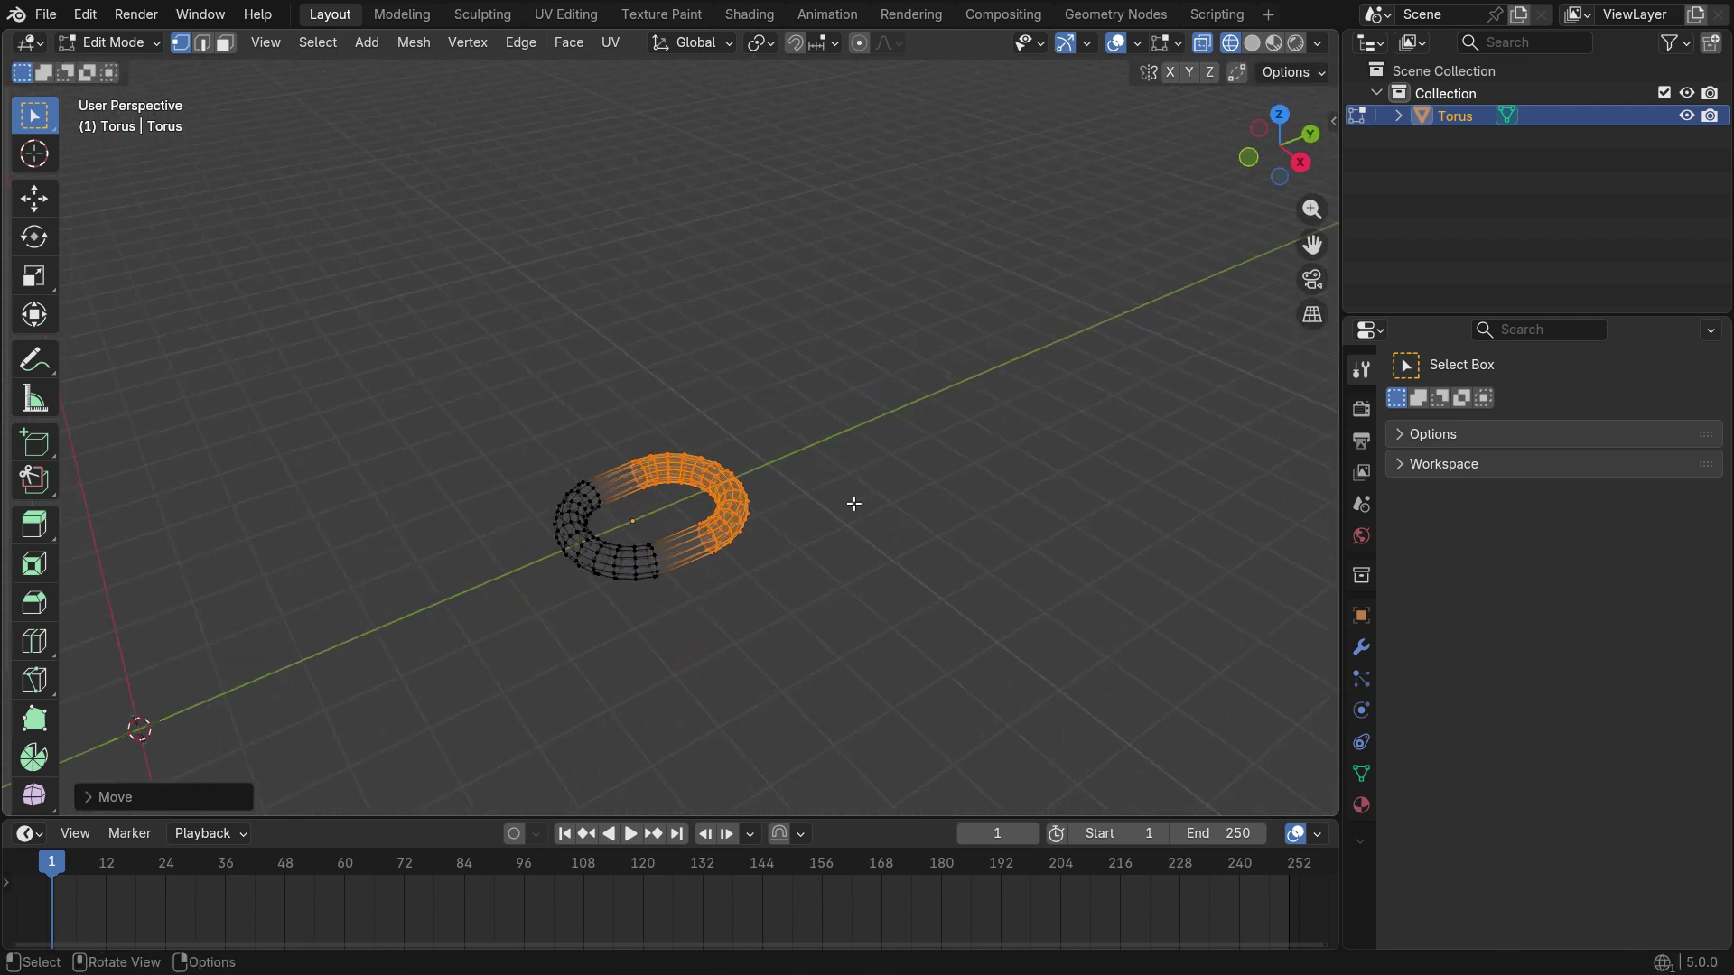
Return to Object Mode with solid shading and shade the chain link smooth
key("Tab")
key("z")
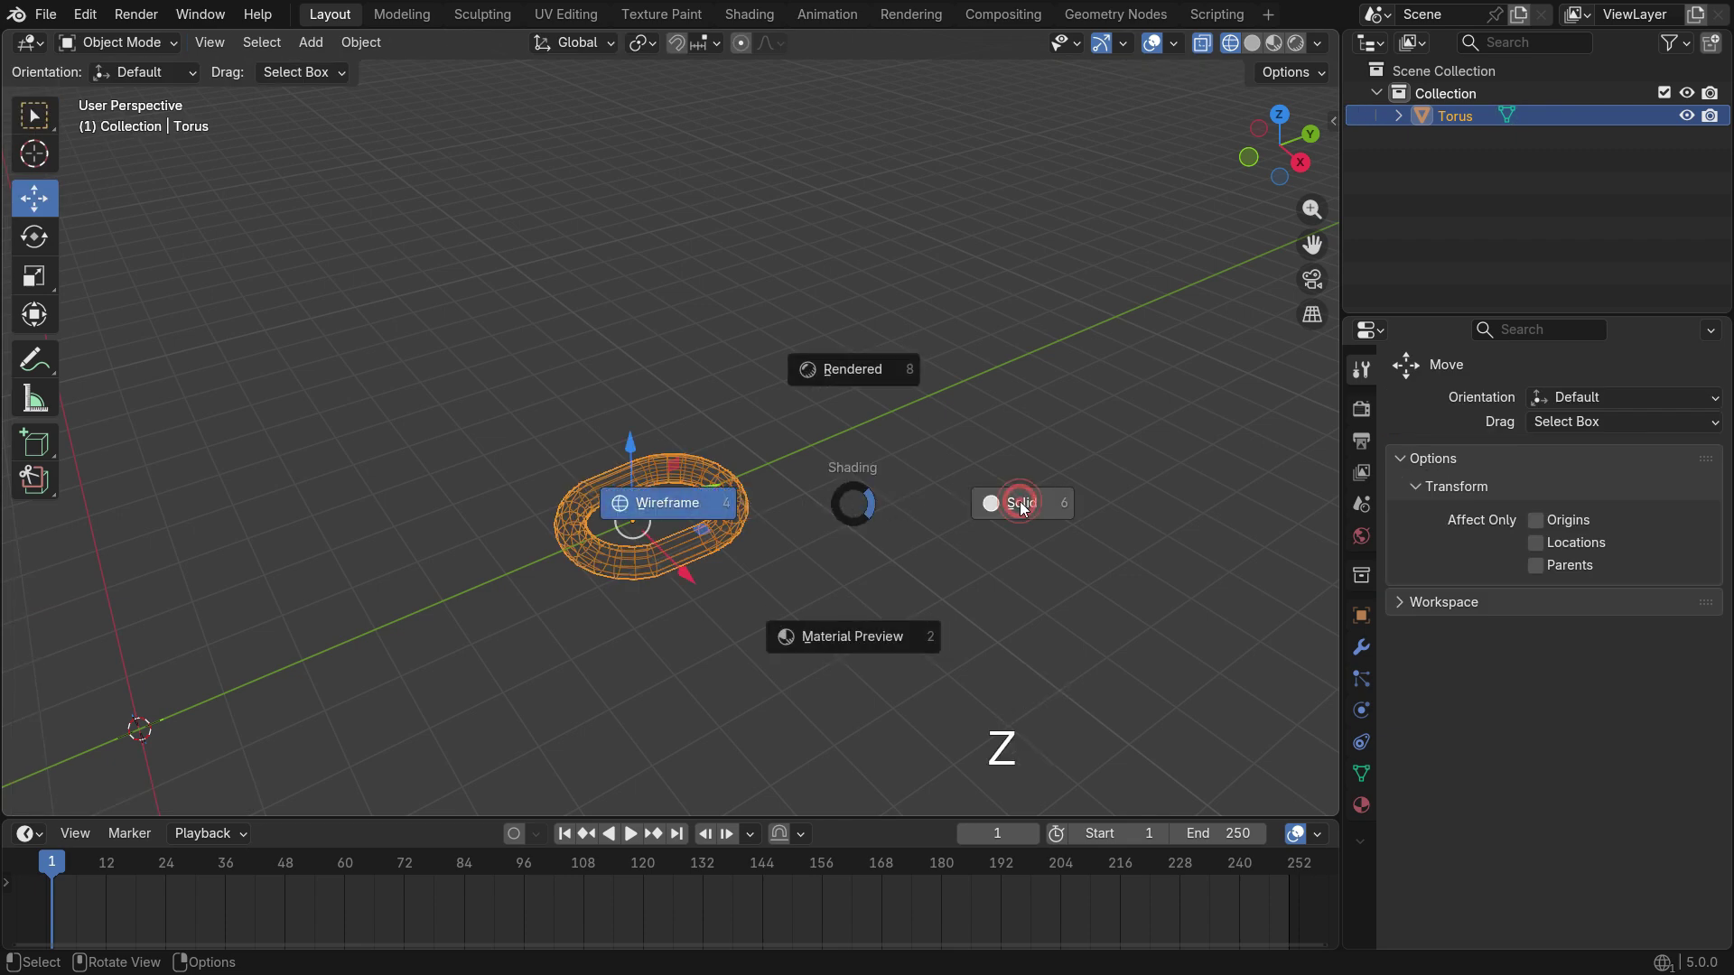
left_click(1021, 507)
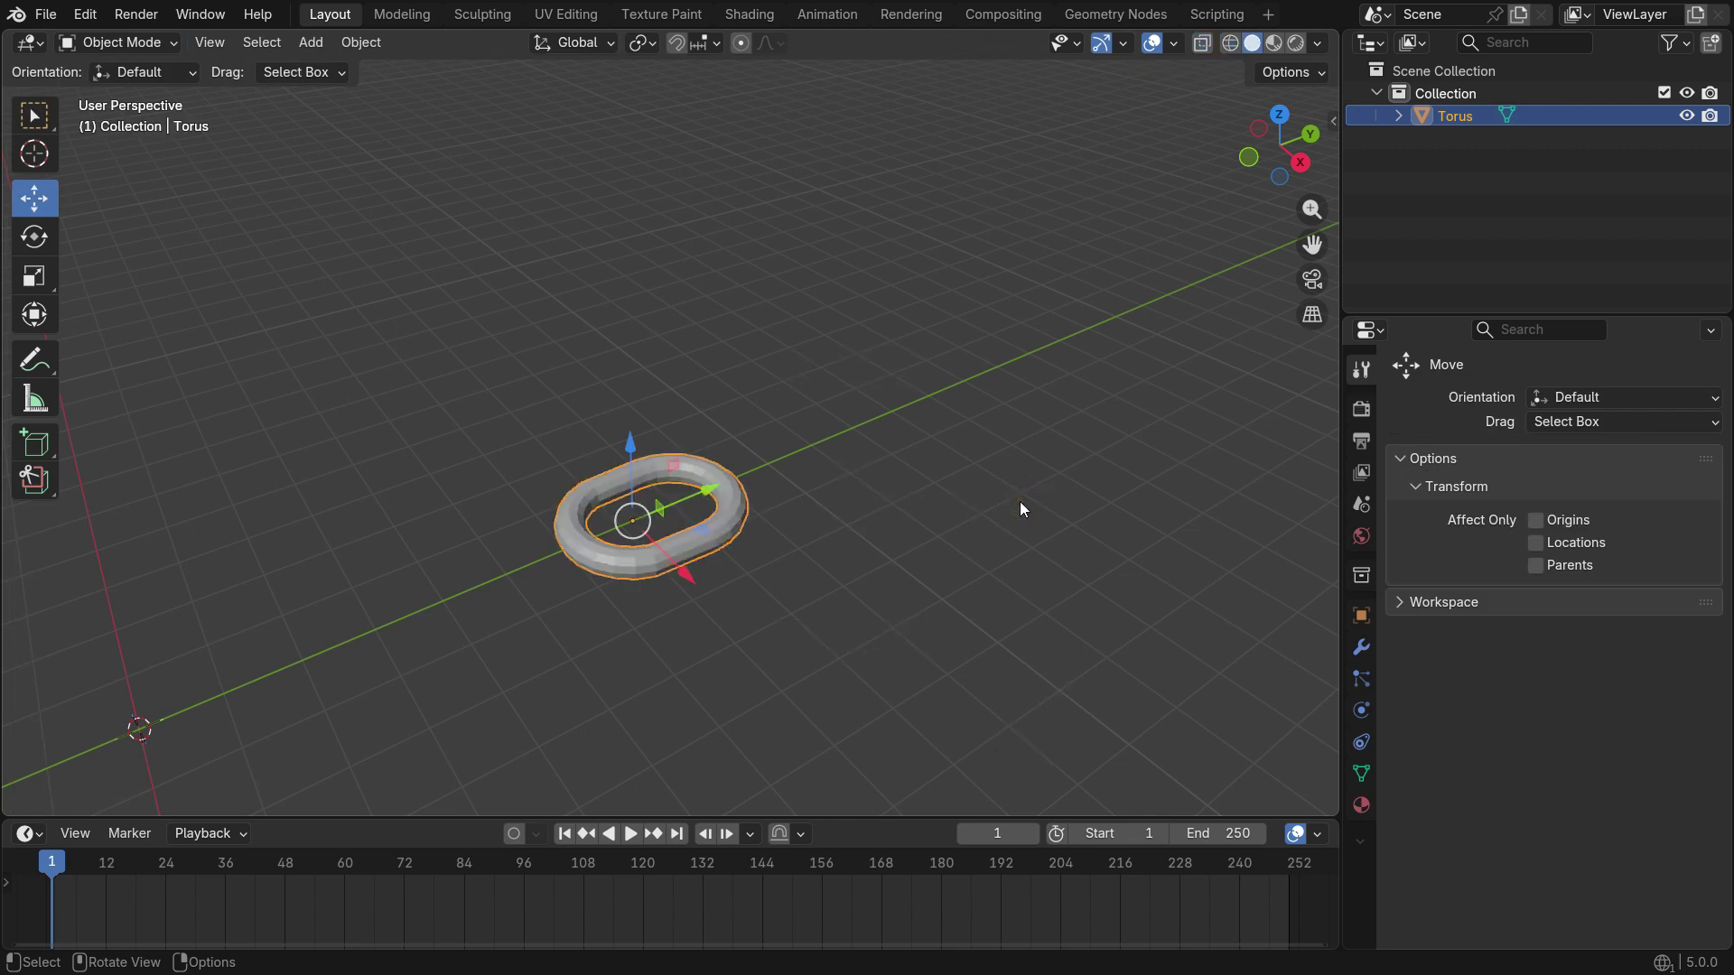
right_click(1026, 329)
left_click(1027, 329)
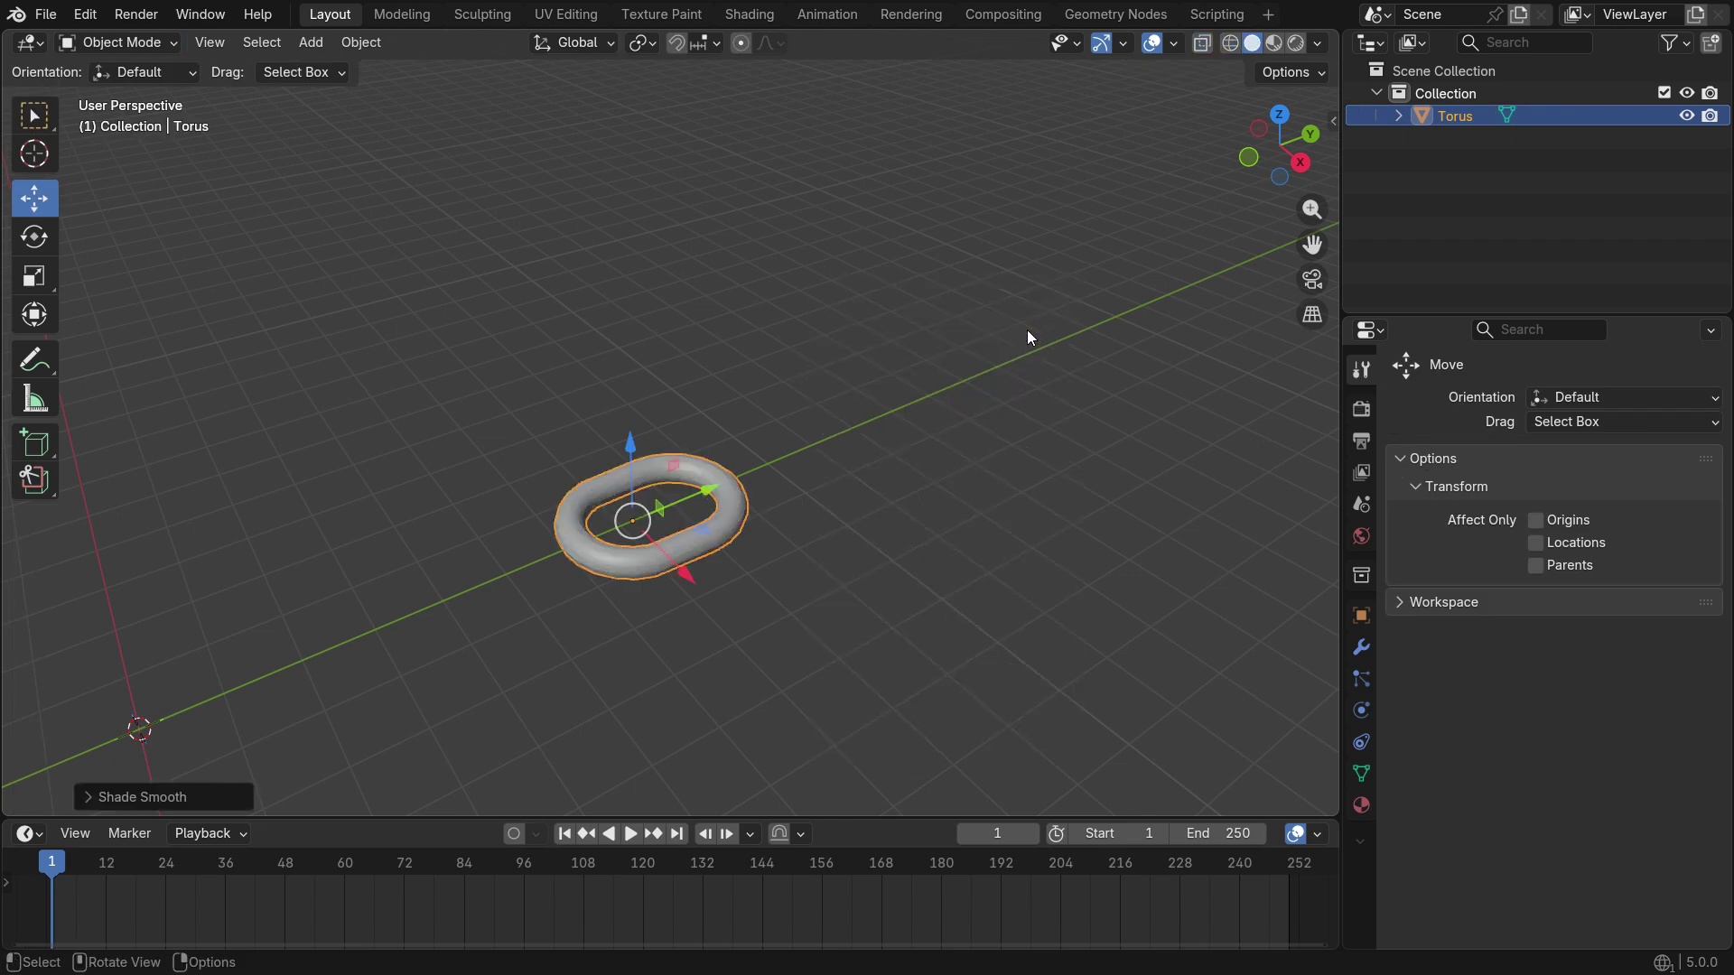
Duplicate the link, rotate the copy 90° about Y, and slide it to interlock
key("shift+d")
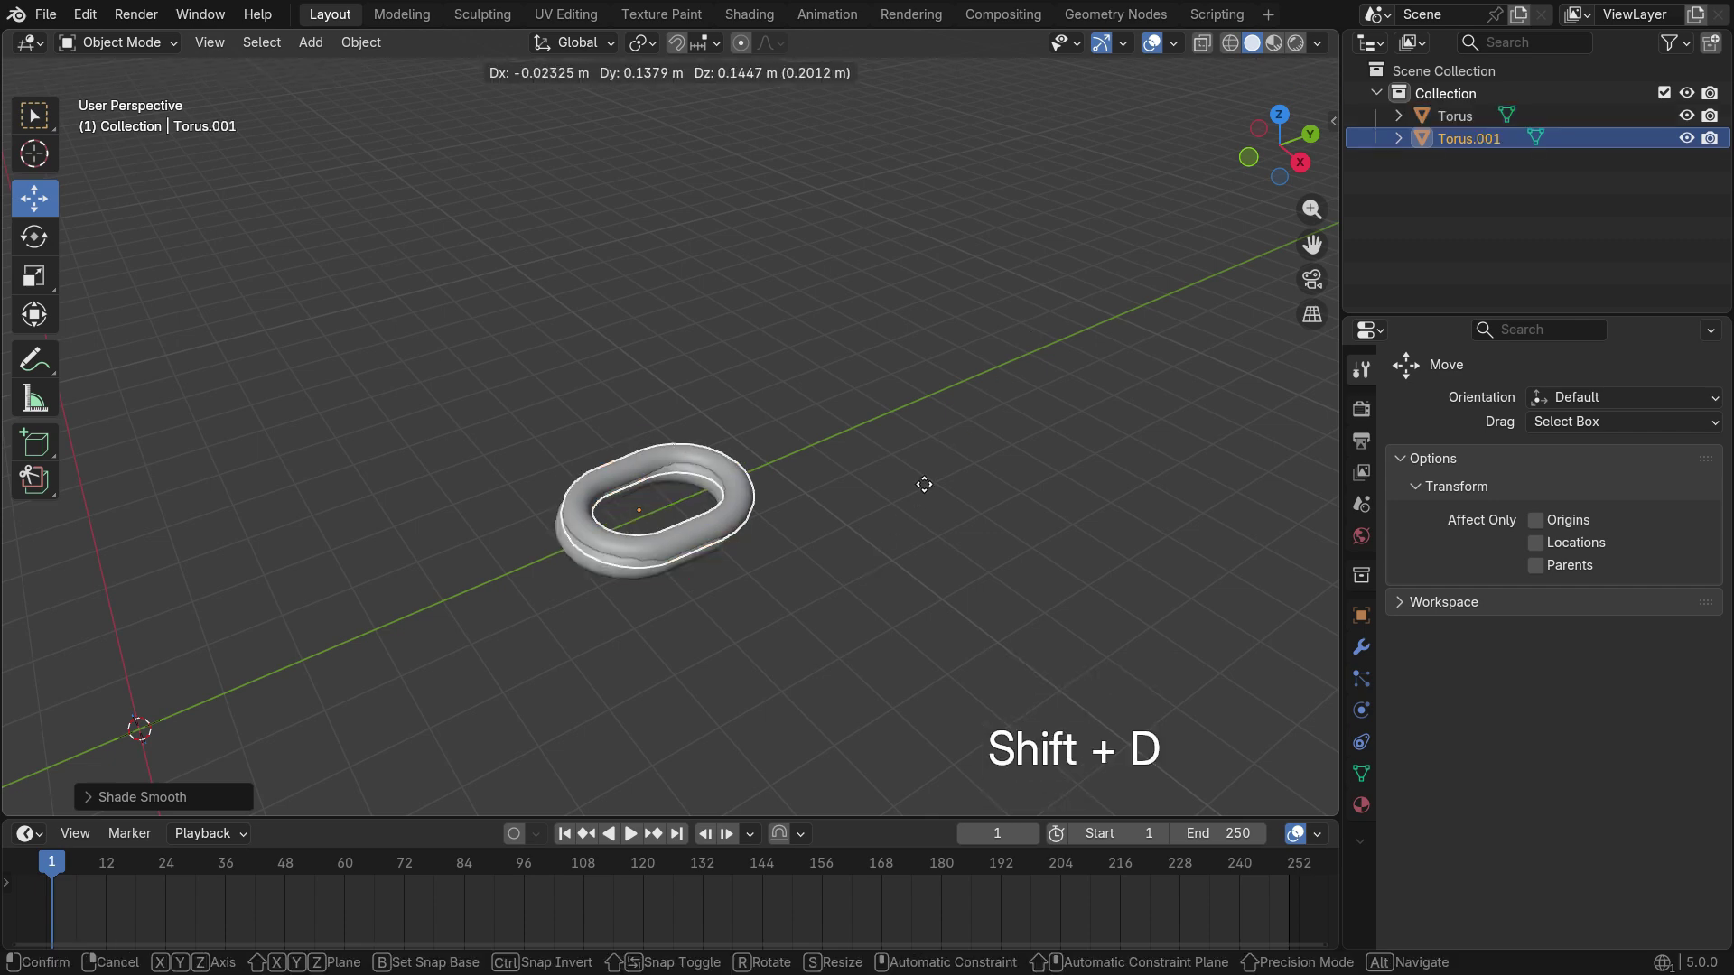
key("Escape")
key("r")
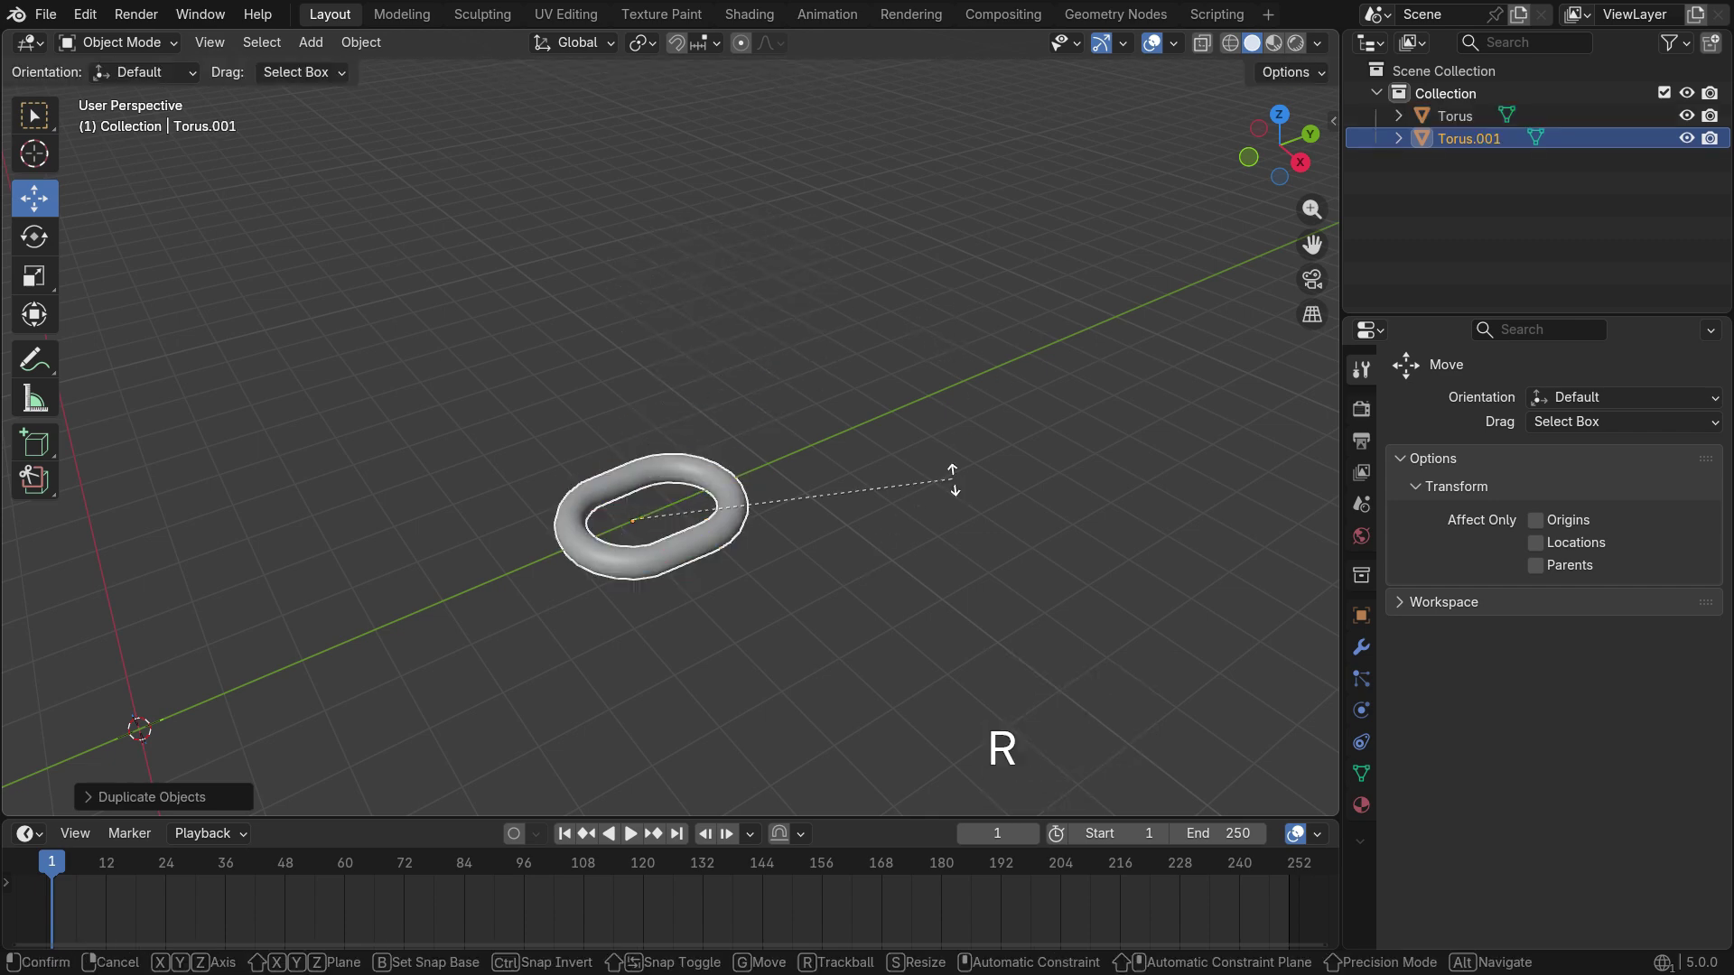
key("y")
key("KP_9")
key("KP_0")
key("KP_Enter")
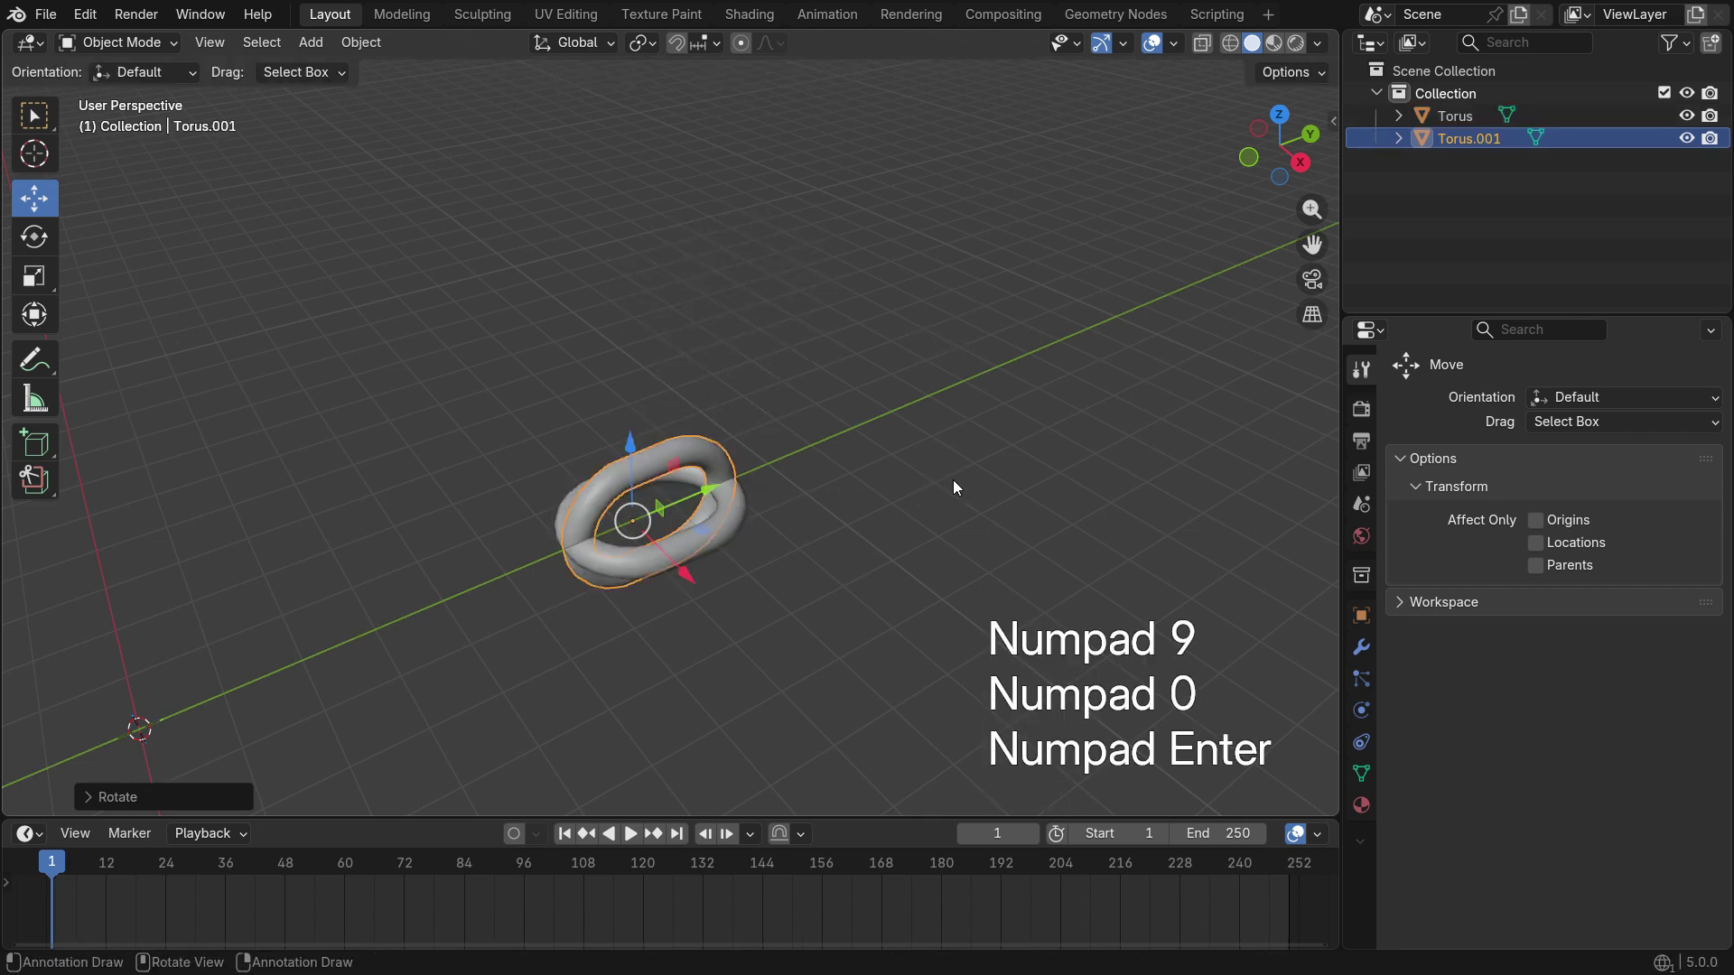
scroll(728, 499, "up", 2)
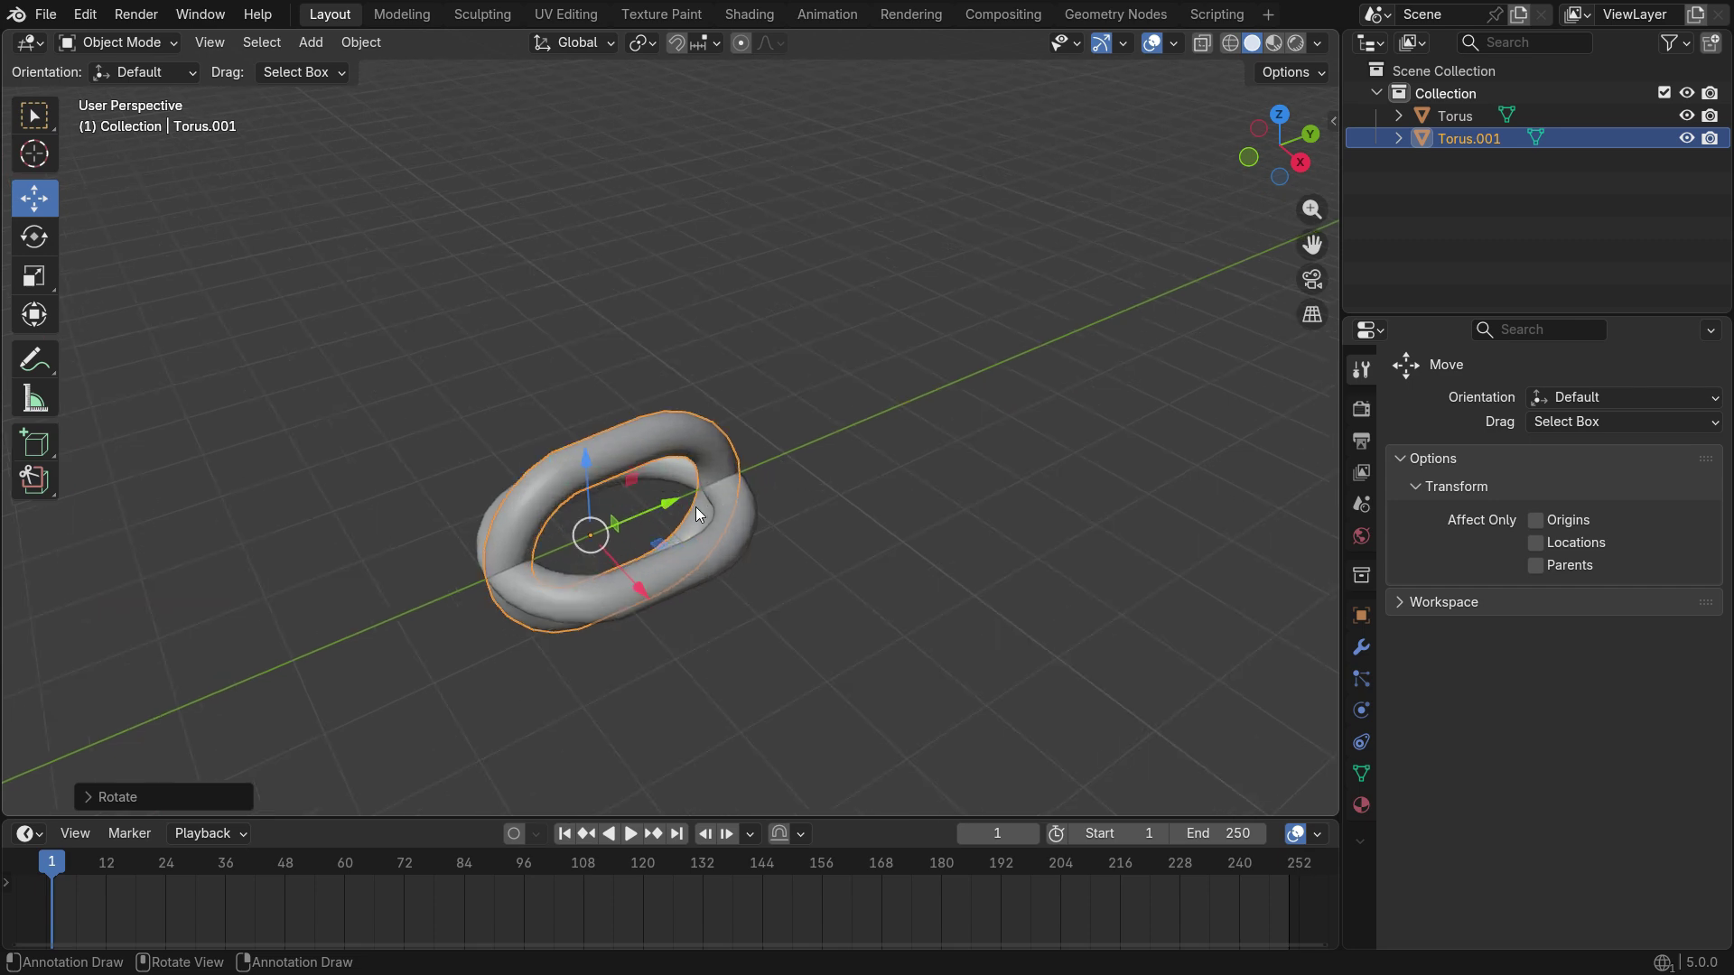
left_click_drag(665, 502, 831, 441)
mouse_move(768, 544)
middle_mouse_down()
mouse_move(739, 540)
mouse_move(762, 549)
mouse_move(777, 518)
mouse_move(774, 532)
middle_mouse_up()
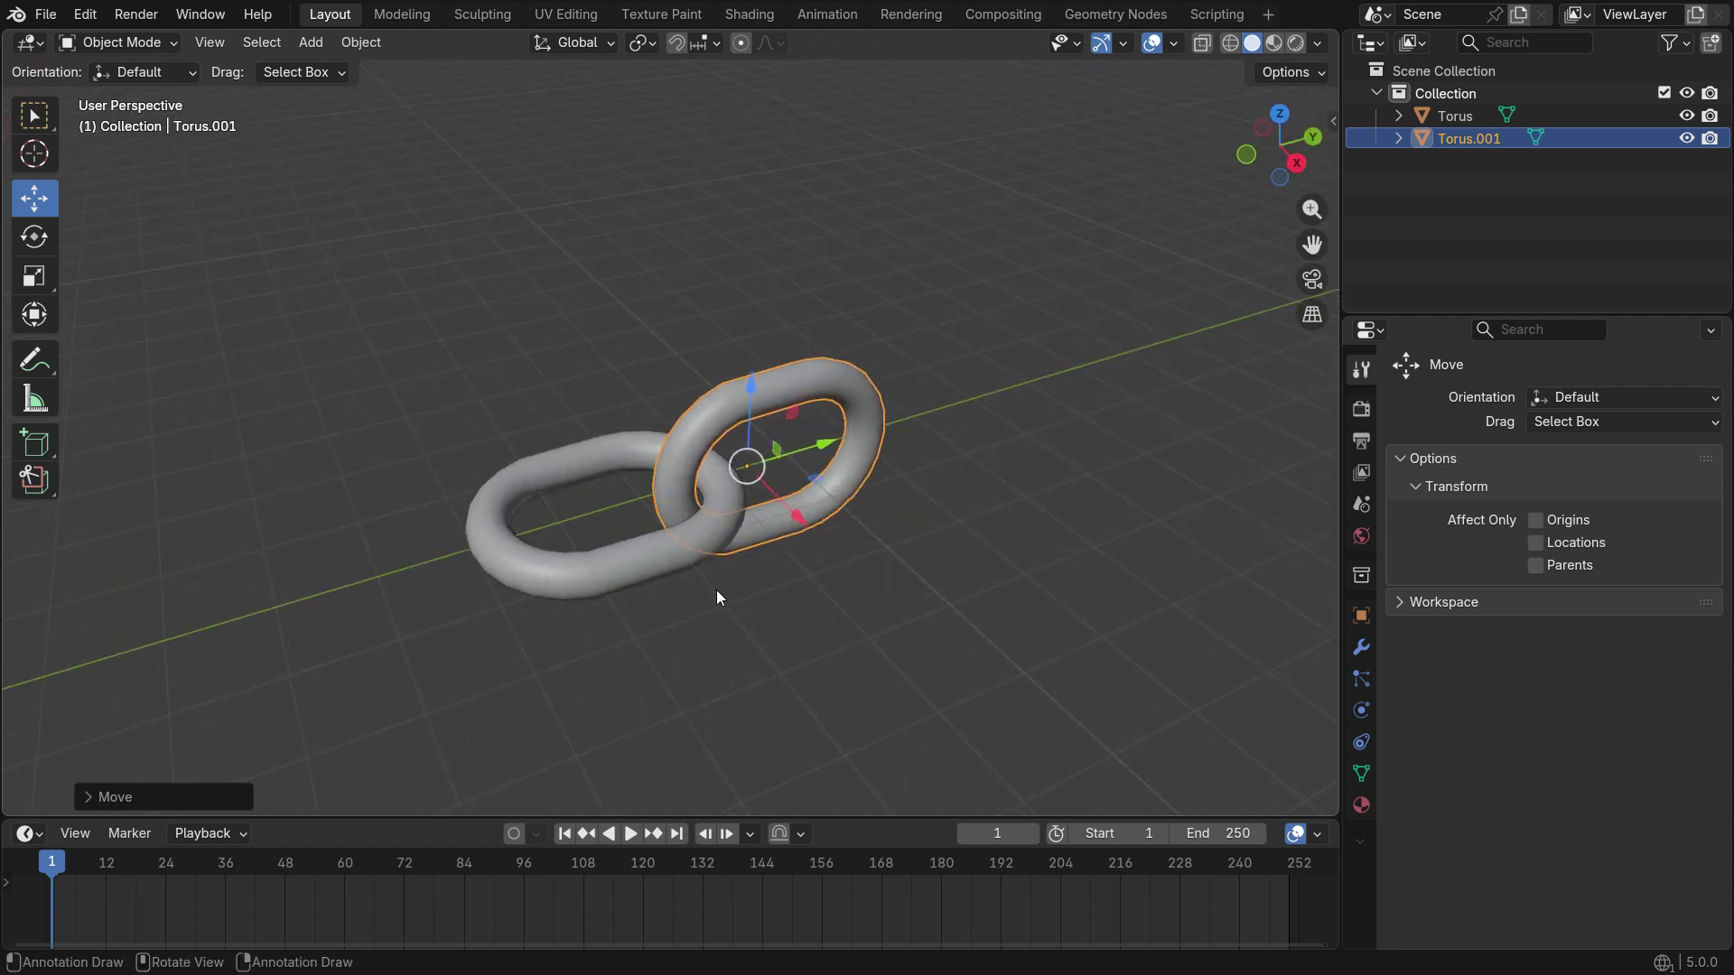
Join the two links into one object and scale the chain down to 0.6301
left_click(633, 574, "shift")
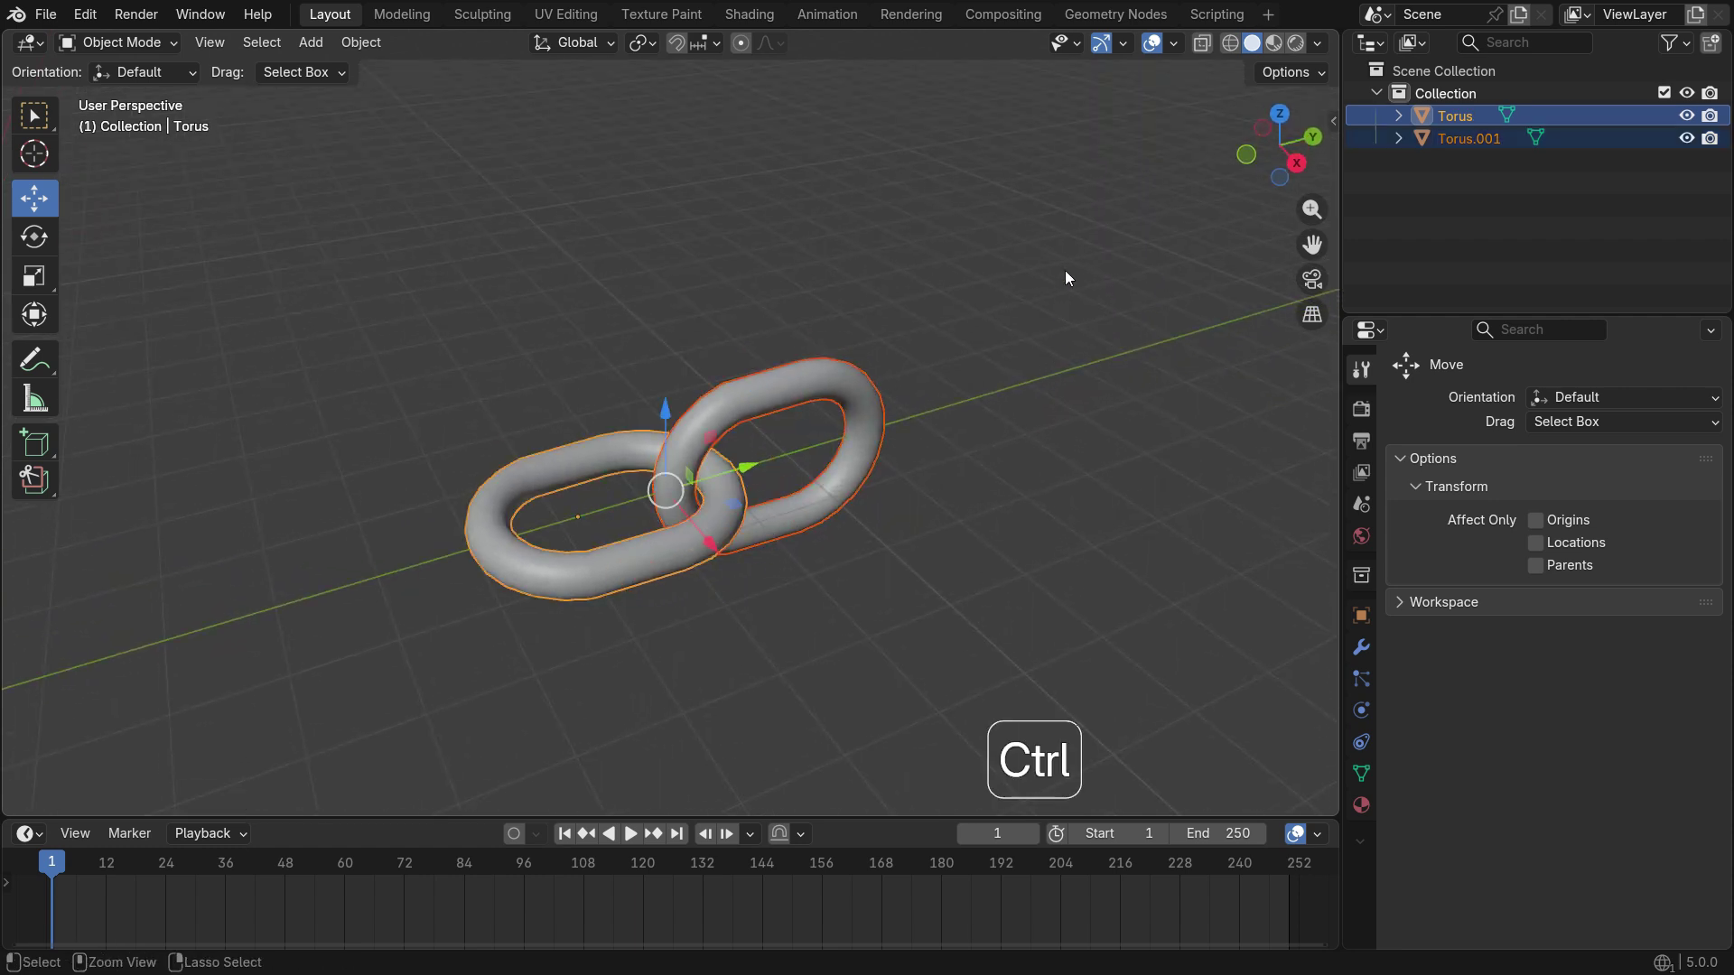
key("ctrl+j")
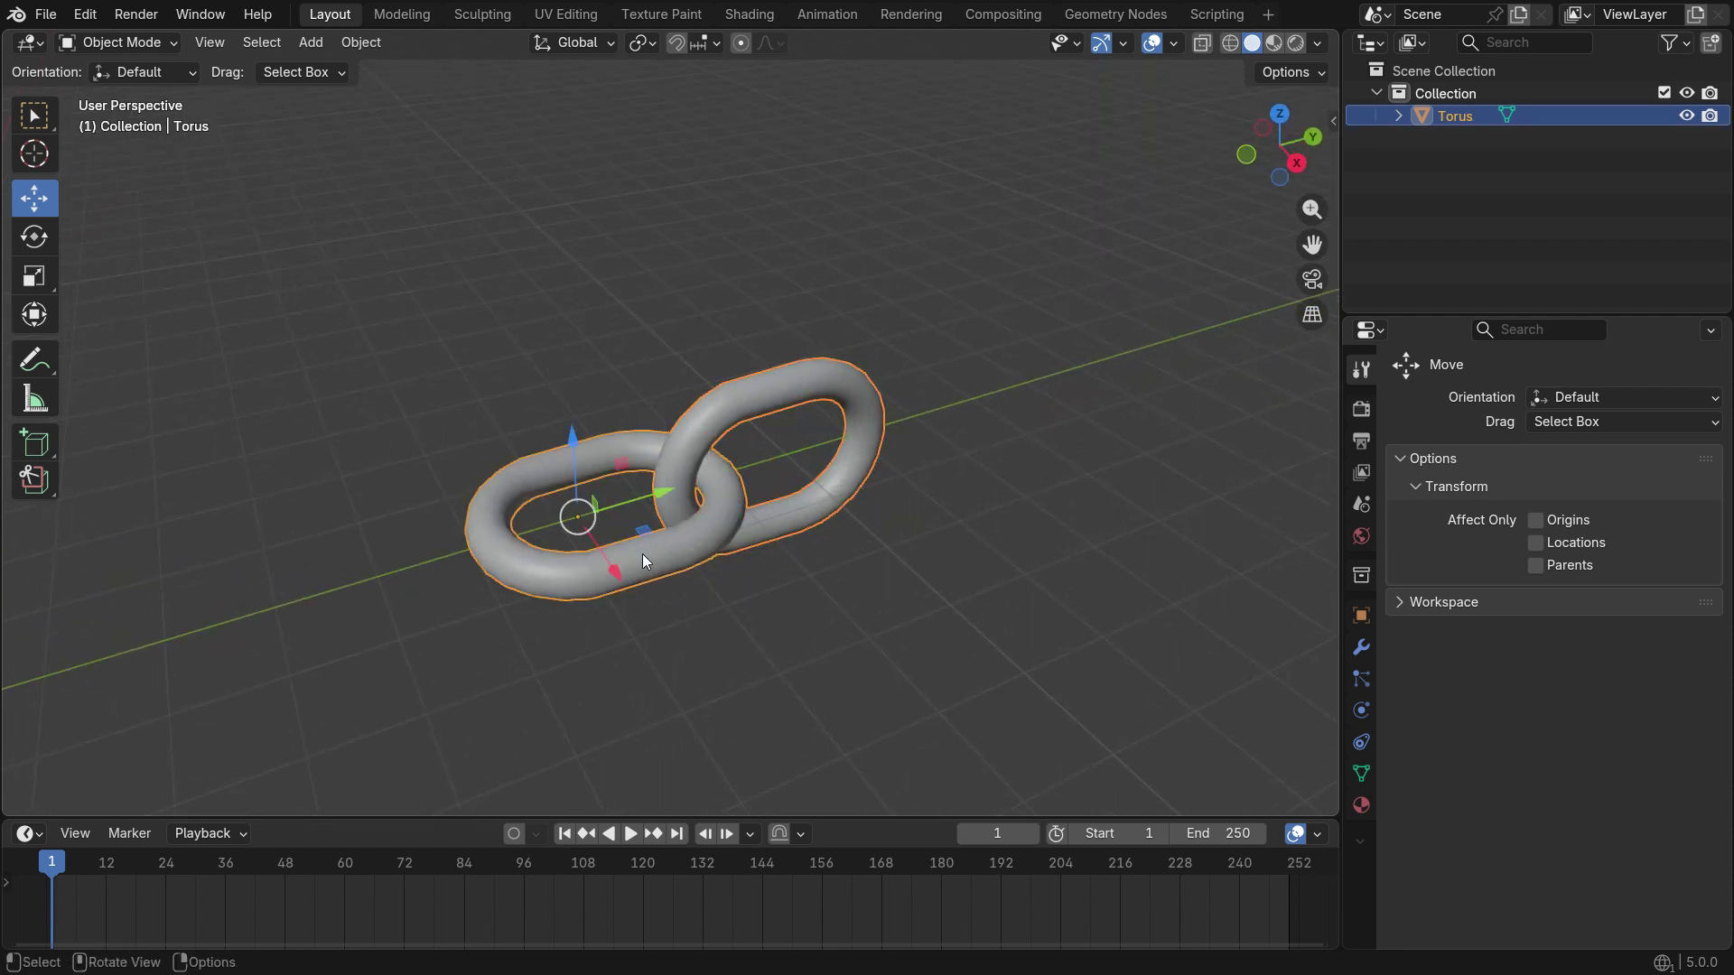
scroll(642, 554, "down", 3)
key("s")
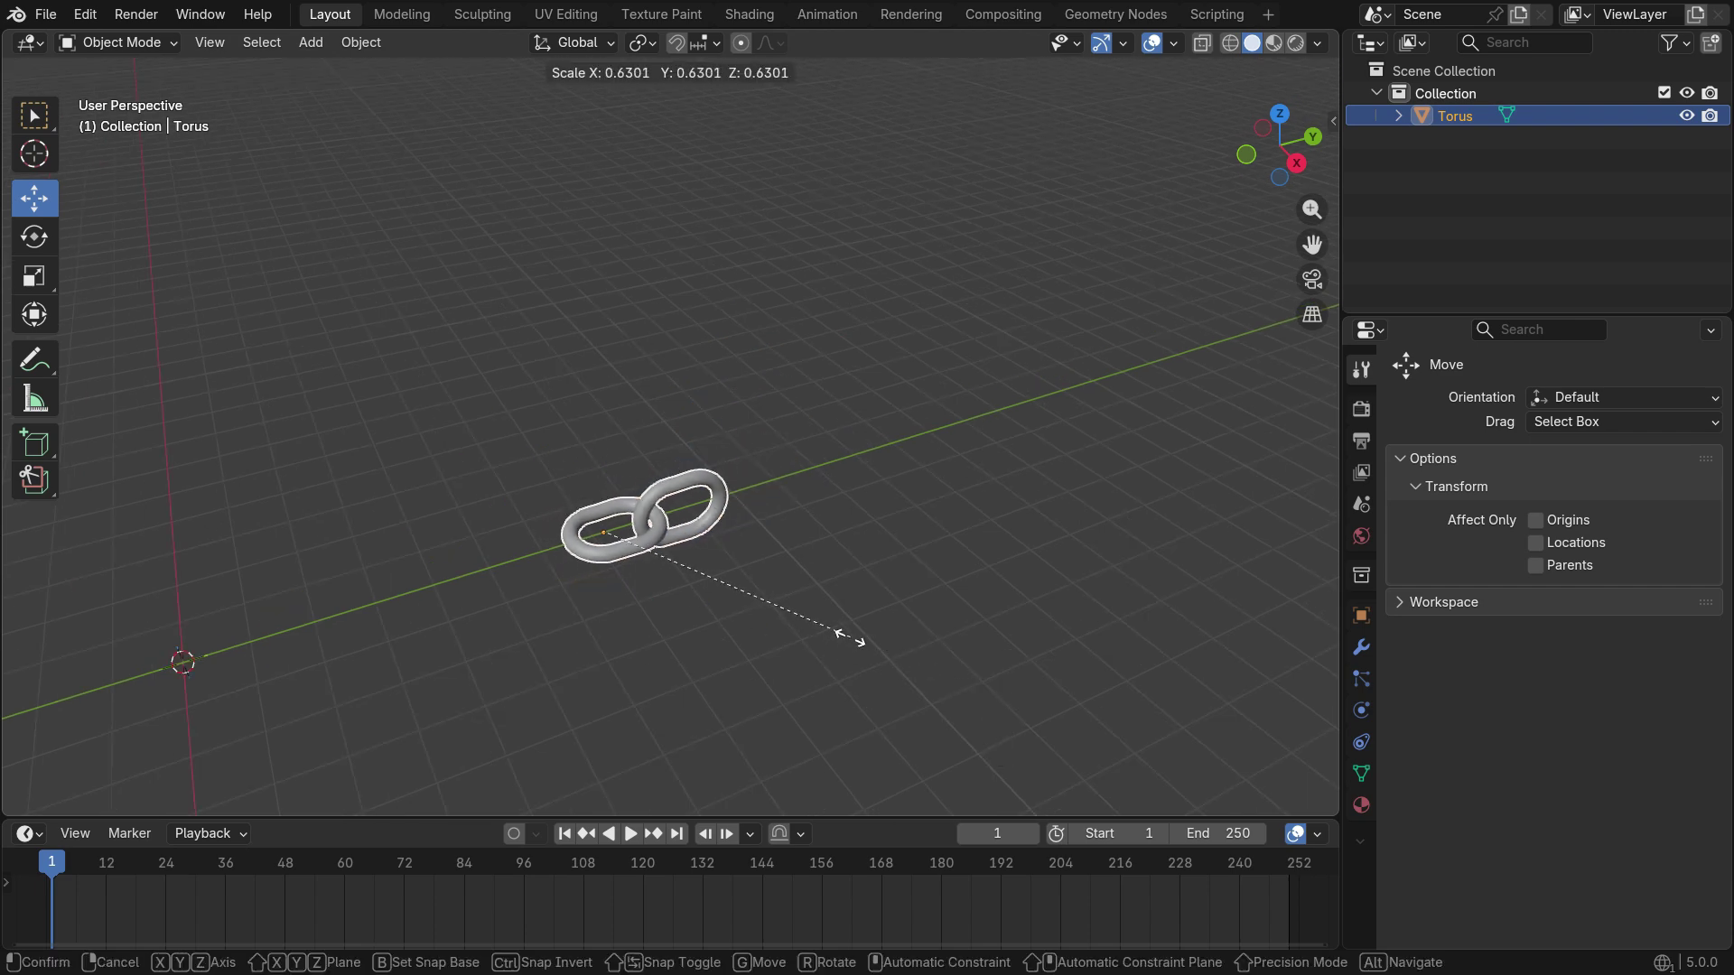
left_click(748, 605)
Apply the torus's scale to its mesh
middle_click_drag(694, 598, 690, 546)
scroll(691, 545, "up", 2)
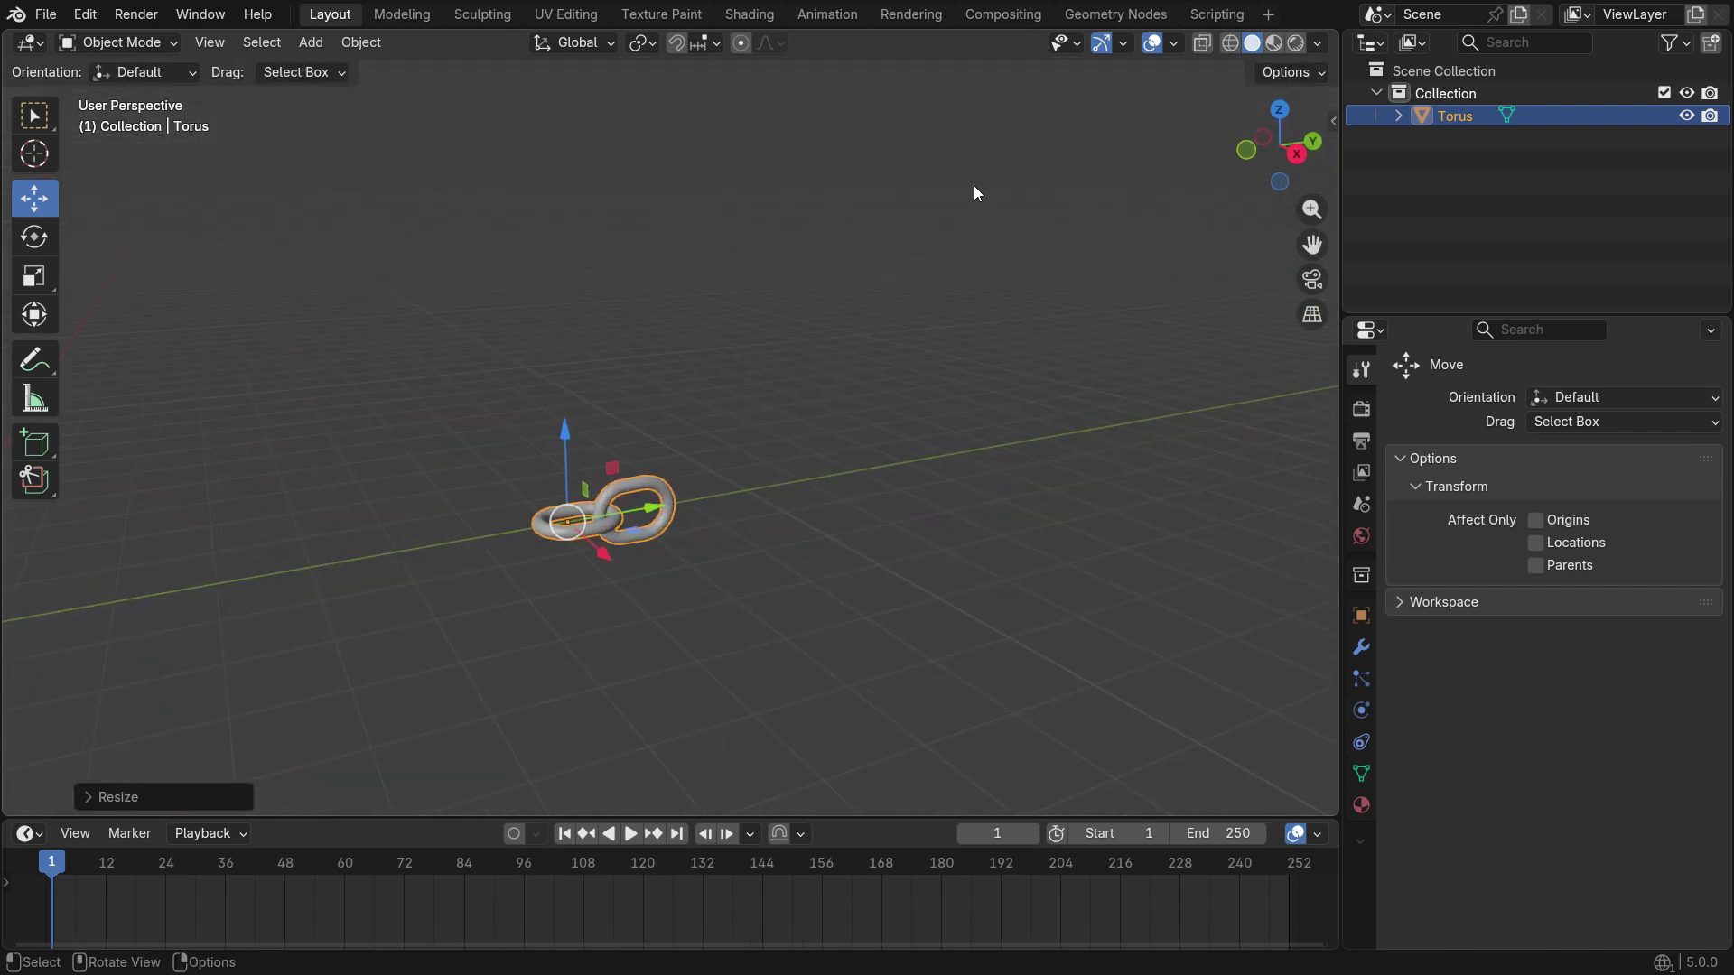
key("ctrl+a")
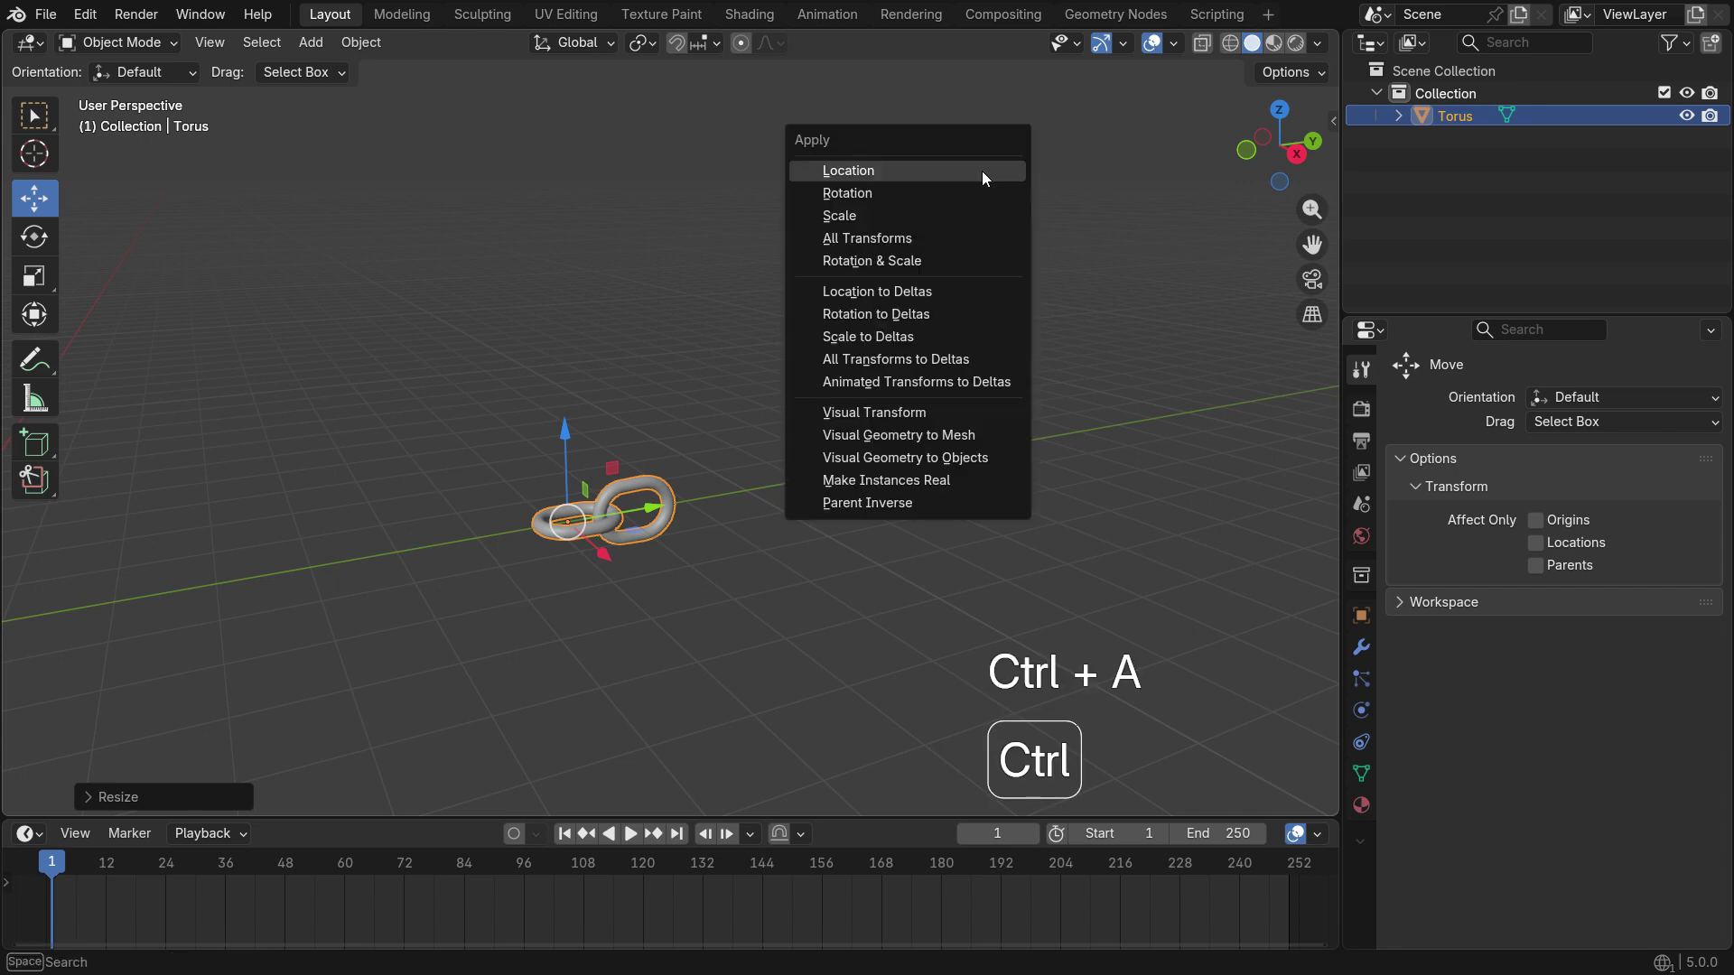
left_click(948, 261)
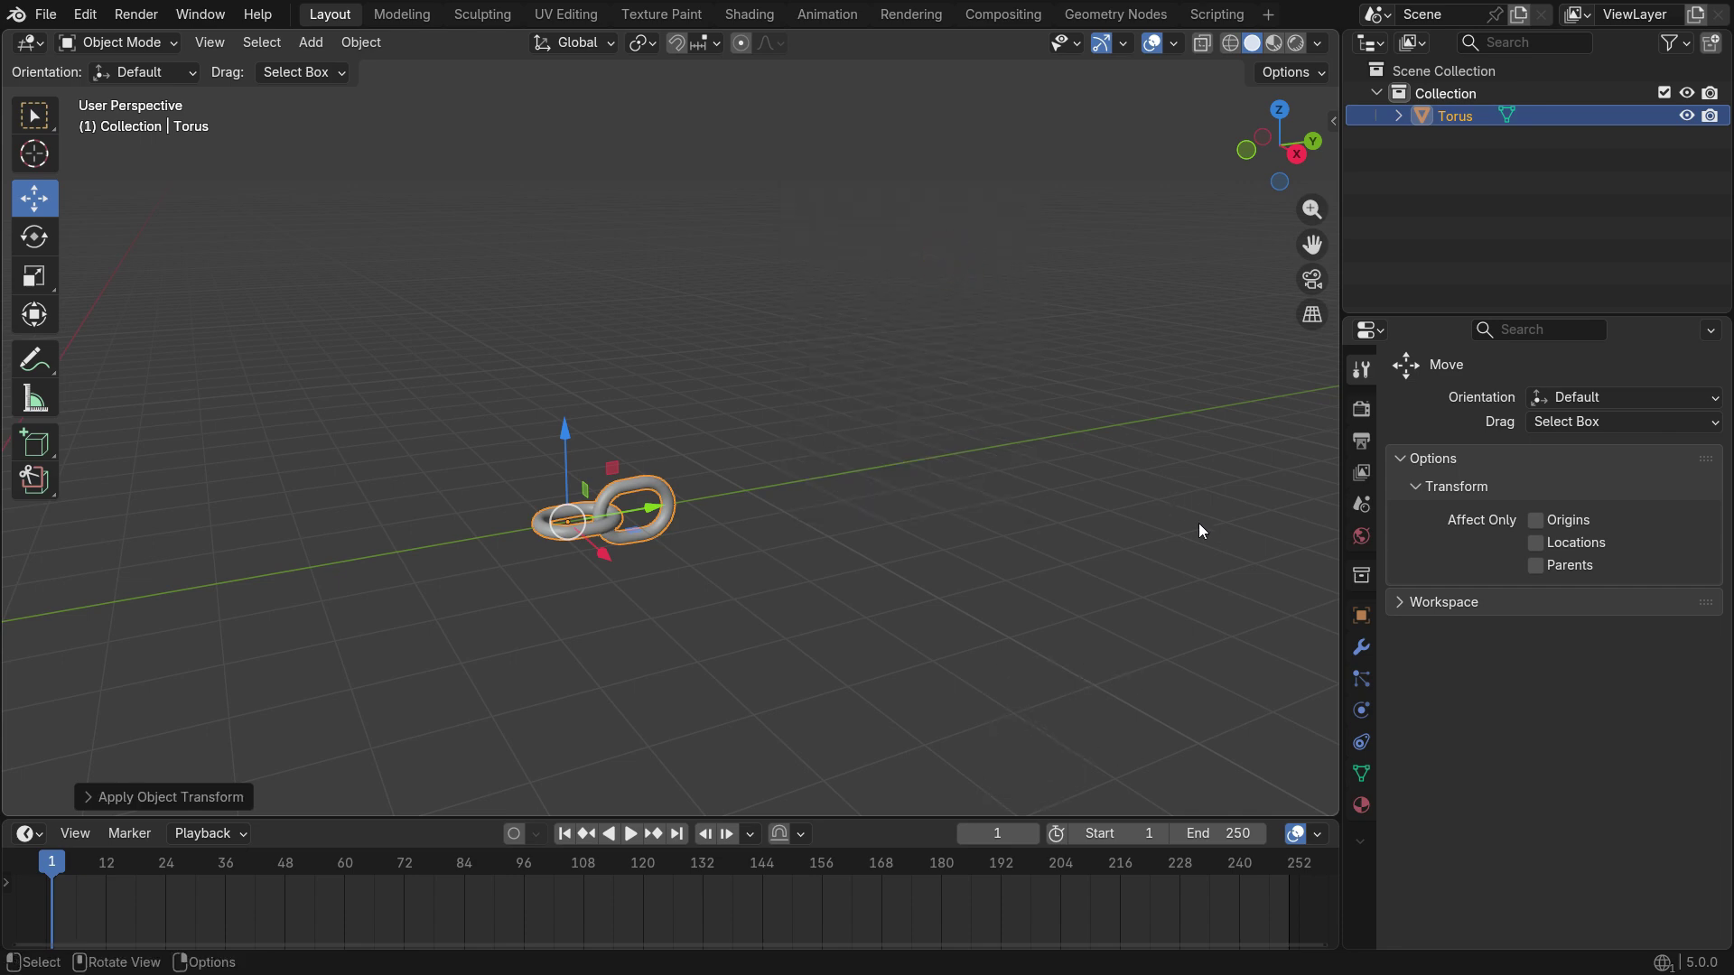
Add an Array modifier to the torus with X offset 0
left_click(1358, 647)
left_click(1510, 406)
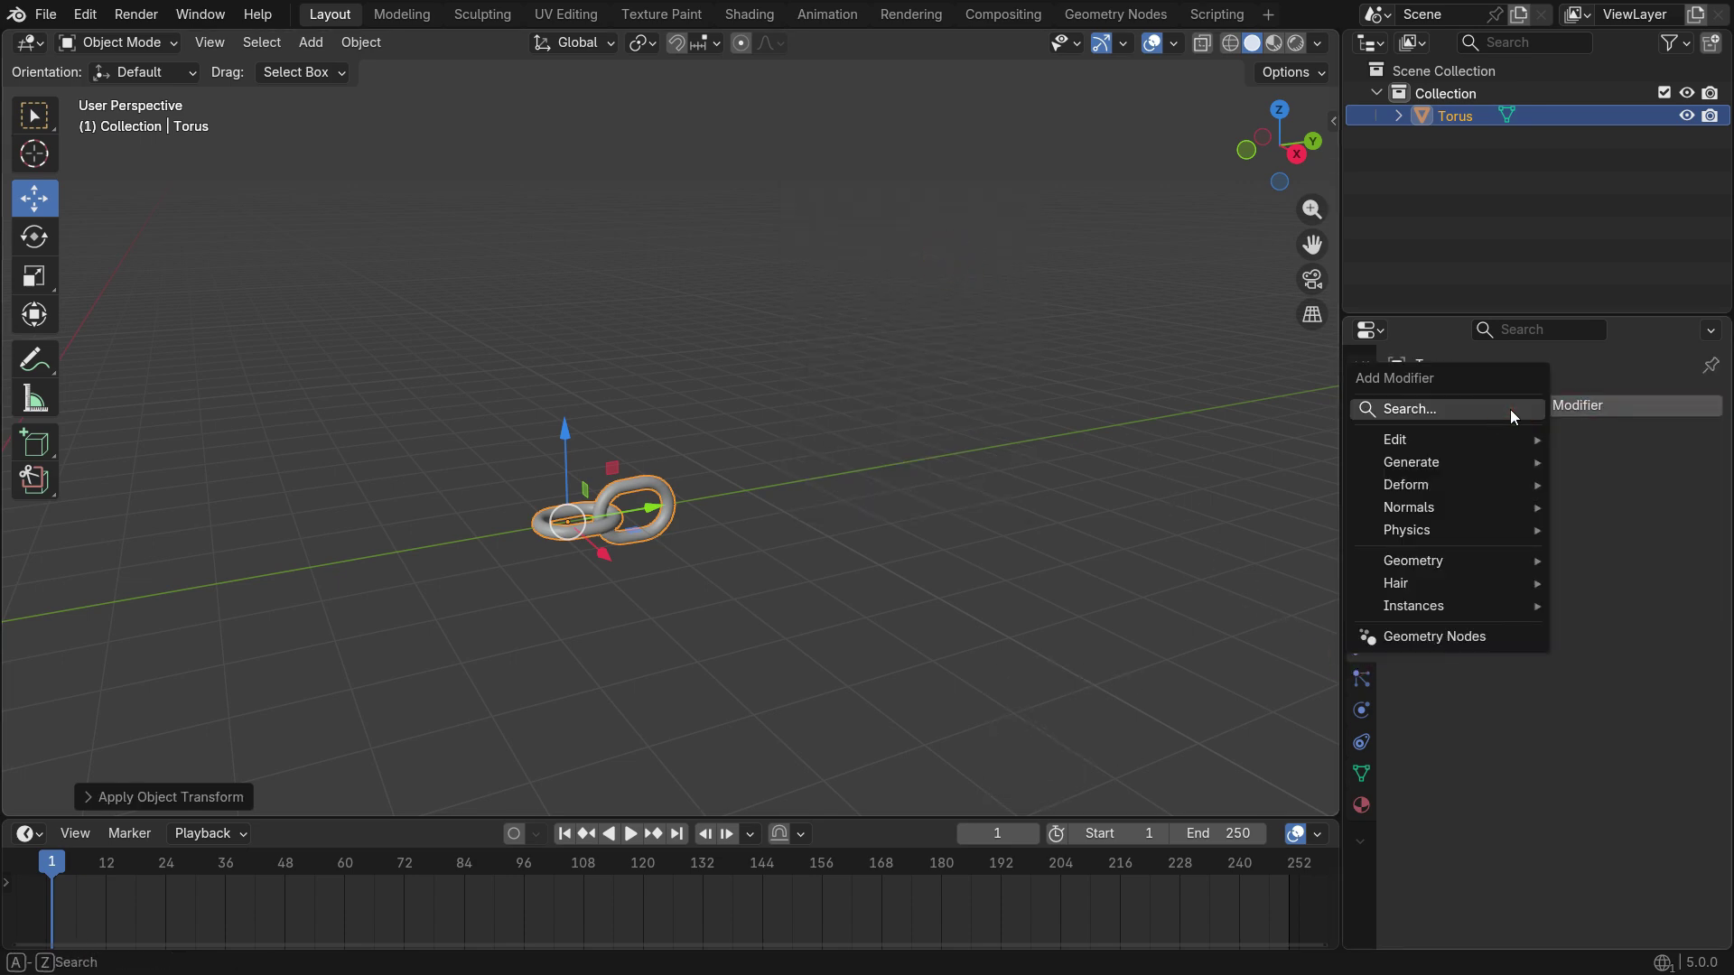
type("arr")
left_click(1443, 456)
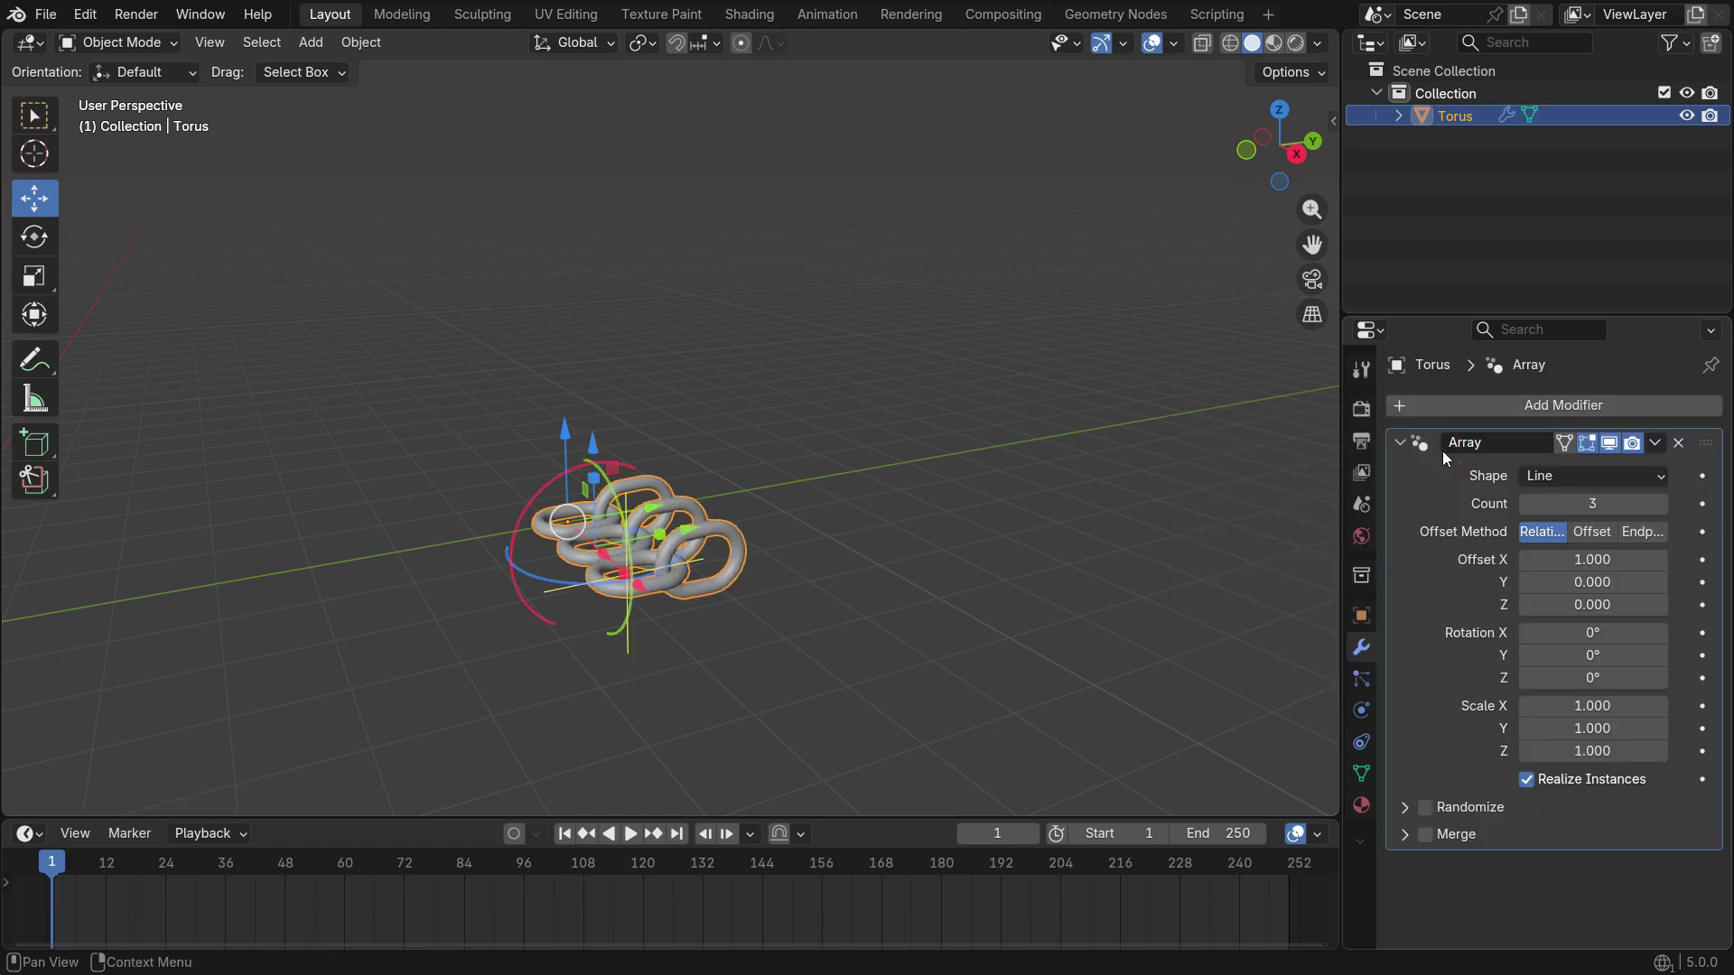
left_click(1607, 561)
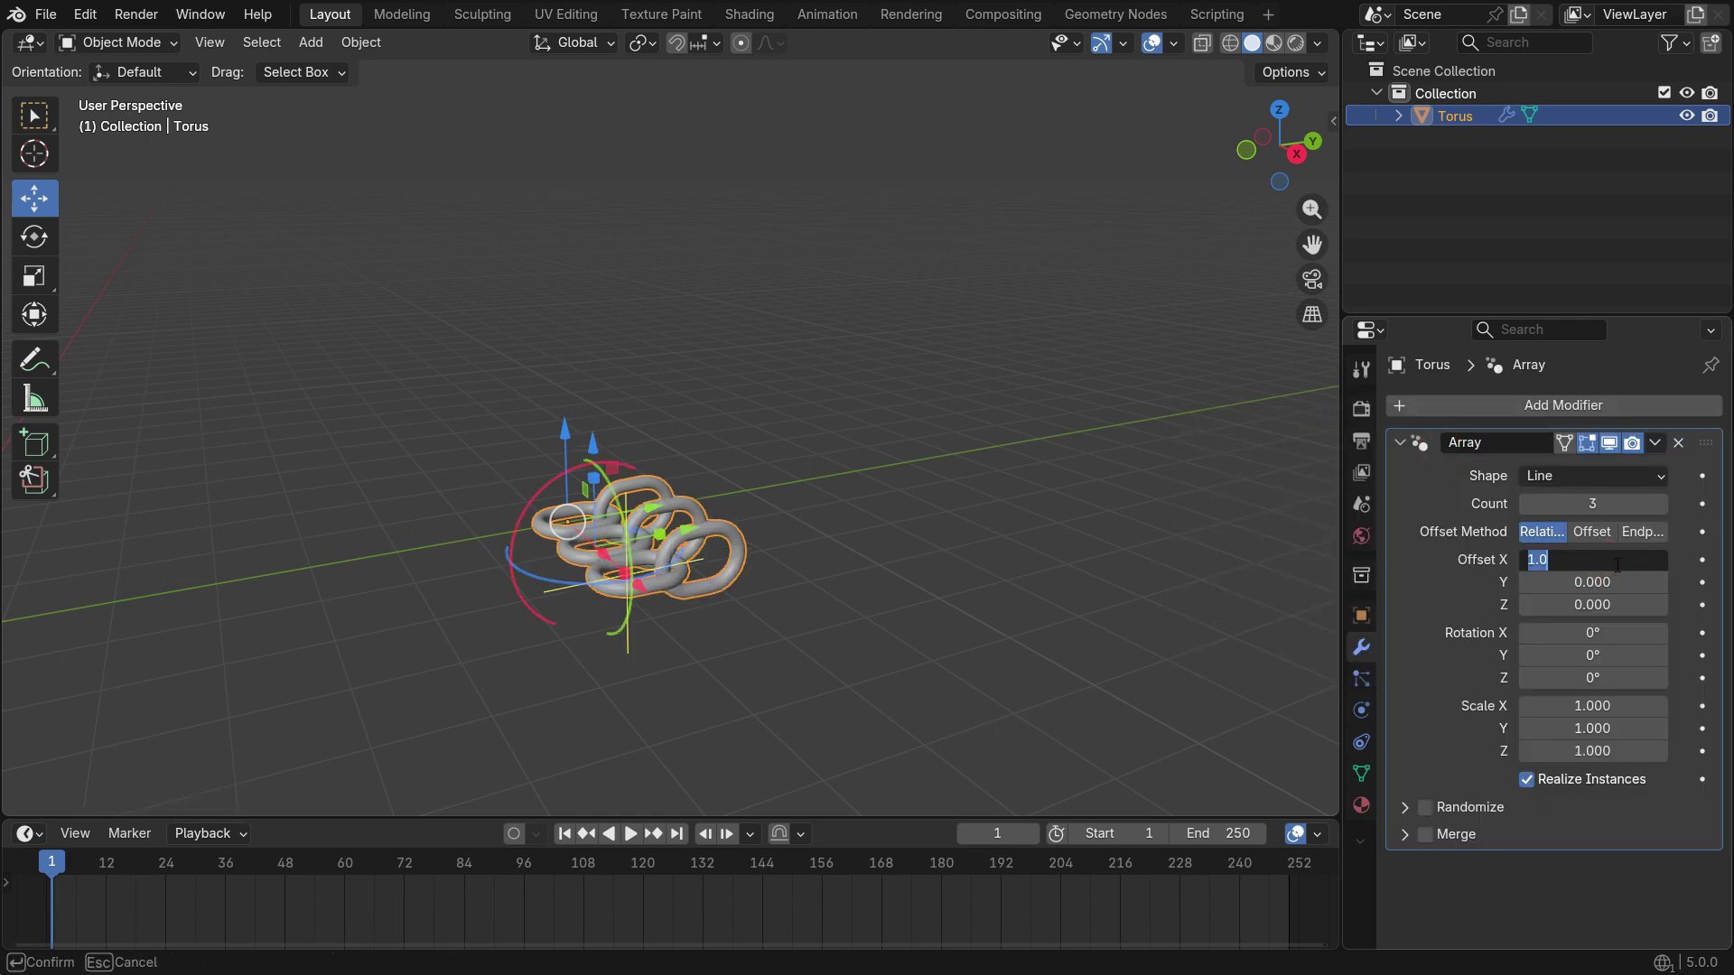
type("0")
key("Return")
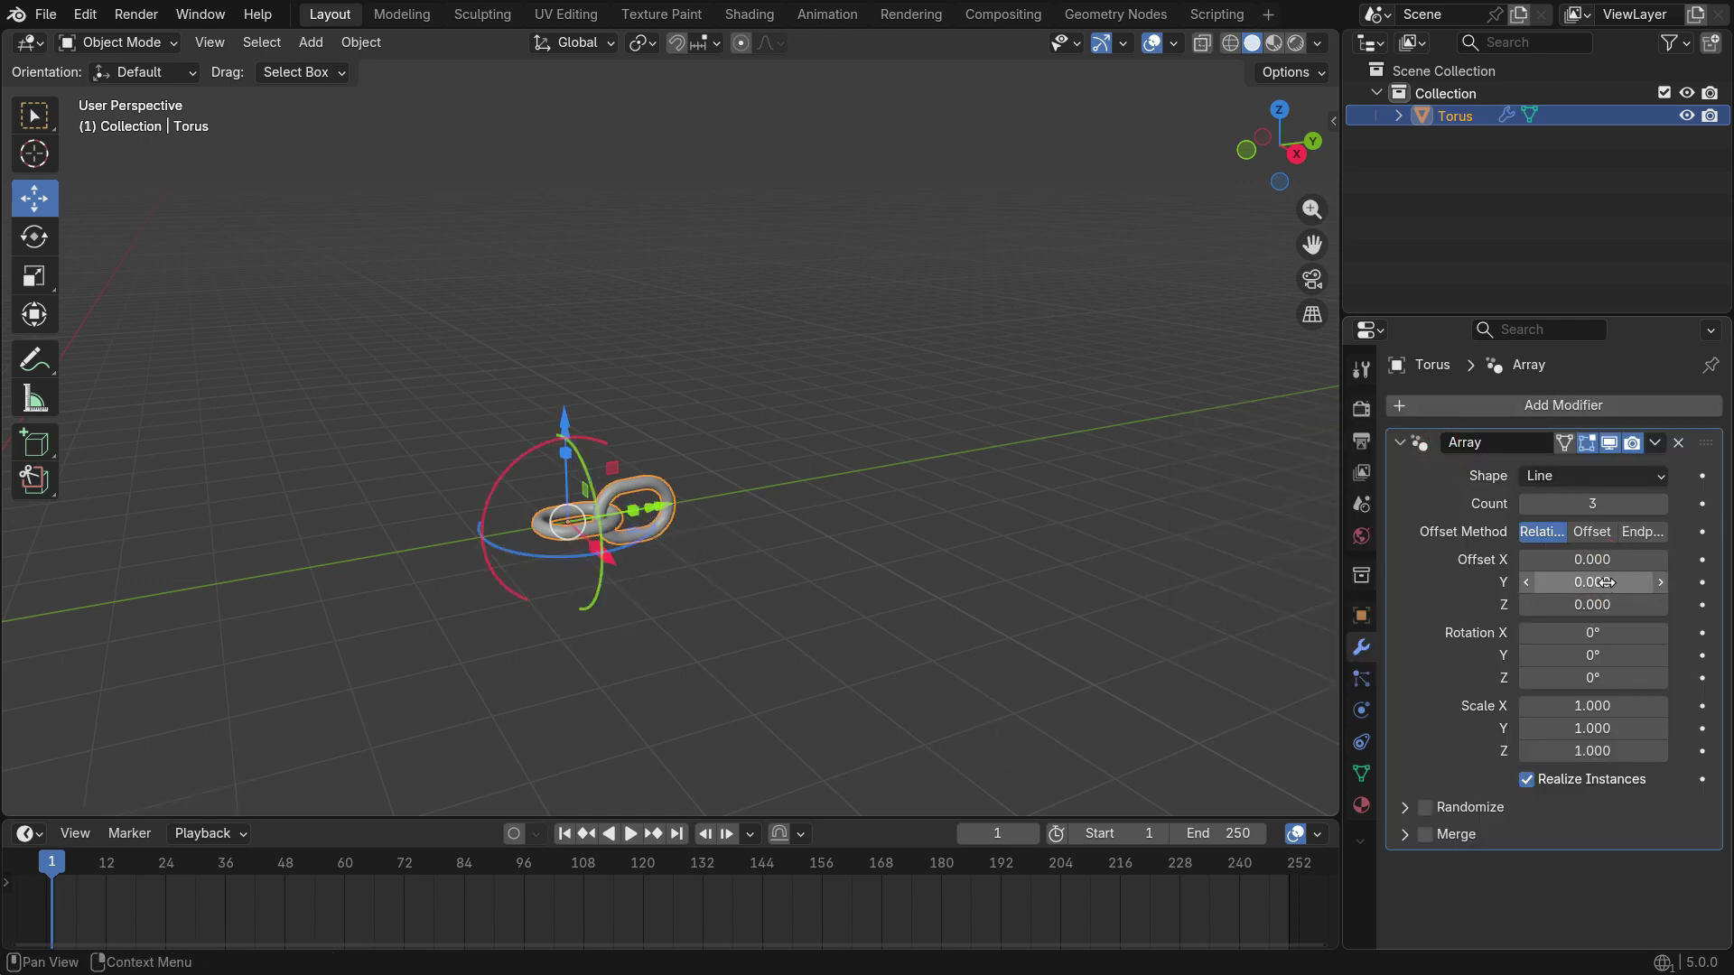
Set the array's Y offset to 0.807 to space the links
left_click_drag(1605, 582, 1557, 585)
scroll(642, 603, "up", 4)
middle_click_drag(623, 596, 642, 602)
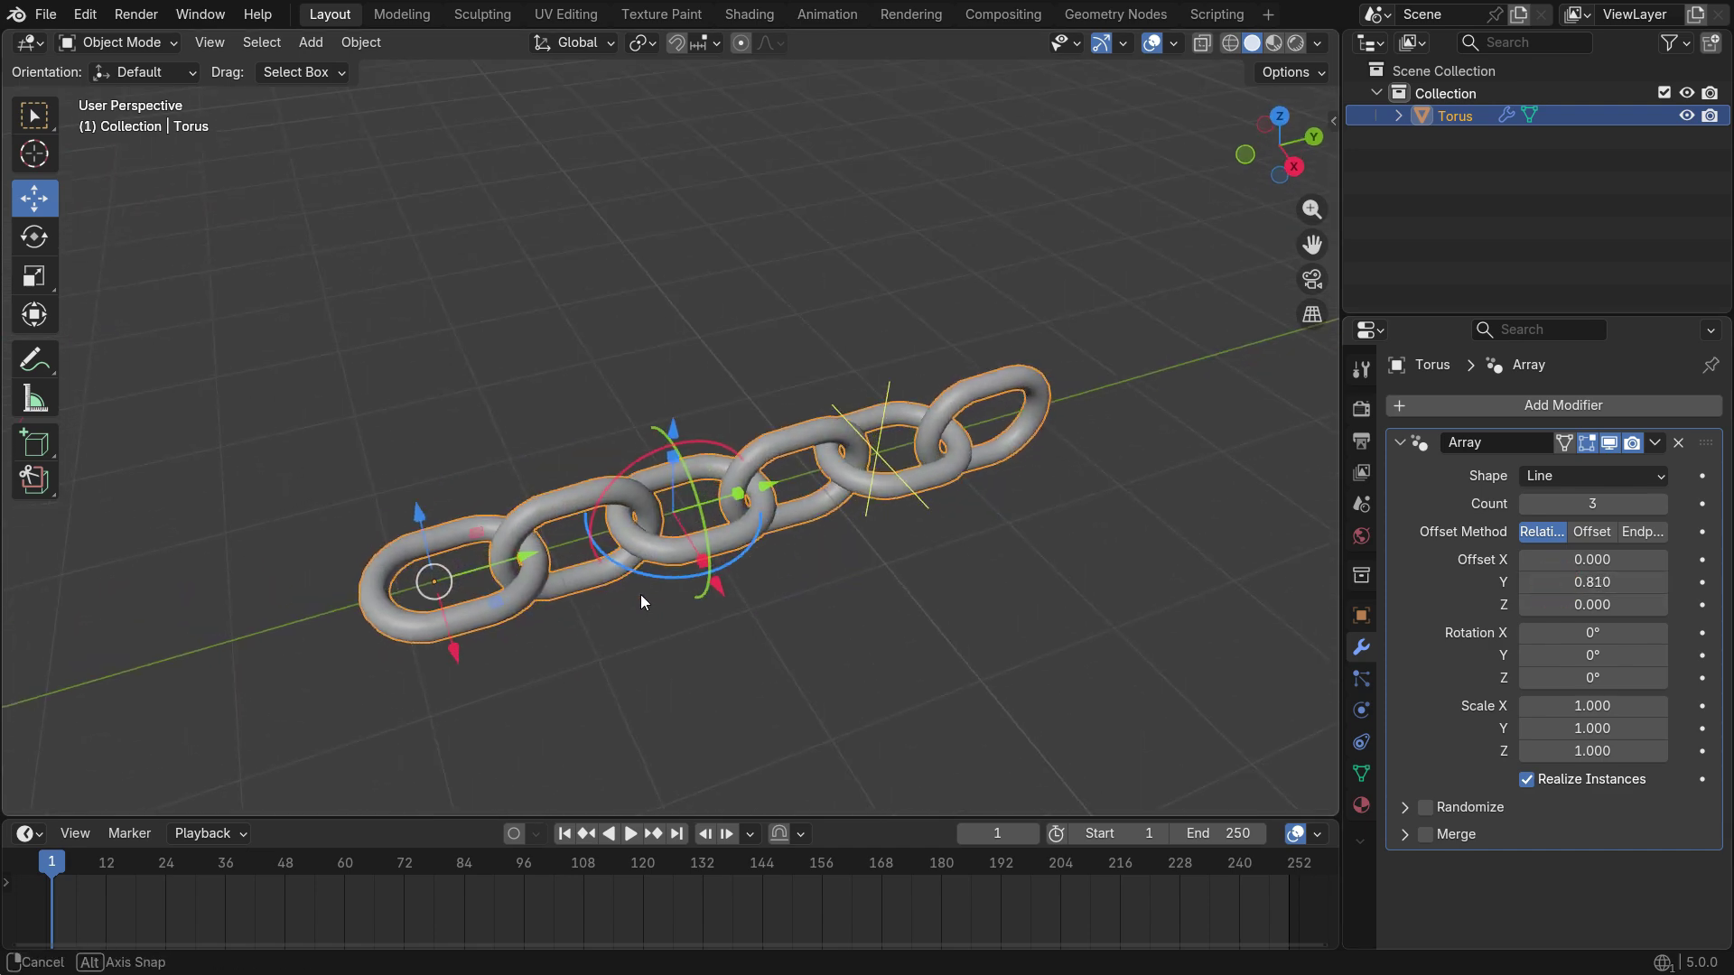
left_click_drag(1594, 583, 1587, 583, "shift")
middle_click_drag(812, 668, 755, 588)
scroll(768, 596, "down", 3)
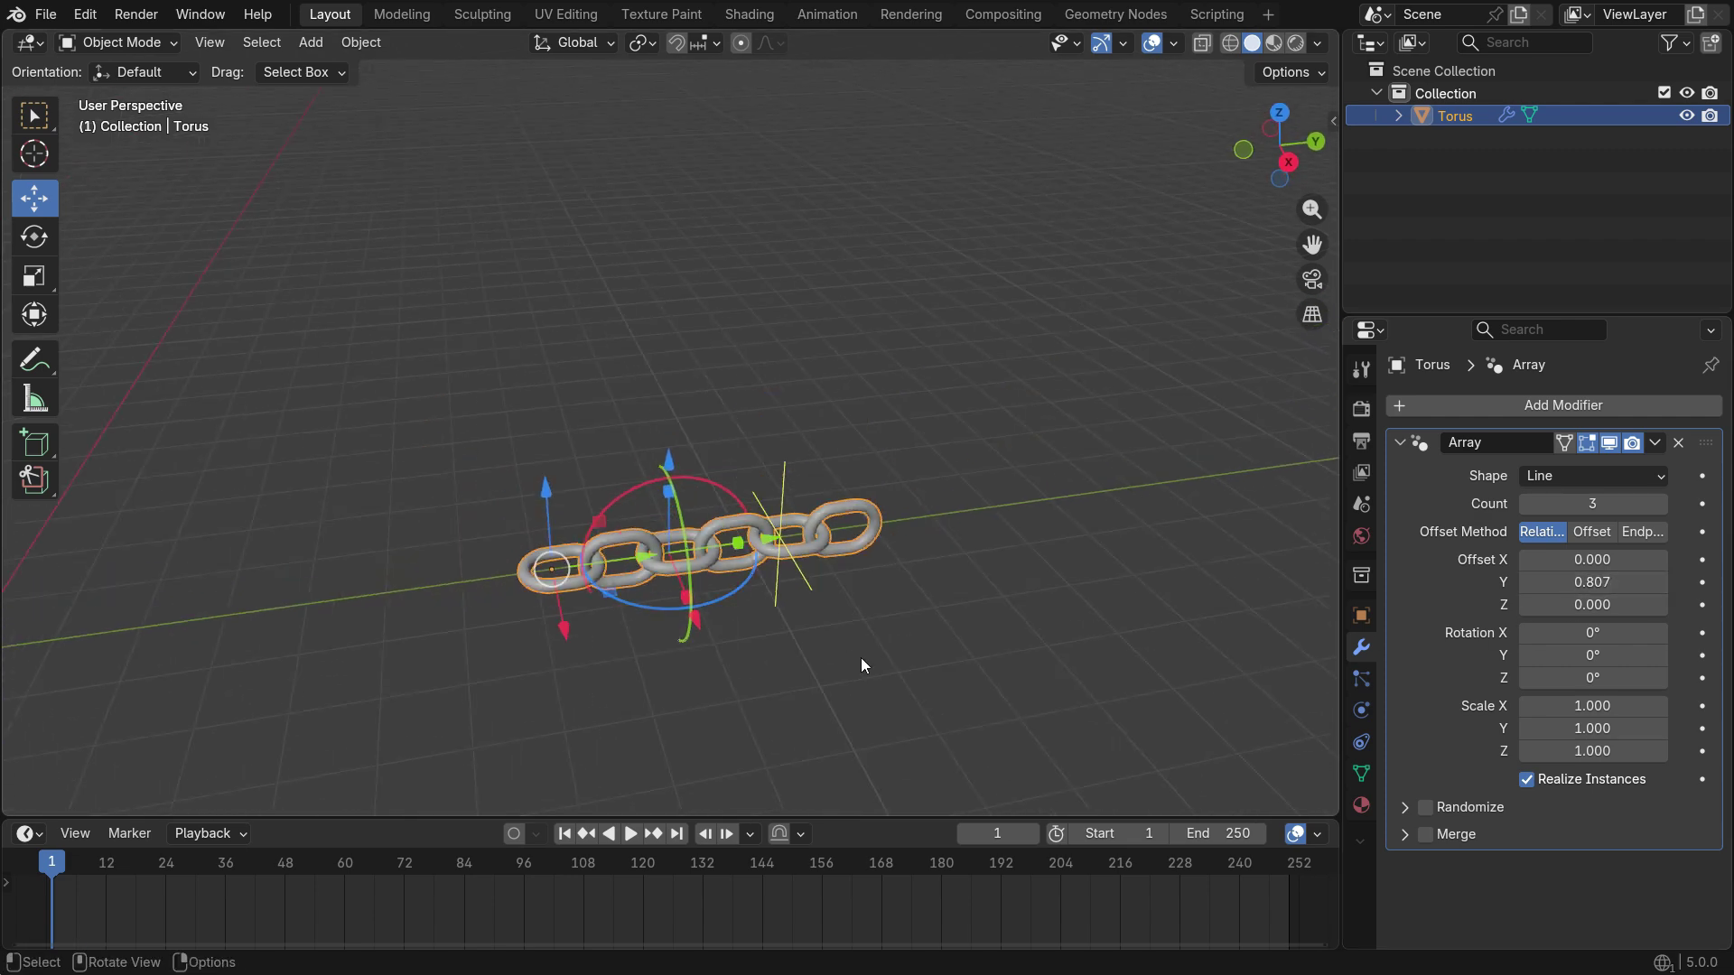
Increase the array count to 7 links
left_click(1659, 508)
left_click(1659, 507)
left_click(1659, 507)
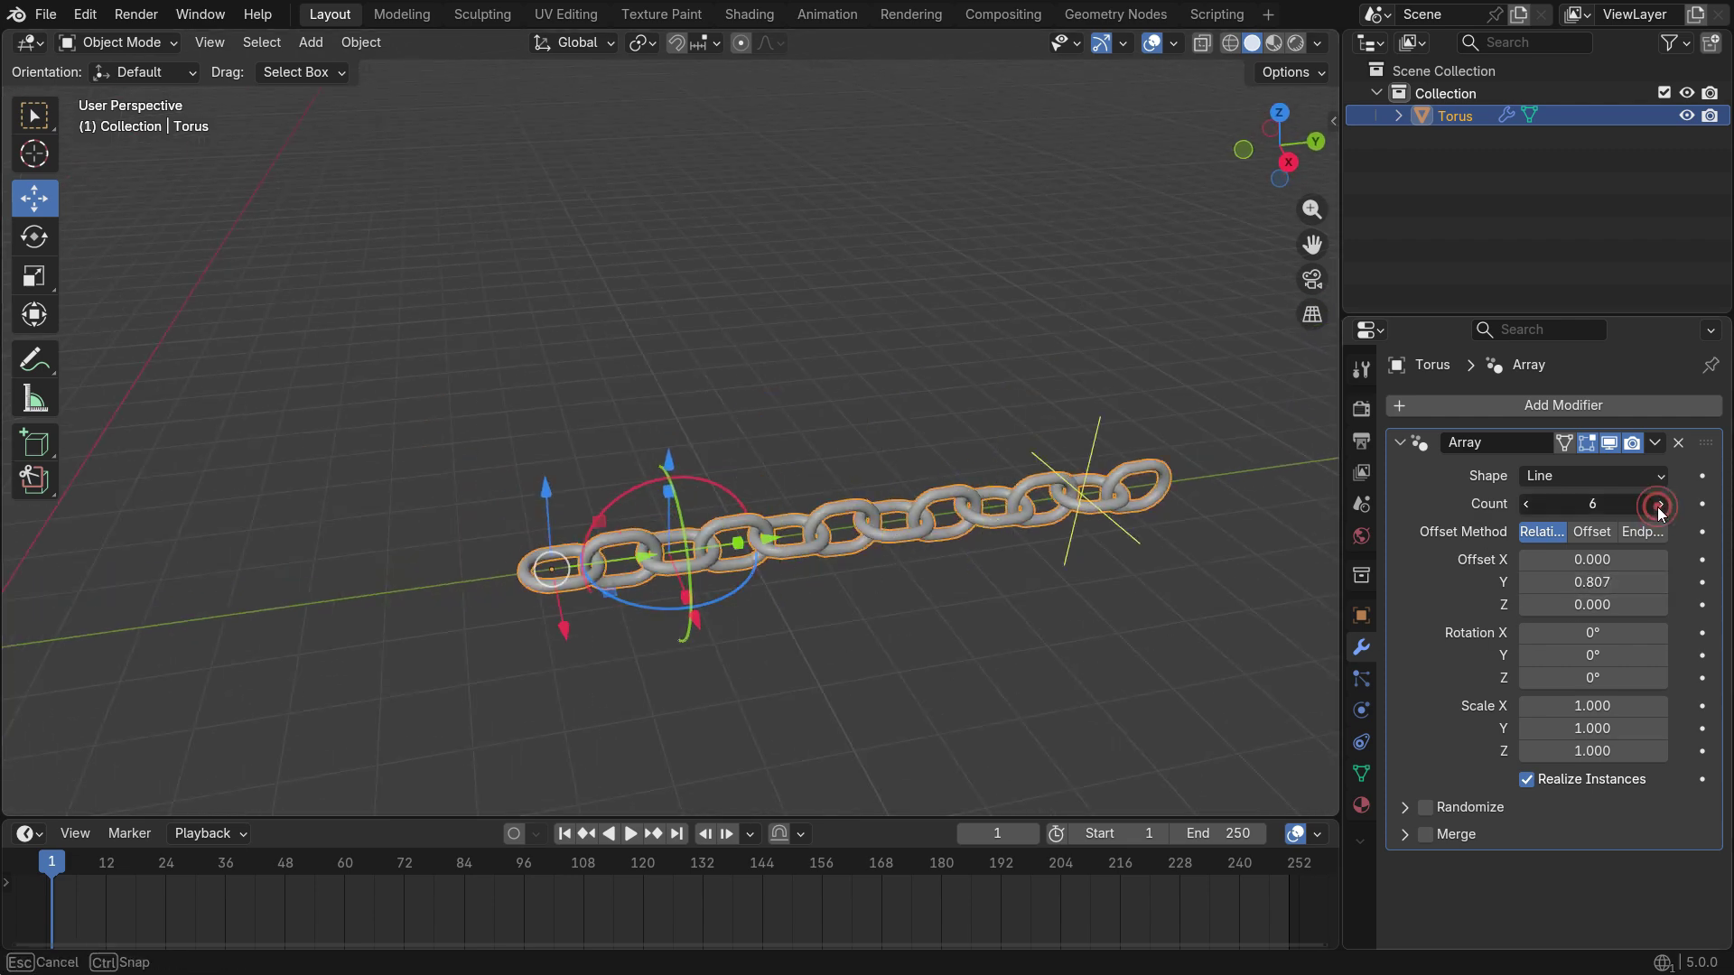
left_click(1659, 507)
middle_click_drag(794, 668, 919, 624)
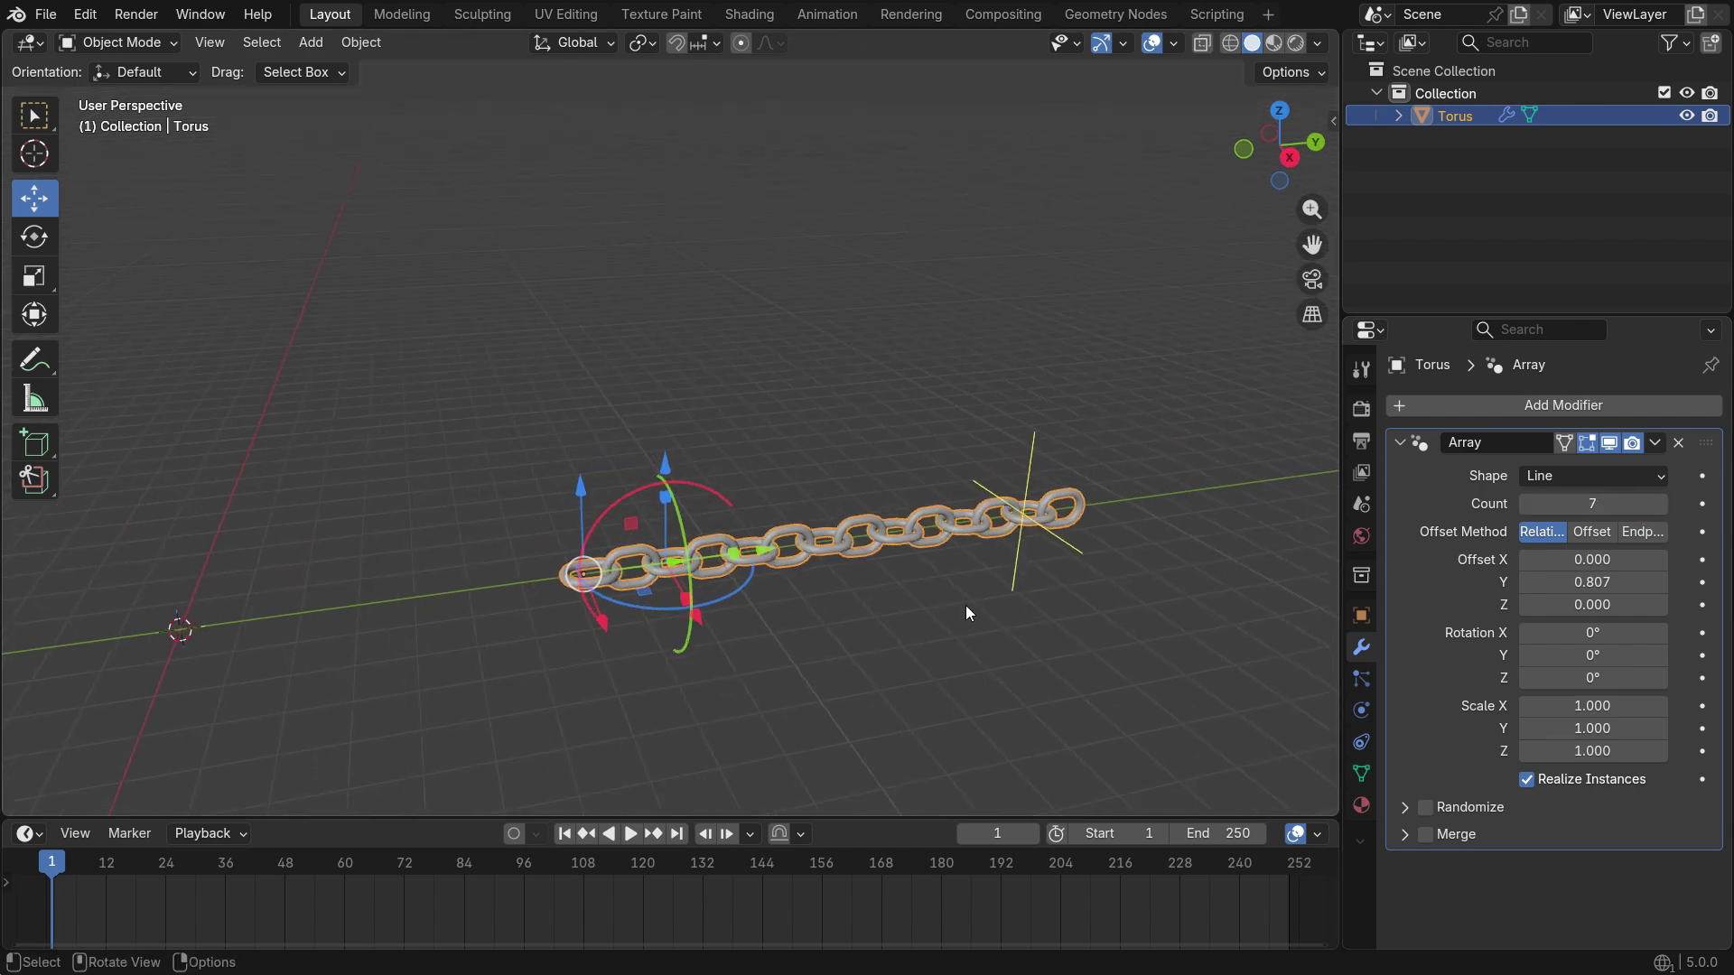
scroll(967, 613, "up", 2)
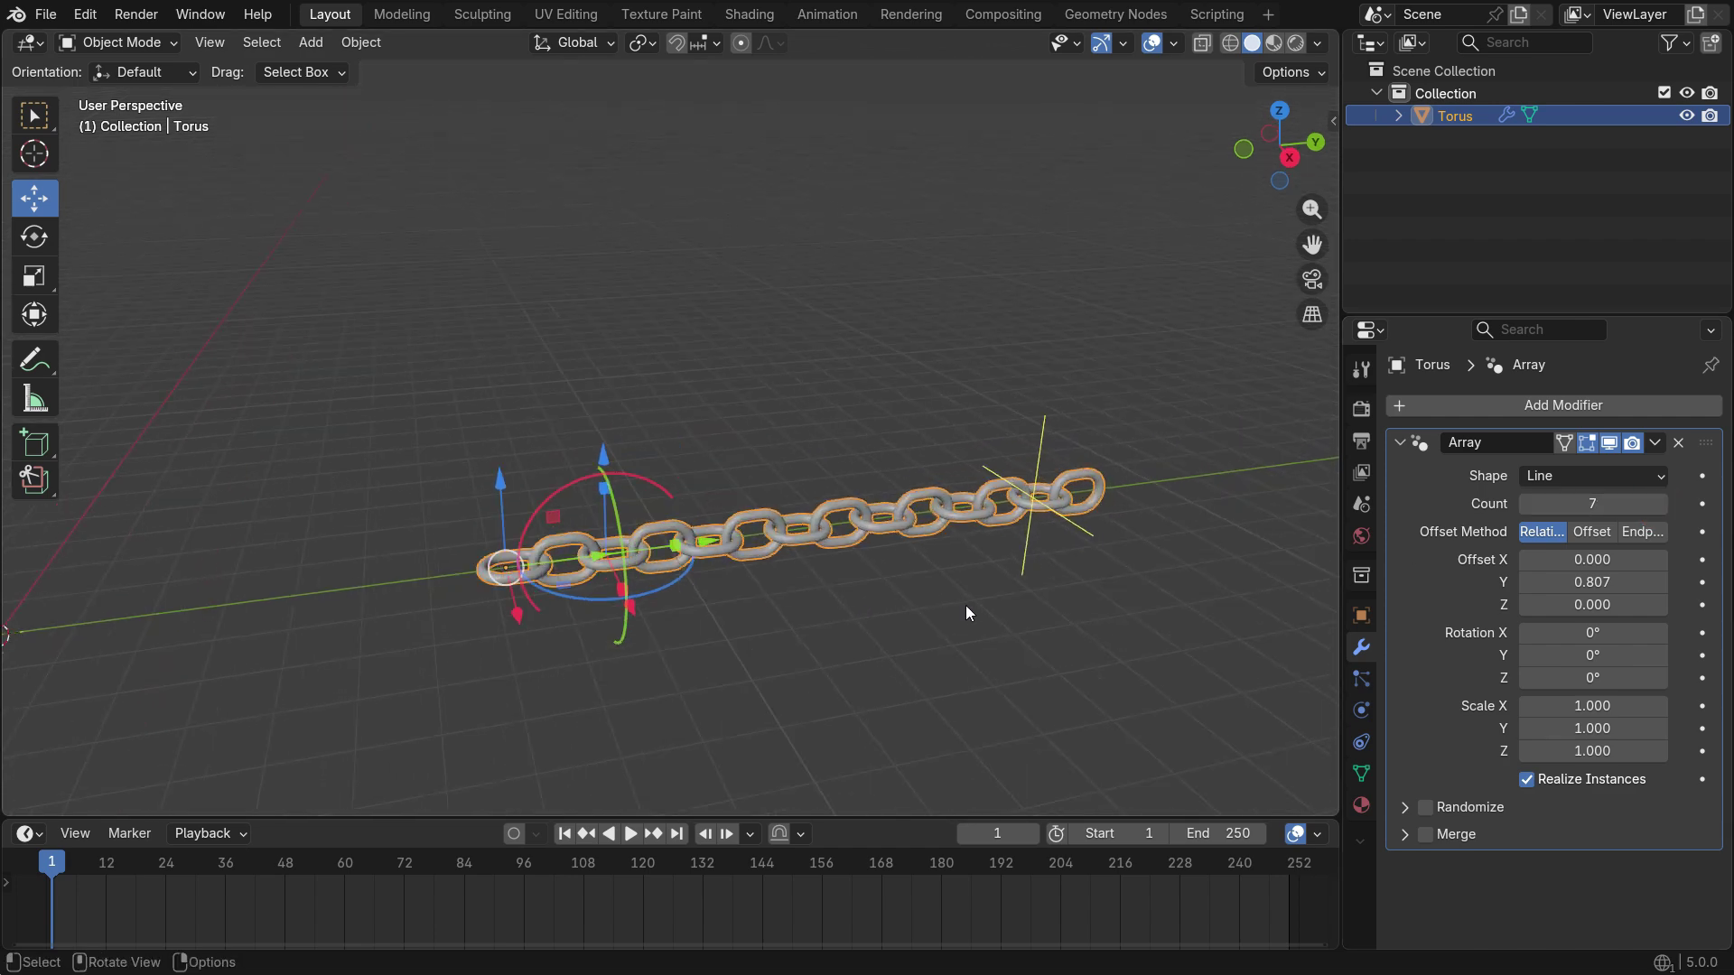
left_click(1655, 445)
Apply the Array modifier and tilt the chain about 15° downward in Right view
left_click(1544, 462)
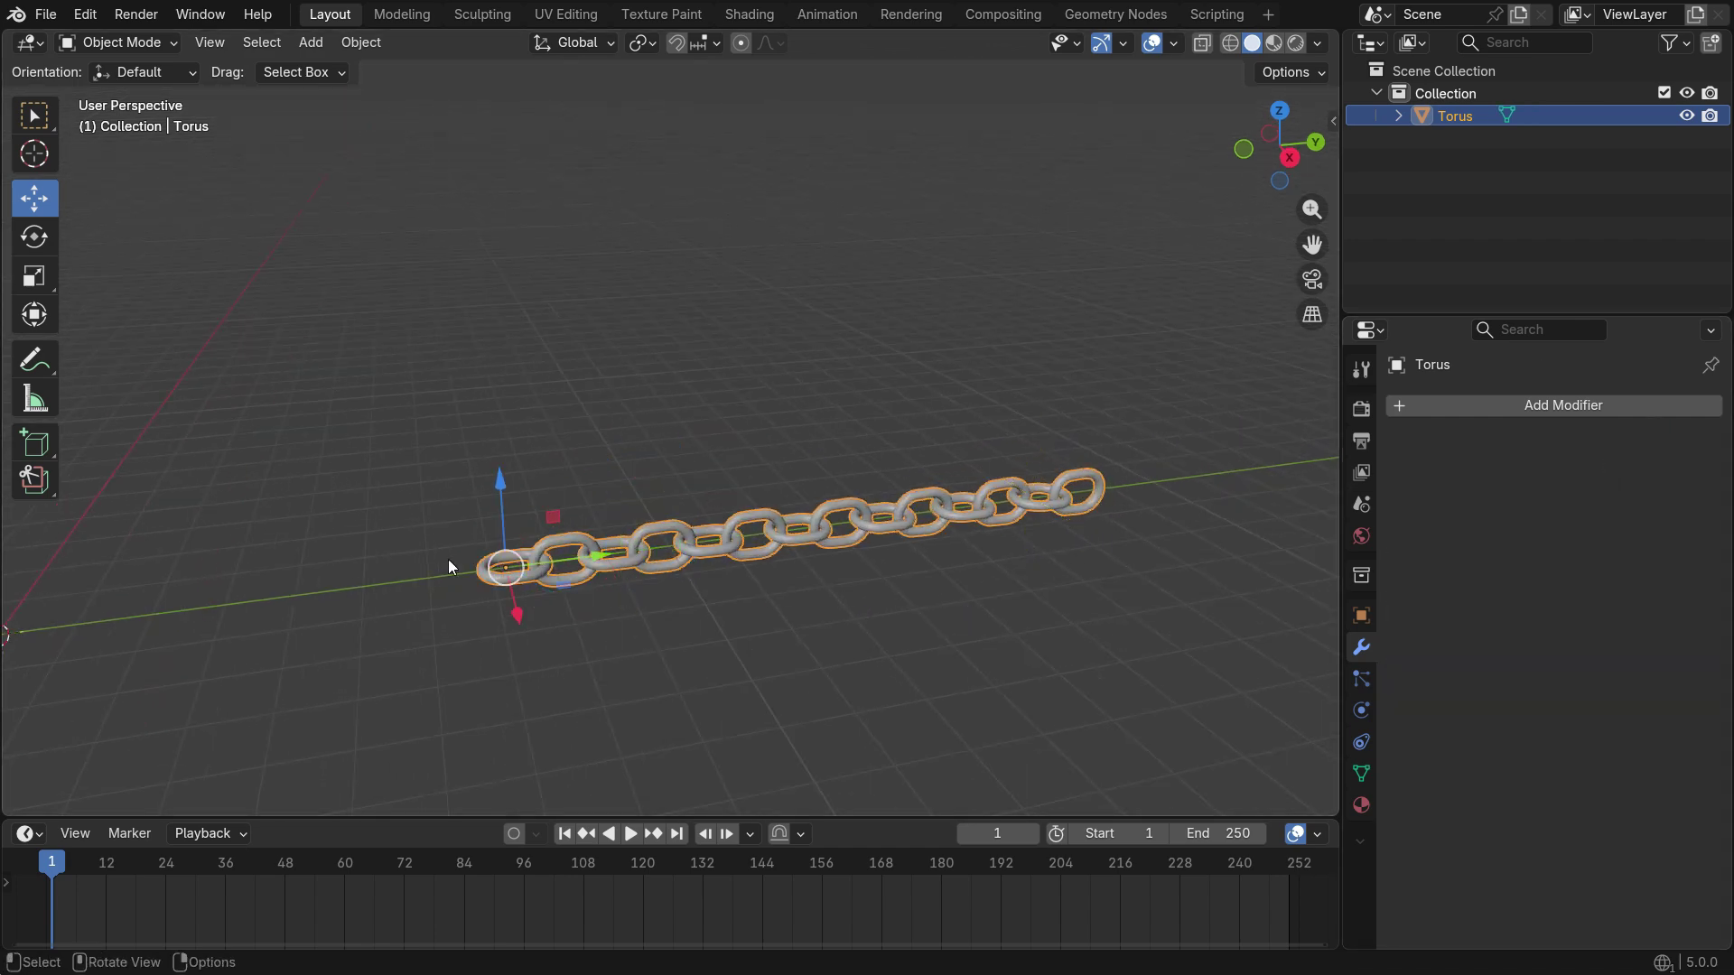
key("KP_3")
key("r")
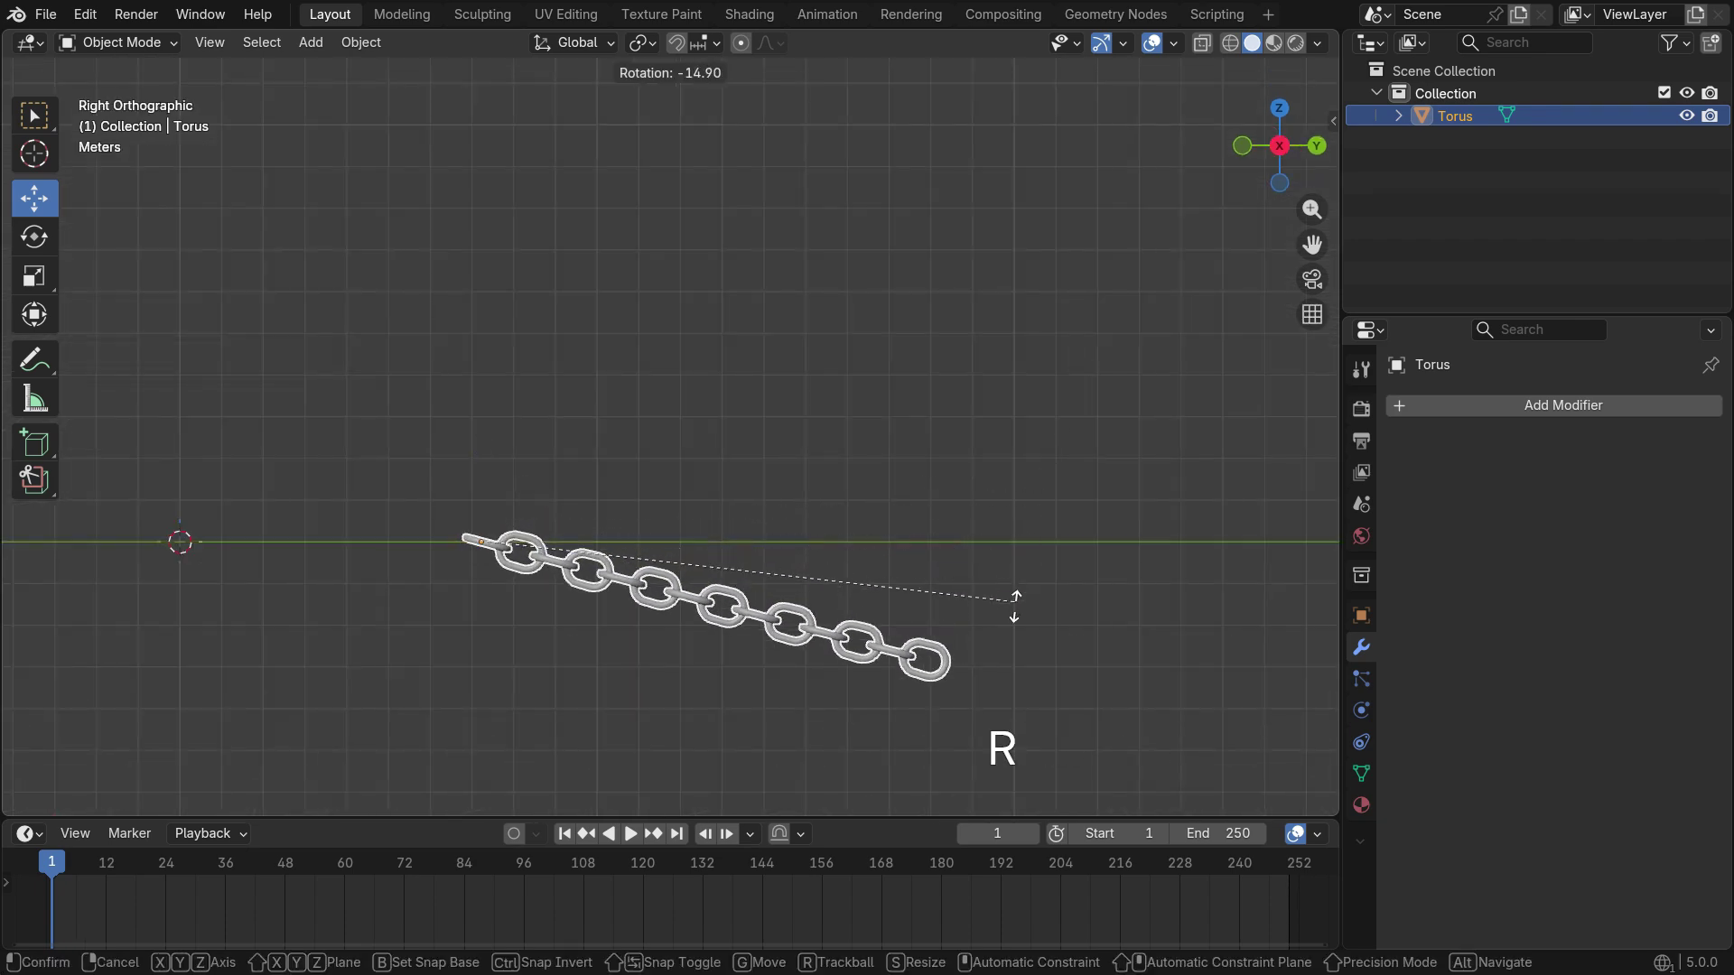
left_click(1002, 679)
Lift the chain vertically, raising it another 2.132 m above the ground
key("g")
key("z")
left_click(918, 301)
scroll(723, 271, "down", 3)
left_click_drag(593, 210, 603, 165)
scroll(745, 316, "up", 2)
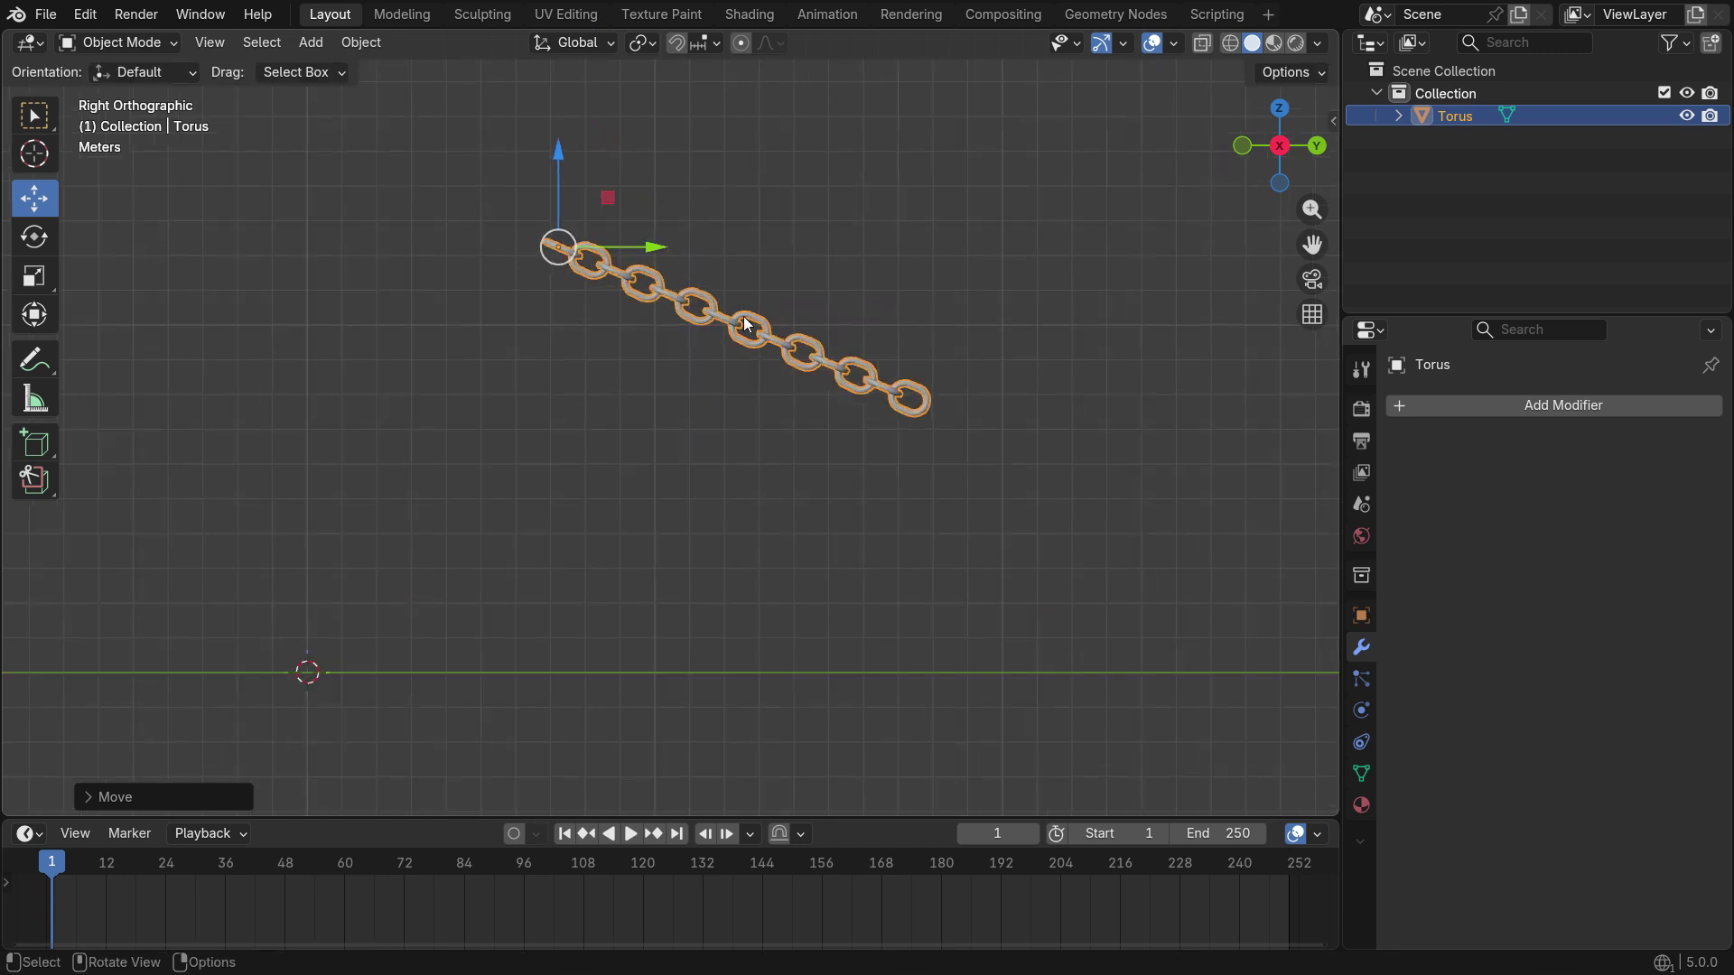
key("shift+a")
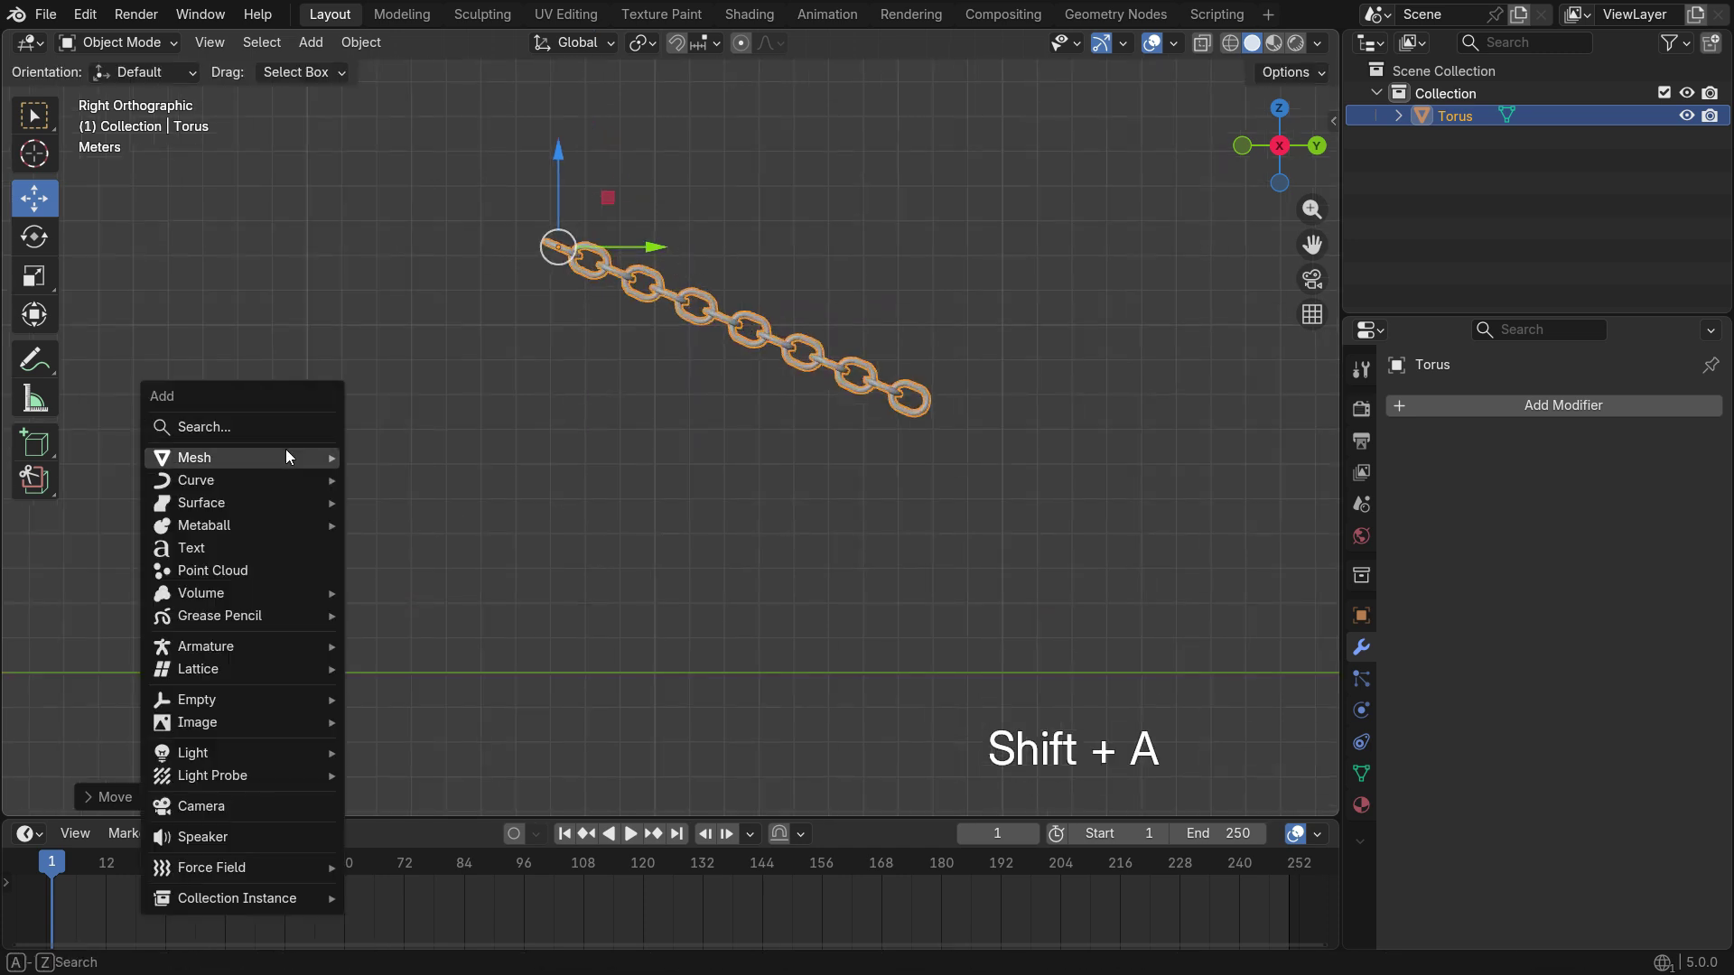
Add a UV sphere and position and rotate it at the chain's lower end
mouse_move(286, 454)
left_click(452, 523)
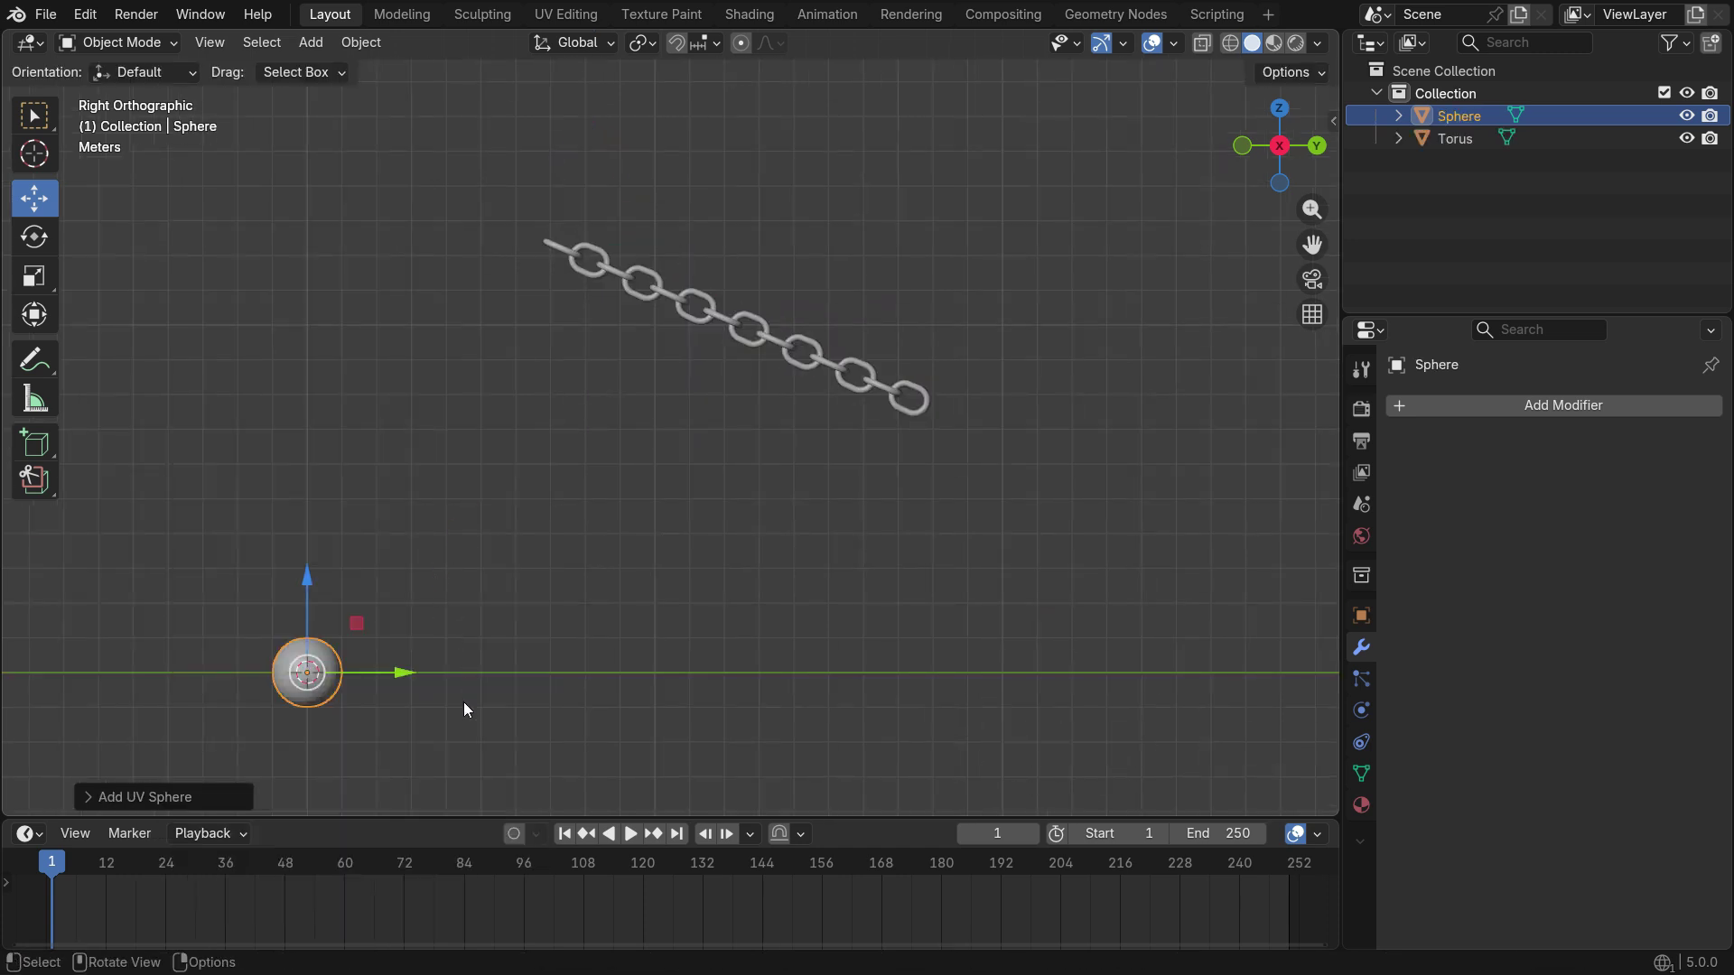
key("g")
left_click(1095, 449)
scroll(995, 379, "up", 4)
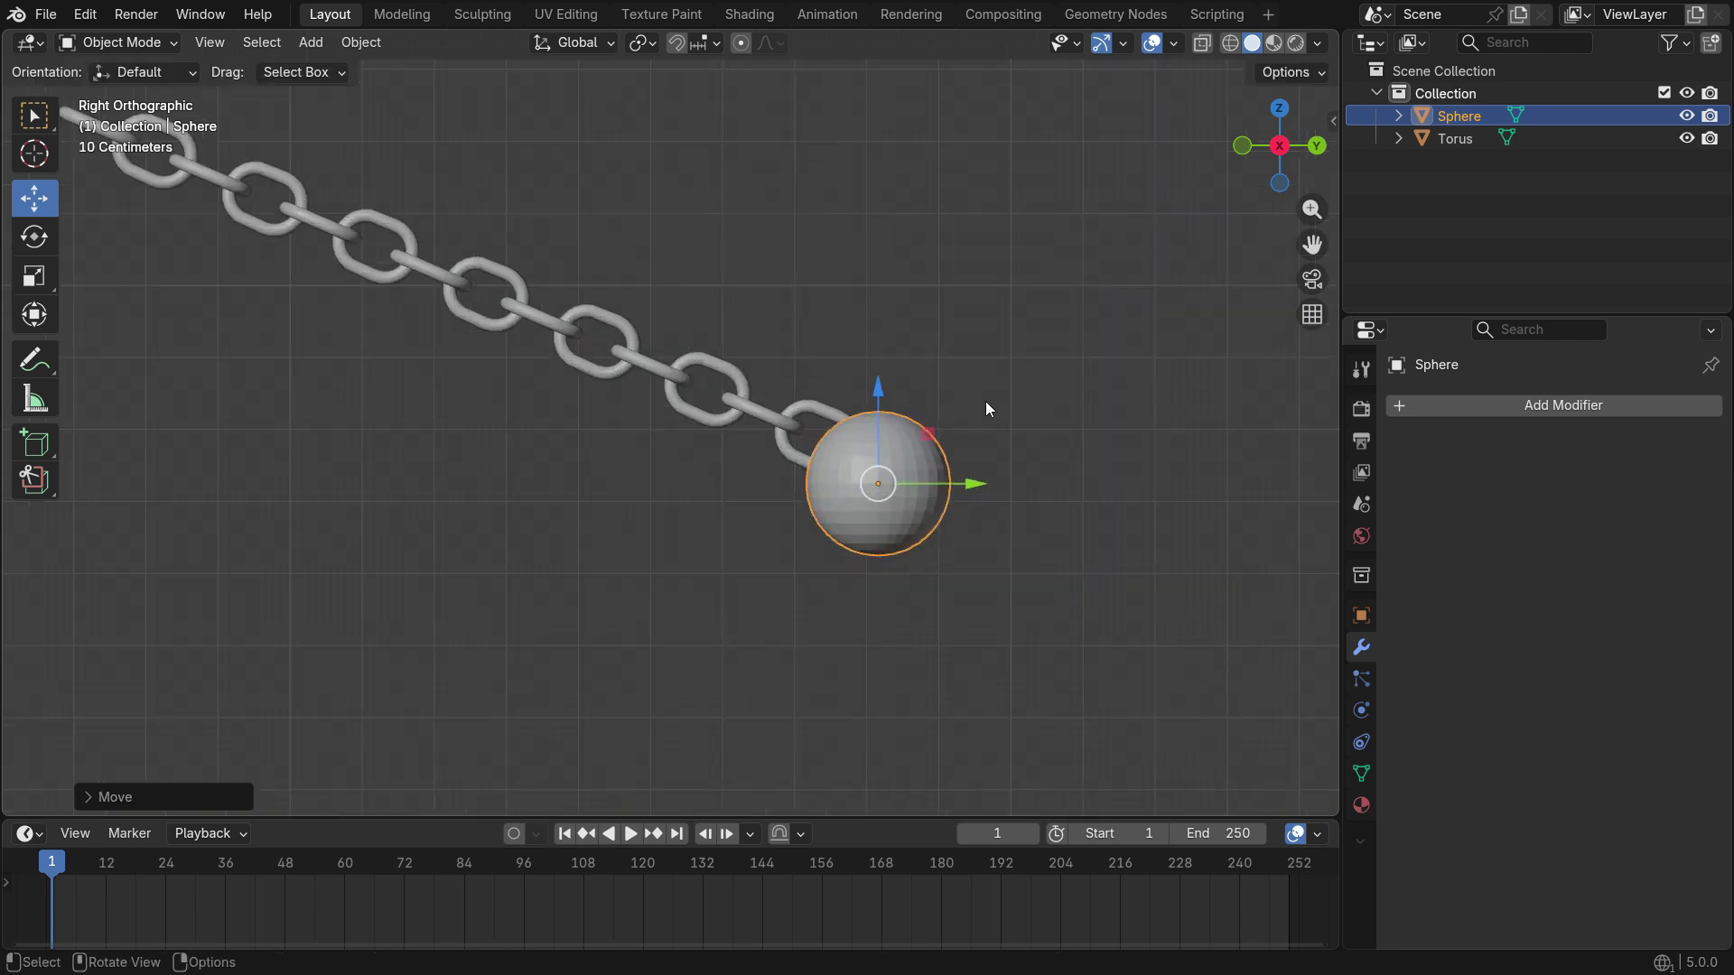
key("r")
left_click(1169, 438)
key("g")
left_click(1029, 604)
Enlarge the sphere, nudge it into its final spot, and shade it smooth
key("s")
left_click(1053, 600)
key("g")
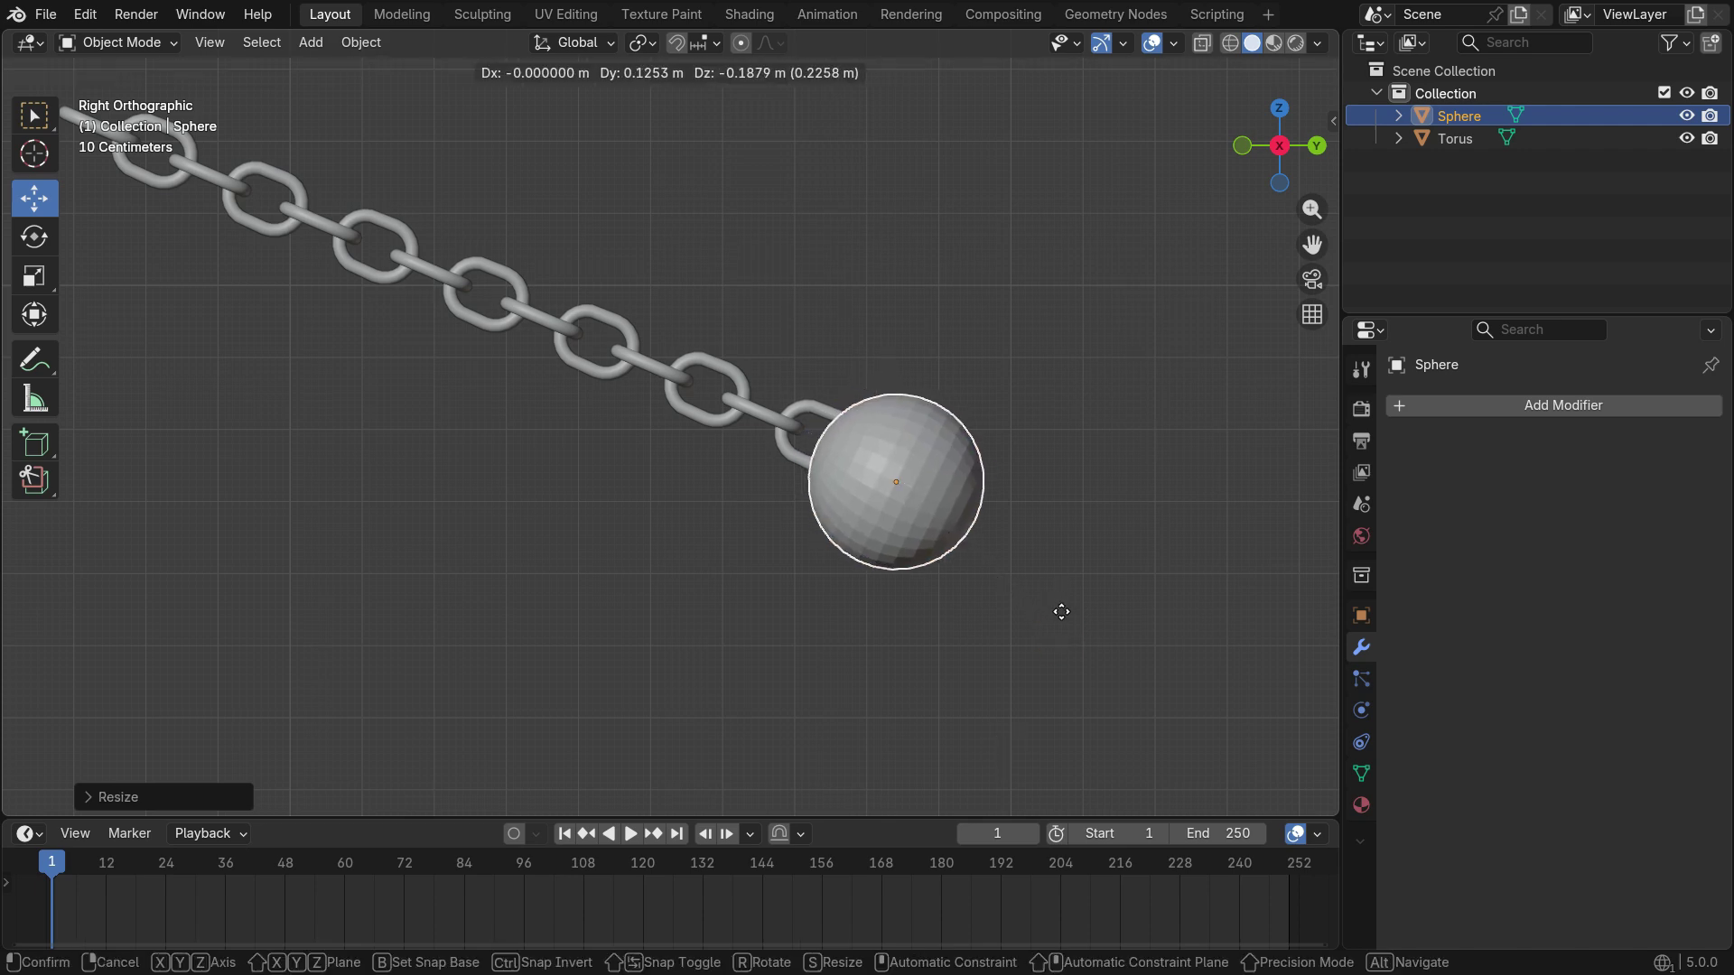
left_click(1061, 612)
scroll(993, 578, "down", 2)
right_click(934, 560)
left_click(934, 560)
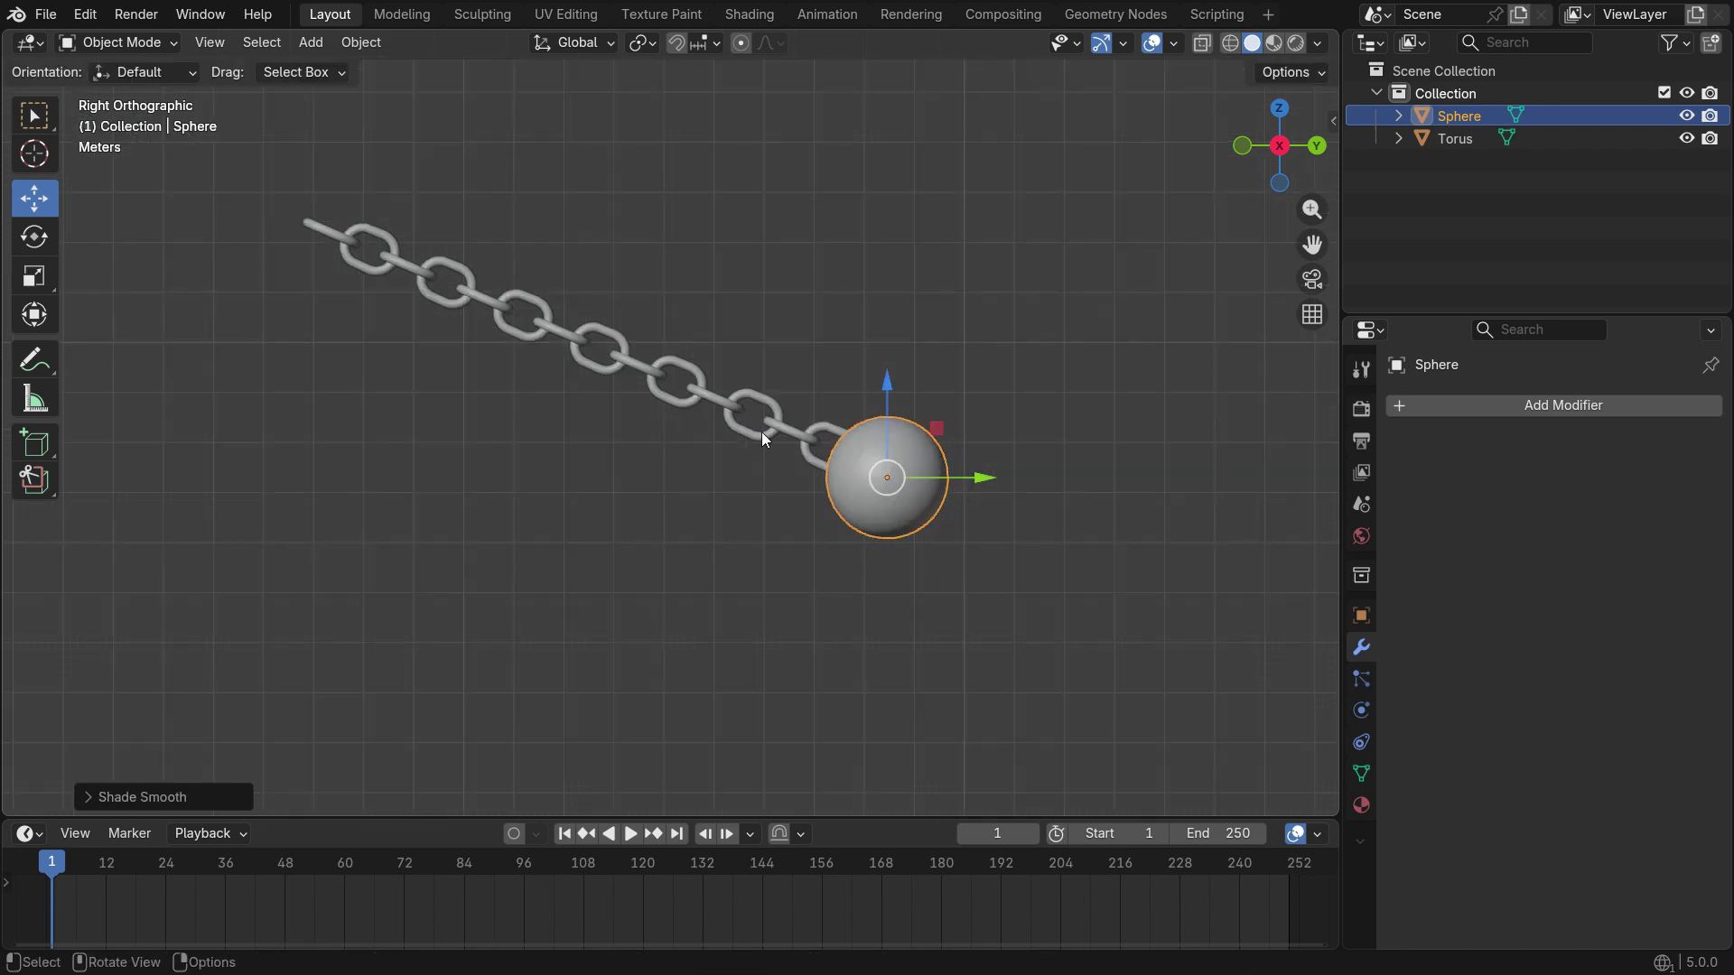
Separate the chain by loose parts into individual link objects
left_click(733, 406)
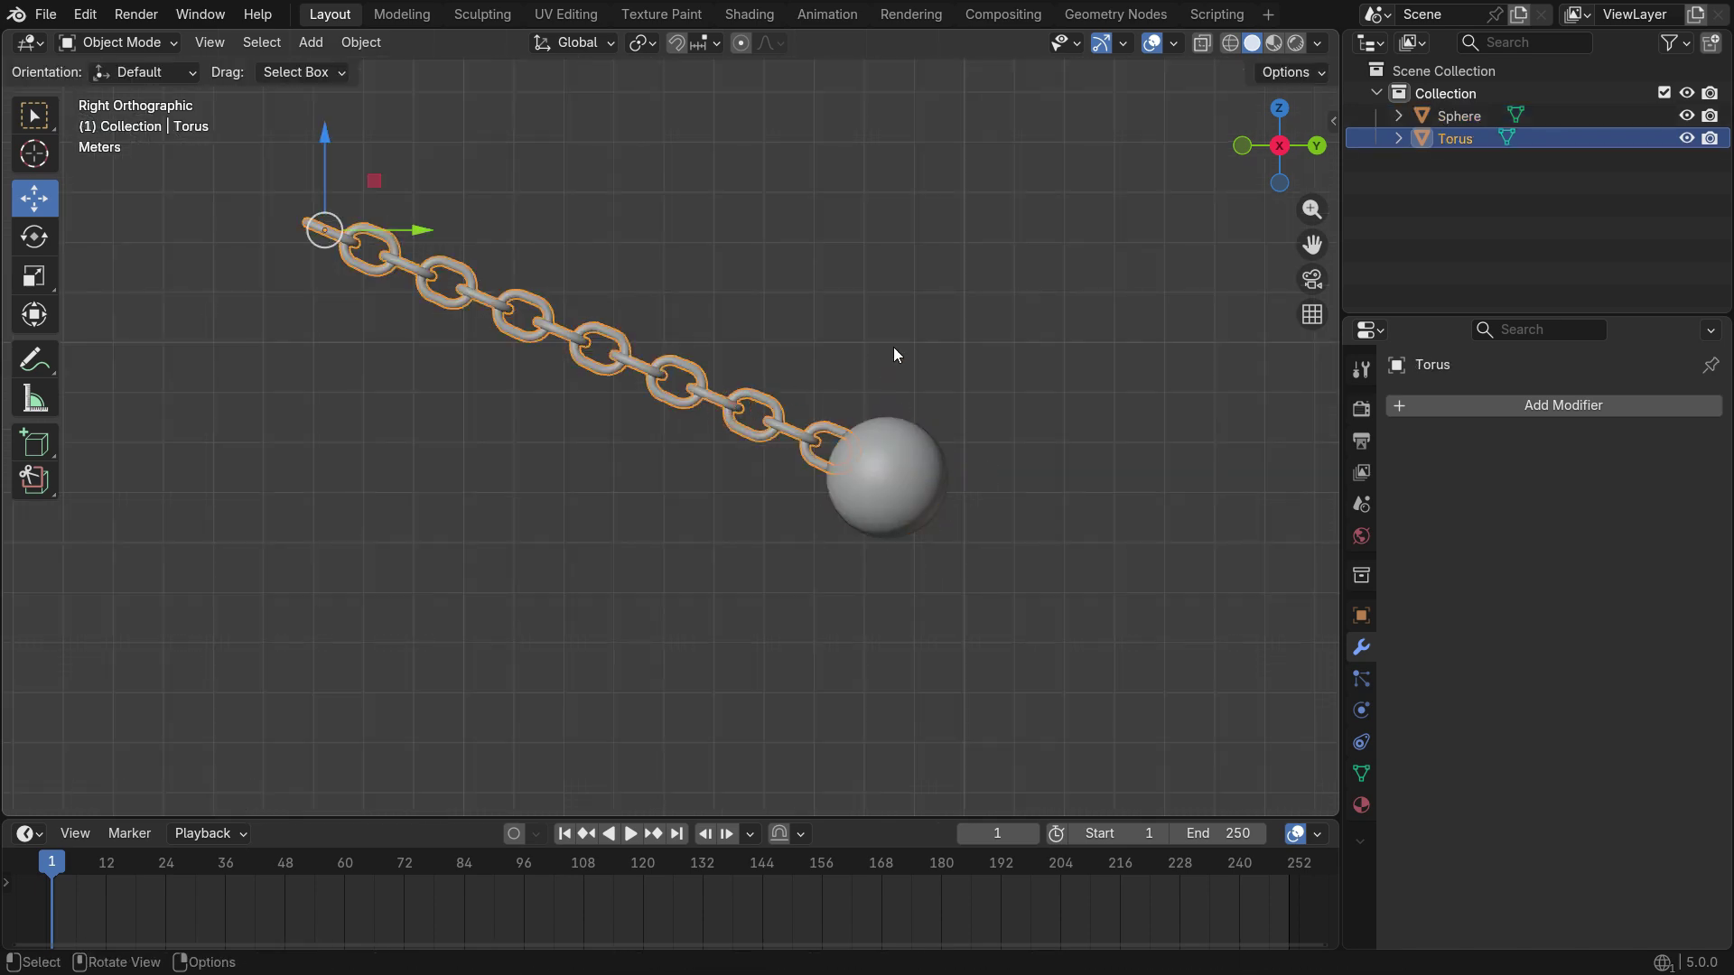
key("Tab")
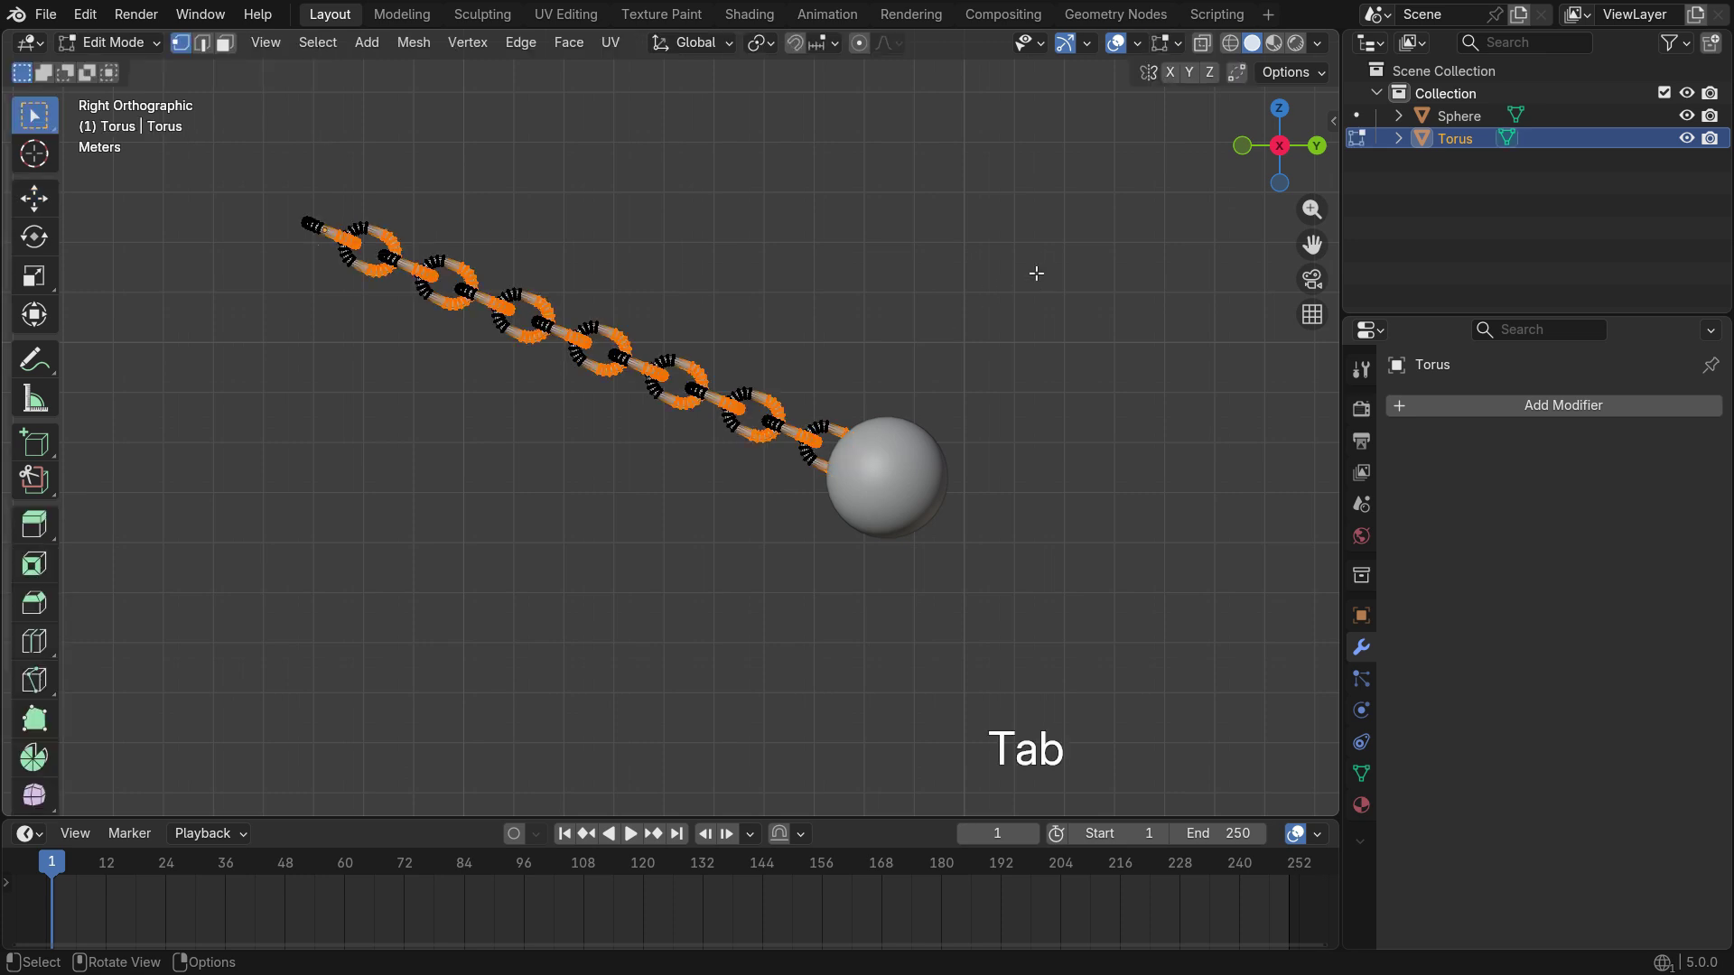
key("a")
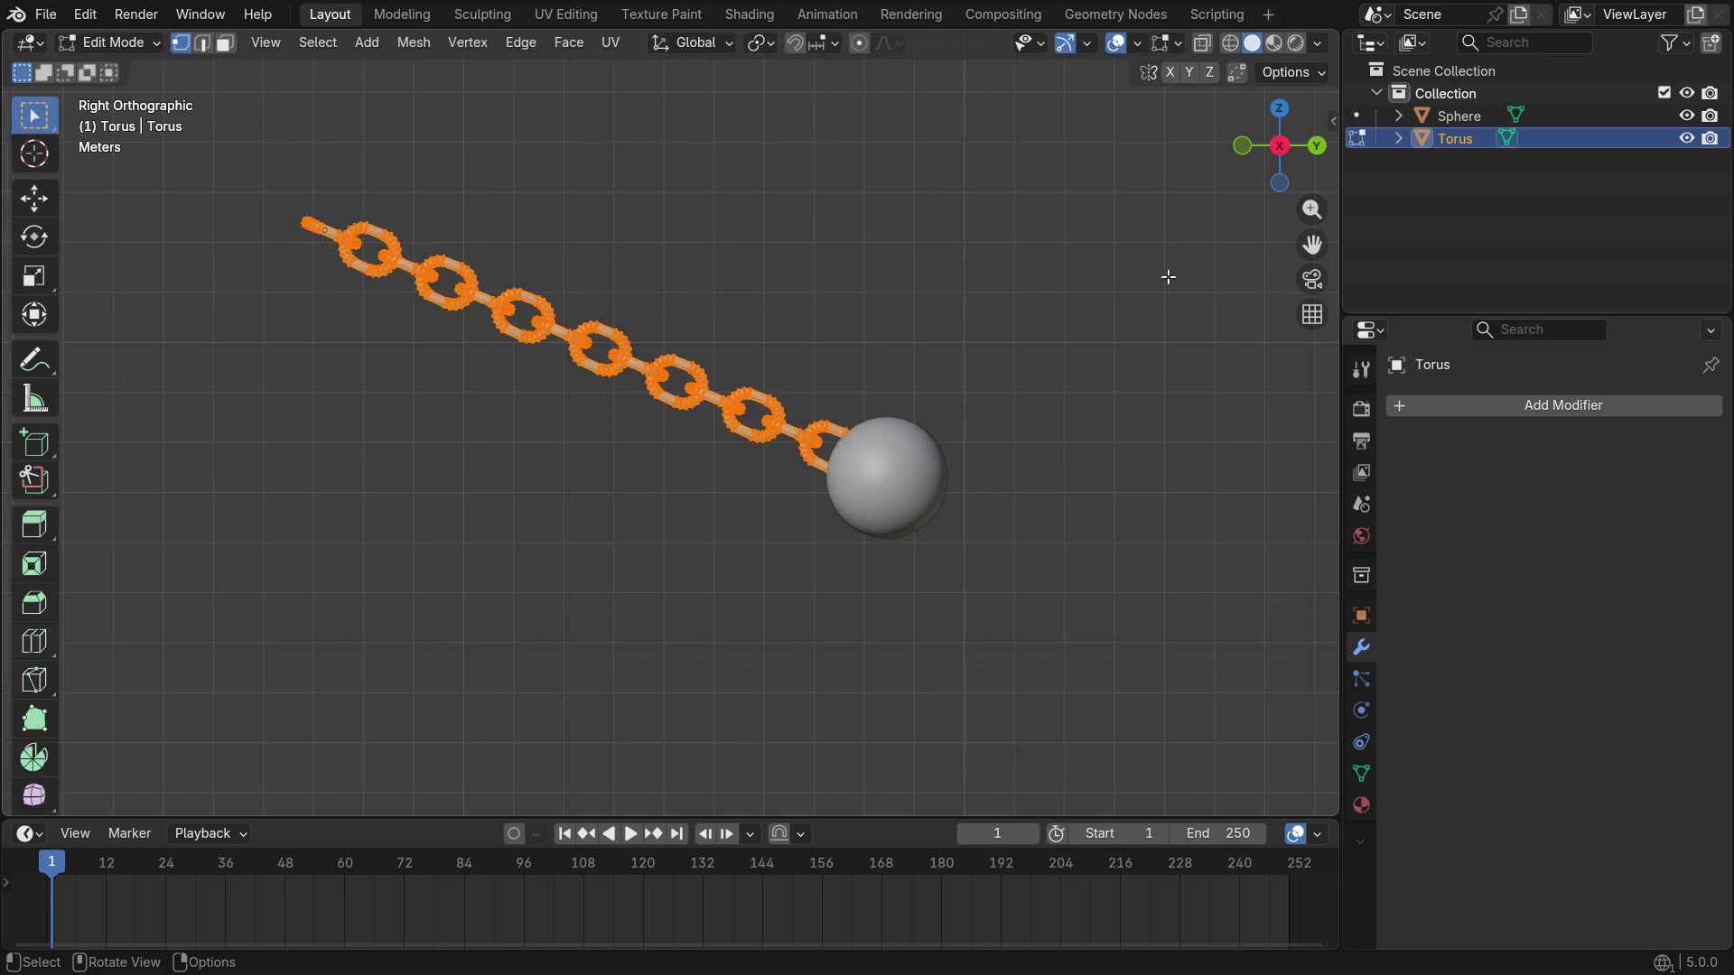
key("p")
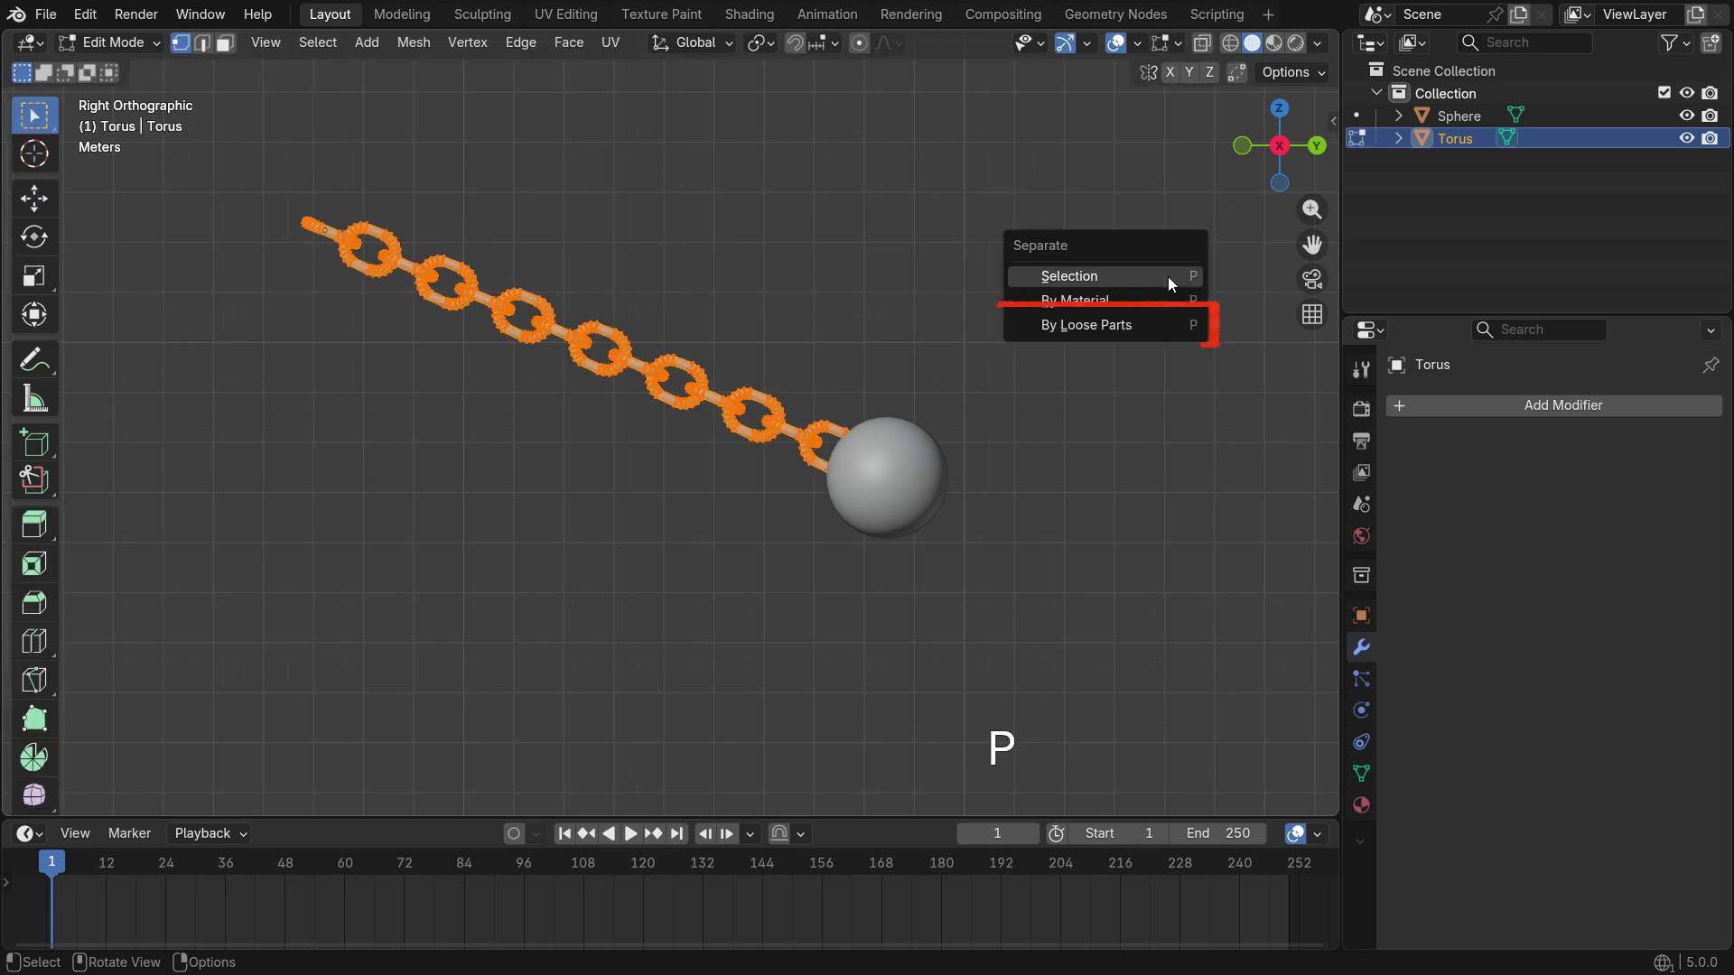
left_click(1125, 328)
key("Tab")
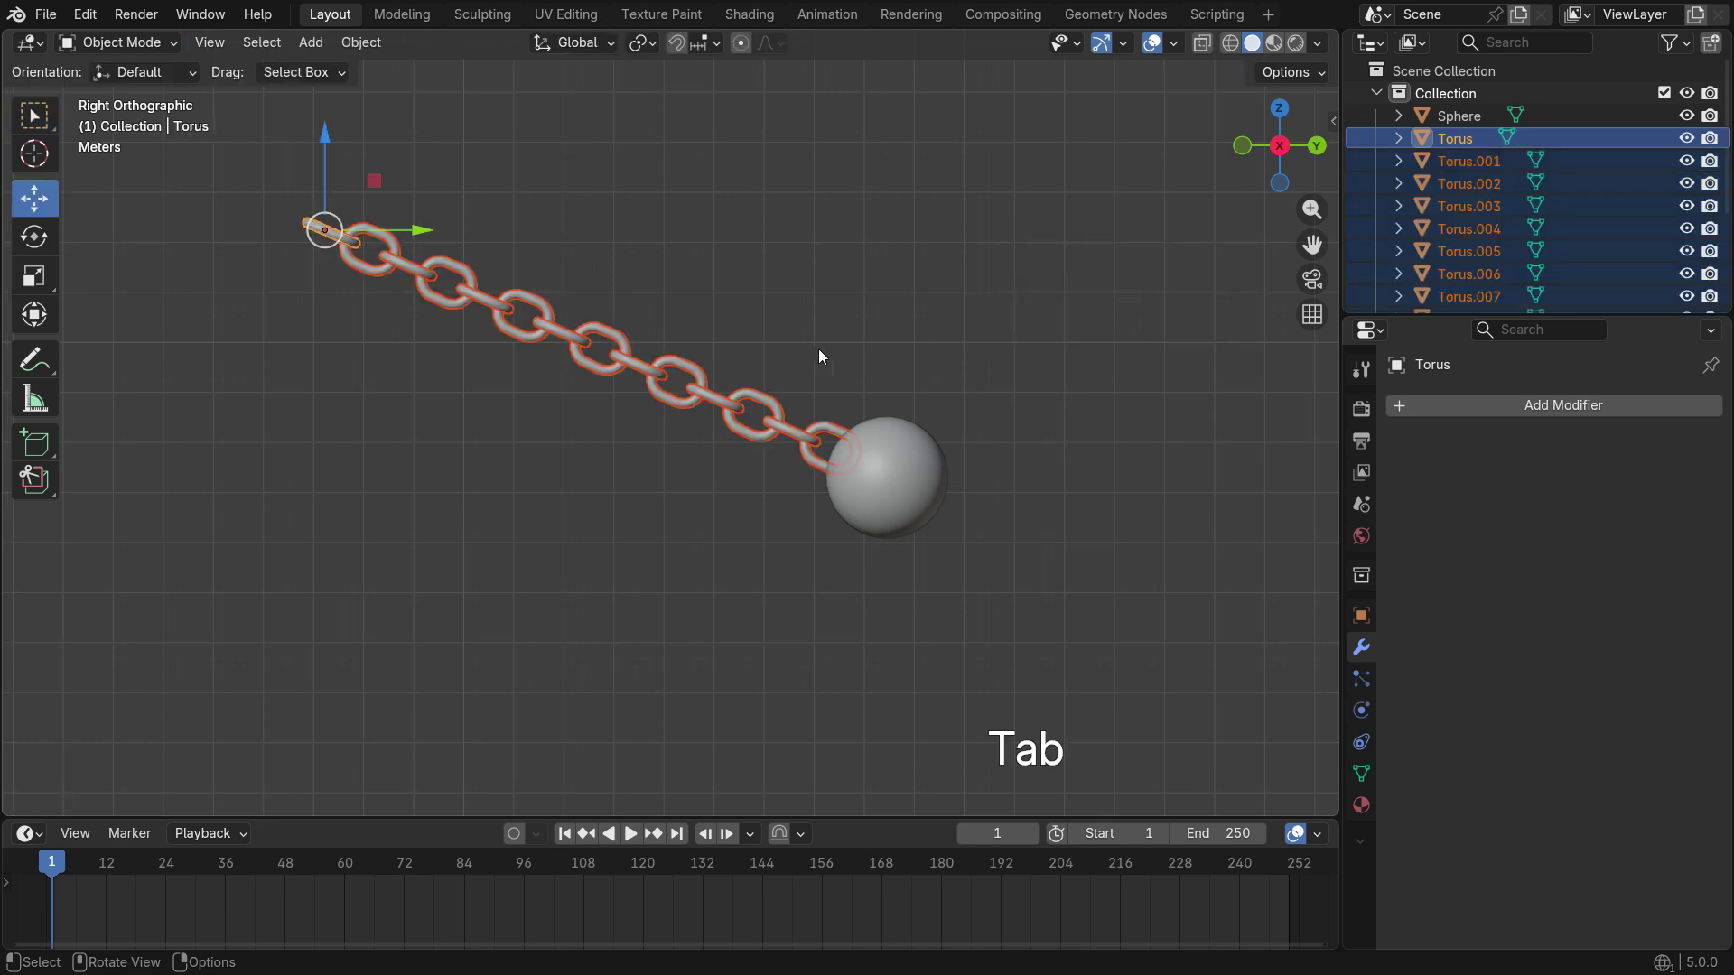
Join the last link into the sphere and test-move it to check the merge
left_click(724, 408)
left_click(674, 406)
left_click(610, 367)
left_click(609, 368)
left_click(811, 458)
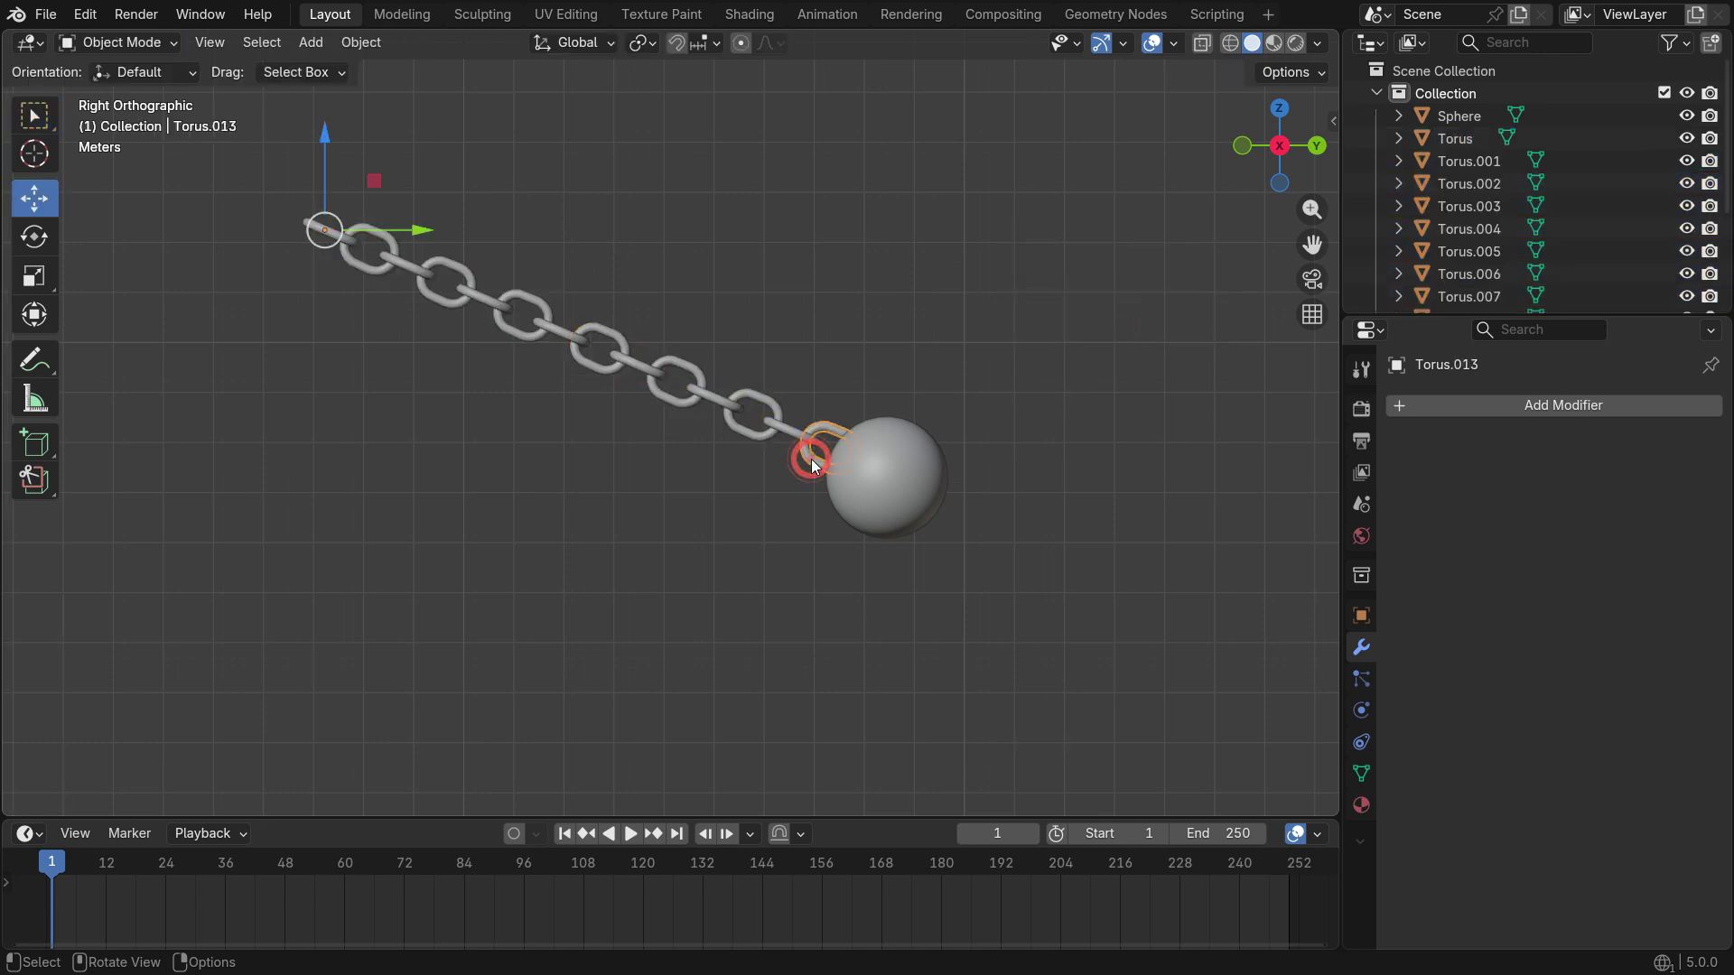
left_click(897, 490, "shift")
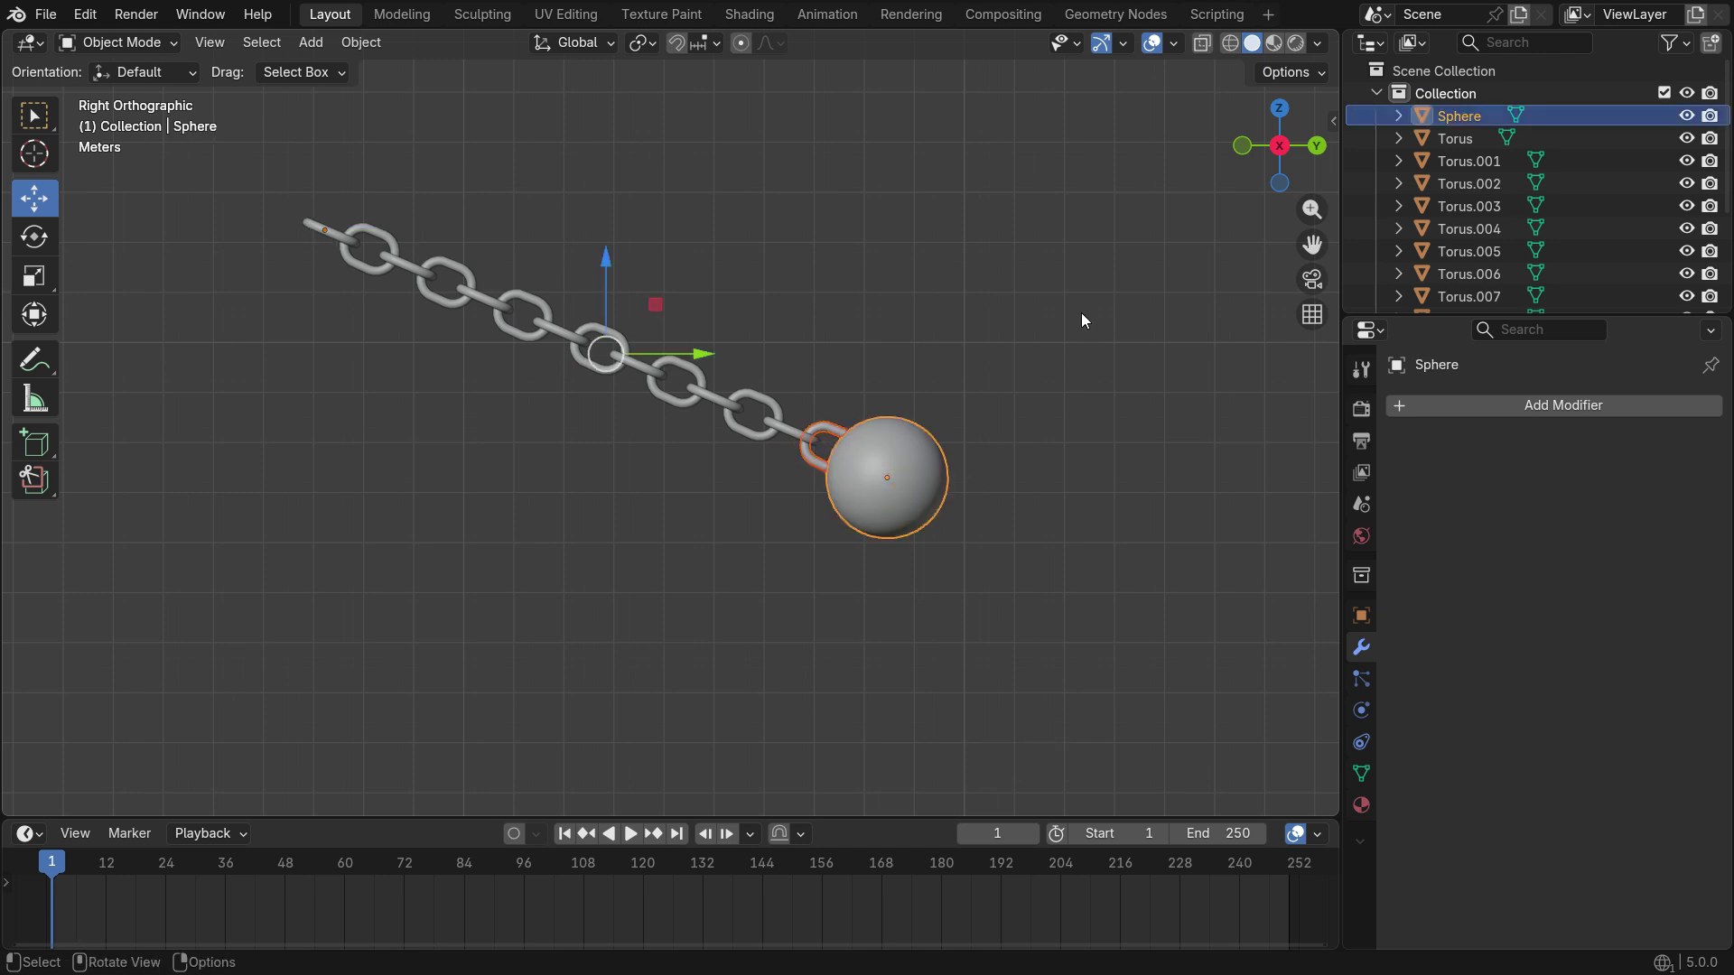
key("ctrl+j")
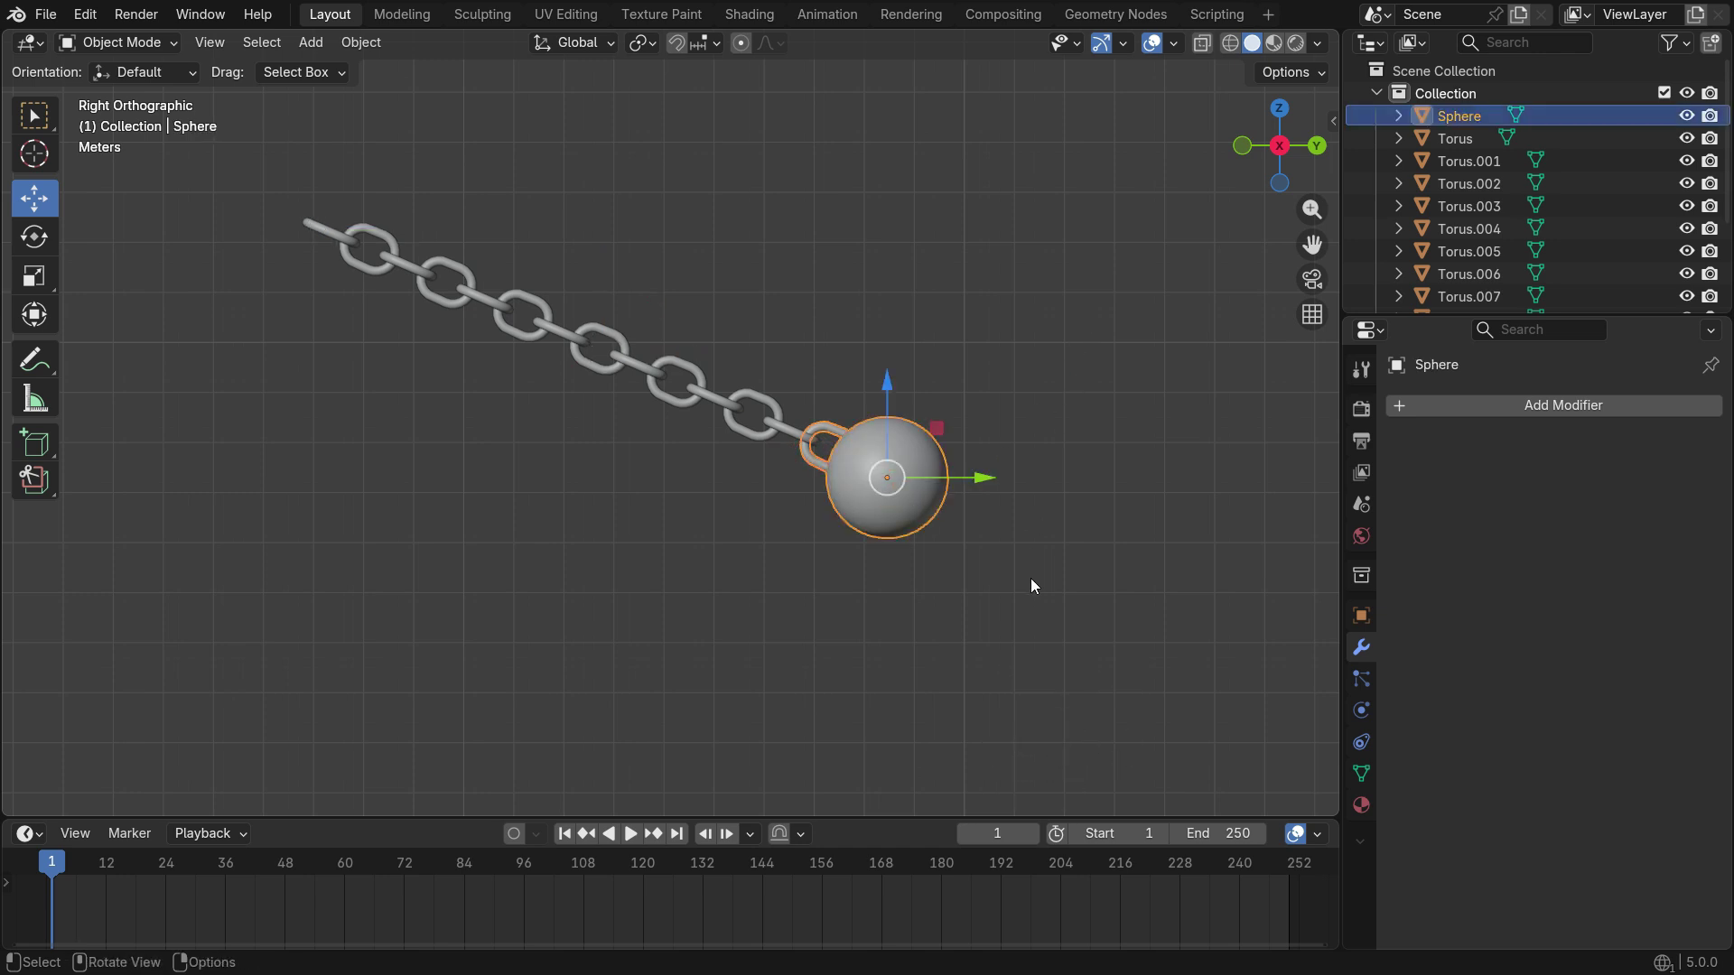
key("g")
right_click(1095, 490)
scroll(1024, 577, "down", 3)
Rotate the top chain ring upright and move it onto the chain's end
scroll(771, 391, "up", 3)
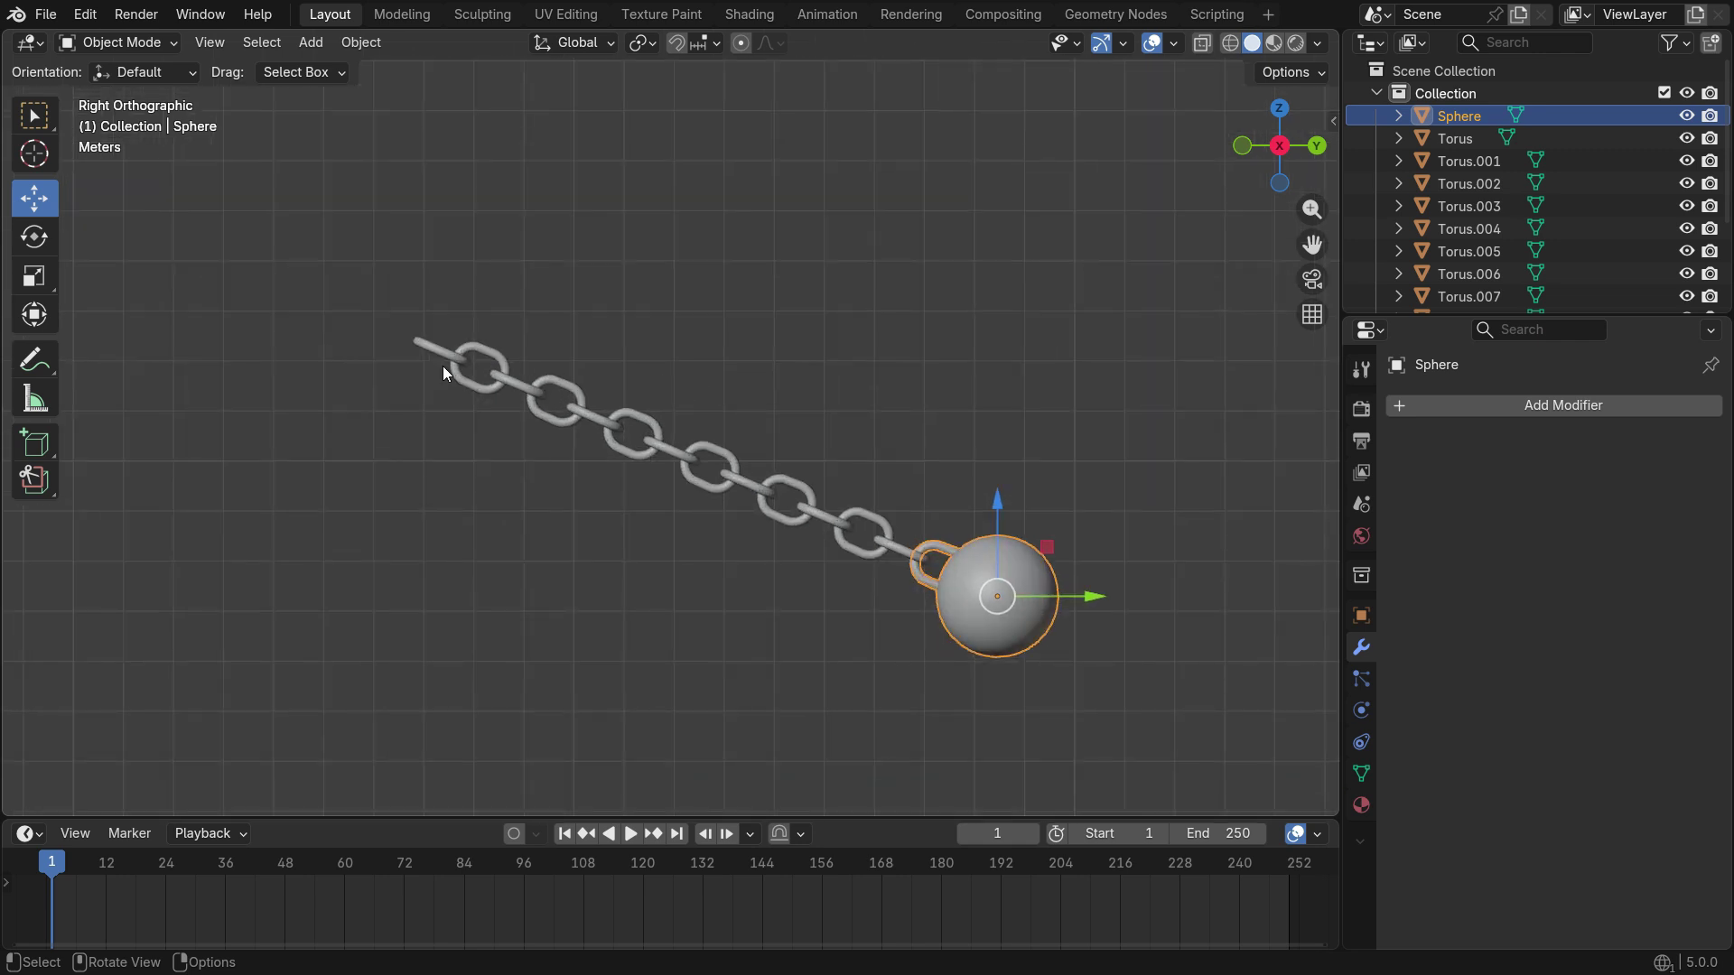
left_click(443, 349)
scroll(493, 337, "up", 3)
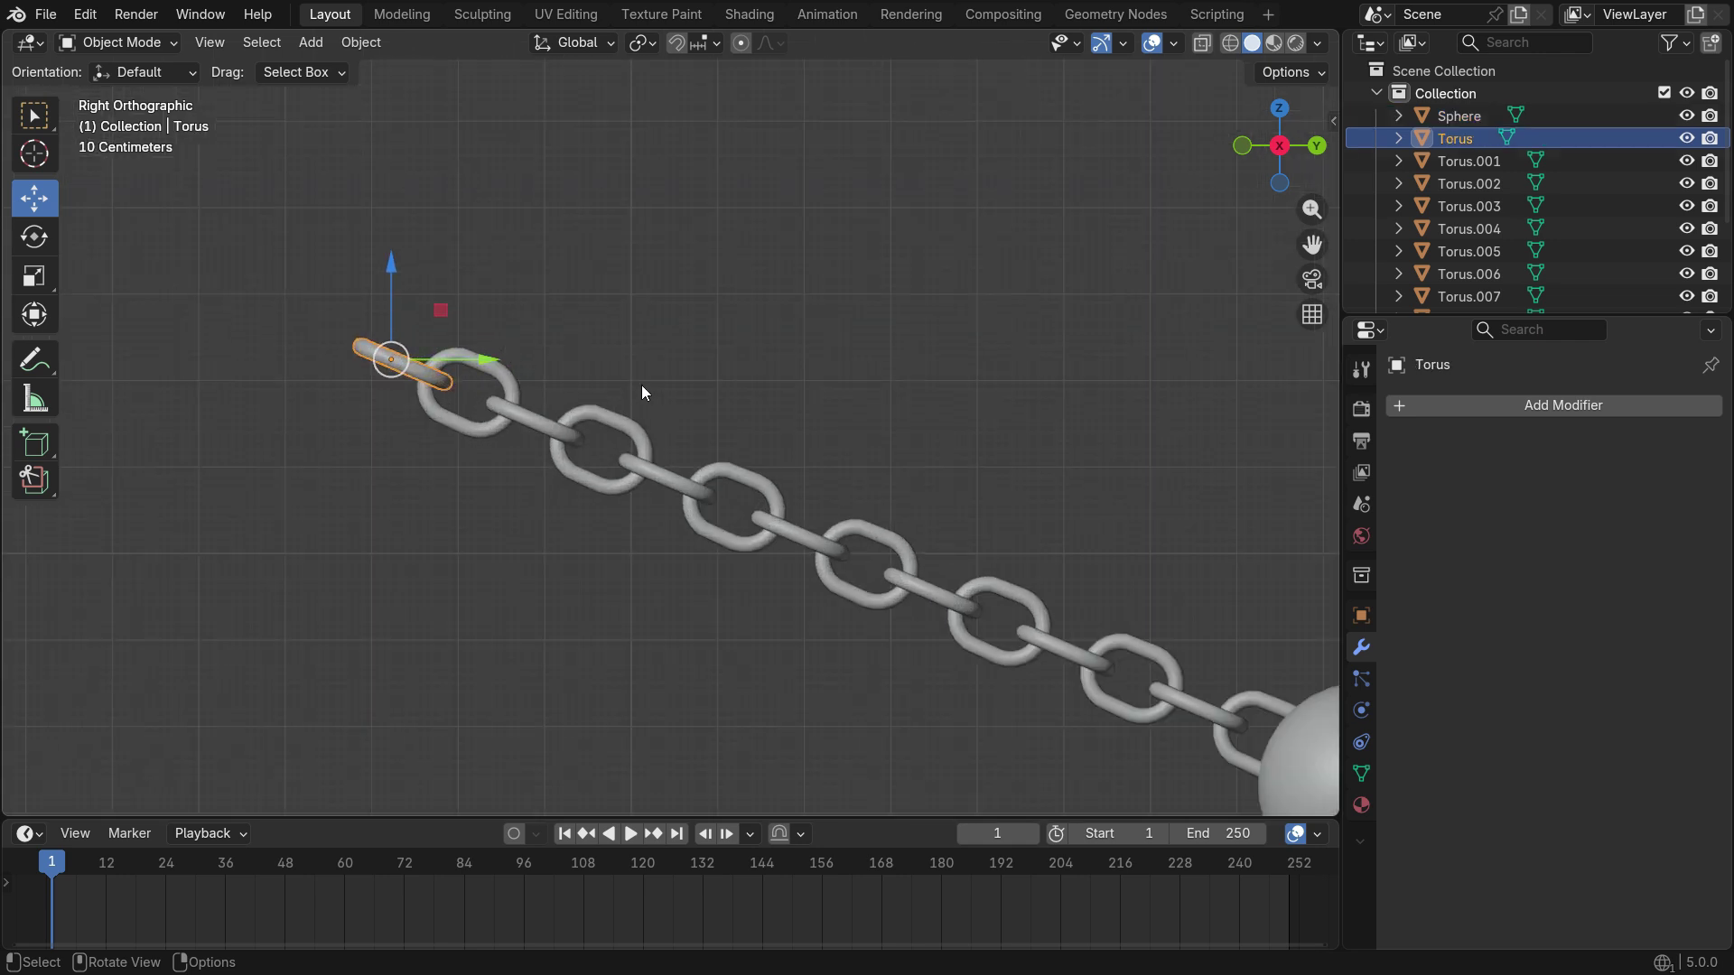
key("r")
left_click(450, 621)
key("g")
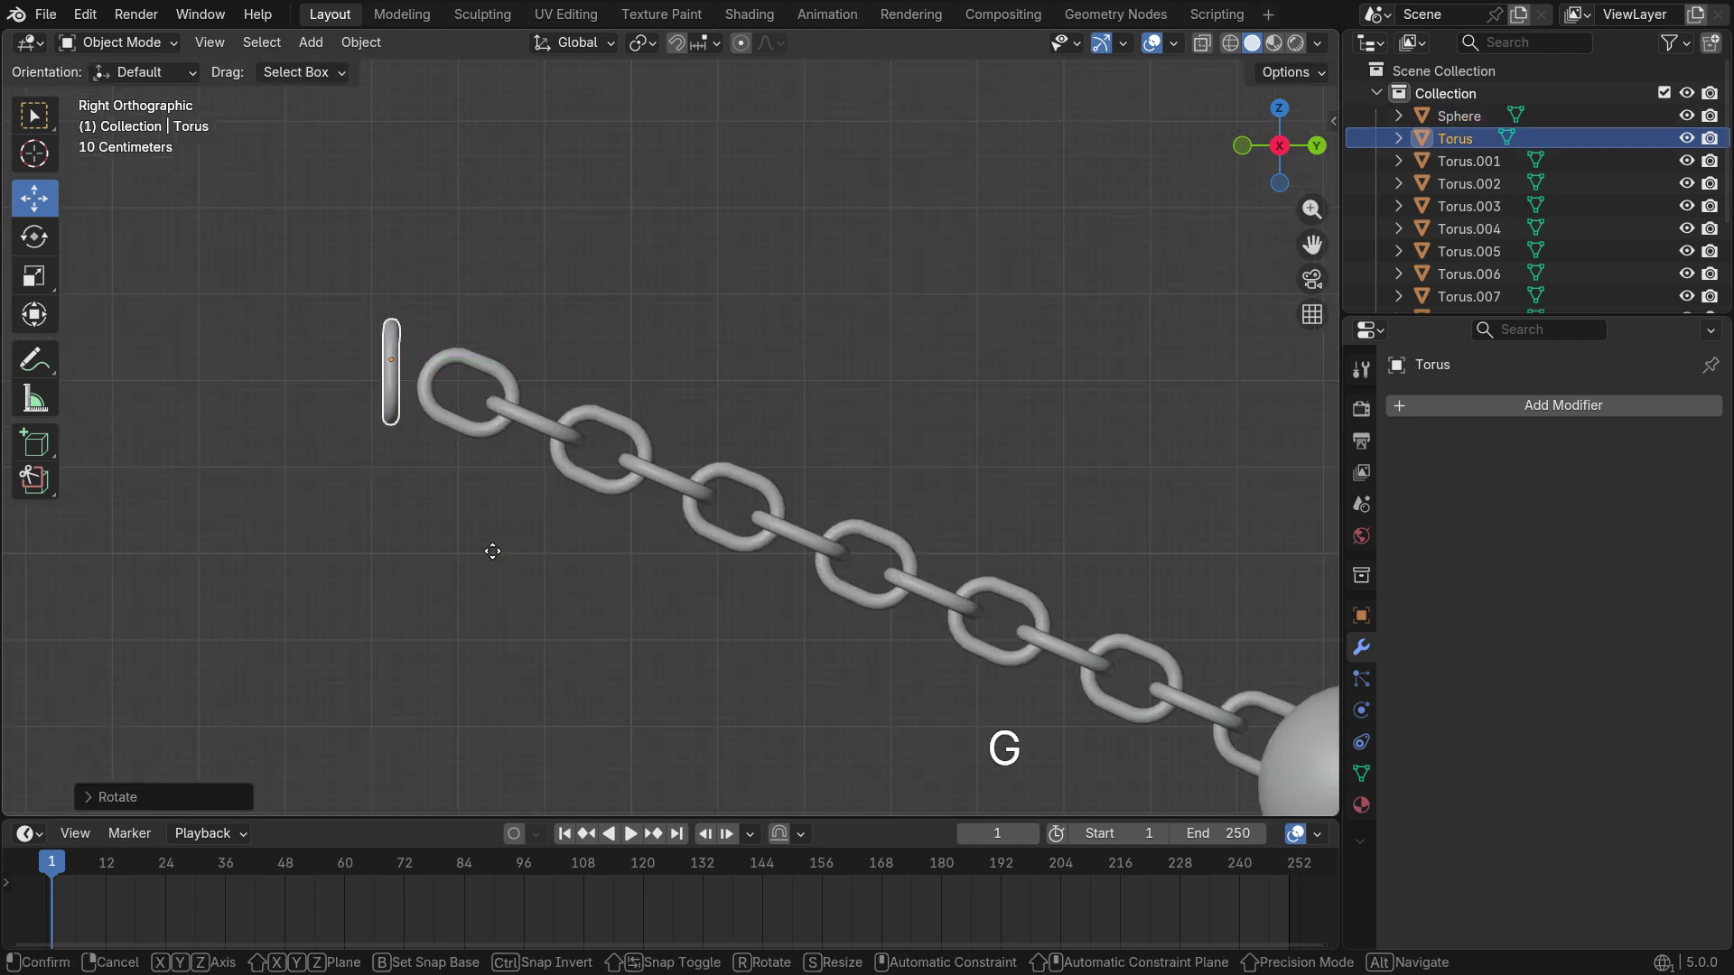
left_click(486, 370)
middle_click_drag(486, 370, 661, 408)
scroll(470, 414, "up", 4)
scroll(454, 374, "down", 10)
left_click(827, 646)
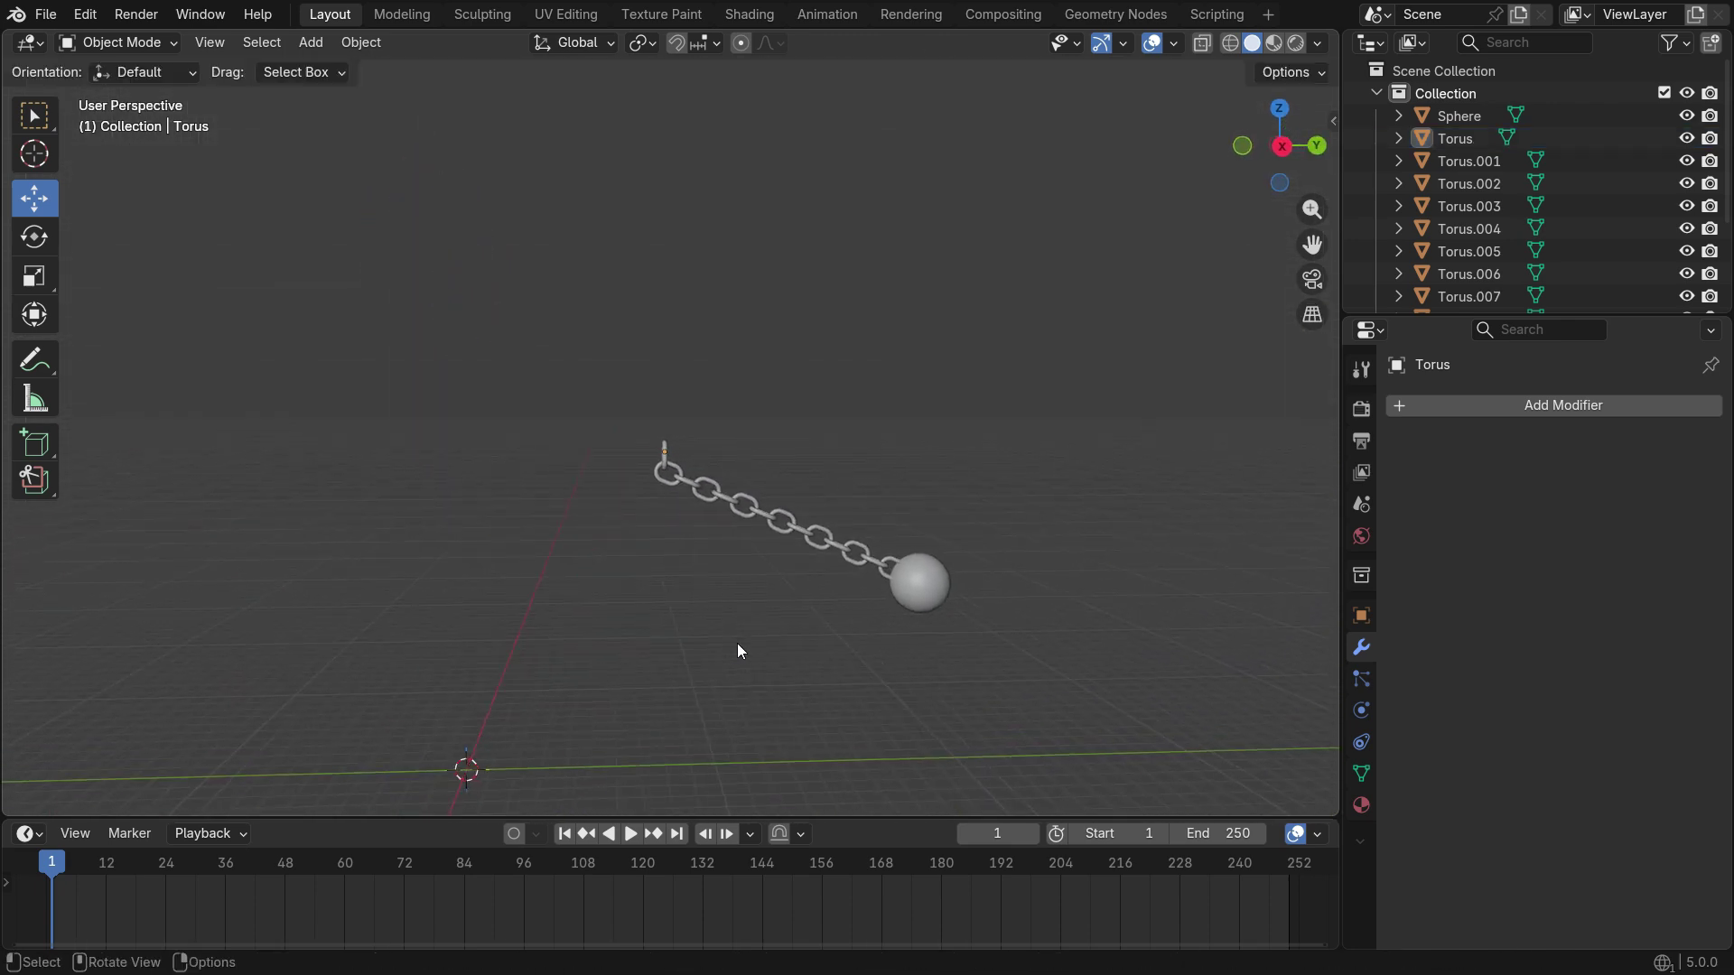
key("KP_3")
middle_click_drag(805, 697, 710, 601, "shift")
Add a cube and move it along Z and Y to sit above the chain top
key("shift+a")
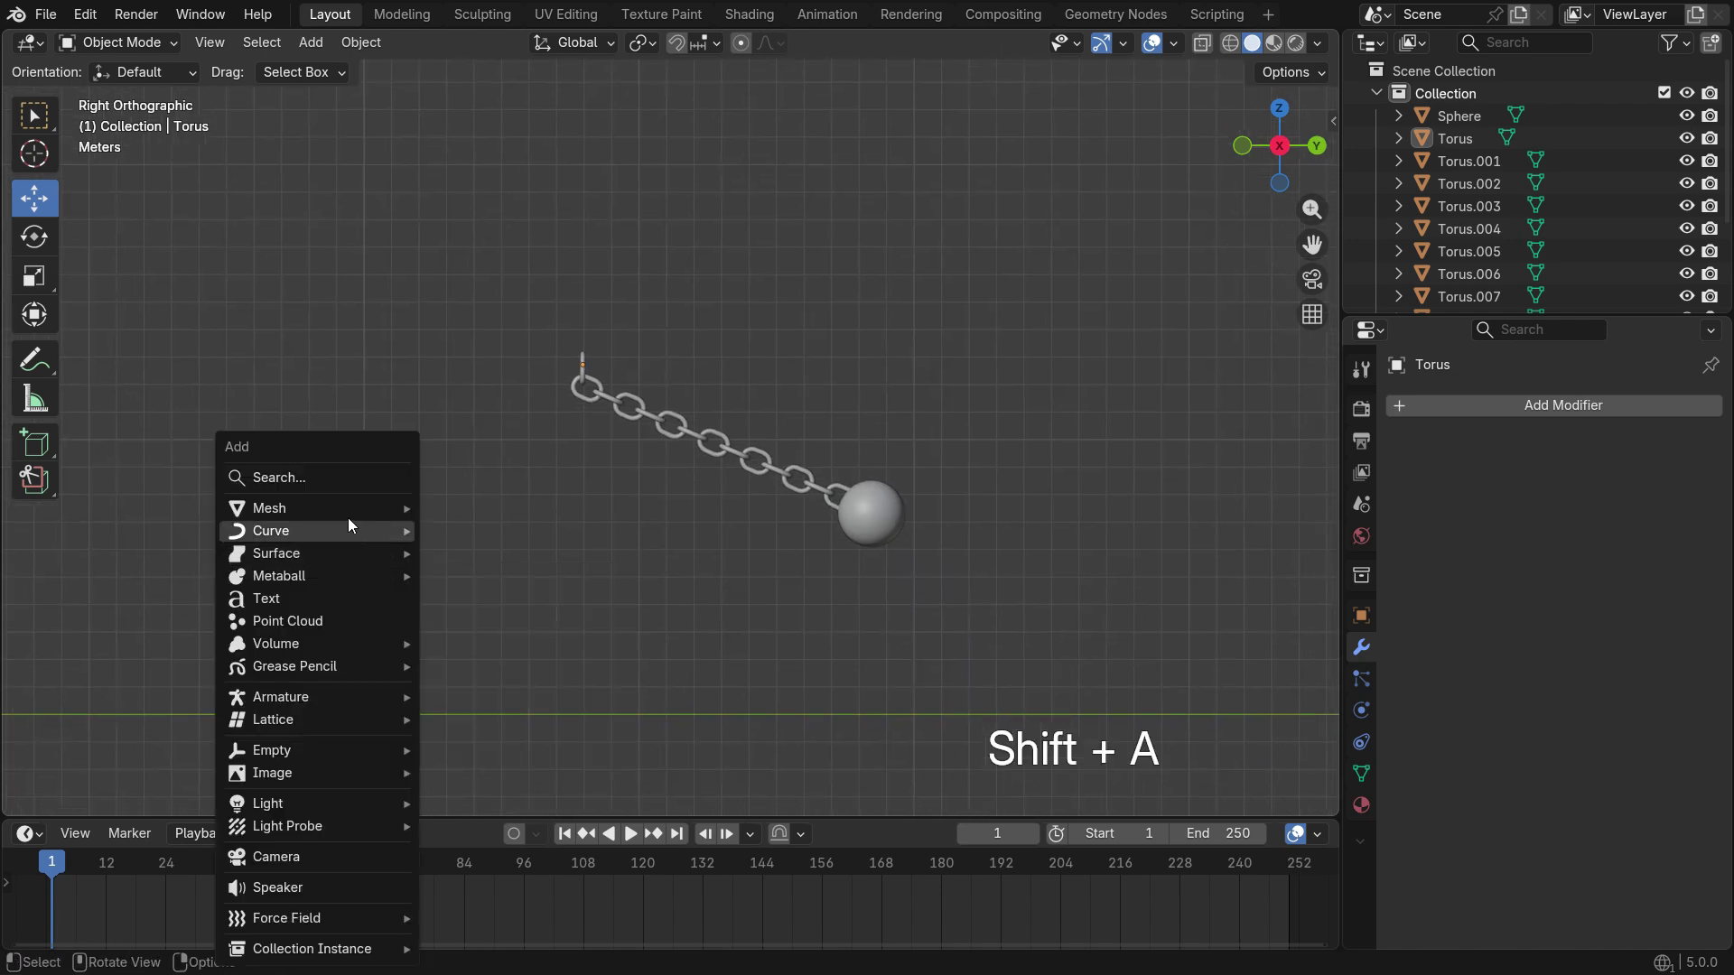
mouse_move(366, 511)
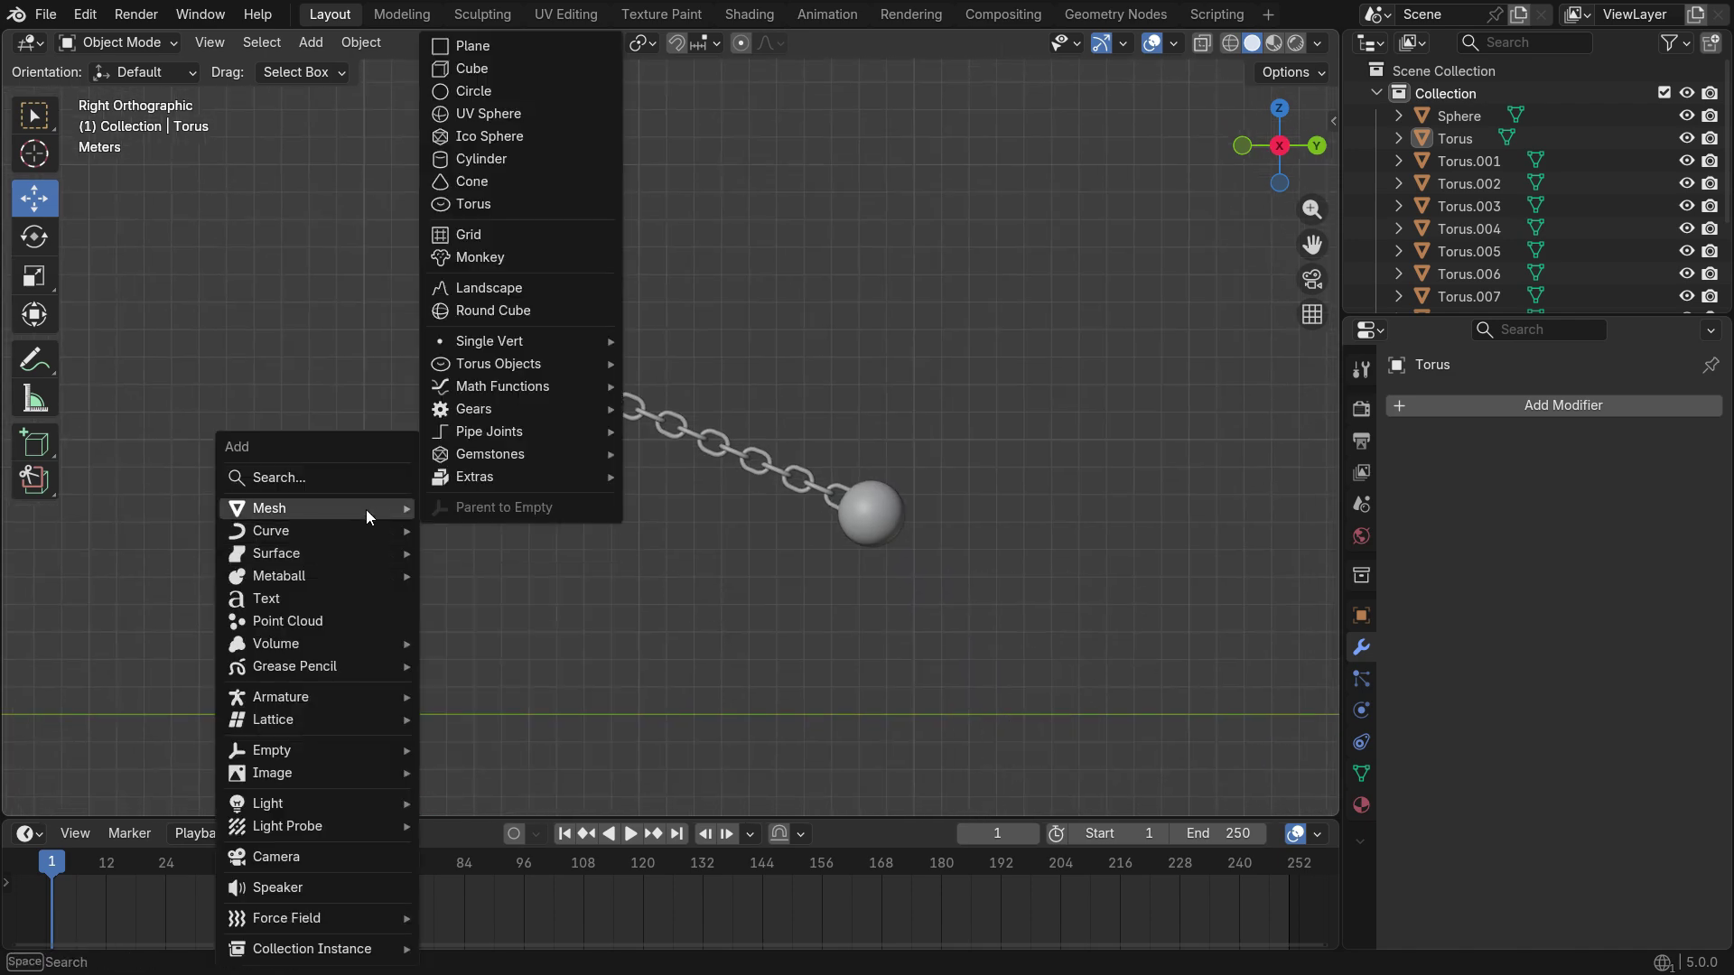
left_click(494, 69)
key("g")
key("z")
left_click(452, 309)
key("g")
key("y")
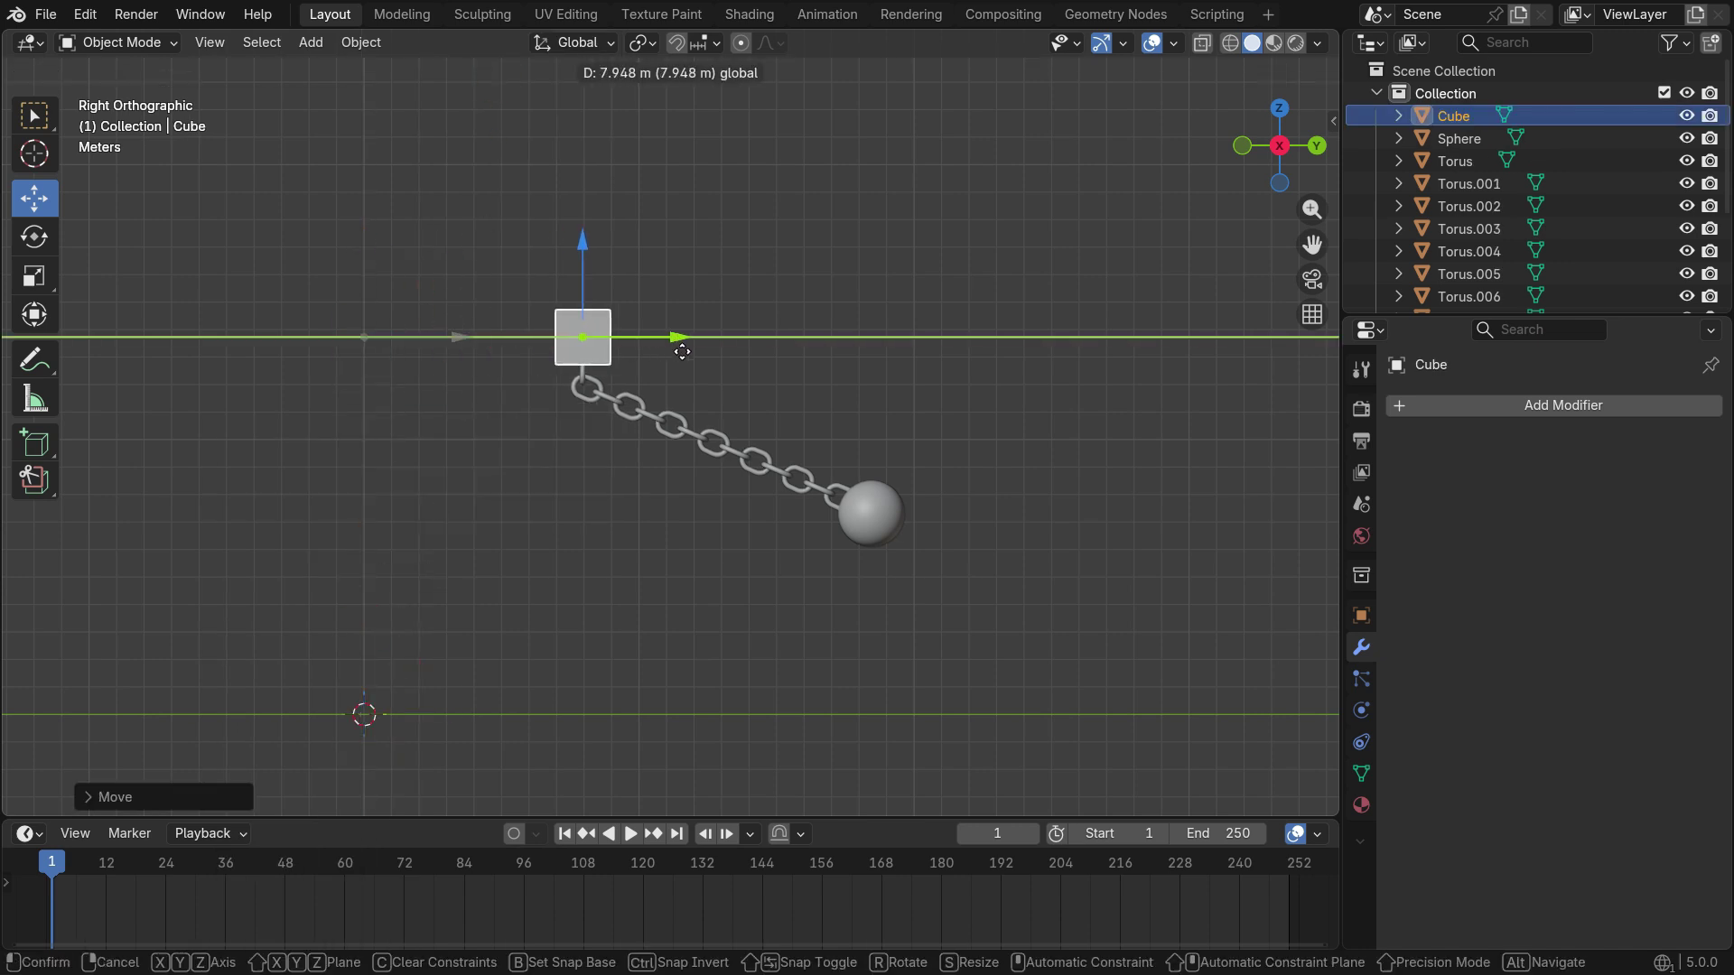
left_click(615, 344)
scroll(614, 344, "up", 3)
scroll(587, 289, "up", 2)
left_click_drag(652, 354, 652, 355)
scroll(638, 383, "down", 3)
scroll(561, 432, "up", 4)
Join the top chain ring into the cube with Ctrl+J
left_click(606, 405)
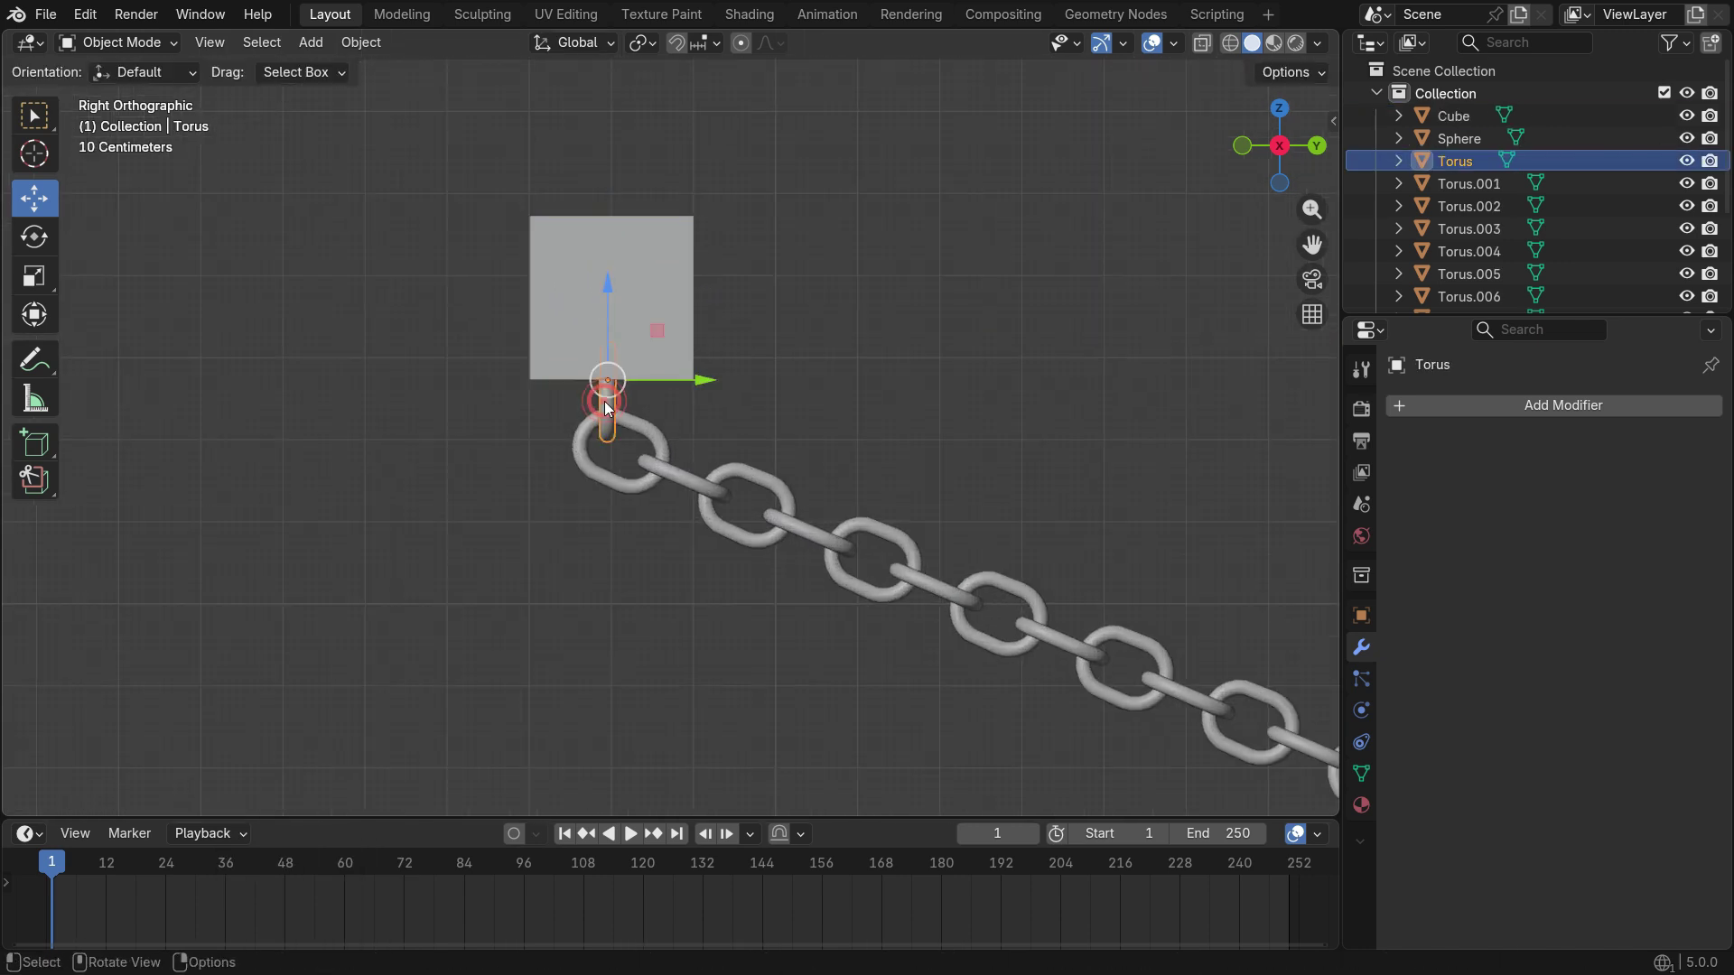
left_click(678, 333, "shift")
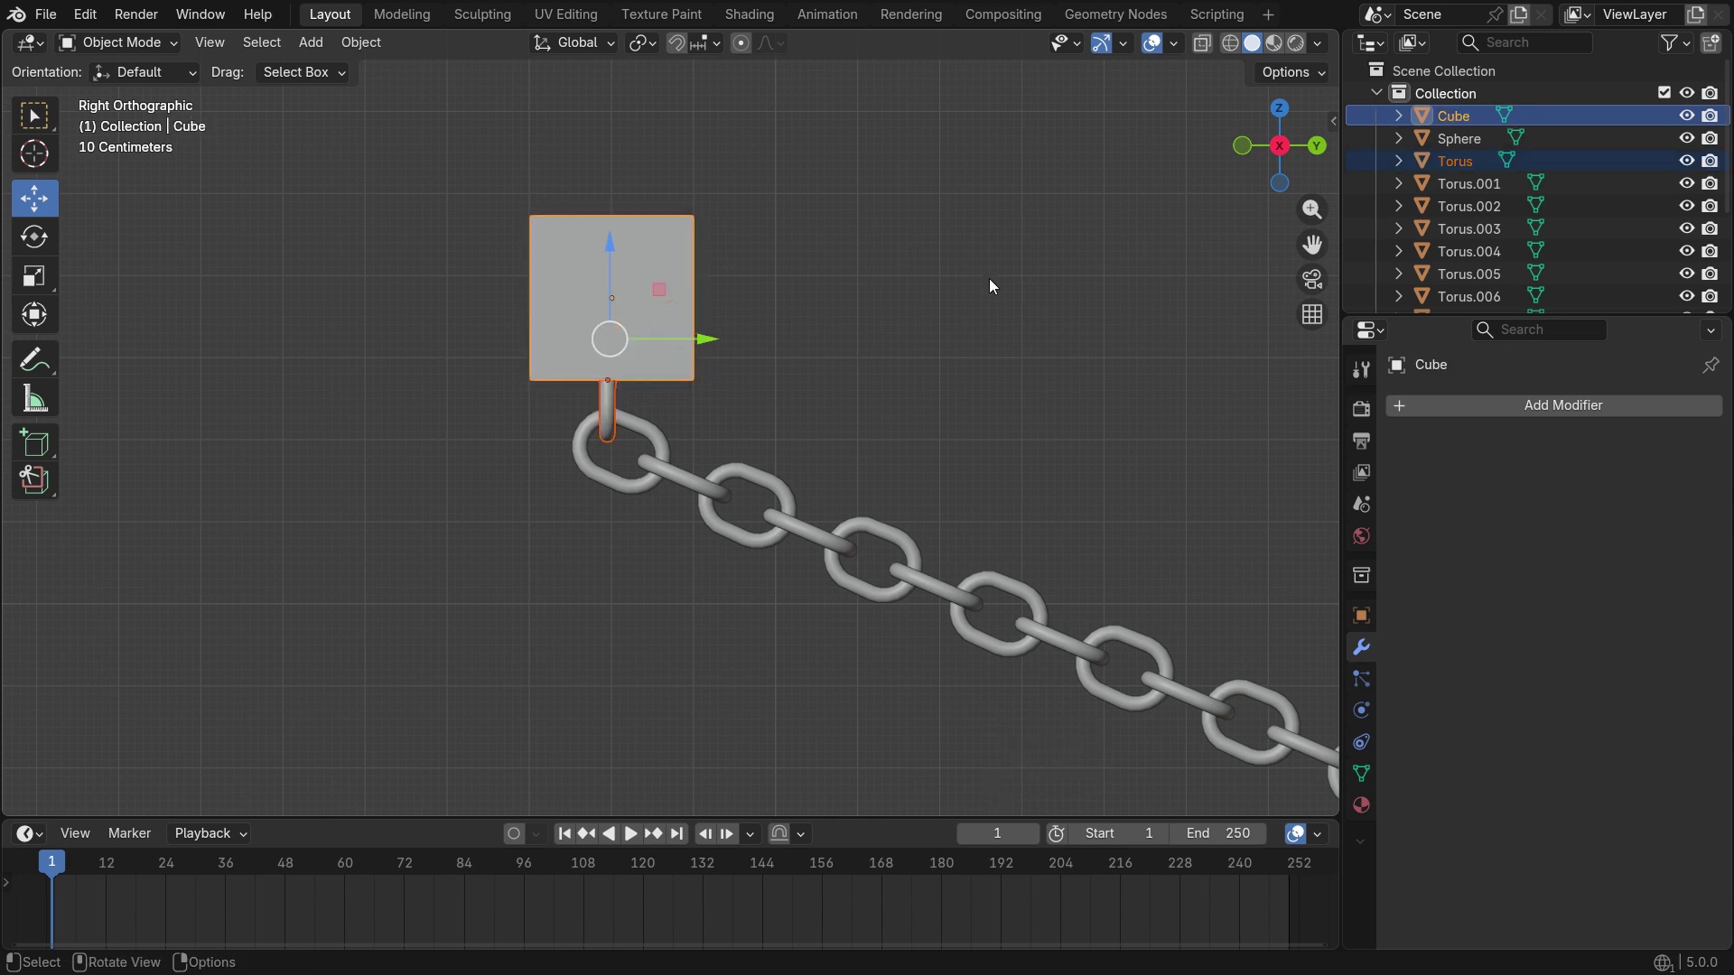
key("ctrl+j")
scroll(464, 376, "down", 6)
scroll(541, 415, "up", 1)
scroll(576, 448, "up", 1)
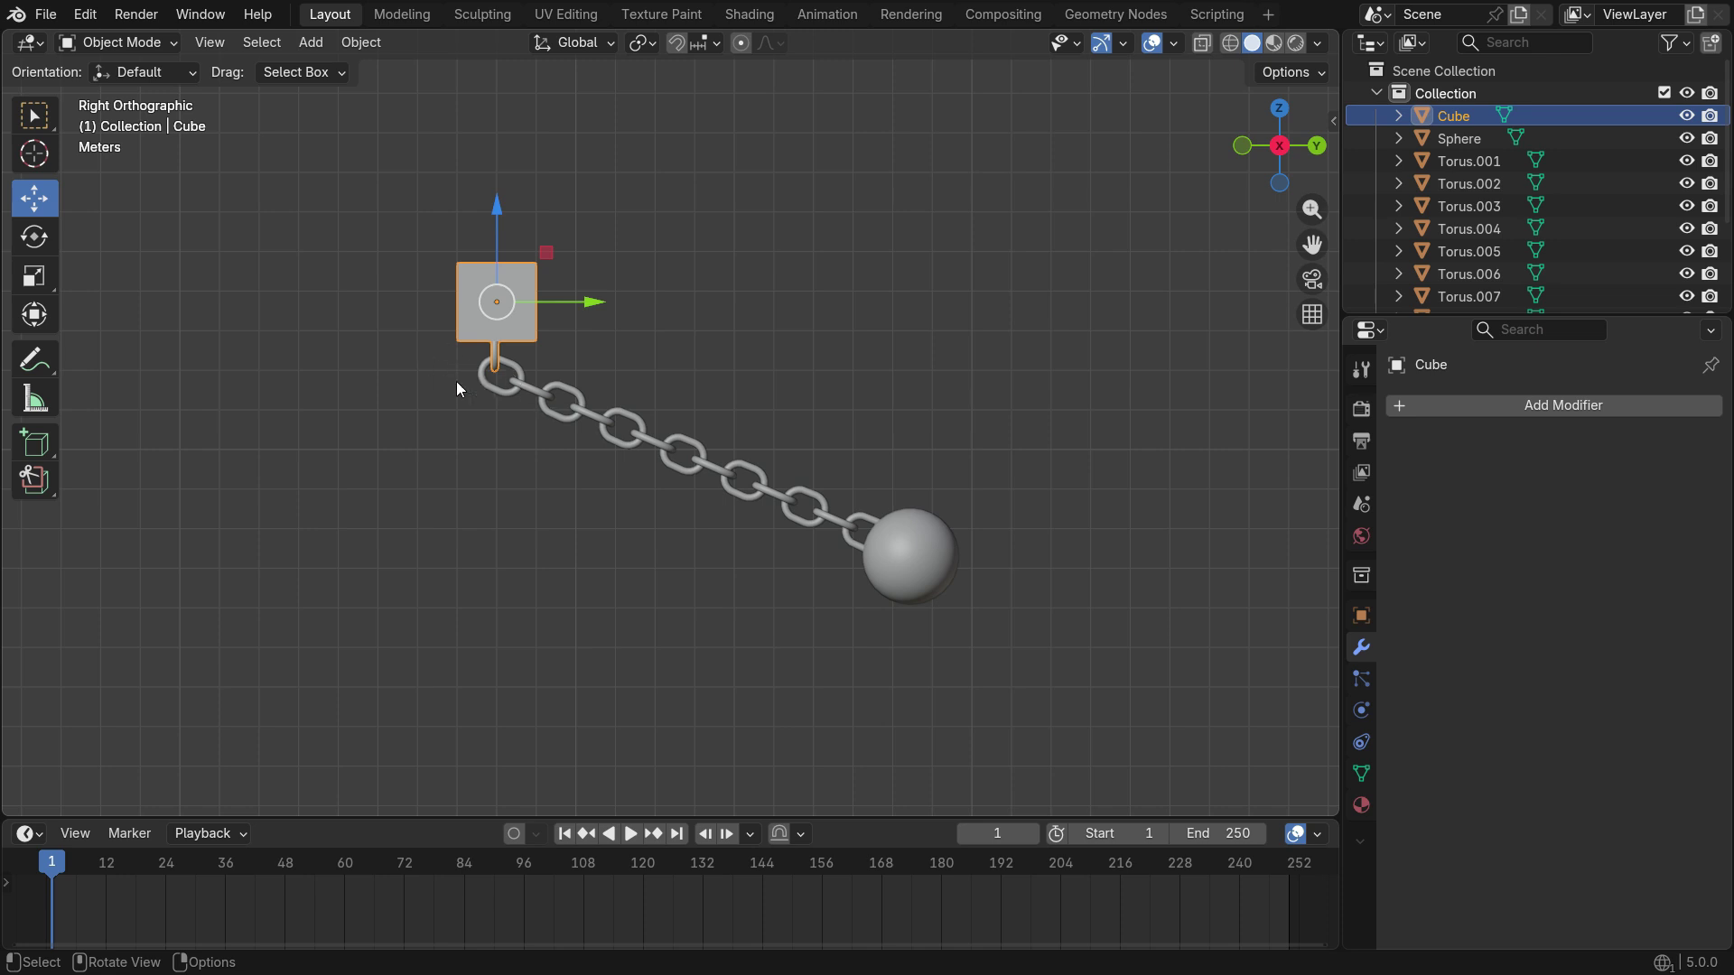
Set Origin to Geometry for the cube, chain links and ball
left_click_drag(343, 143, 1065, 684)
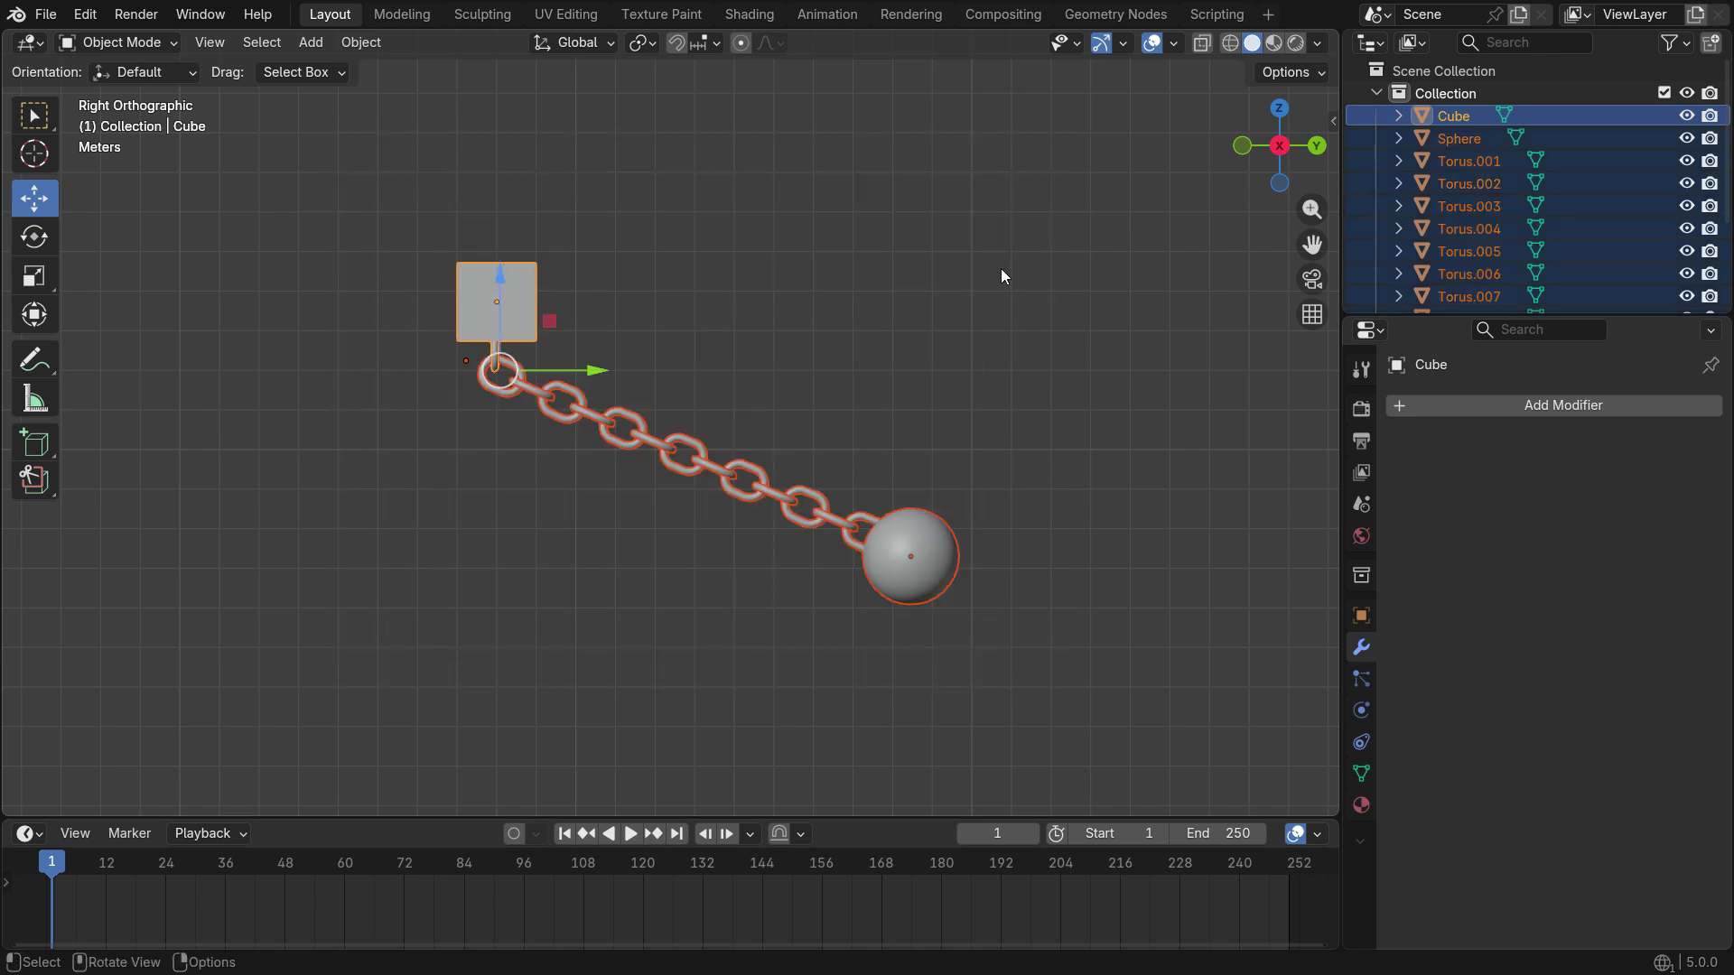
right_click(992, 233)
mouse_move(972, 359)
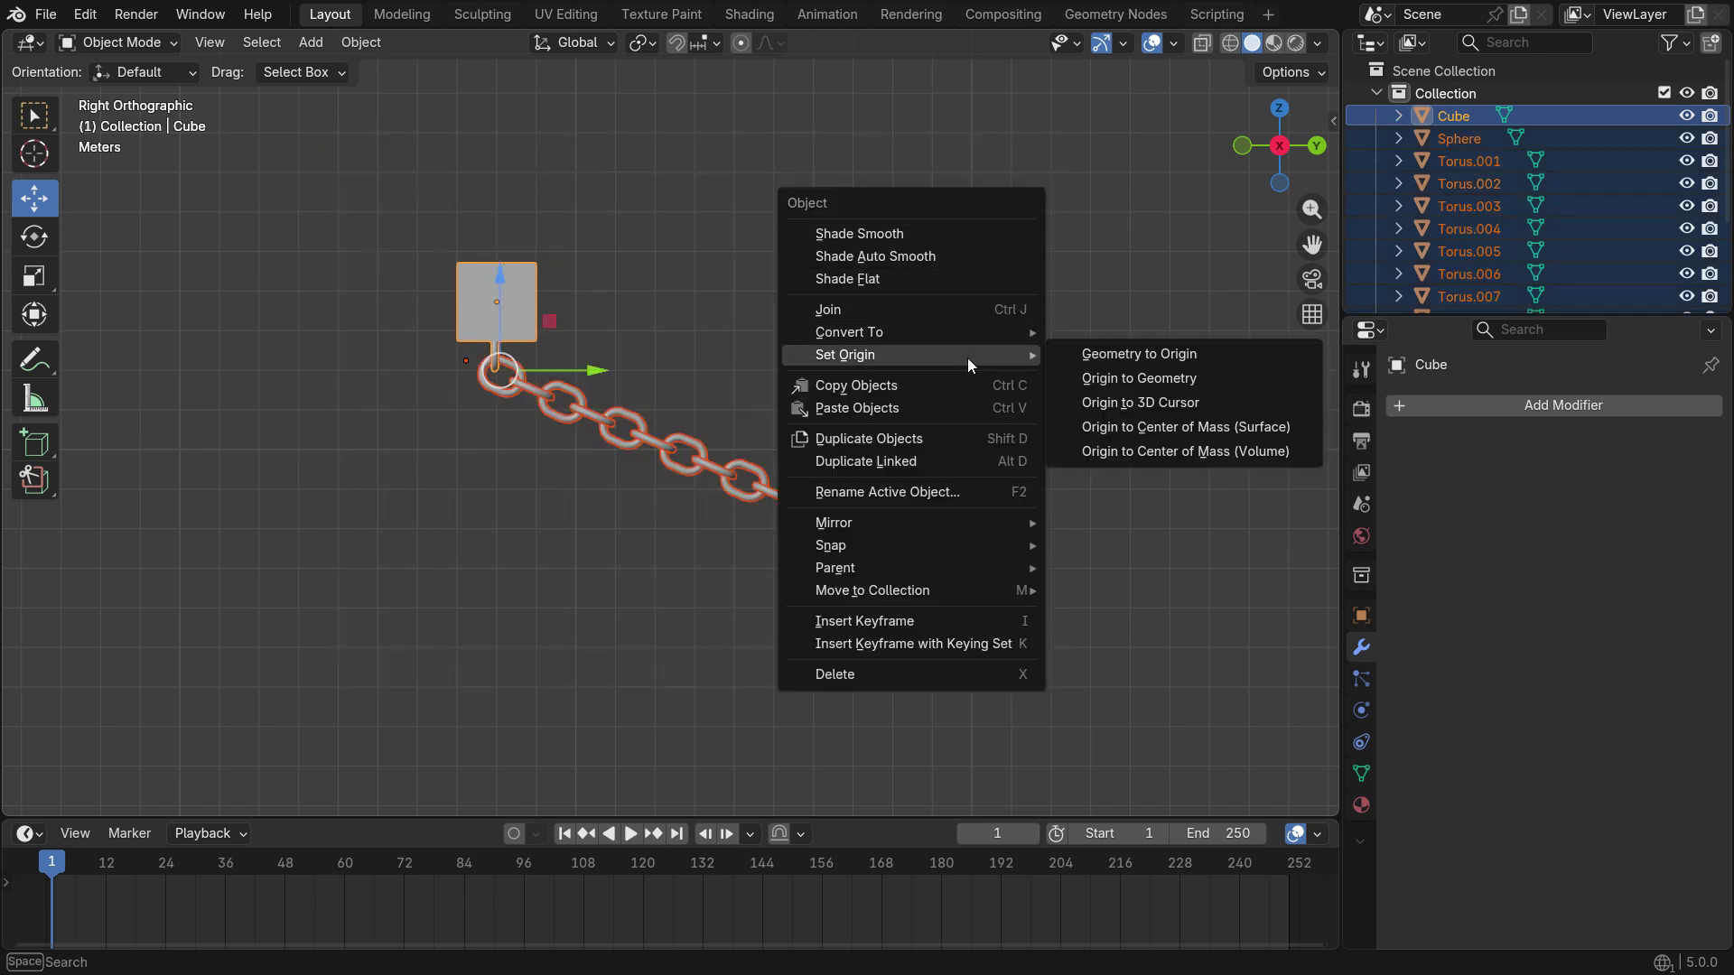
left_click(1143, 378)
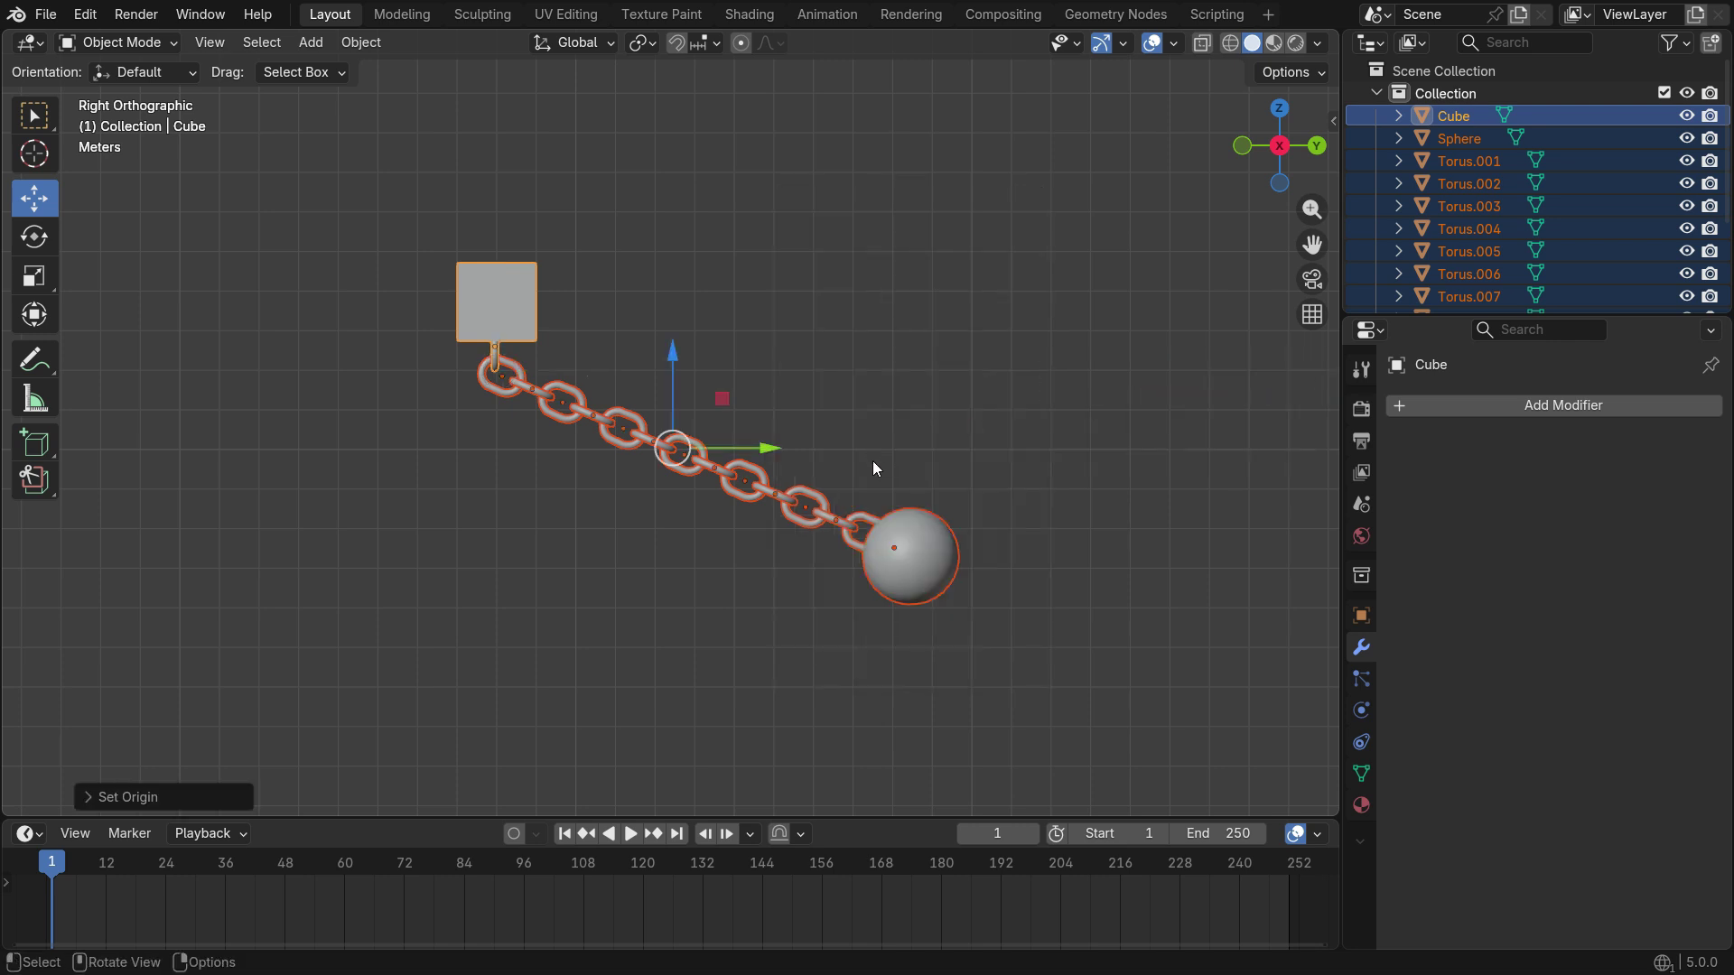
left_click(873, 461)
scroll(848, 524, "up", 3)
Apply rotation and scale to the cube, chain links and ball
left_click(864, 511)
left_click(827, 513)
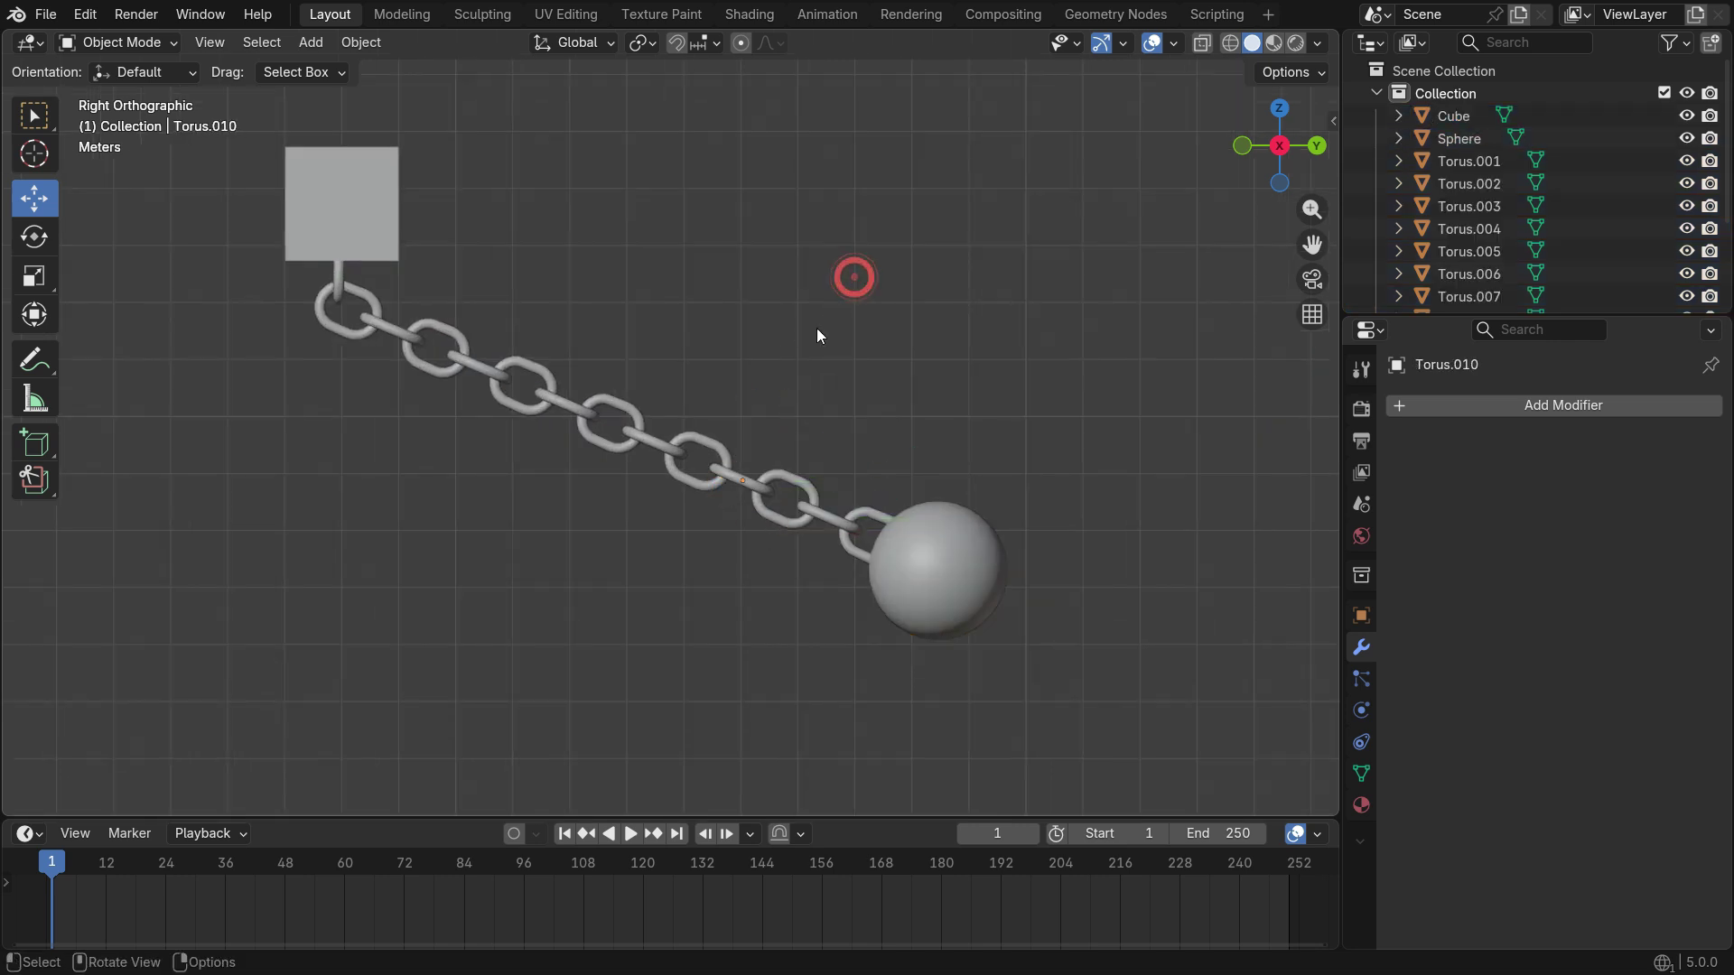
key("shift+c")
left_click_drag(316, 273, 849, 639)
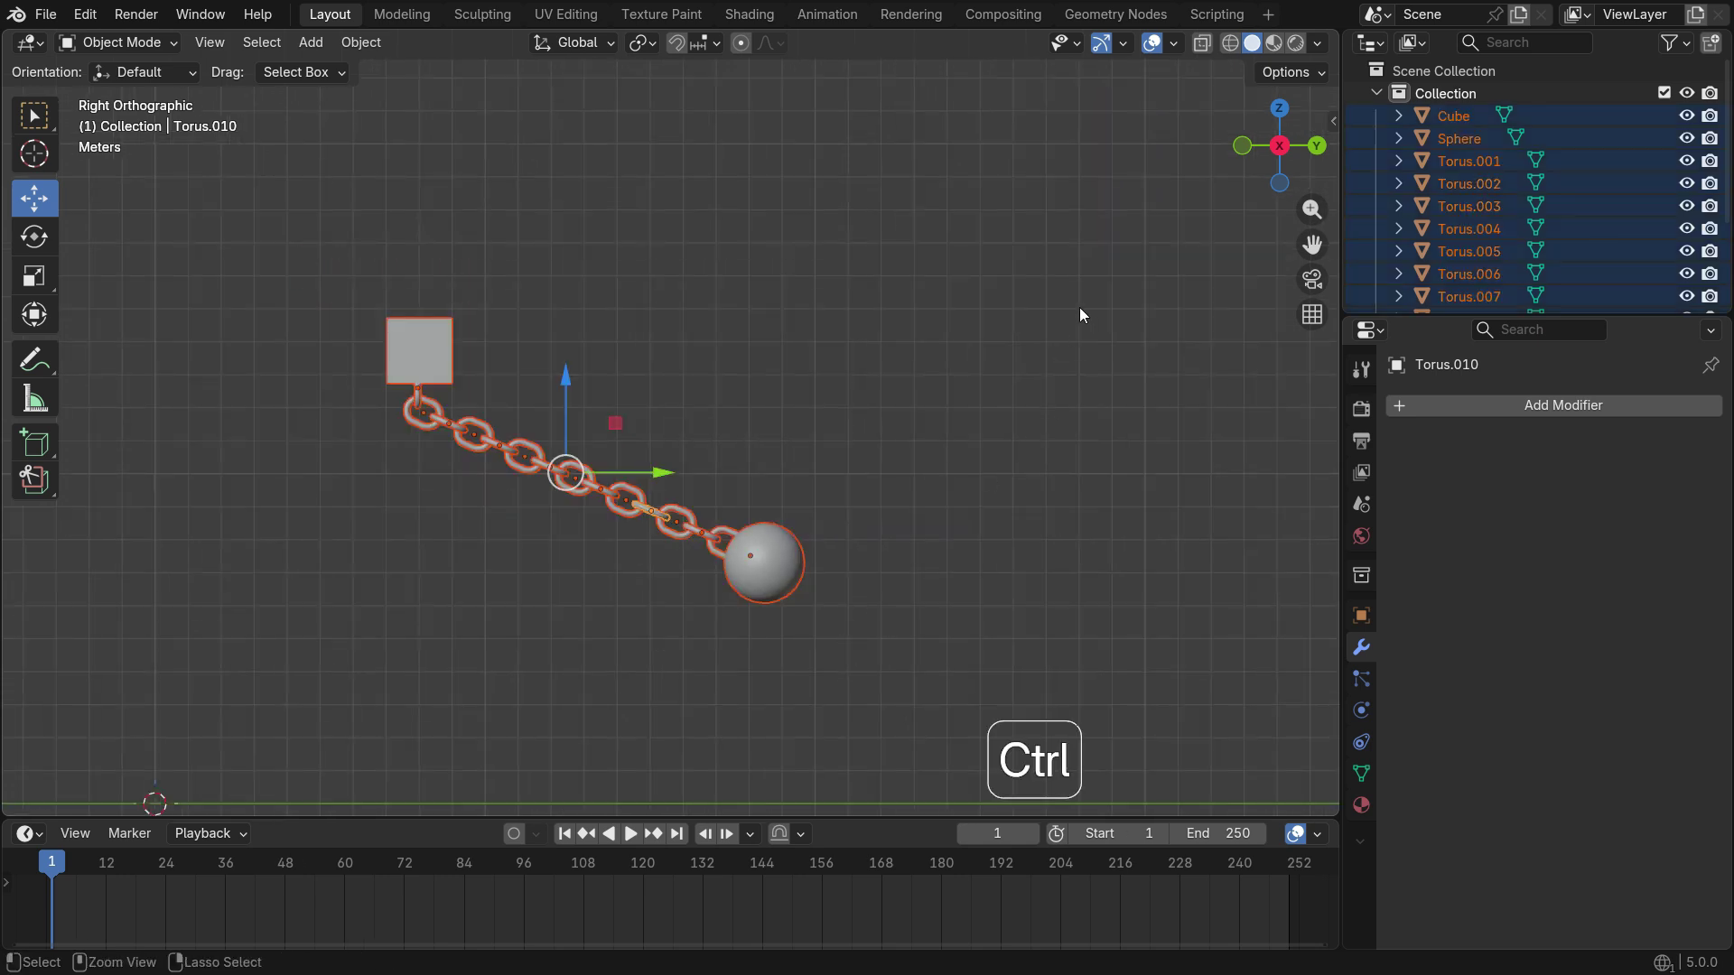
key("ctrl+a")
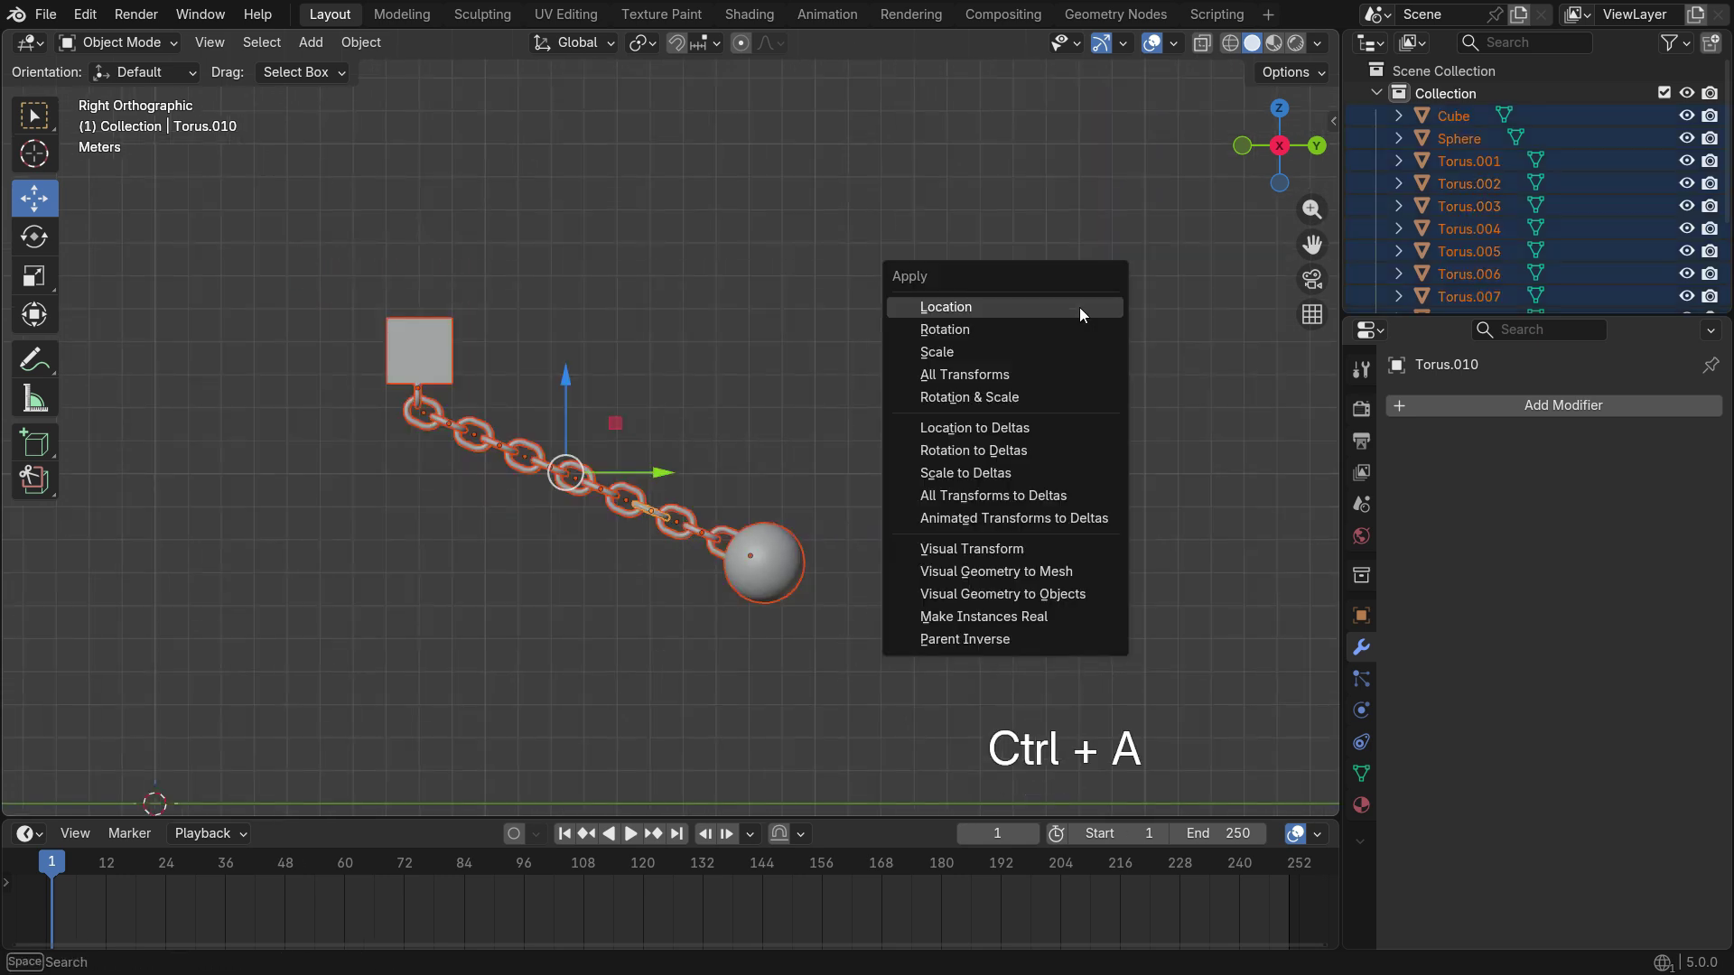
left_click(1032, 396)
left_click(947, 406)
scroll(968, 426, "down", 2)
scroll(739, 547, "up", 2)
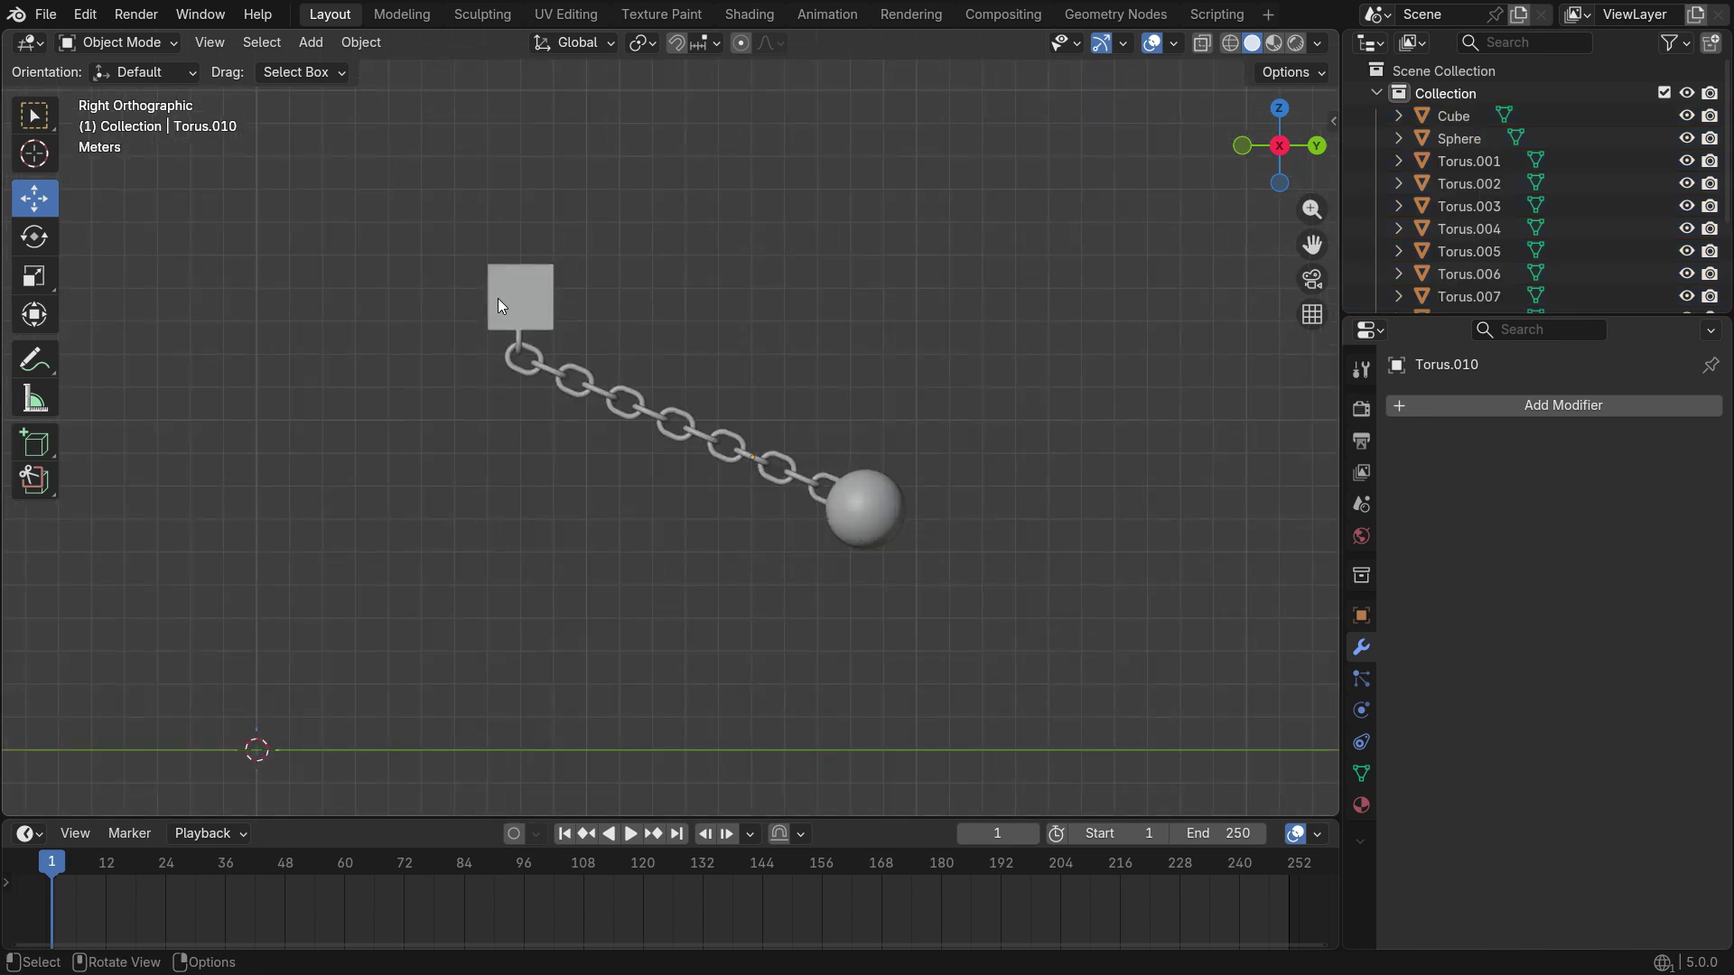
Give the anchor cube a Passive rigid body with Mesh collision shape
left_click(501, 303)
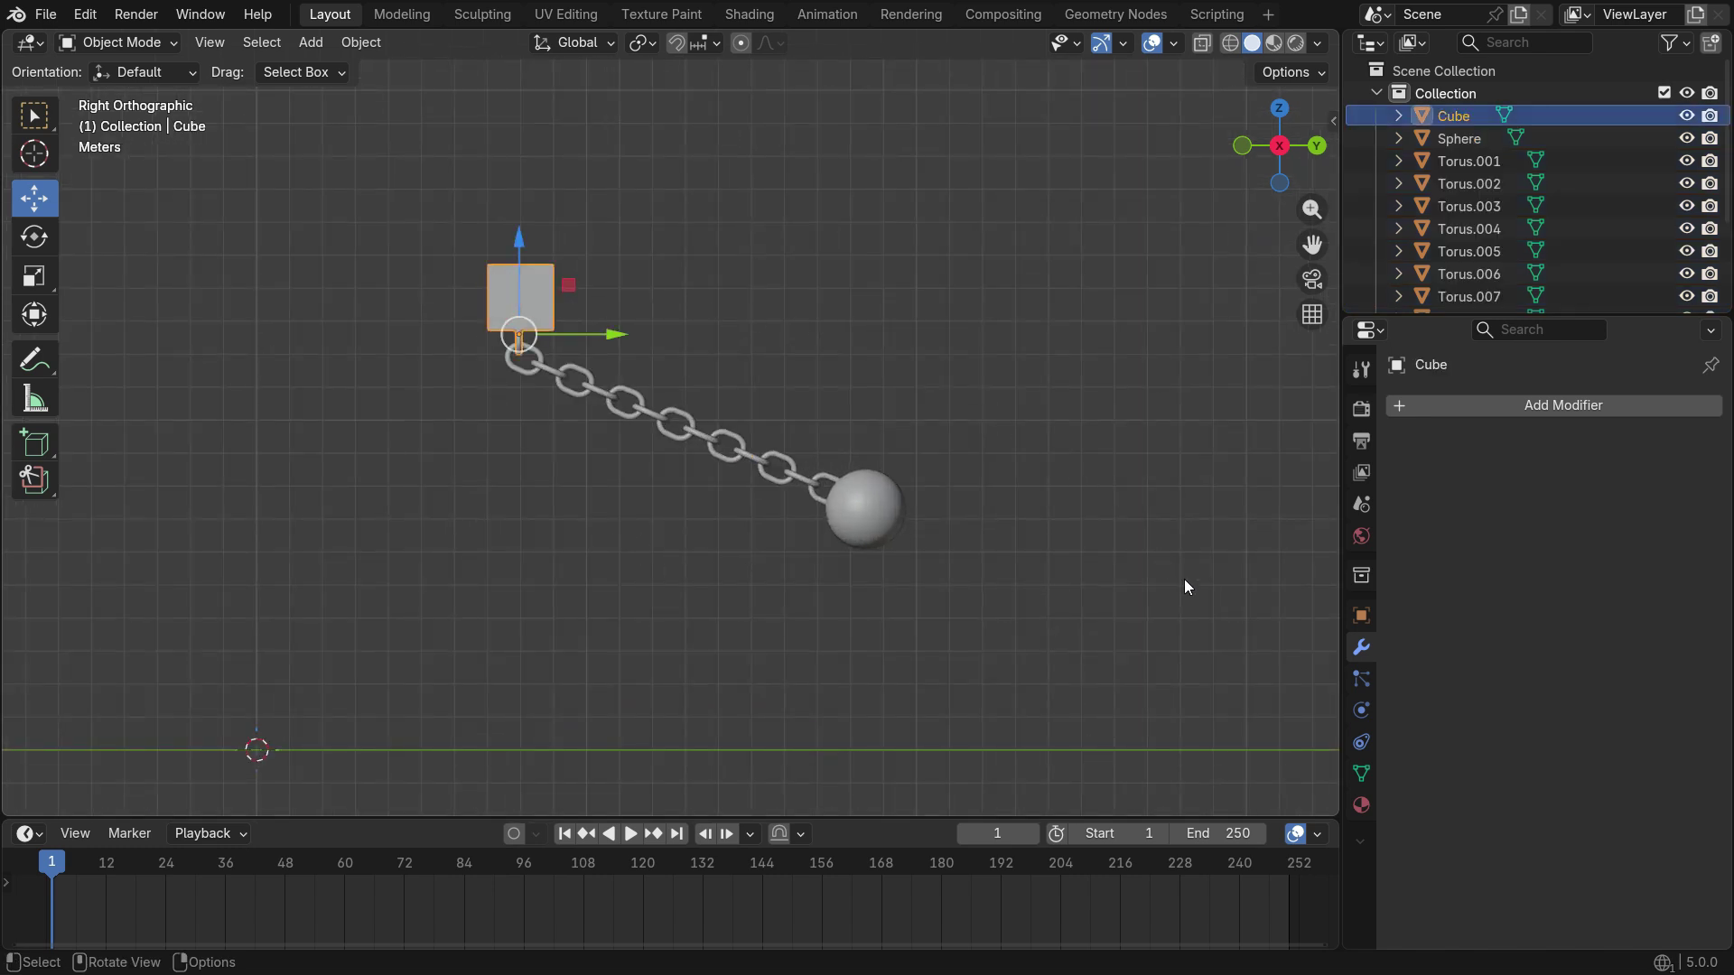
left_click(1355, 717)
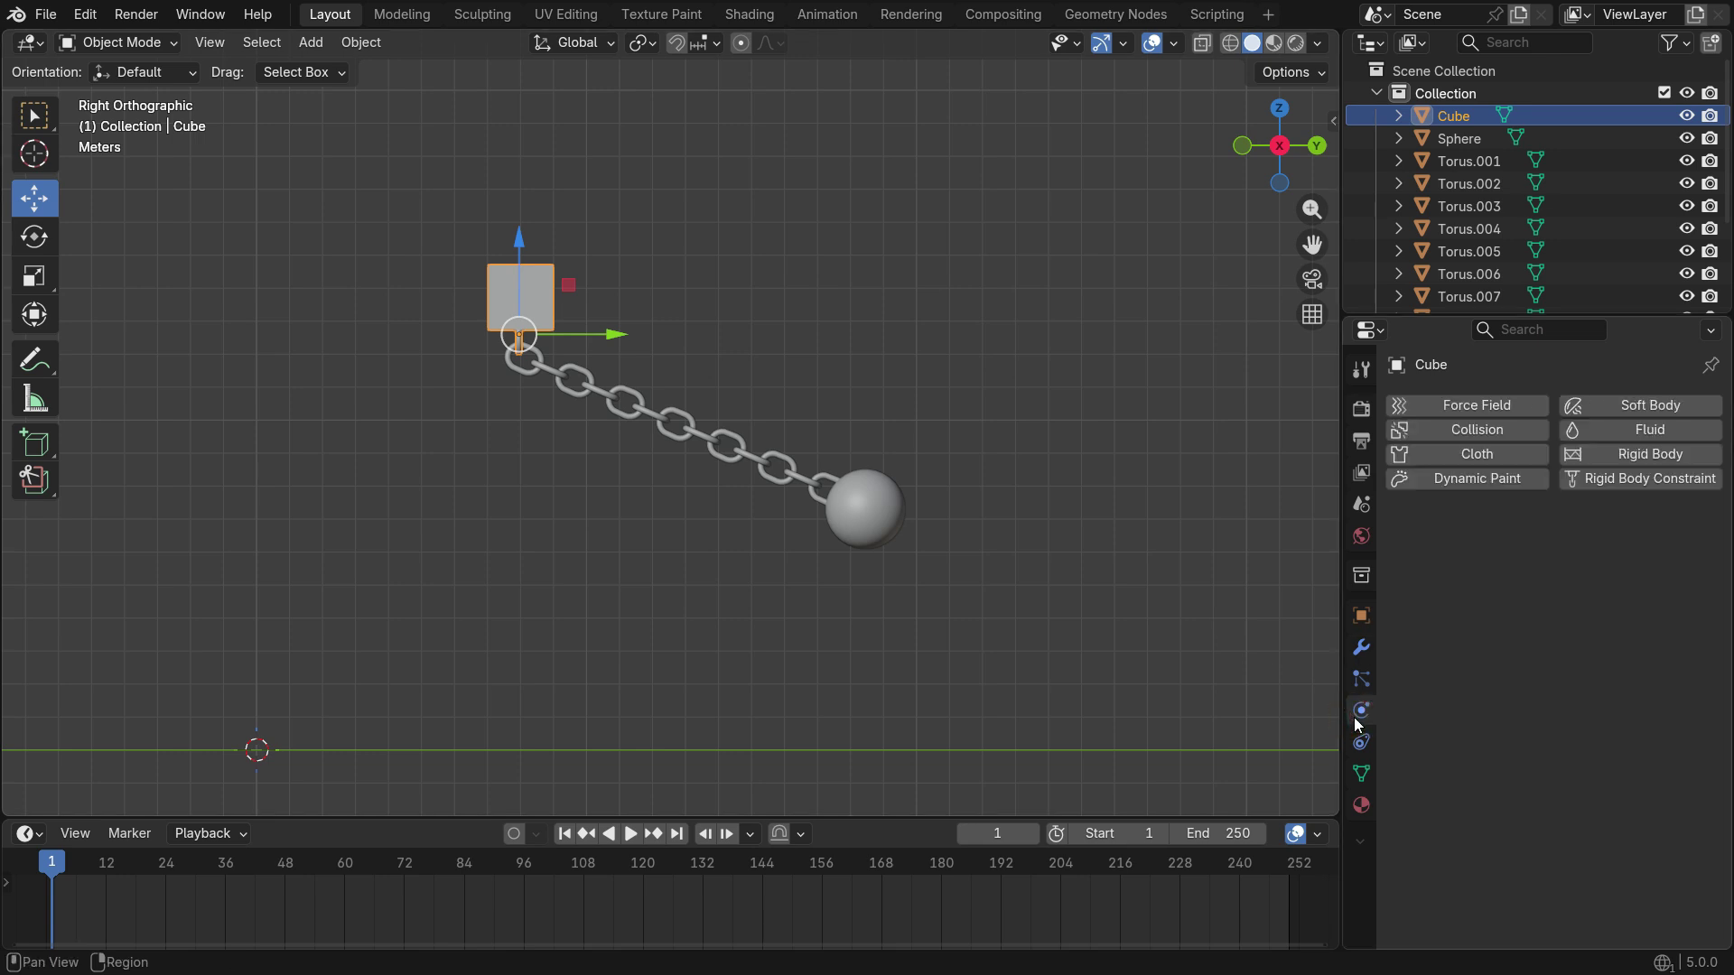
left_click(1666, 456)
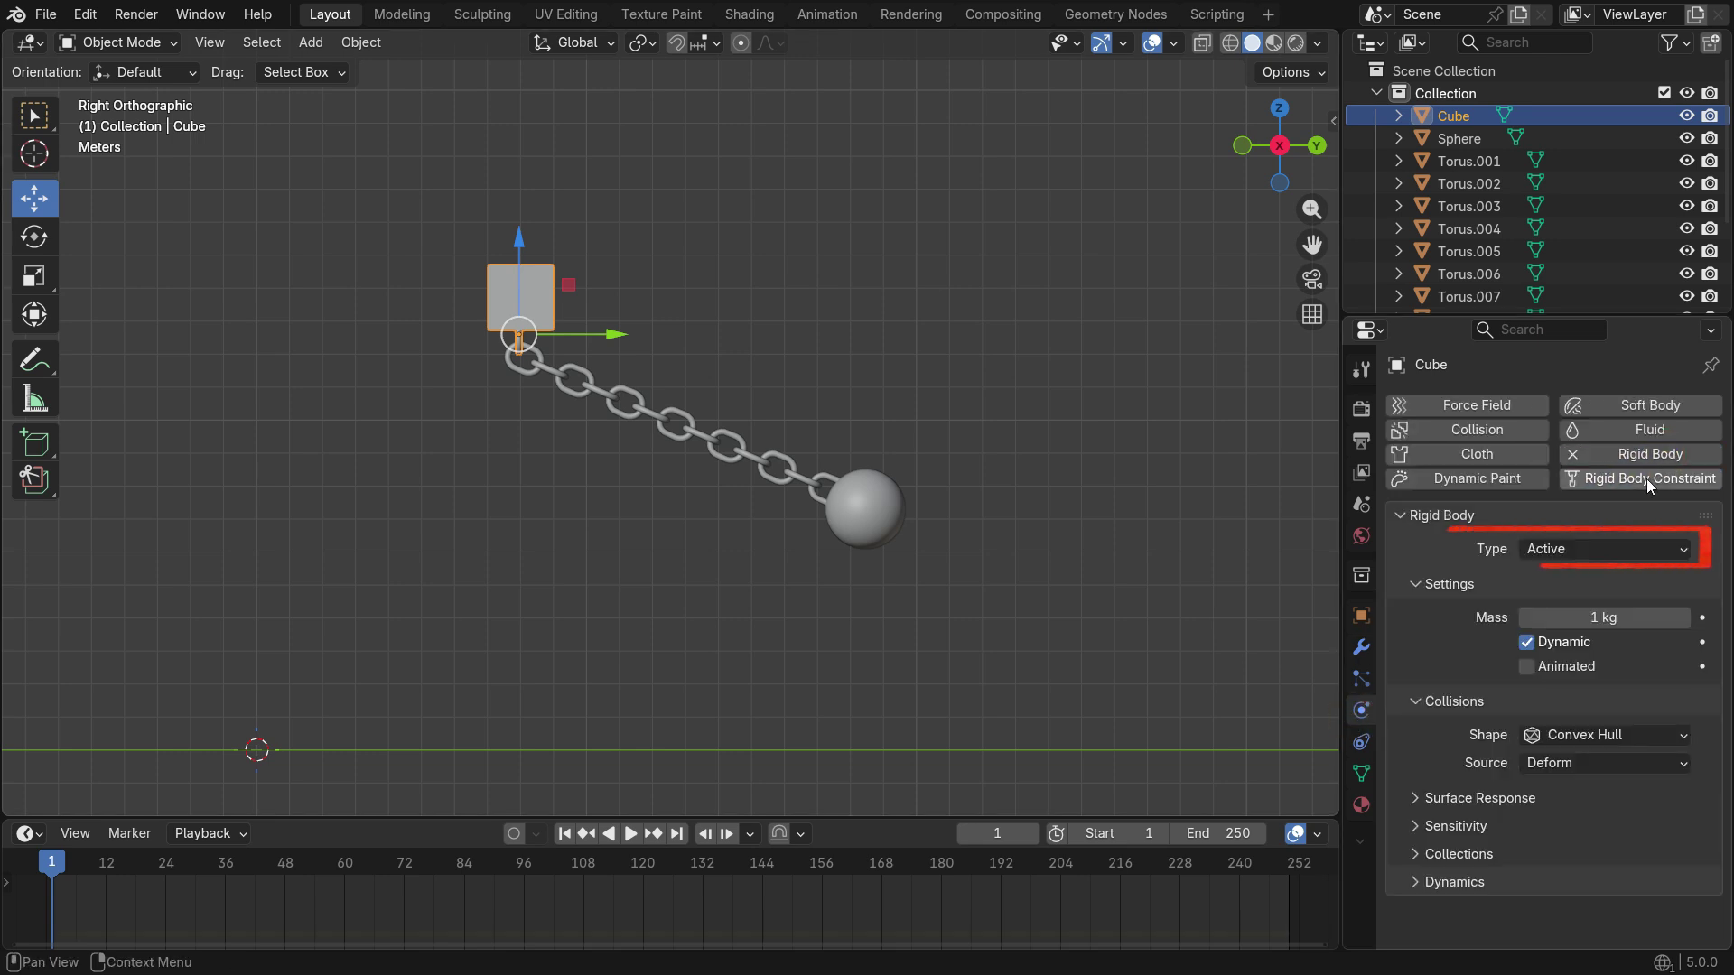
left_click(1619, 547)
left_click(1562, 598)
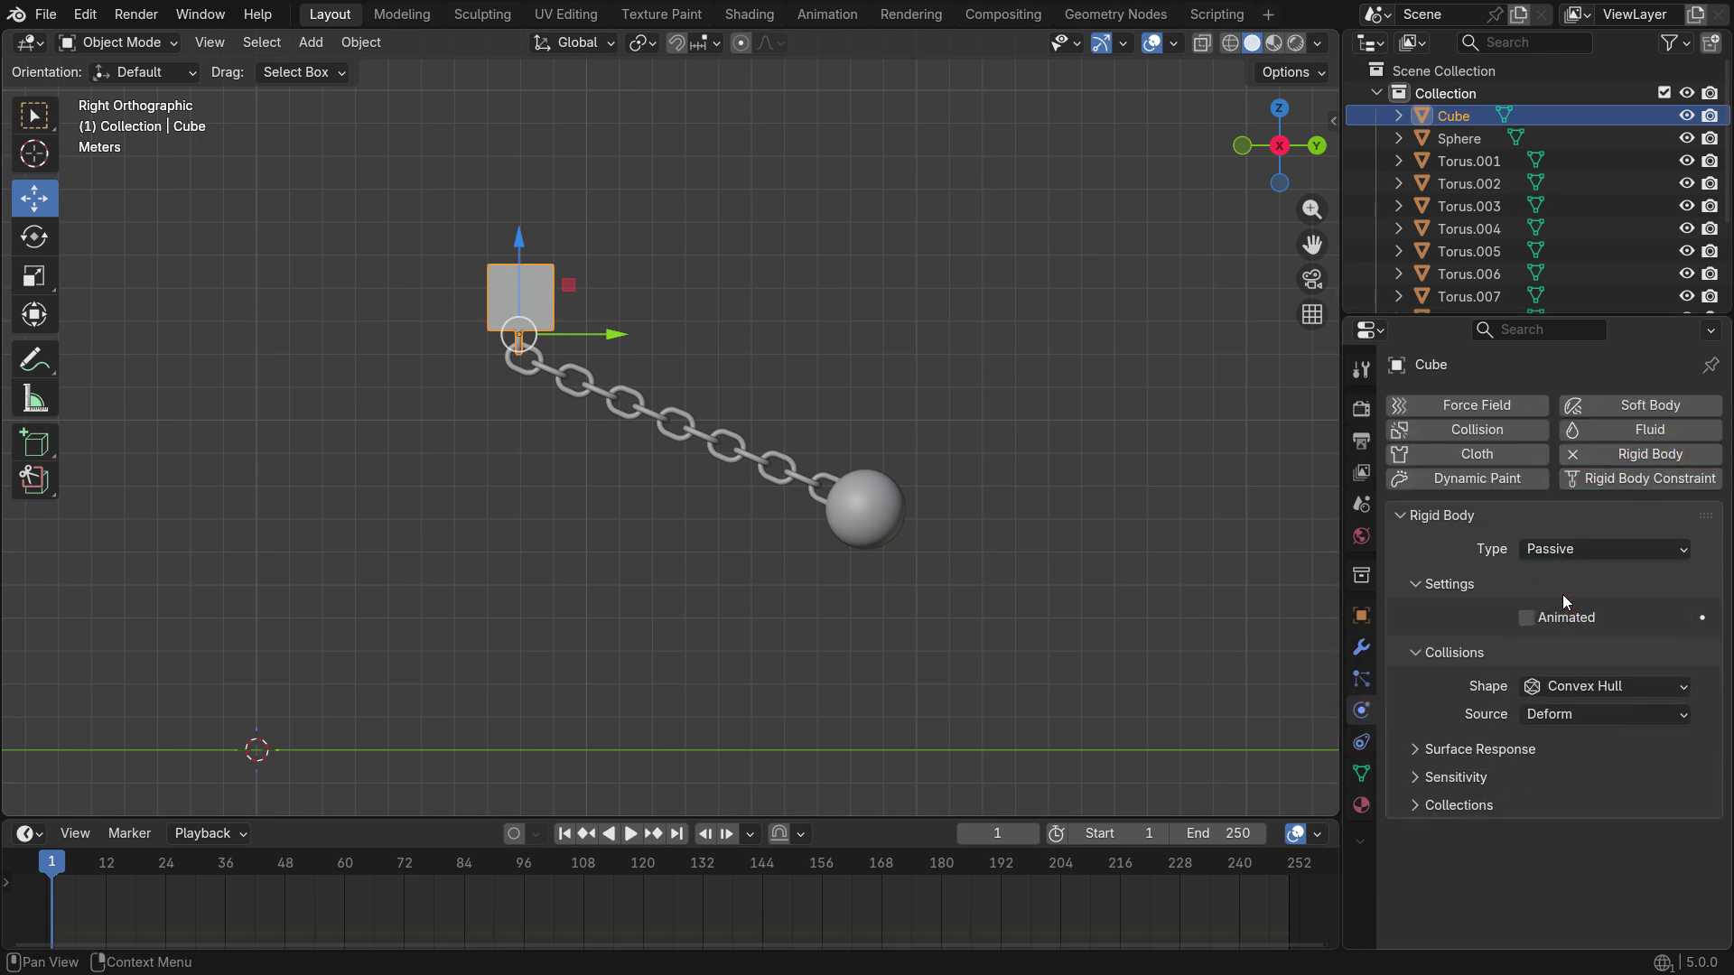
left_click(1580, 684)
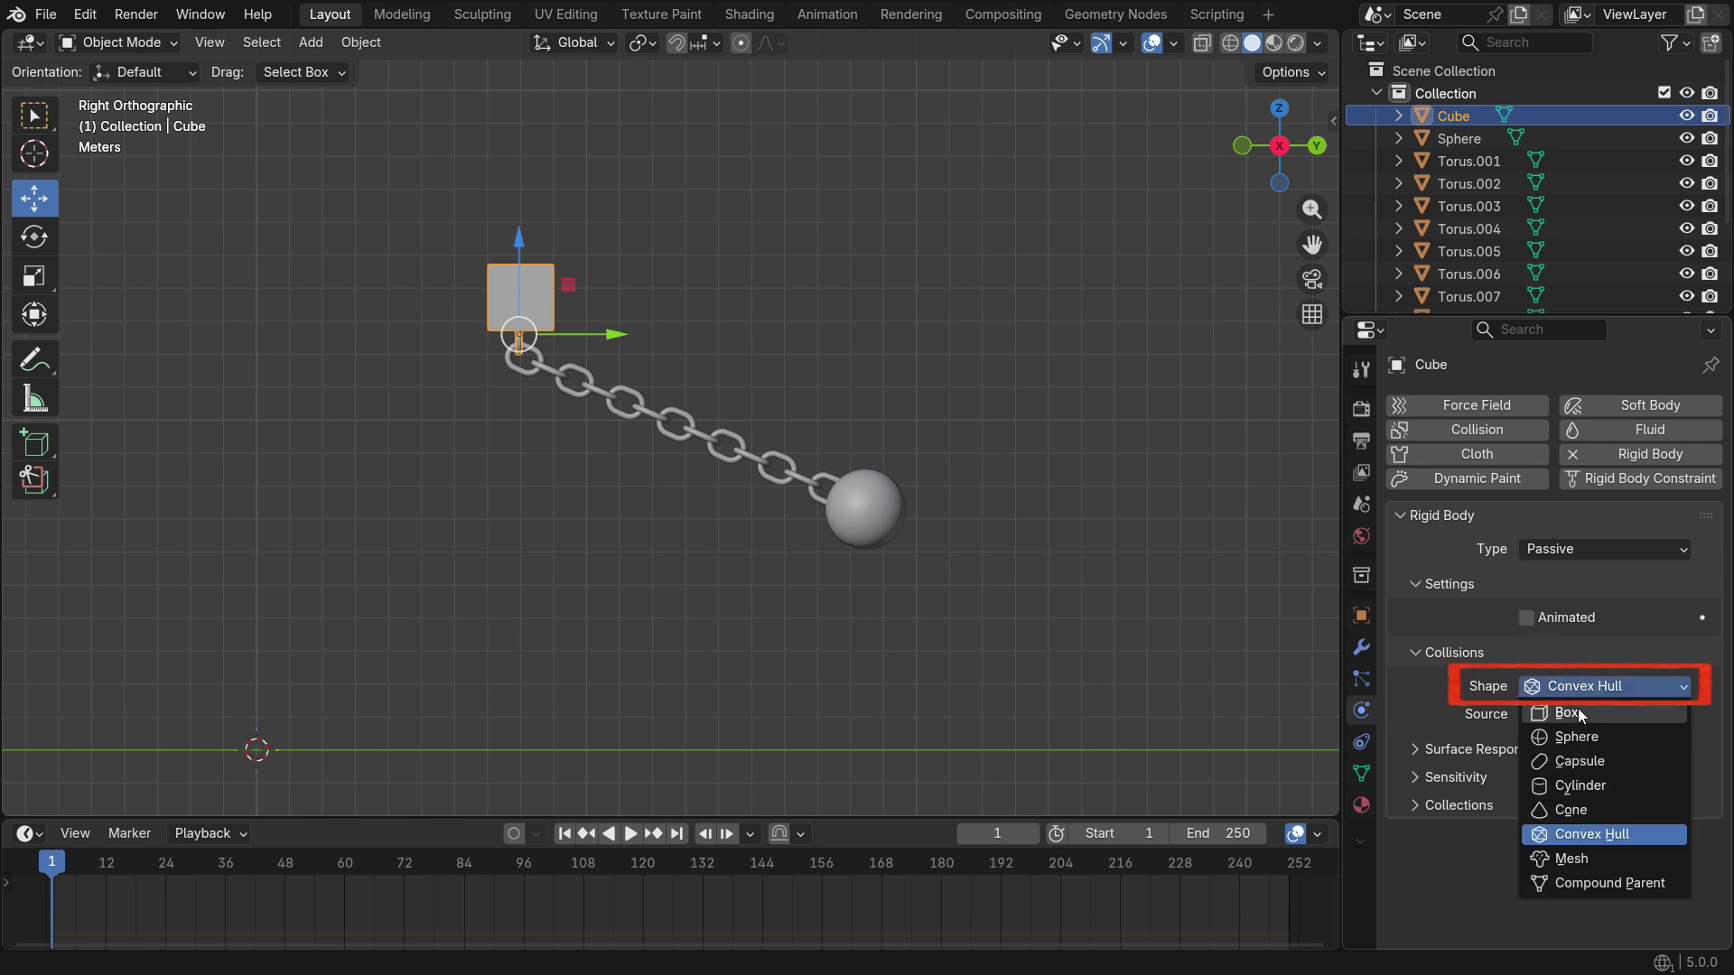
left_click(1580, 858)
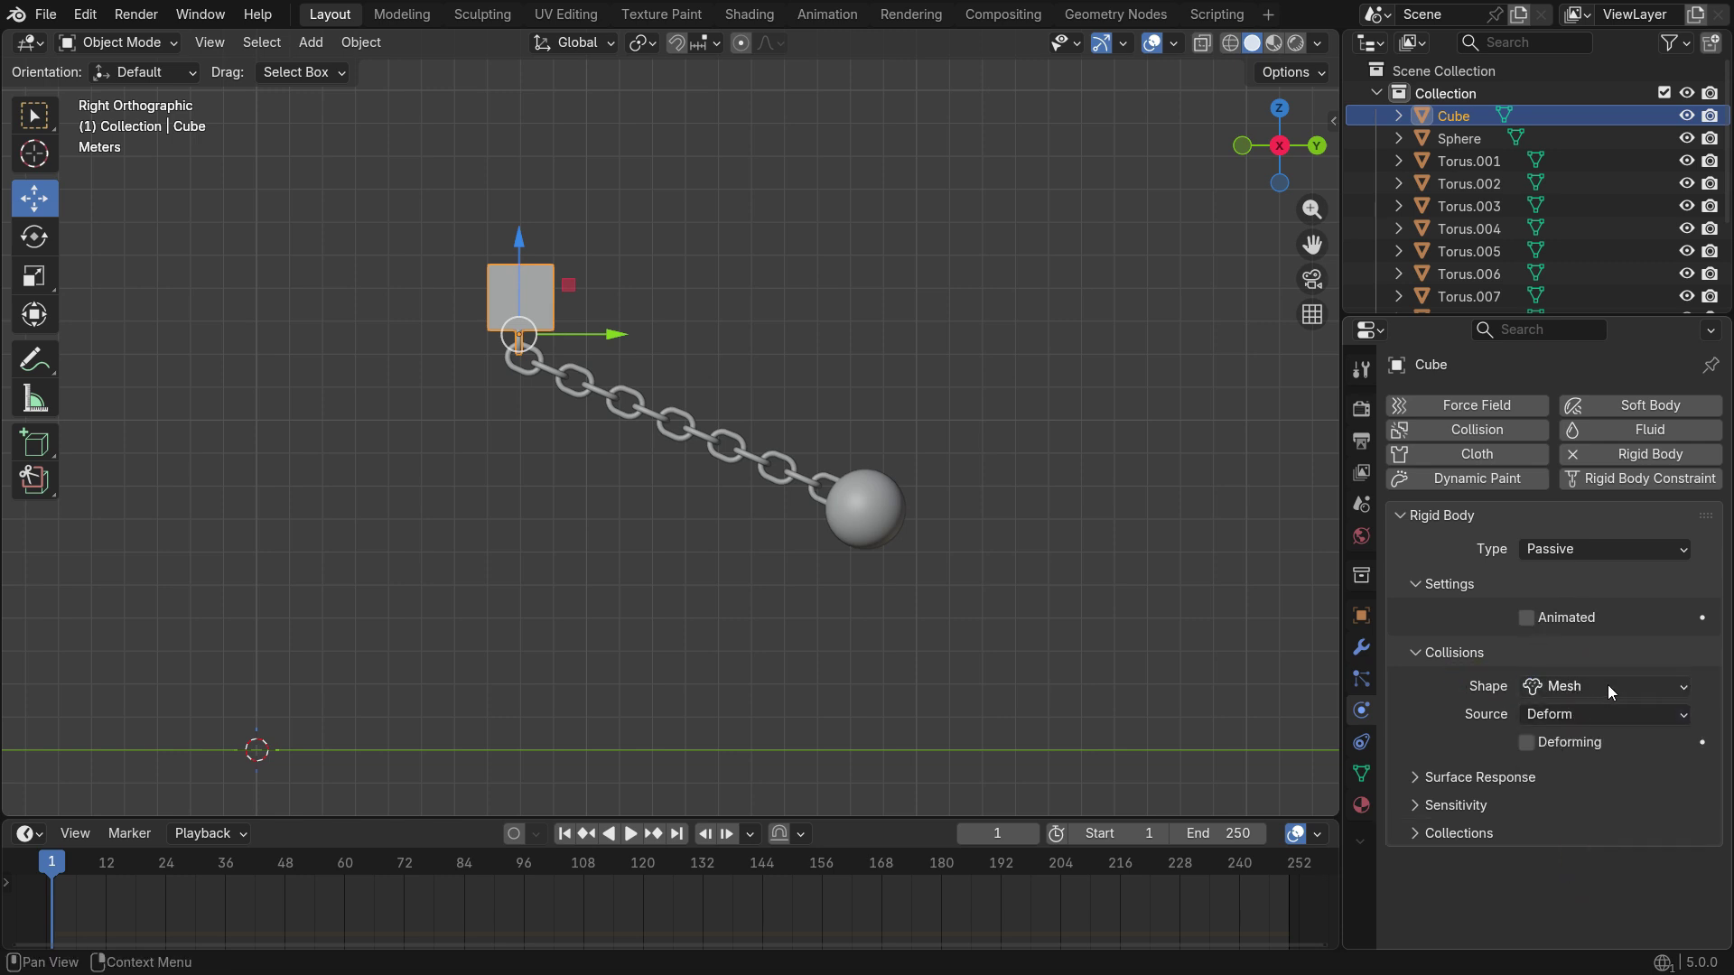
Add a rigid body to Torus.007 with Mesh collision and 0.01 m margin
left_click(677, 437)
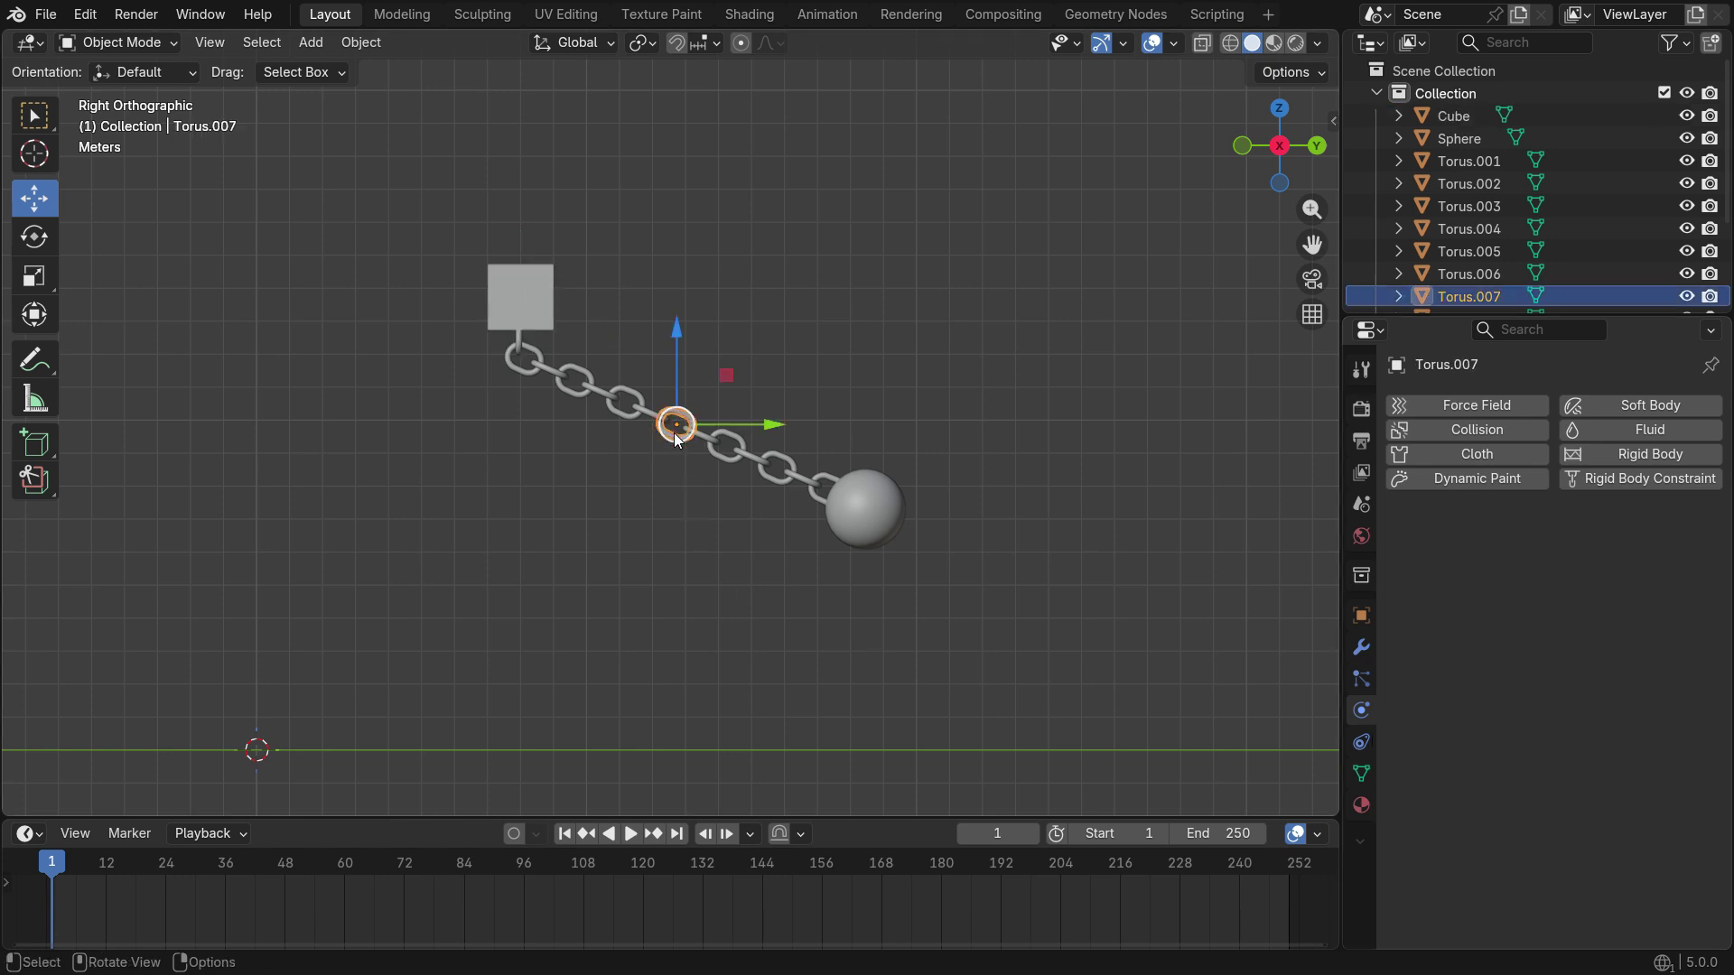
left_click(1674, 461)
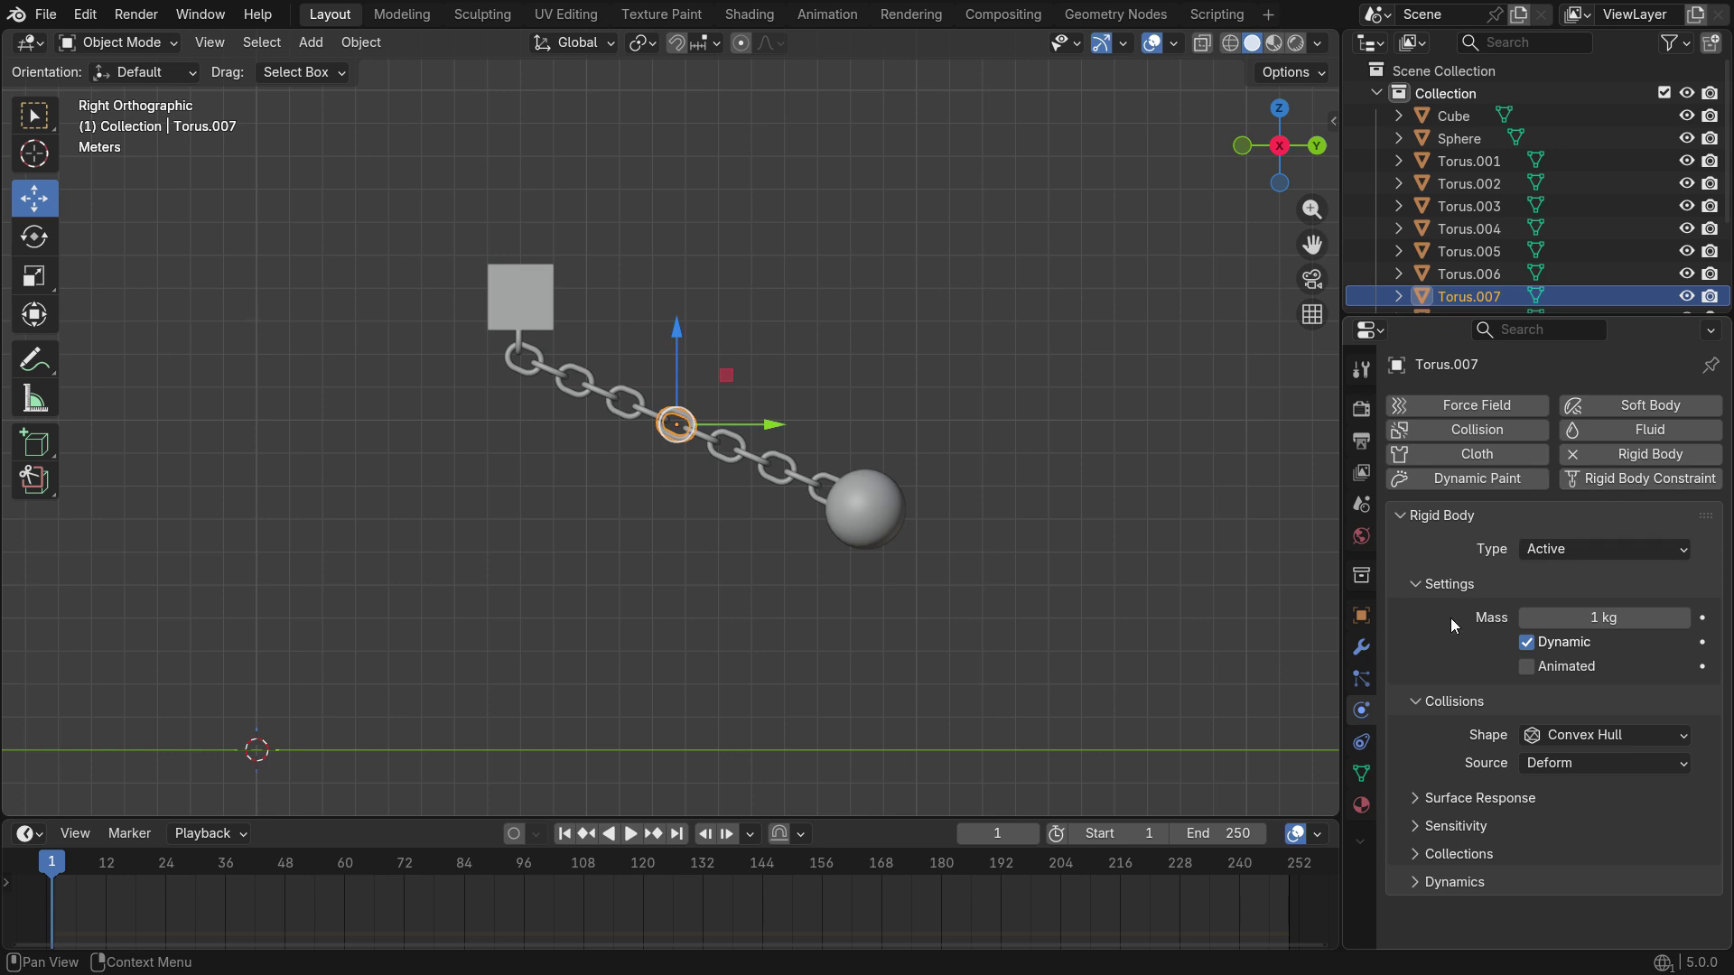
left_click(1615, 733)
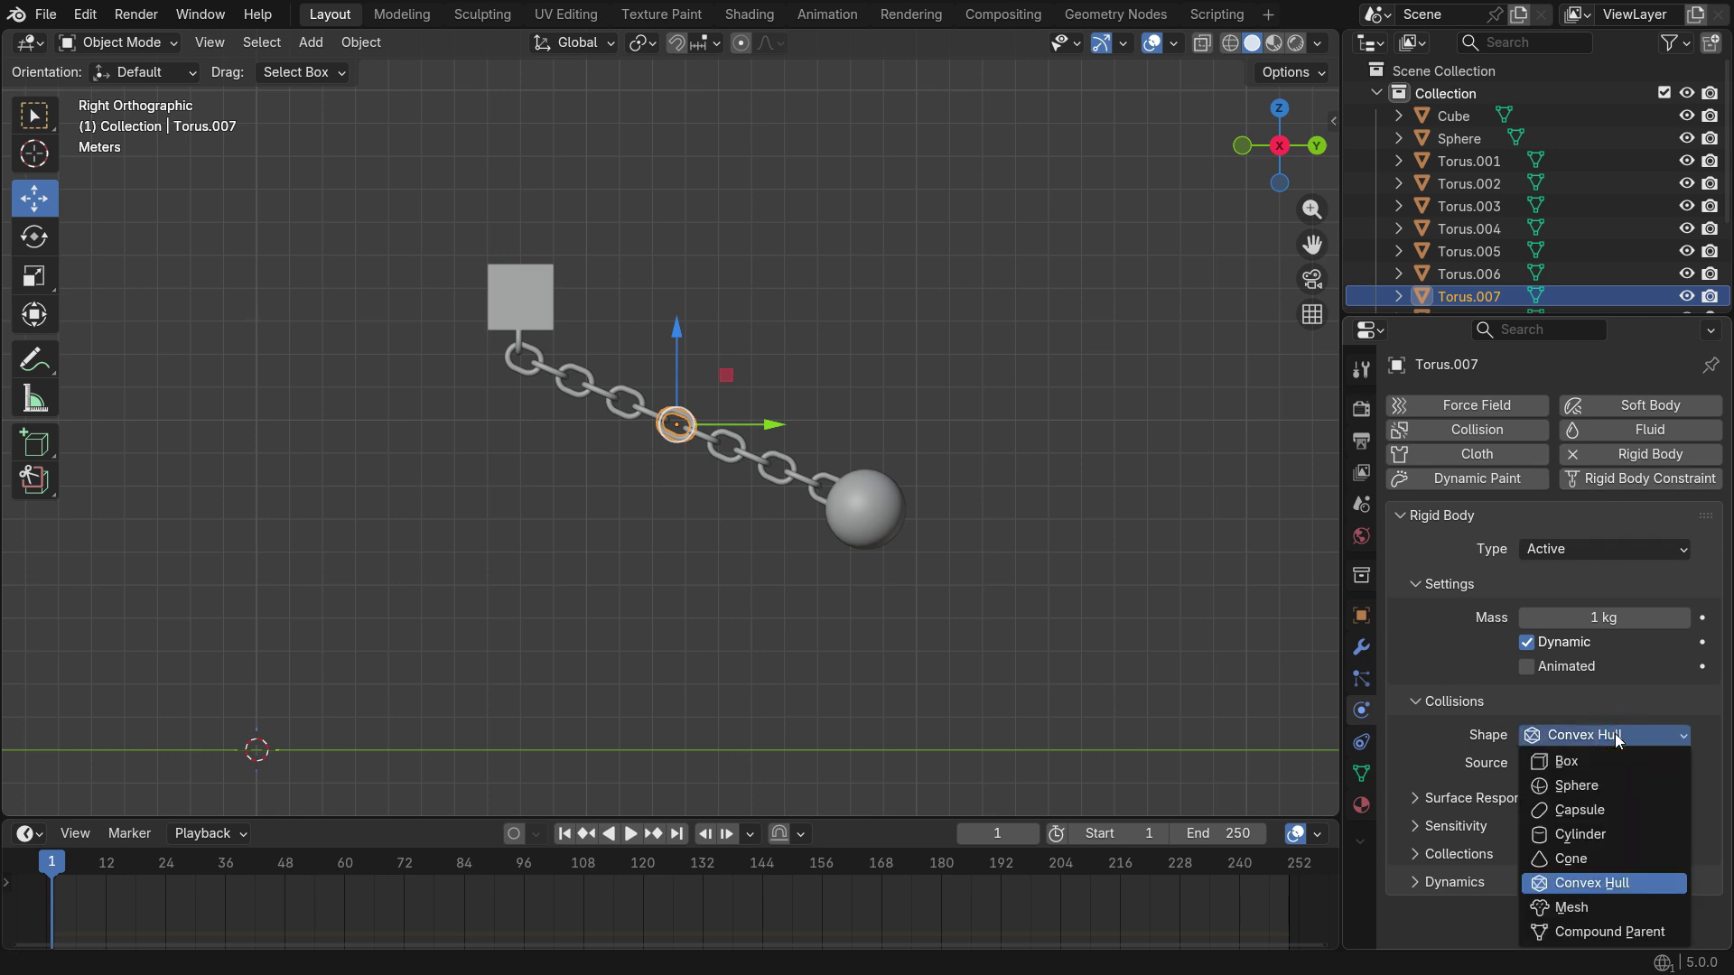
left_click(1575, 907)
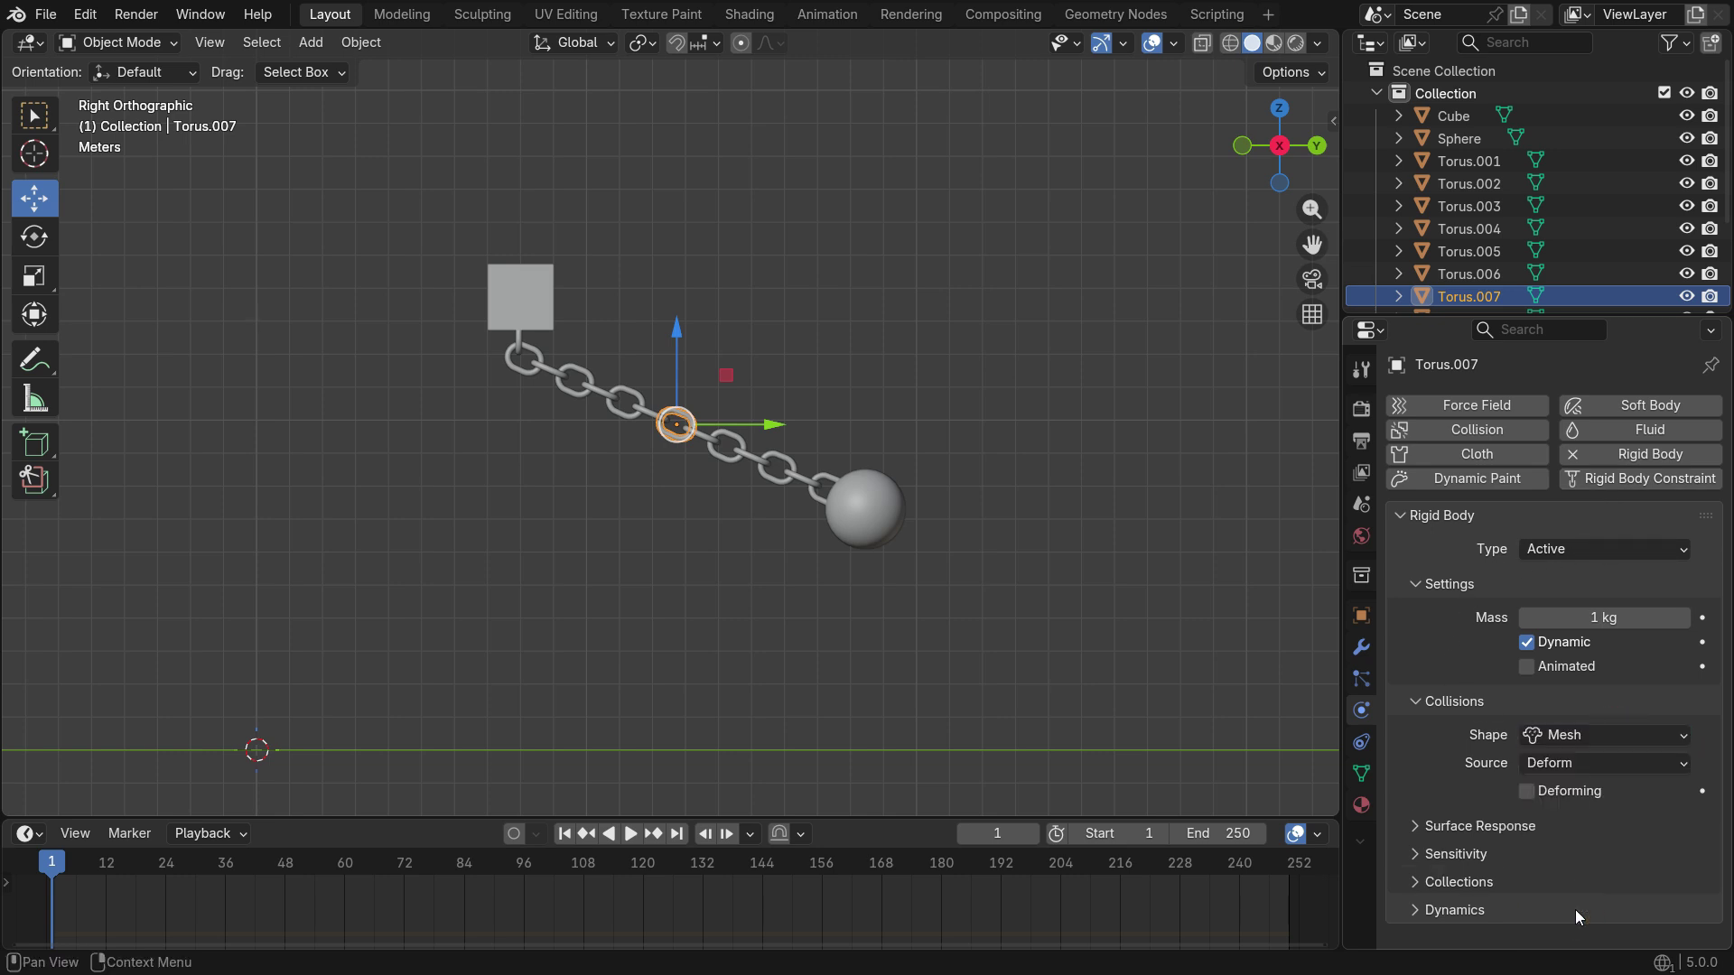
left_click(1434, 854)
scroll(1448, 825, "down", 1)
left_click(1641, 869)
type("0.01")
key("Return")
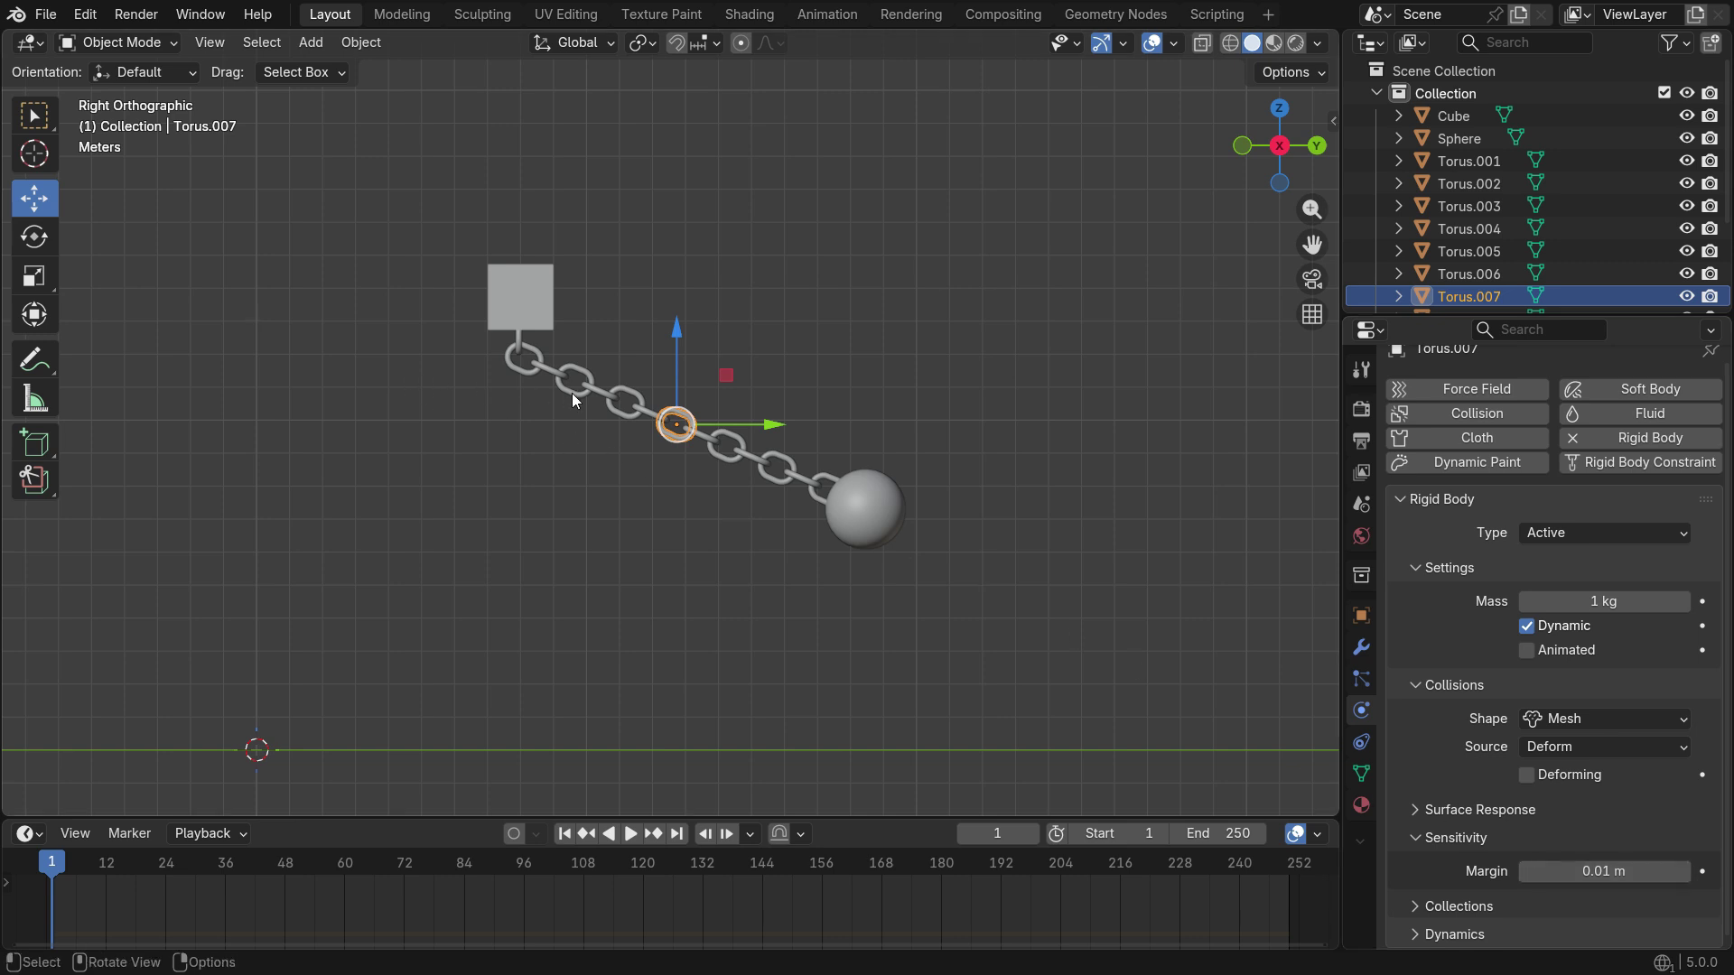
Add the other chain links and the sphere to the selection
scroll(573, 393, "up", 1)
left_click_drag(464, 349, 1030, 630, "shift")
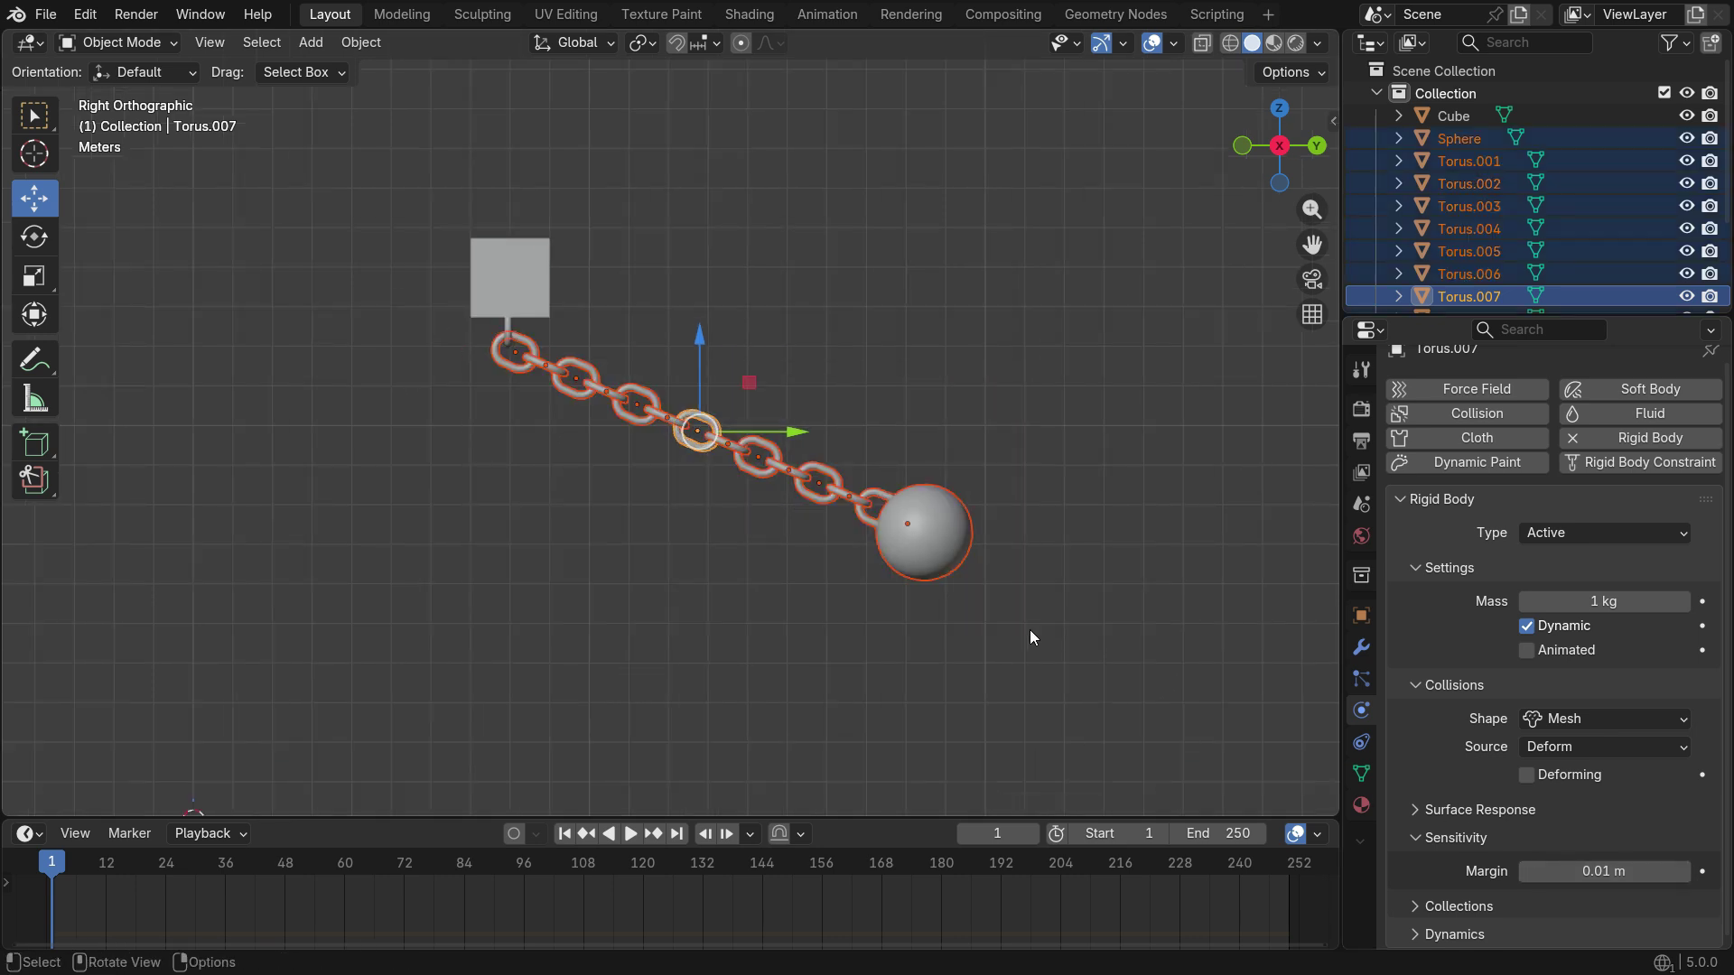
scroll(808, 436, "up", 2)
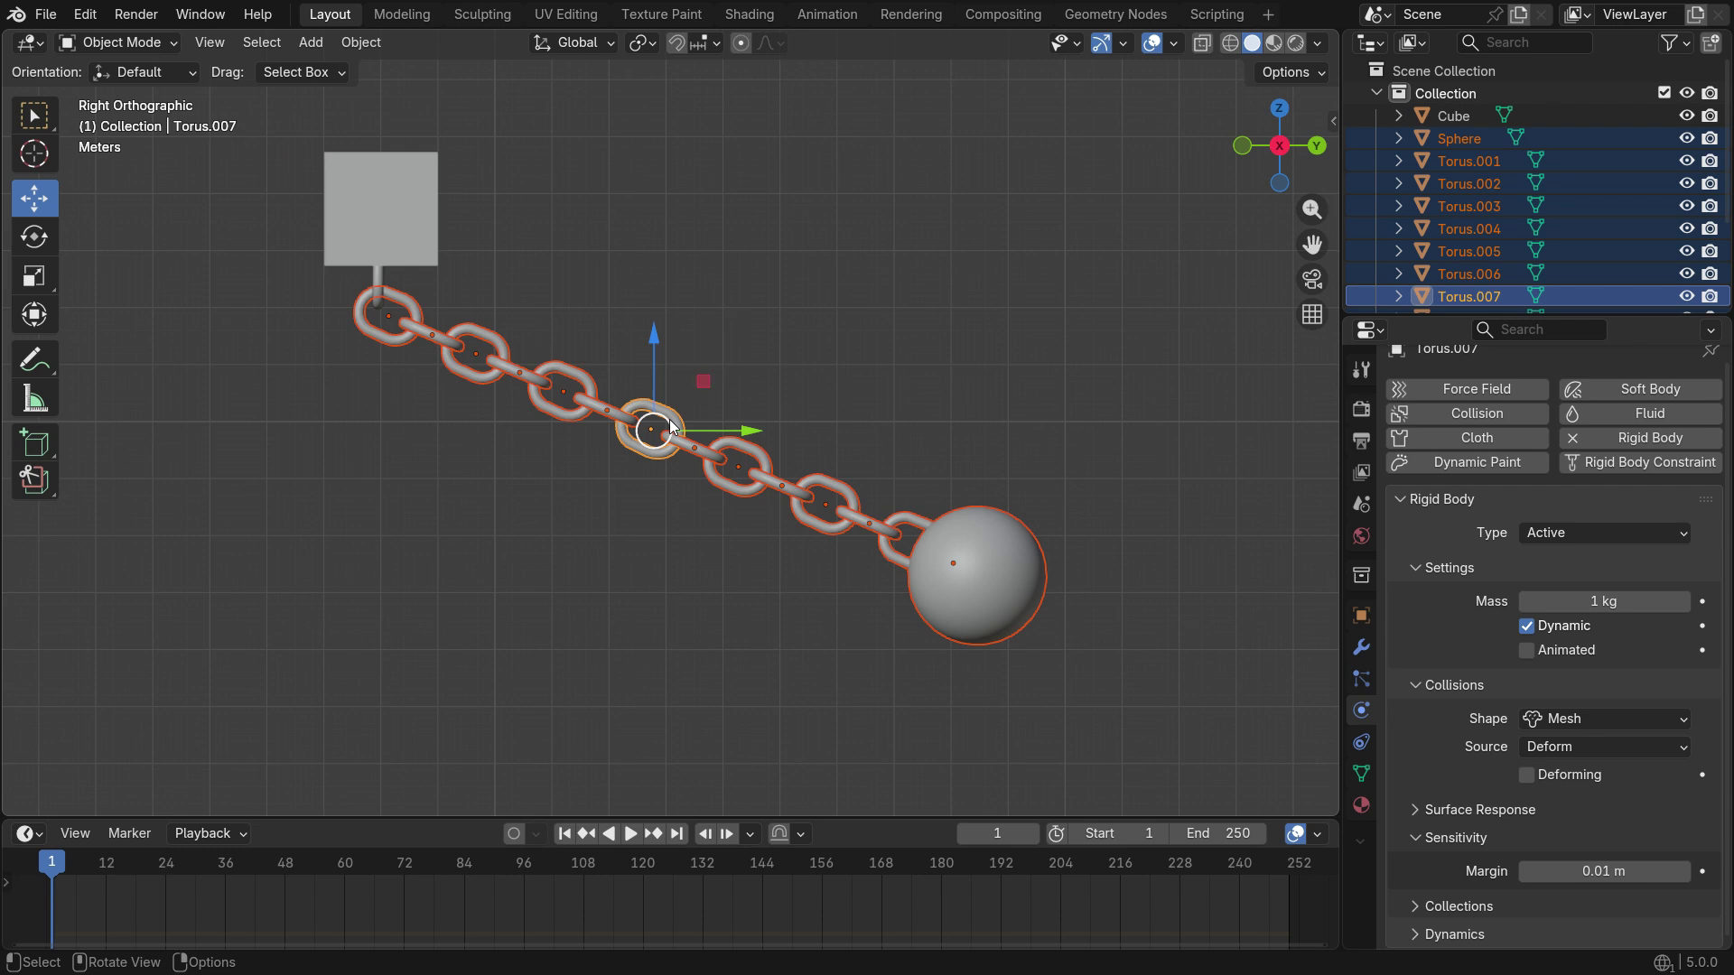
Apply Rigid Body > Copy from Active so links and sphere match Torus.007
left_click(351, 43)
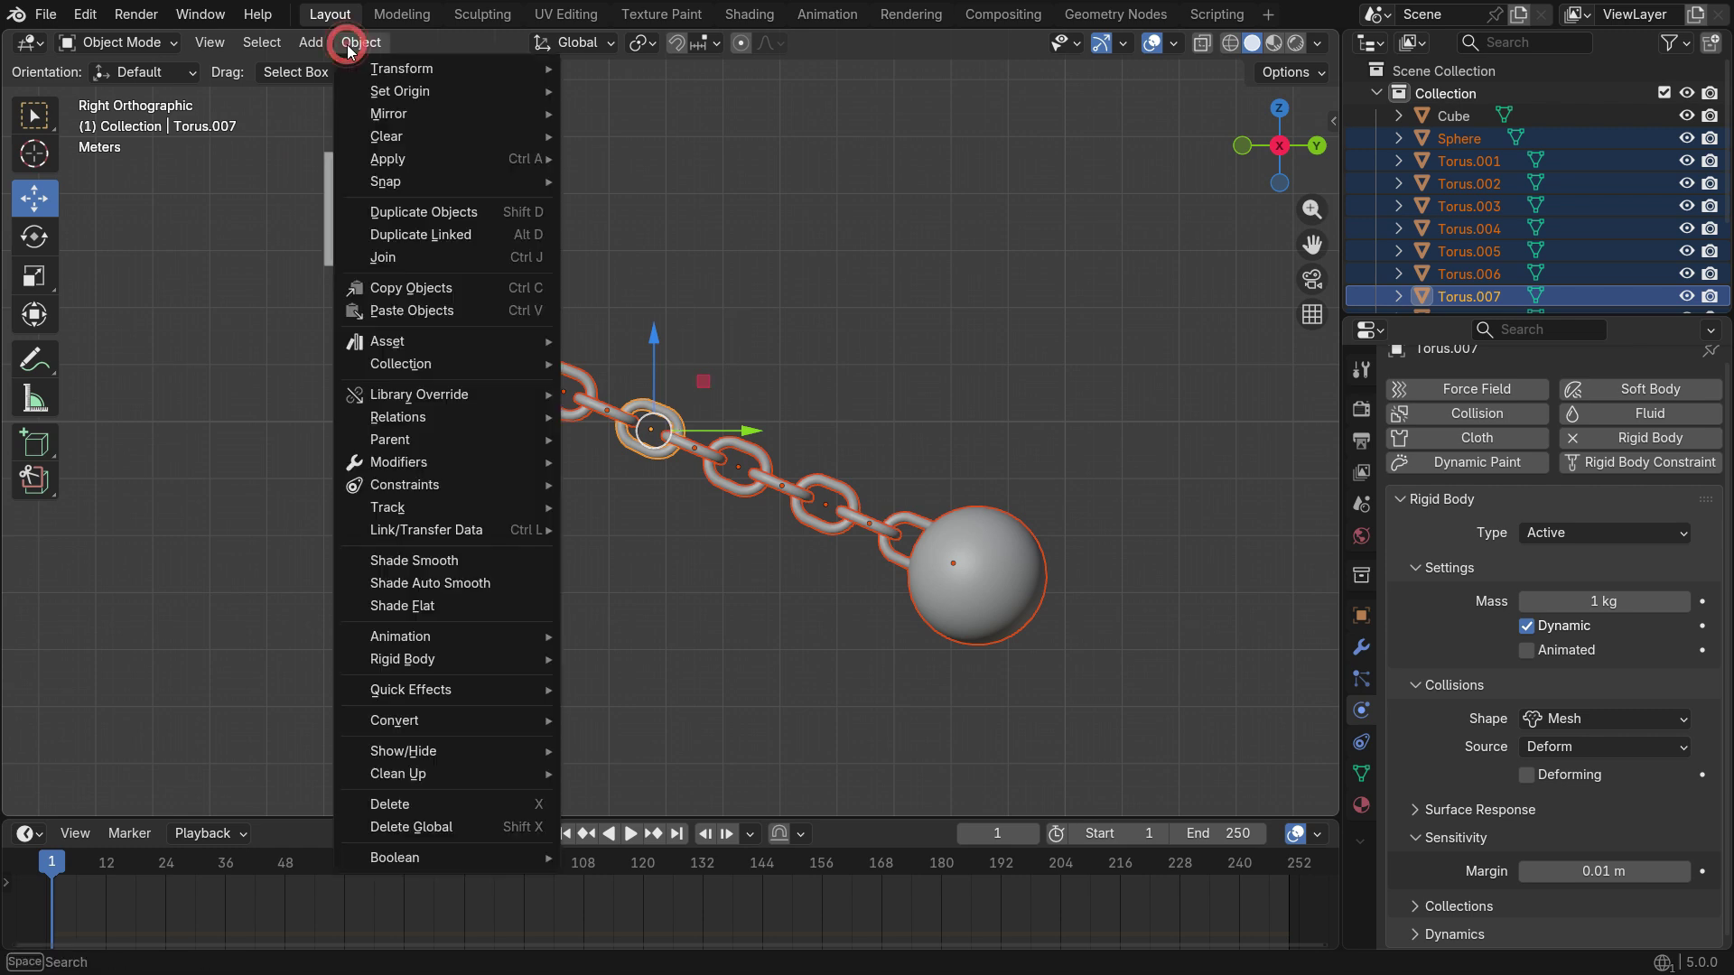
mouse_move(445, 652)
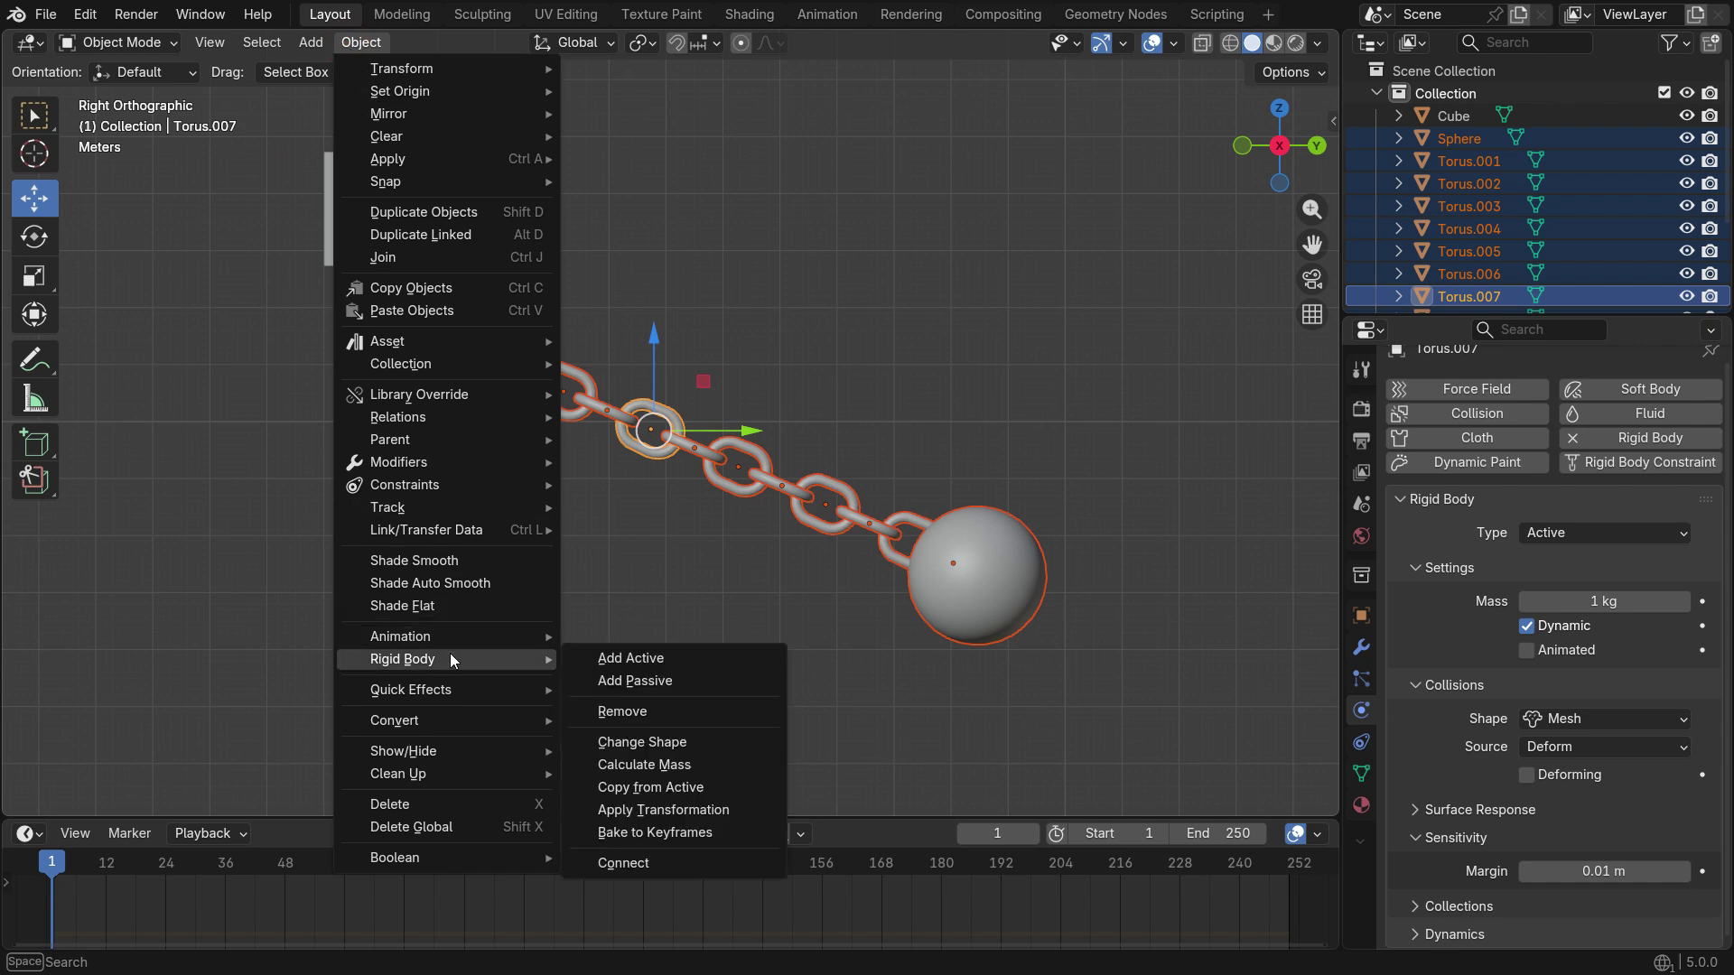
left_click(744, 786)
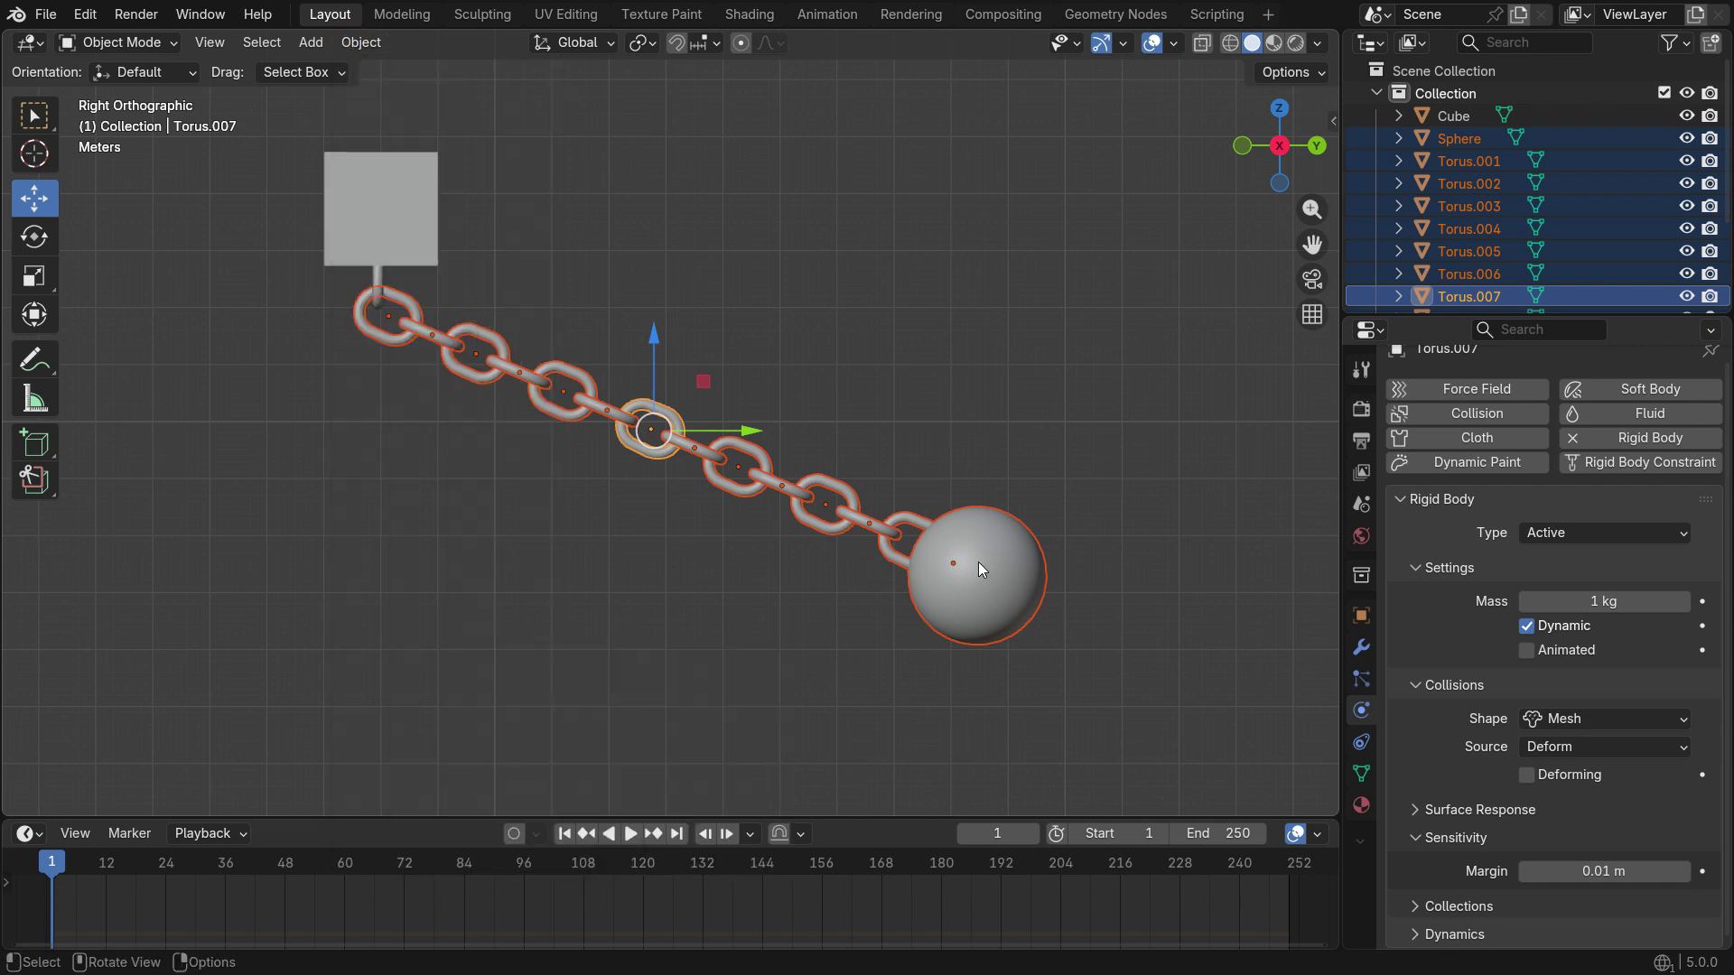
left_click(983, 561)
left_click(821, 522)
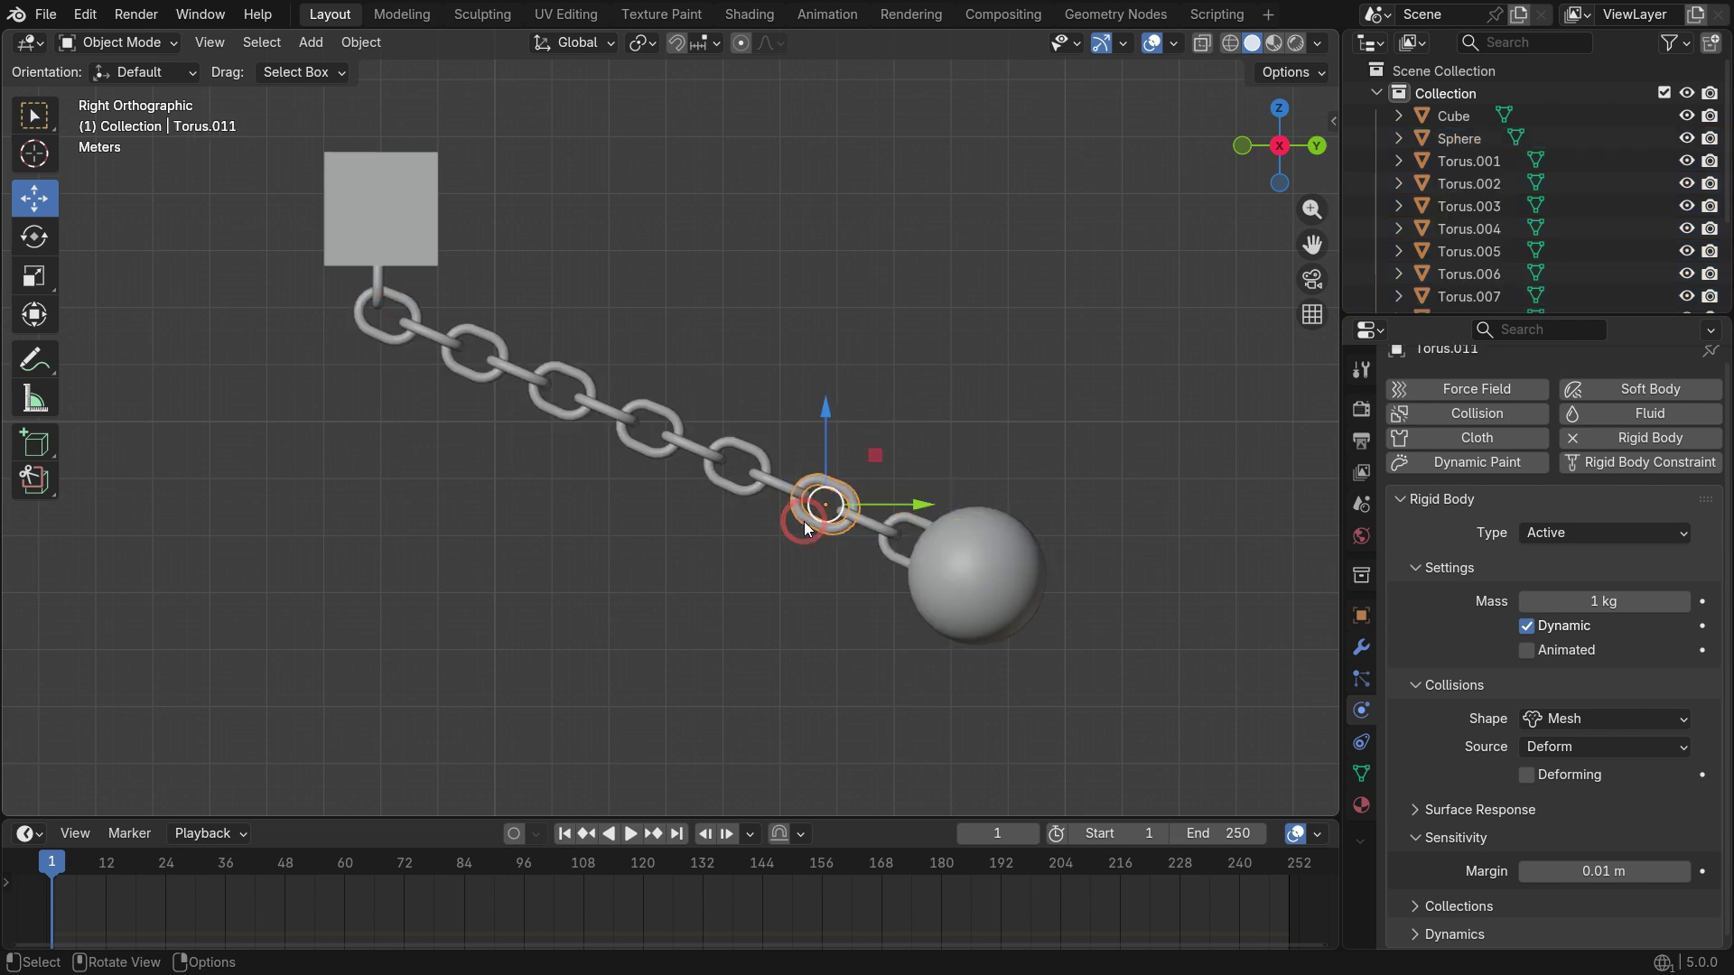
left_click(793, 573)
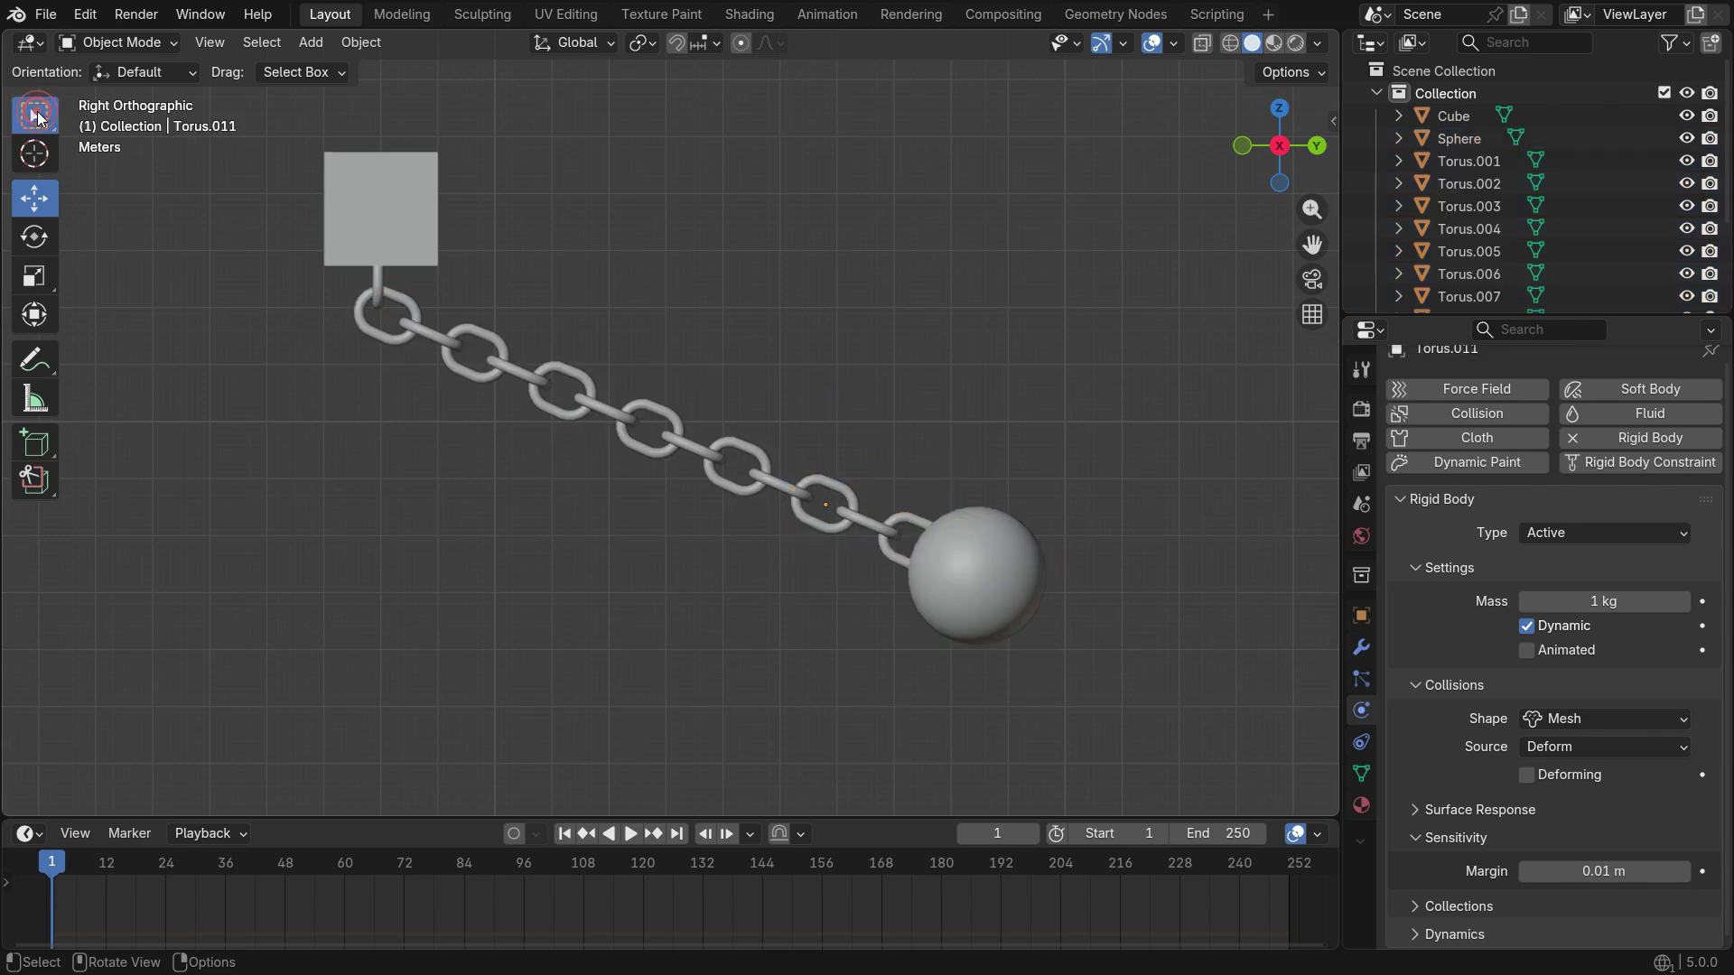
Play the simulation to watch the chain swing, then rewind to frame 1
left_click(38, 117)
scroll(699, 278, "down", 2)
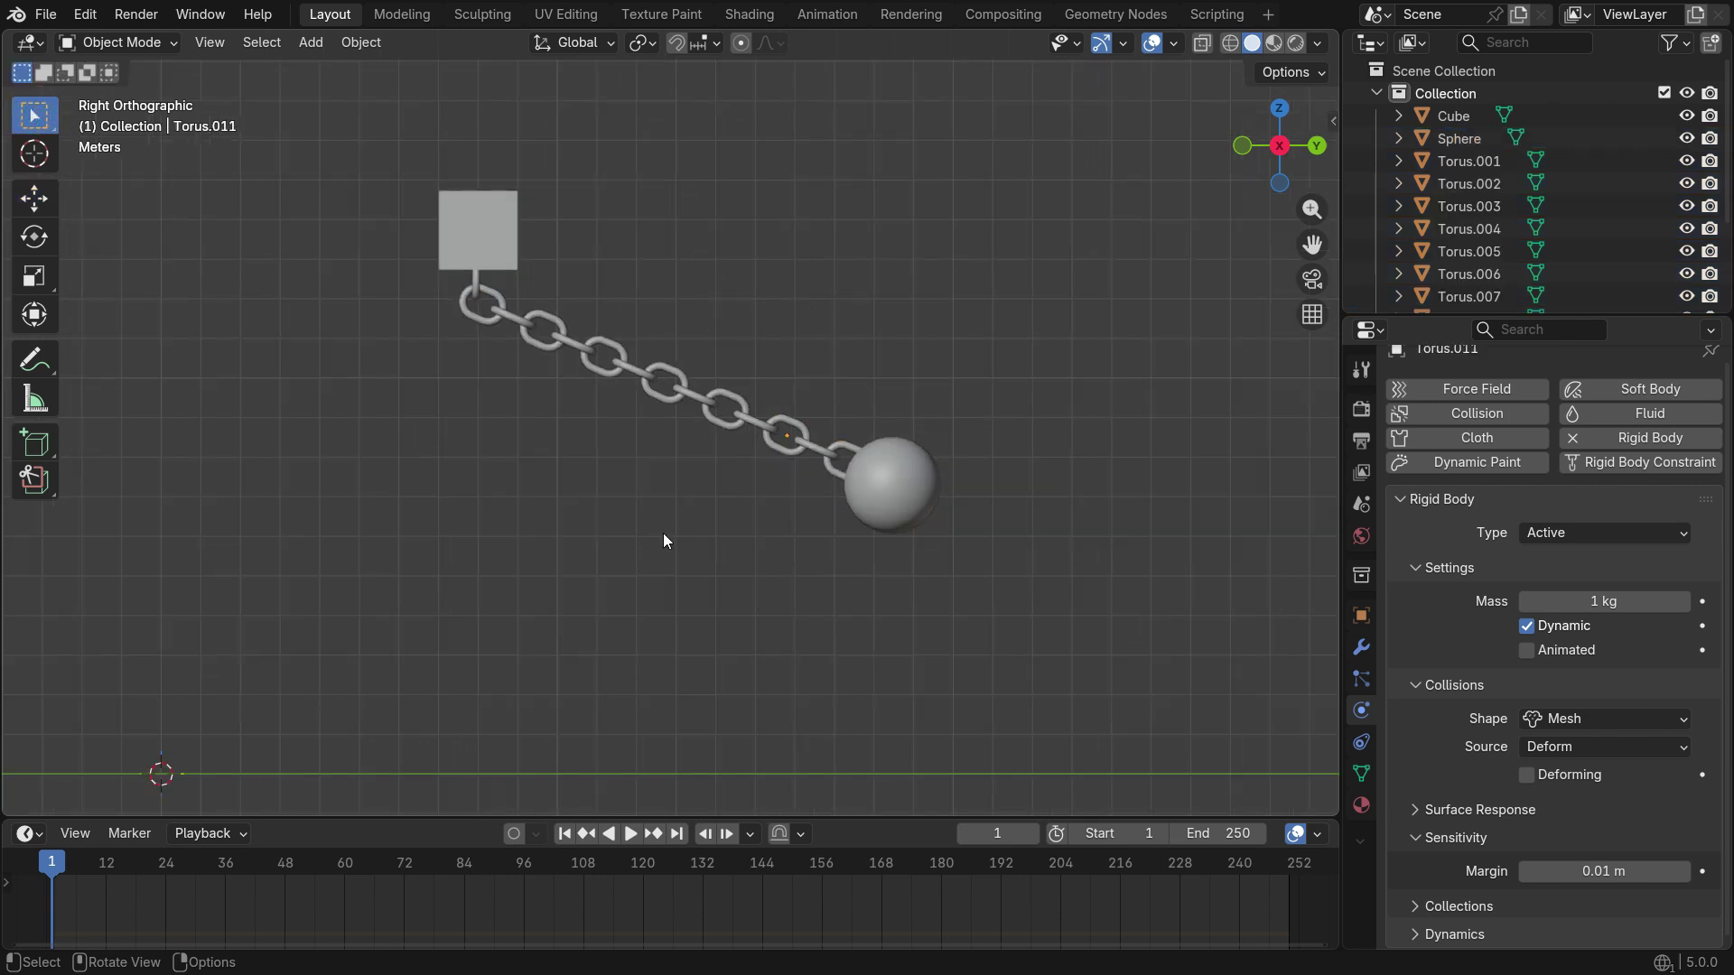
left_click(630, 834)
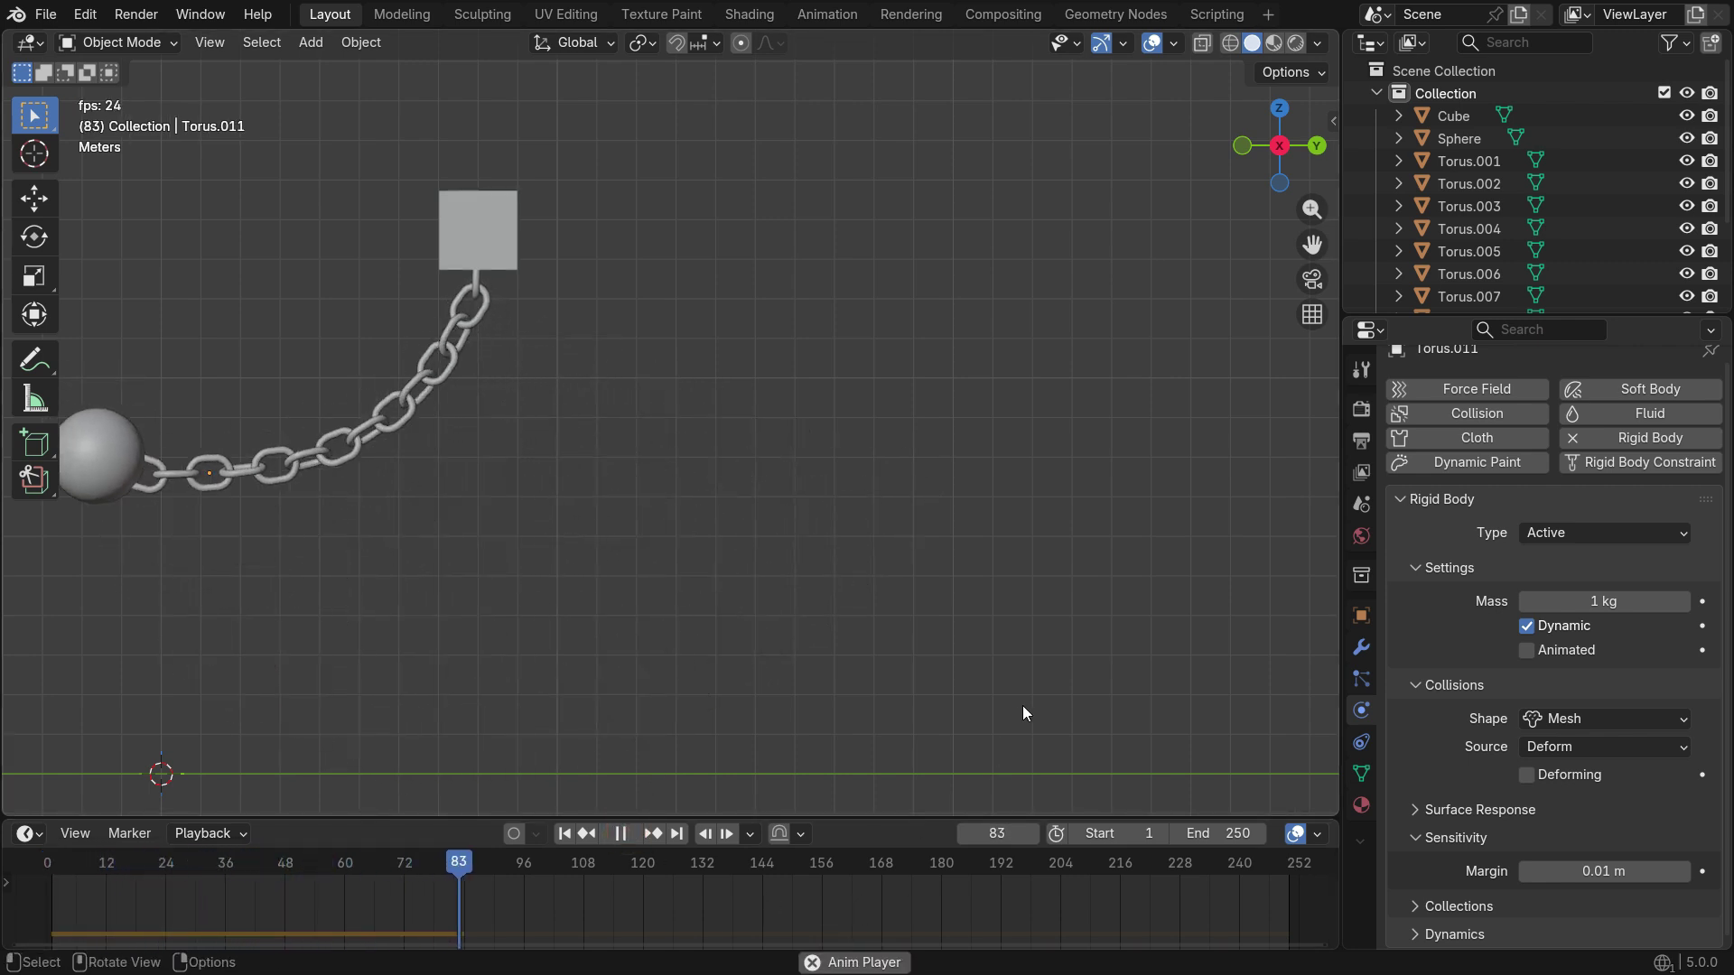
scroll(943, 601, "down", 2)
scroll(932, 621, "up", 1)
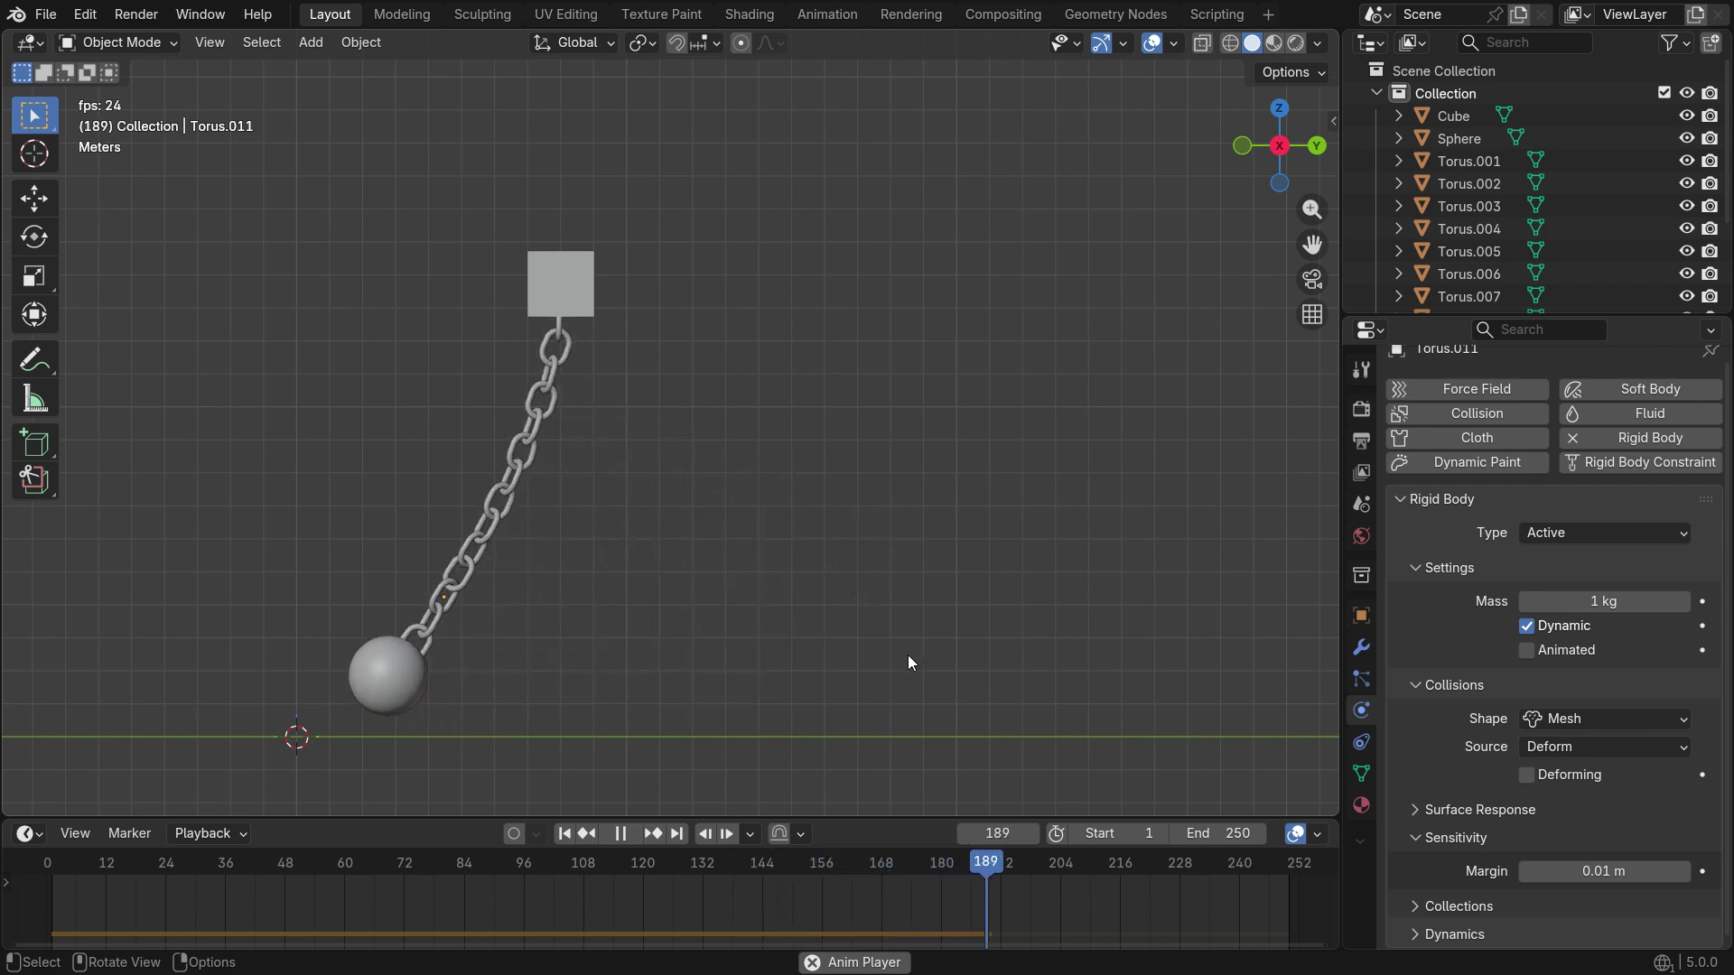
left_click(620, 834)
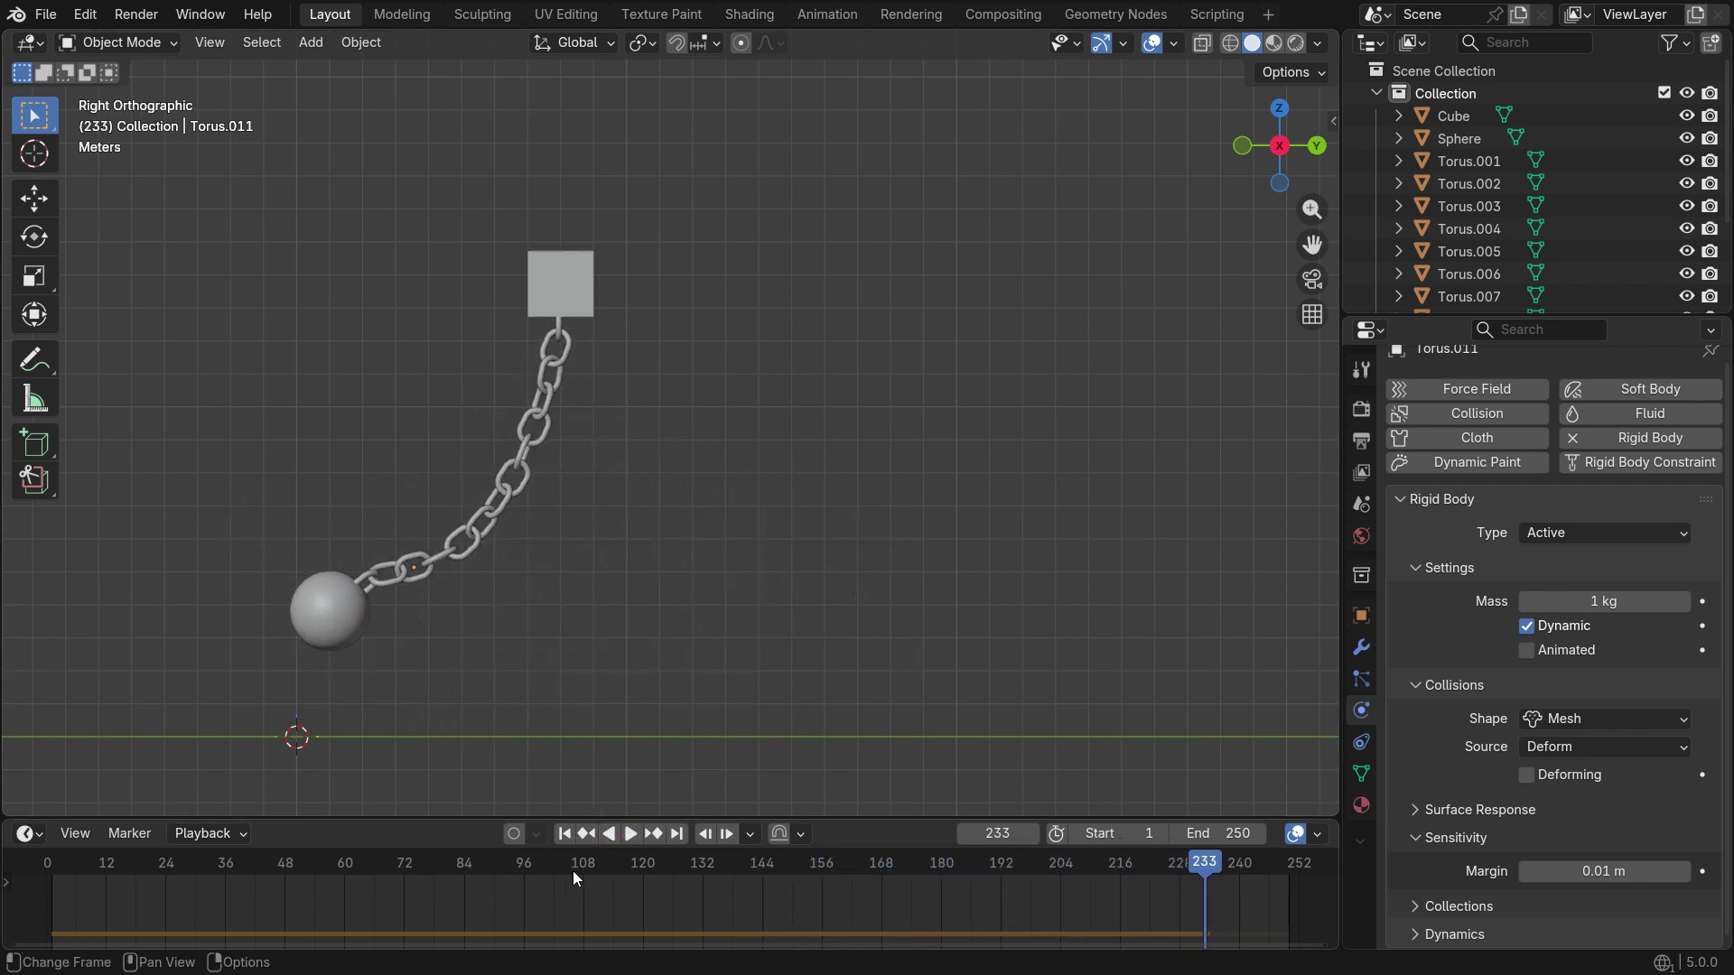
left_click(564, 834)
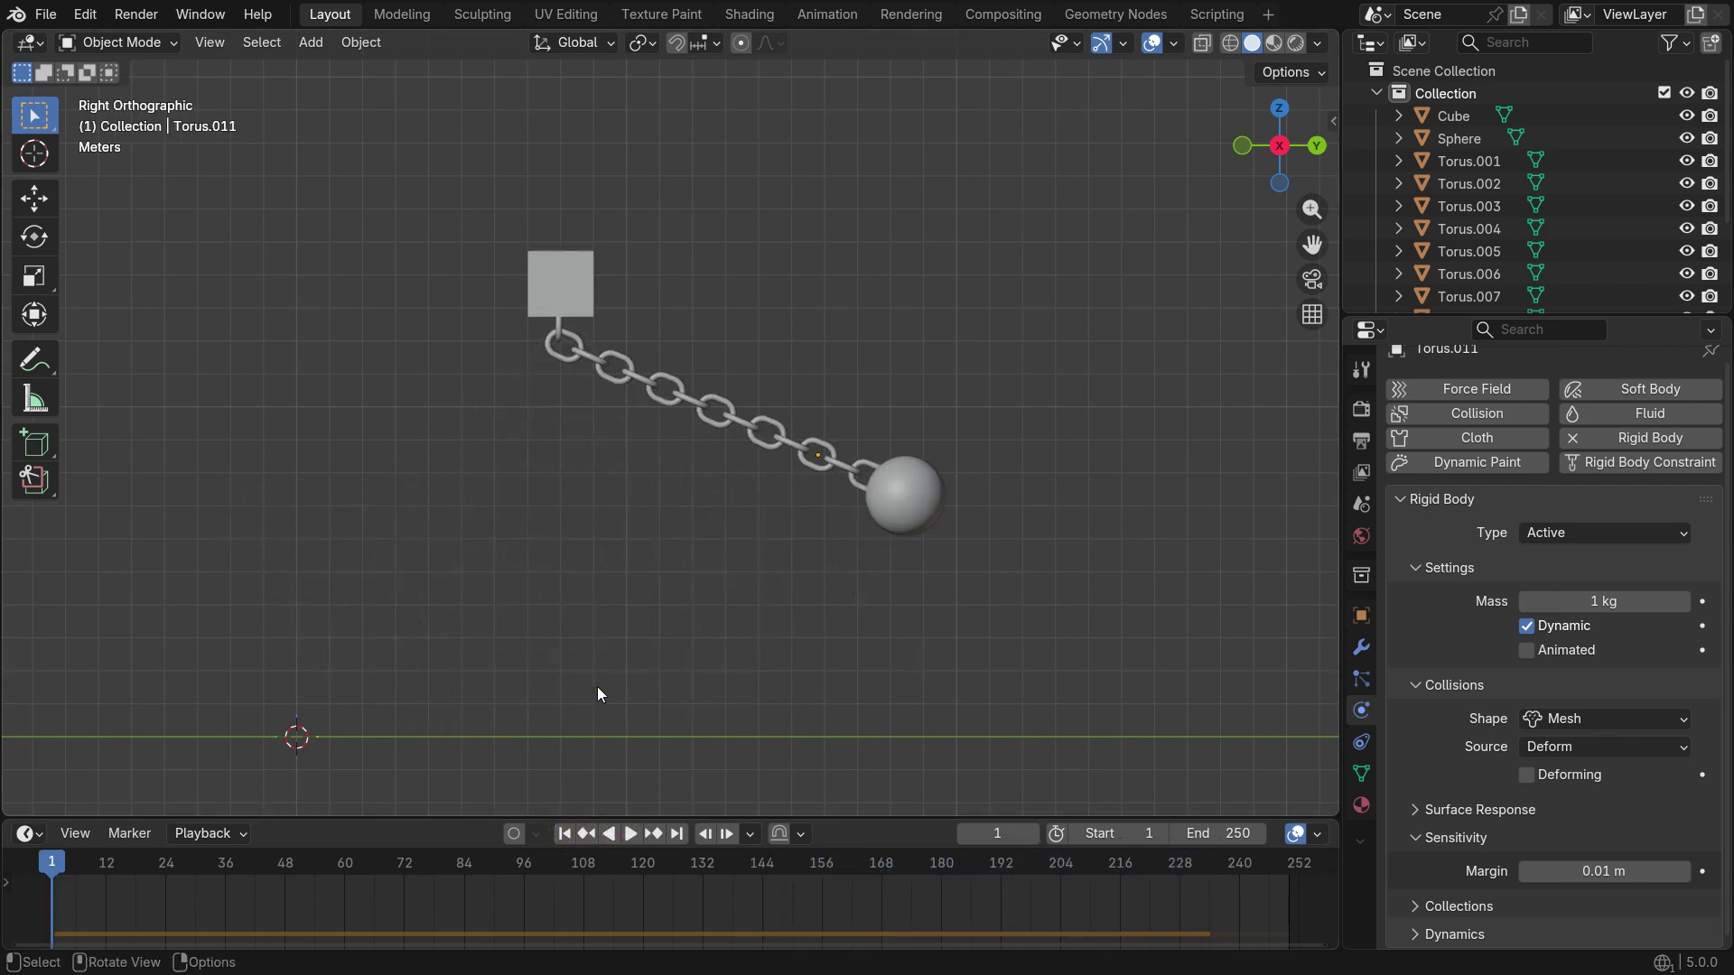
Raise the cube, chain and sphere together along Z with the Move tool
scroll(510, 595, "down", 2)
left_click_drag(432, 291, 898, 658)
scroll(521, 436, "up", 1)
left_click(36, 200)
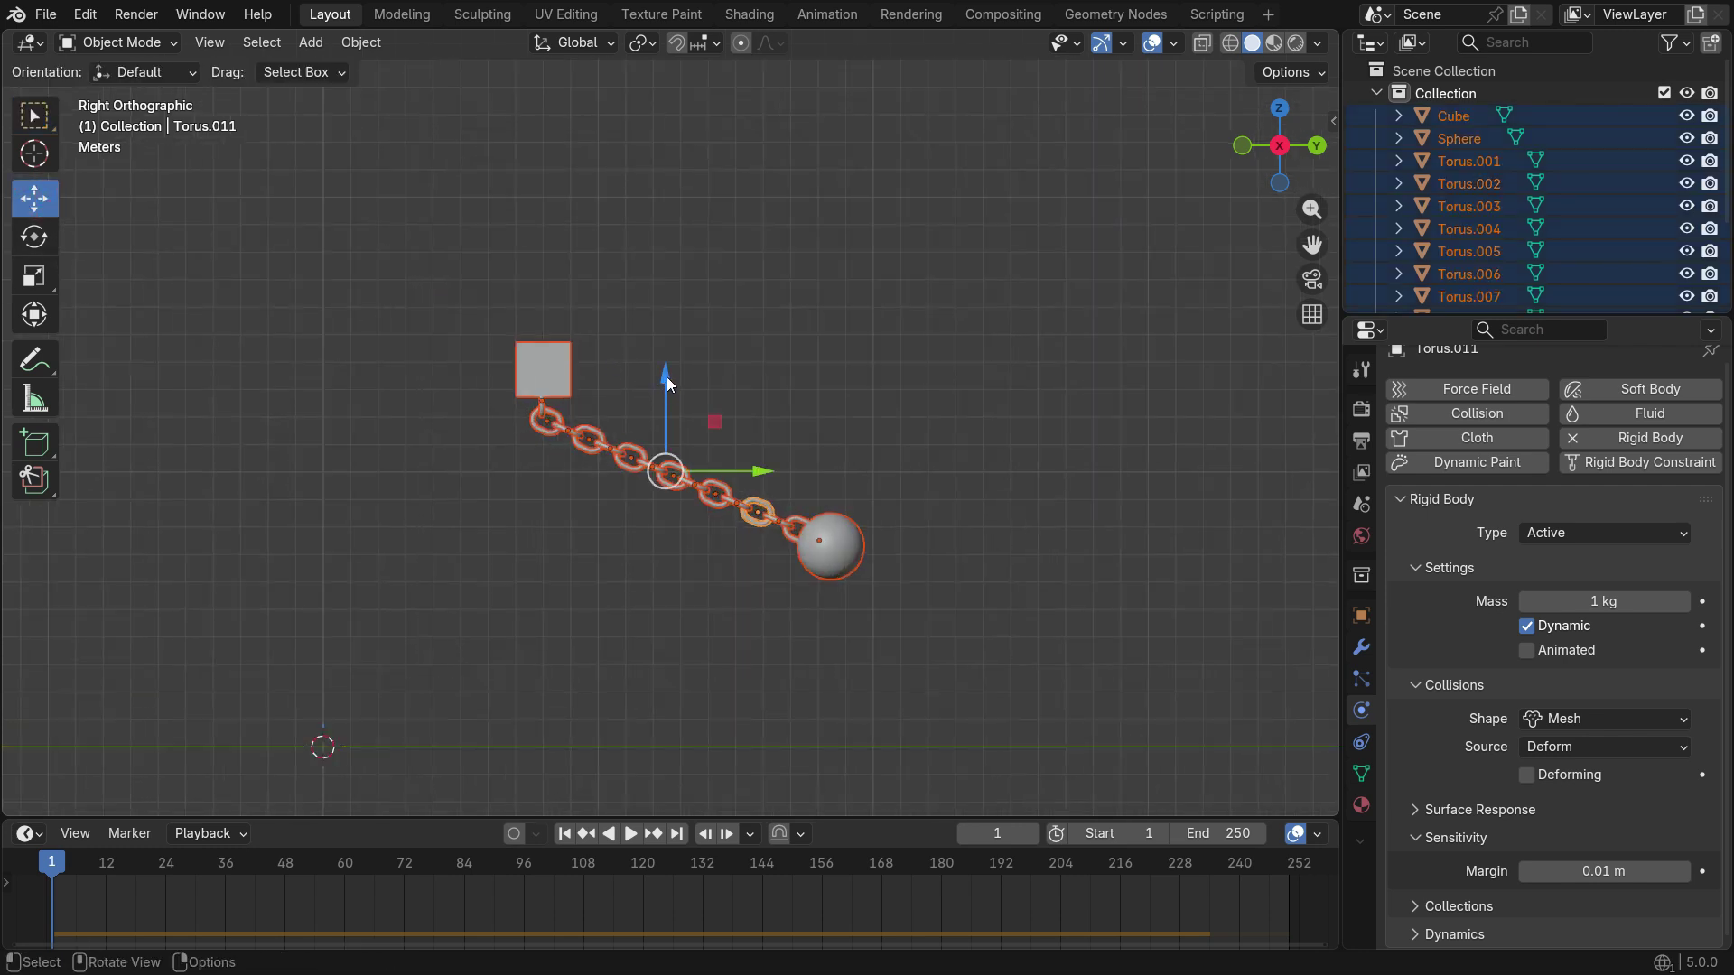
left_click_drag(667, 376, 677, 376)
left_click(739, 621)
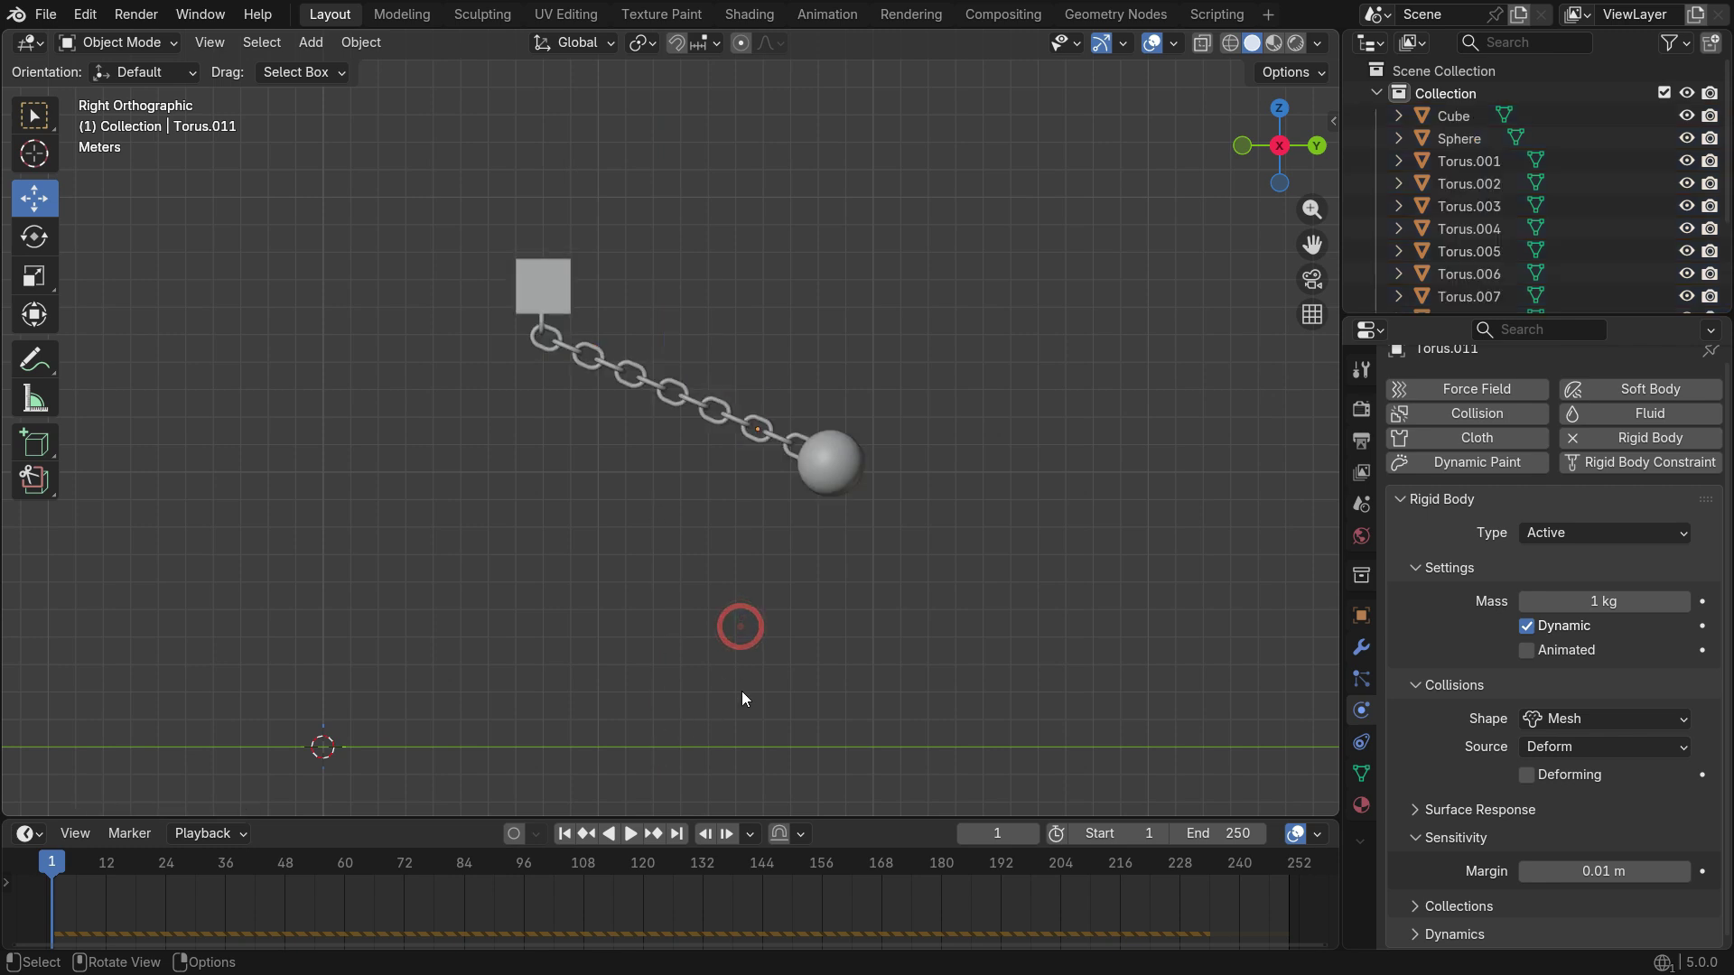
Replay the simulation to confirm the chain swings, ending back at frame 1
left_click(629, 834)
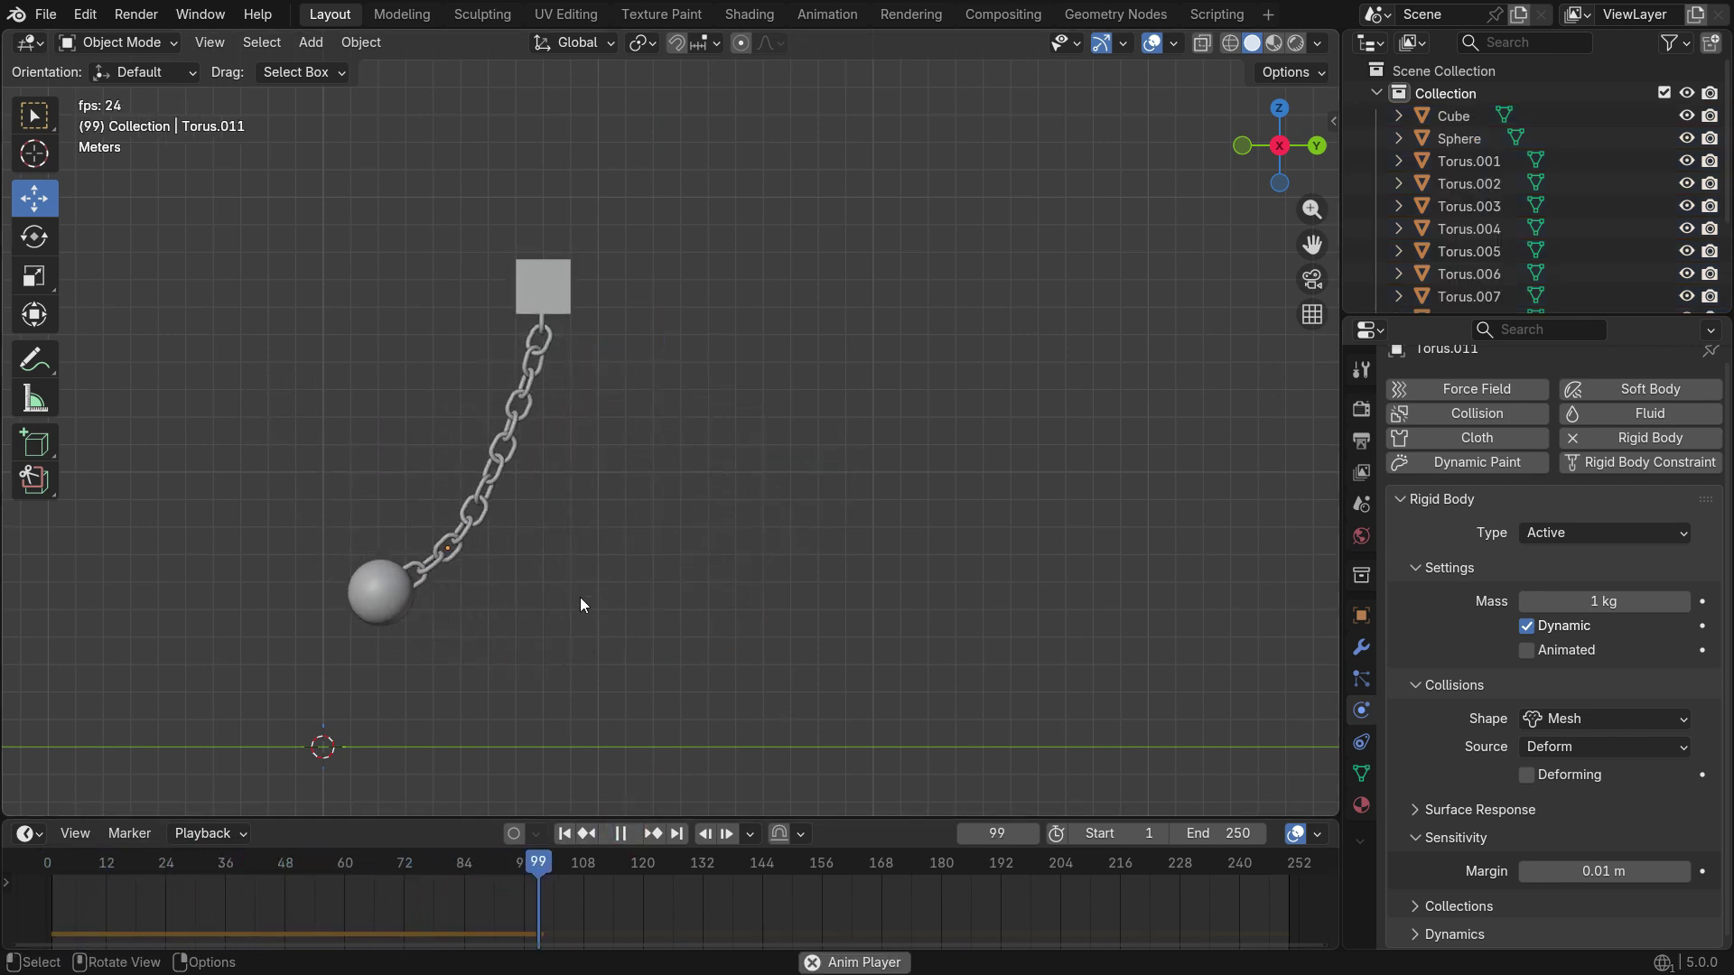
scroll(535, 527, "up", 1)
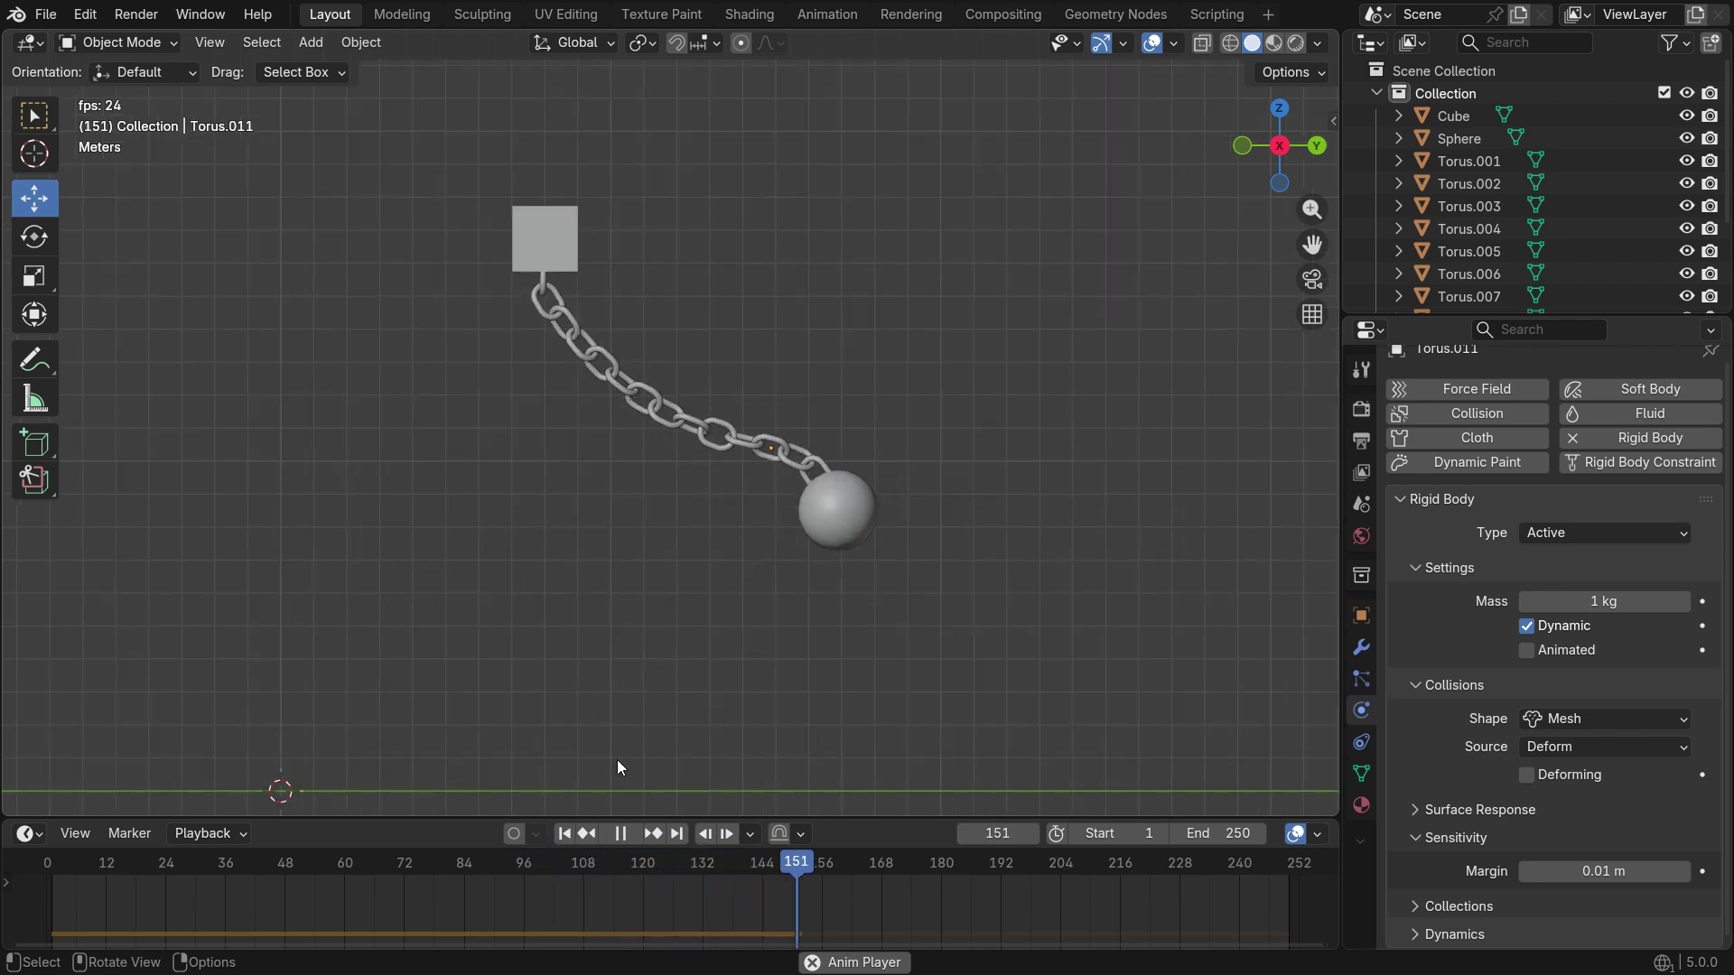
left_click(622, 833)
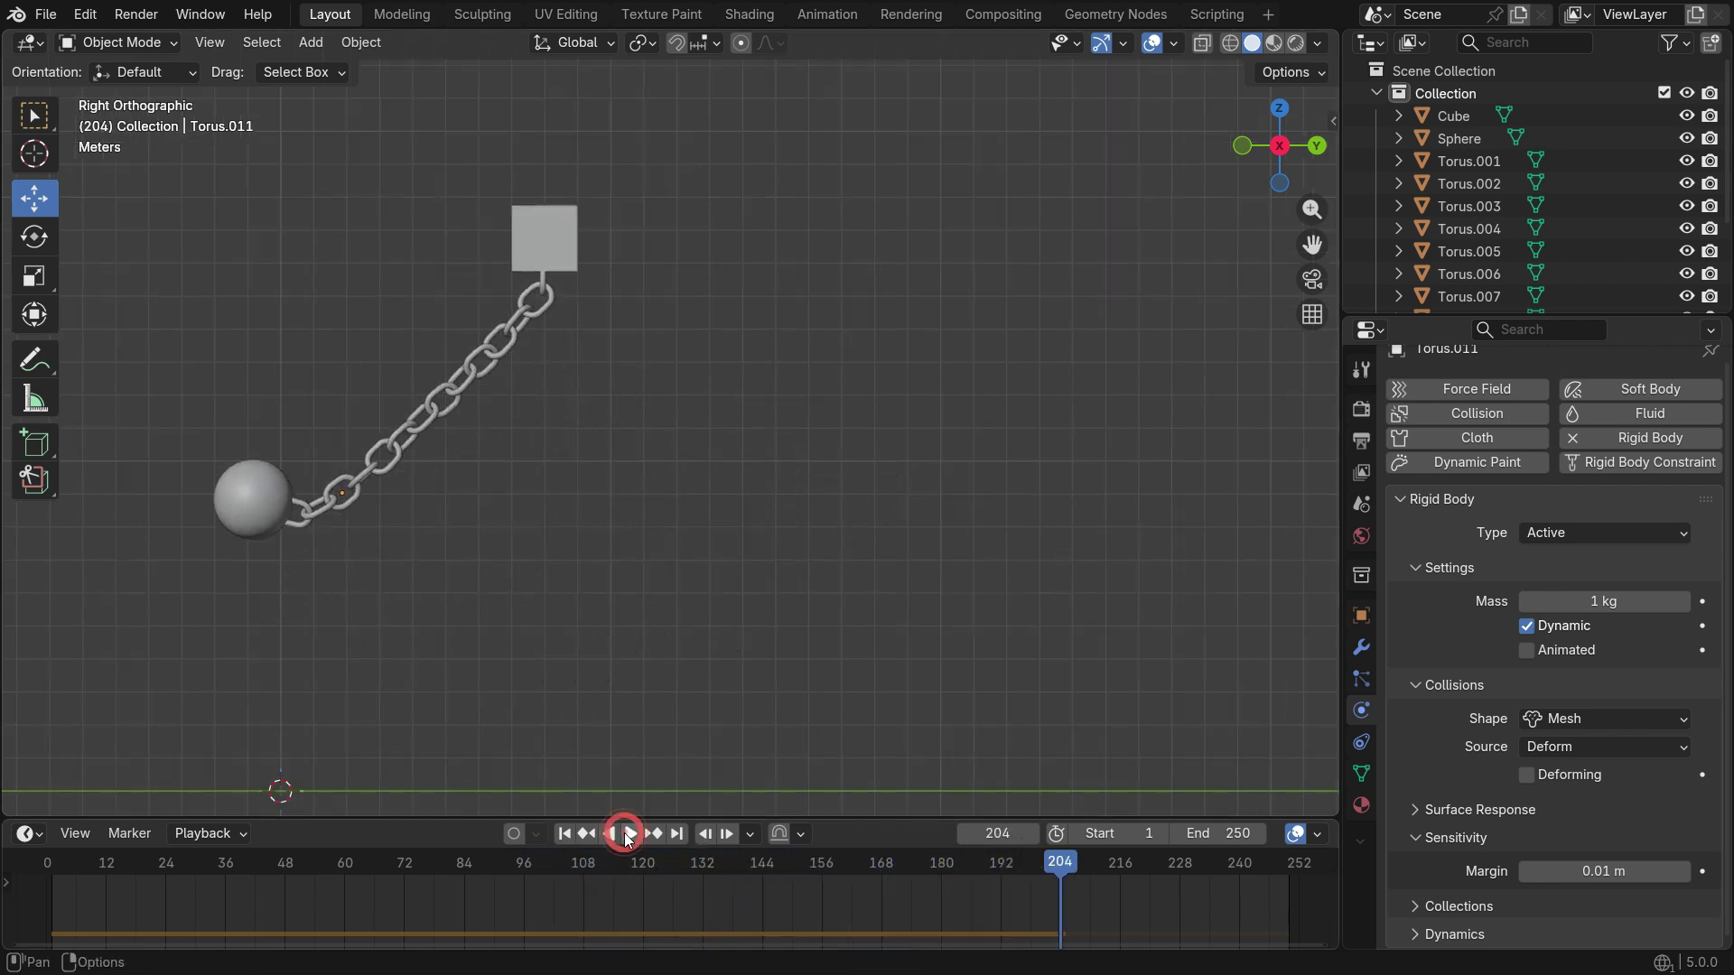
left_click(565, 832)
left_click(629, 832)
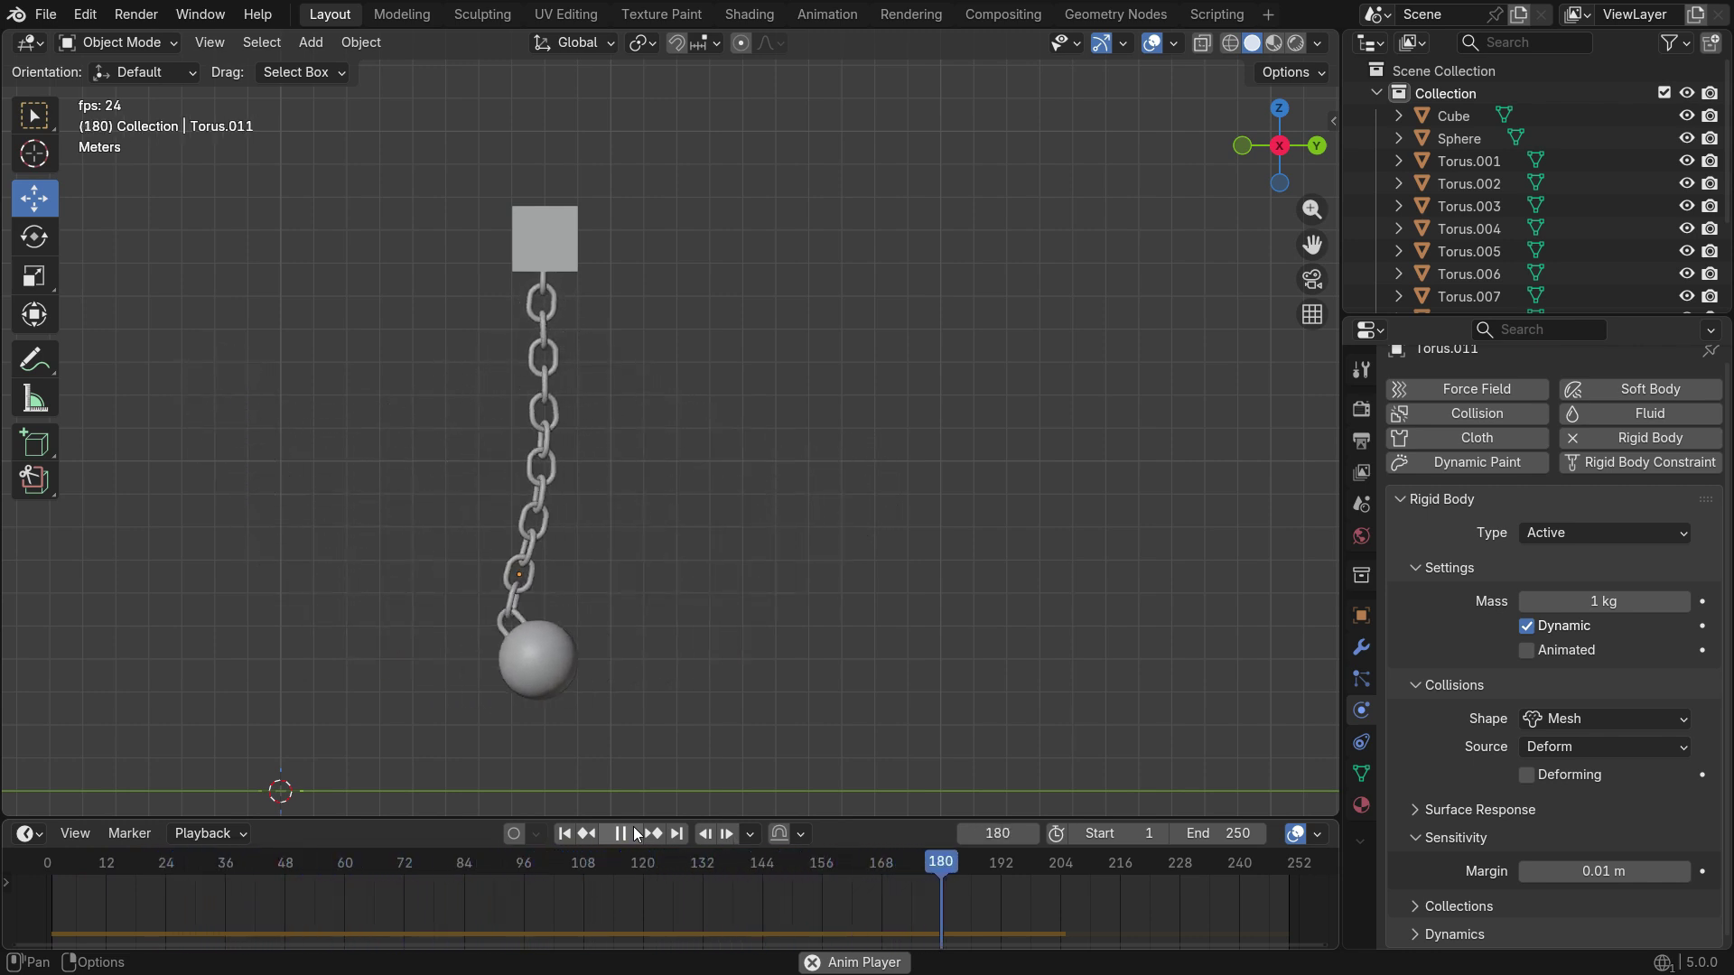
left_click(635, 834)
left_click(565, 834)
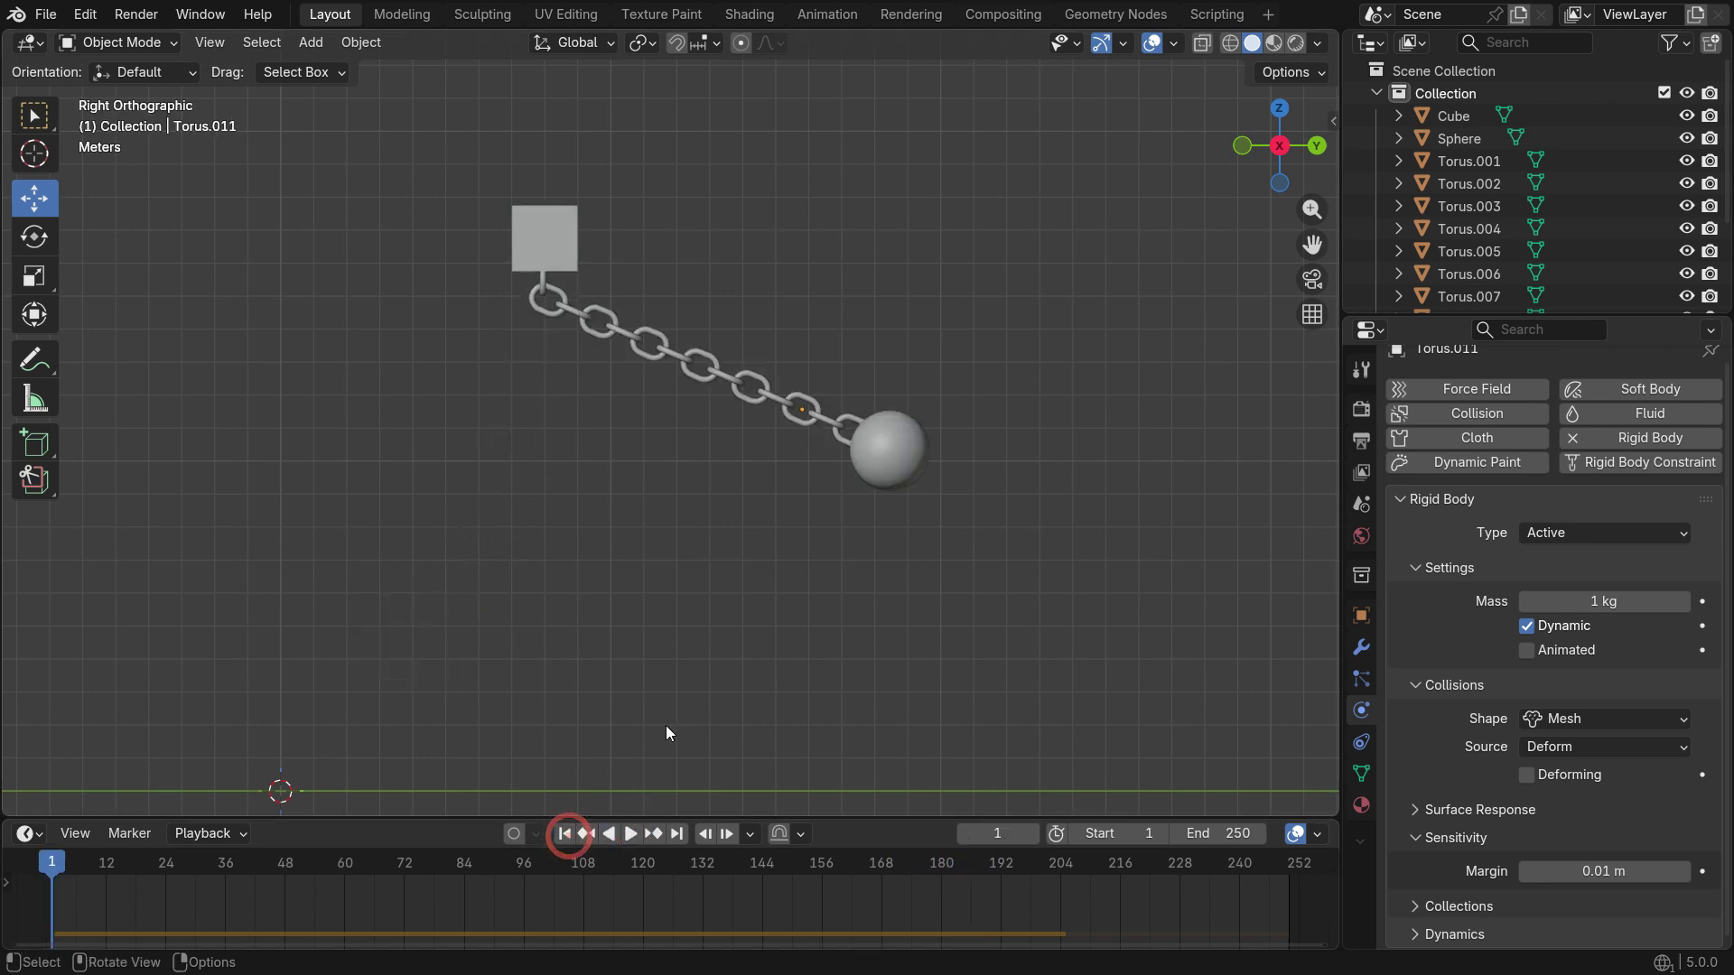
middle_click_drag(702, 677, 664, 632)
Add a new cube mesh and expand its Add Cube settings
key("shift+a")
mouse_move(422, 332)
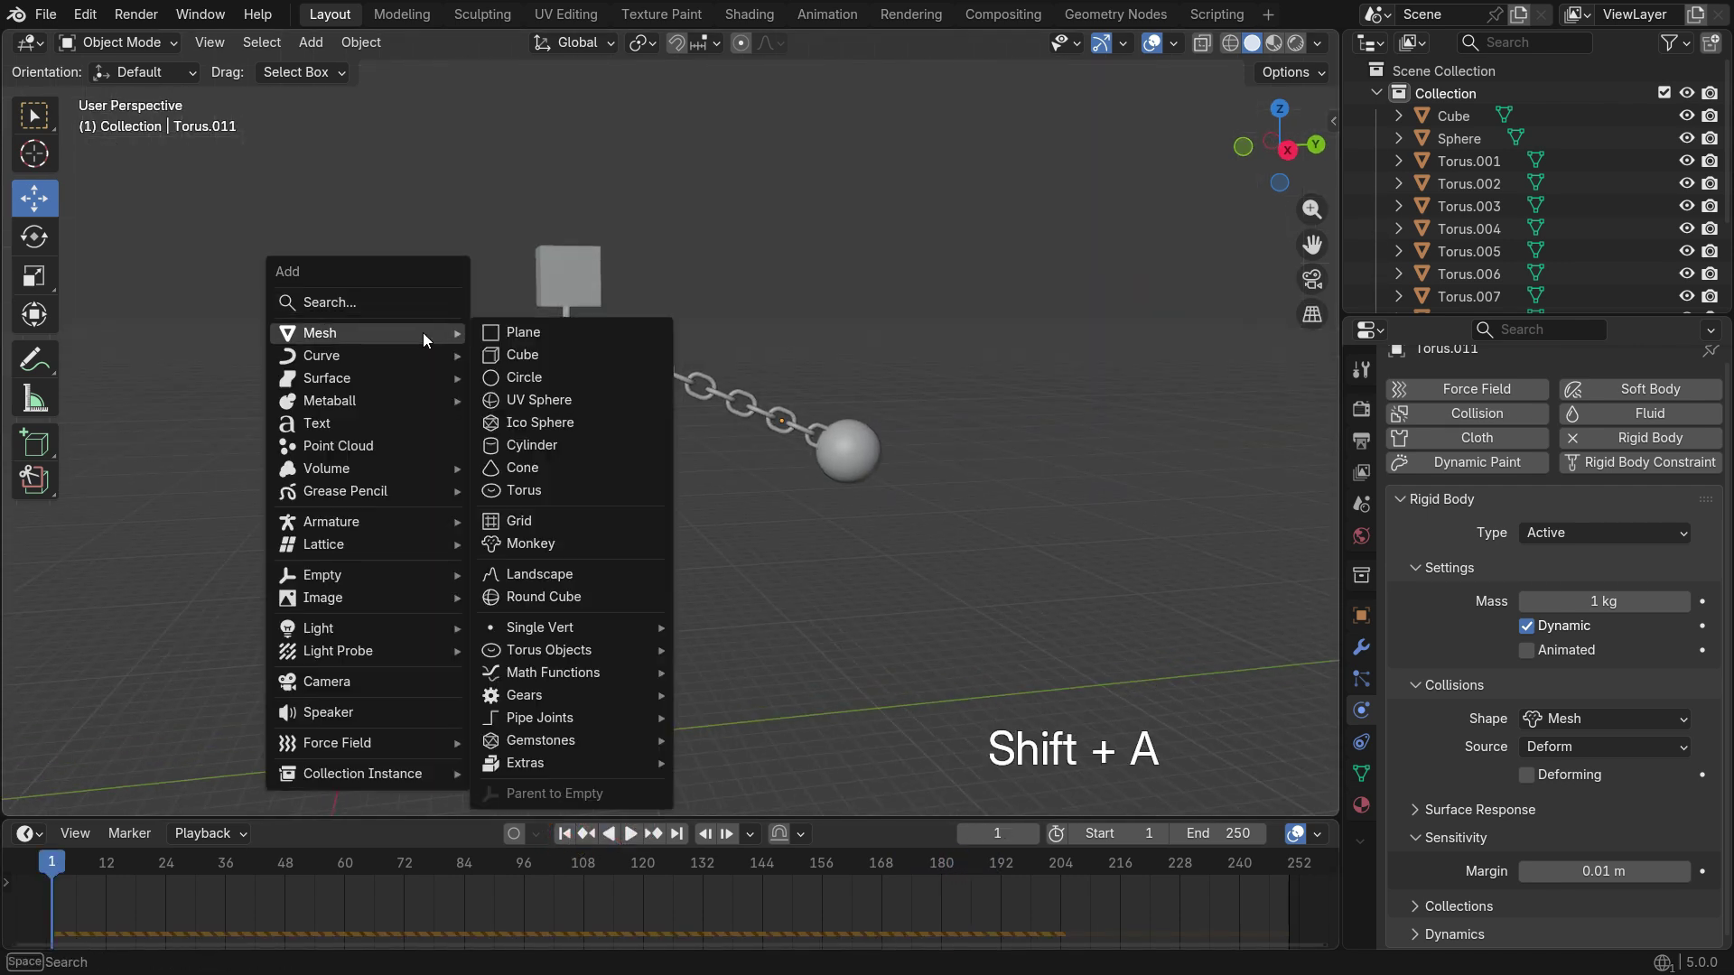
left_click(533, 357)
scroll(685, 531, "down", 2)
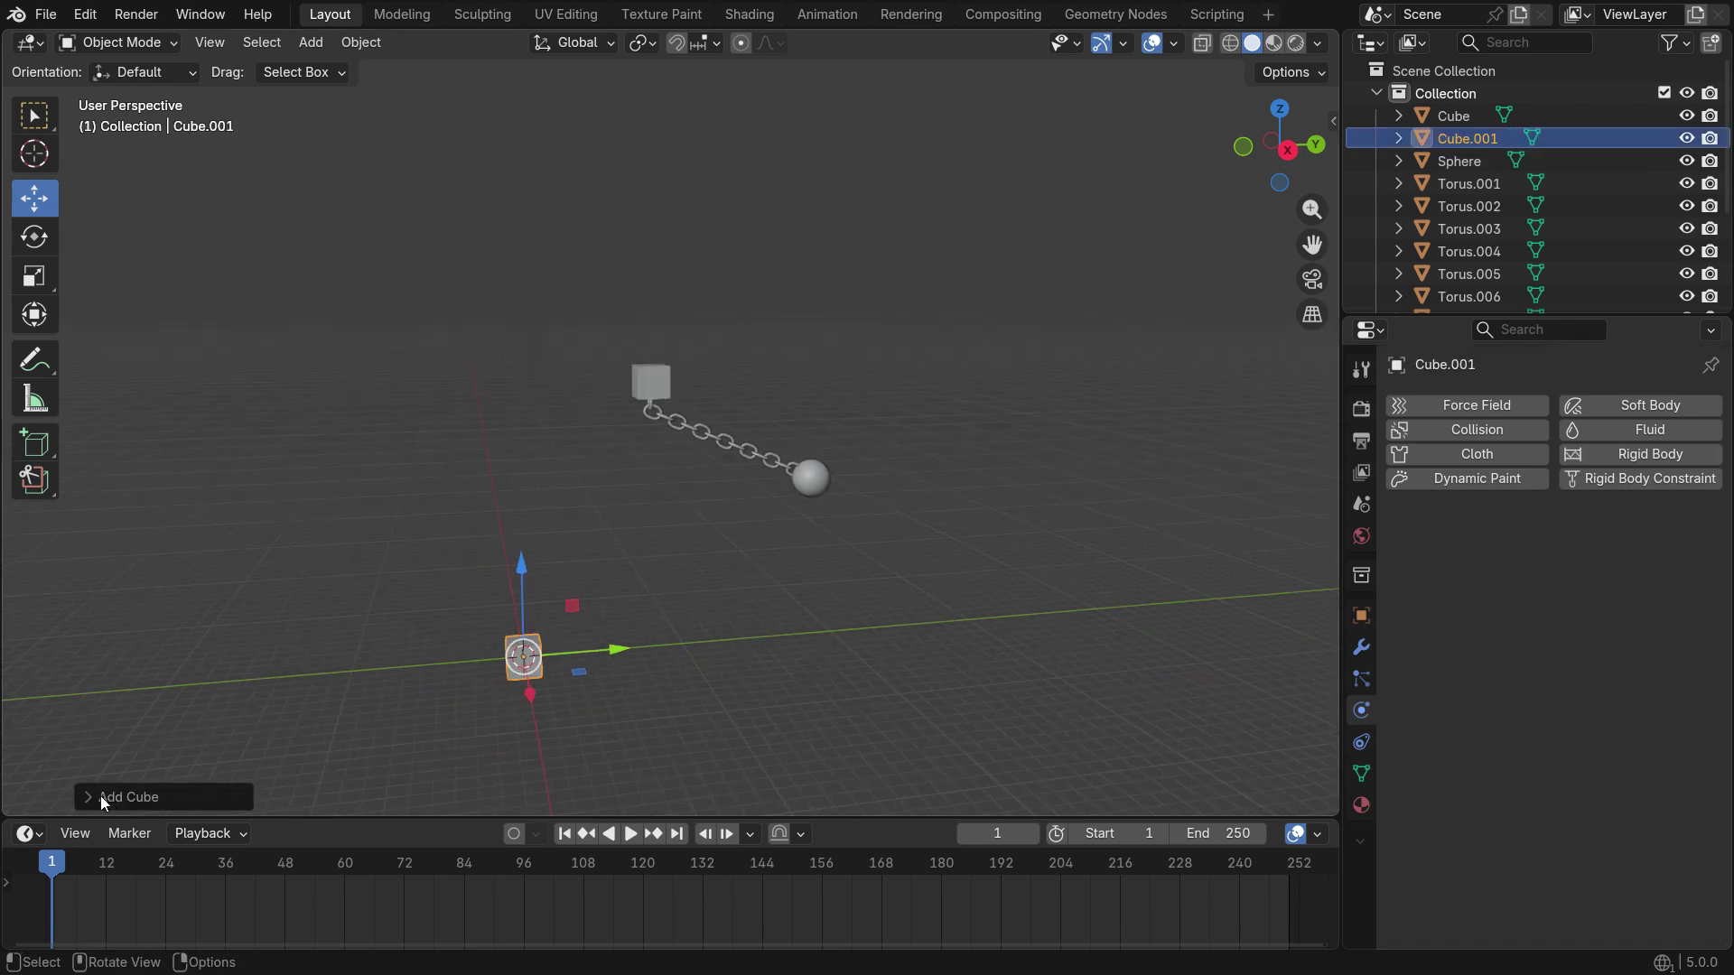
left_click(181, 798)
scroll(476, 692, "up", 5)
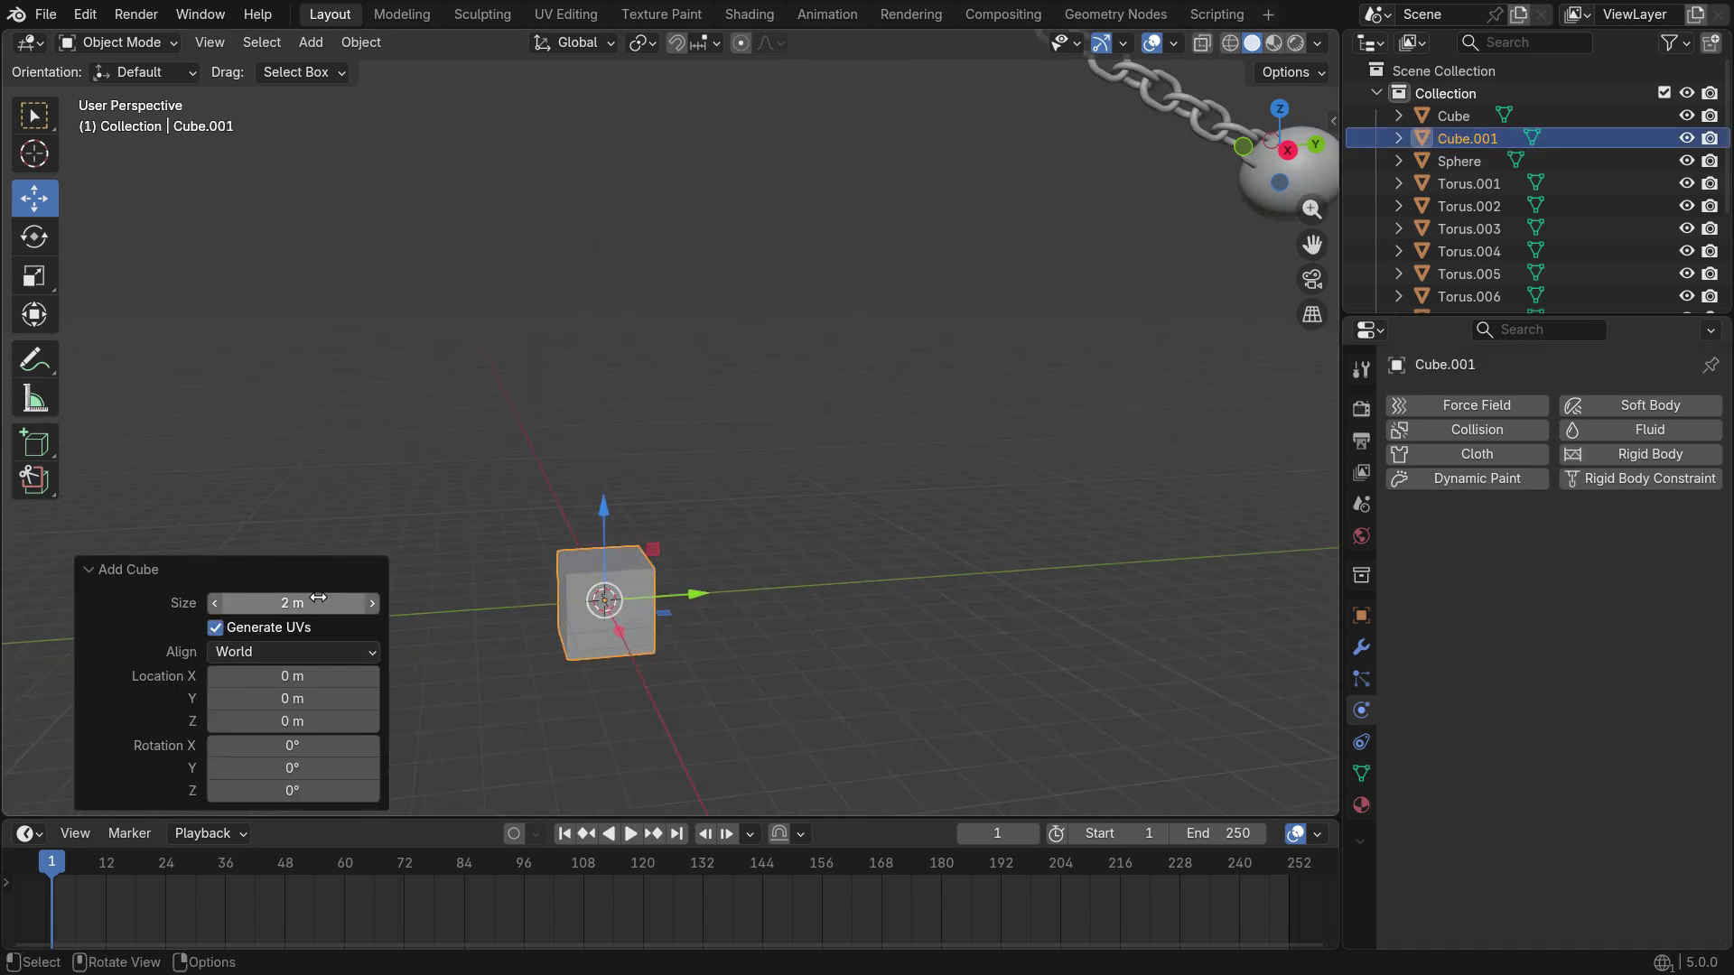
Set the new cube's size to 1 m and Z location to 0.5 m
left_click(320, 600)
type("1")
key("Return")
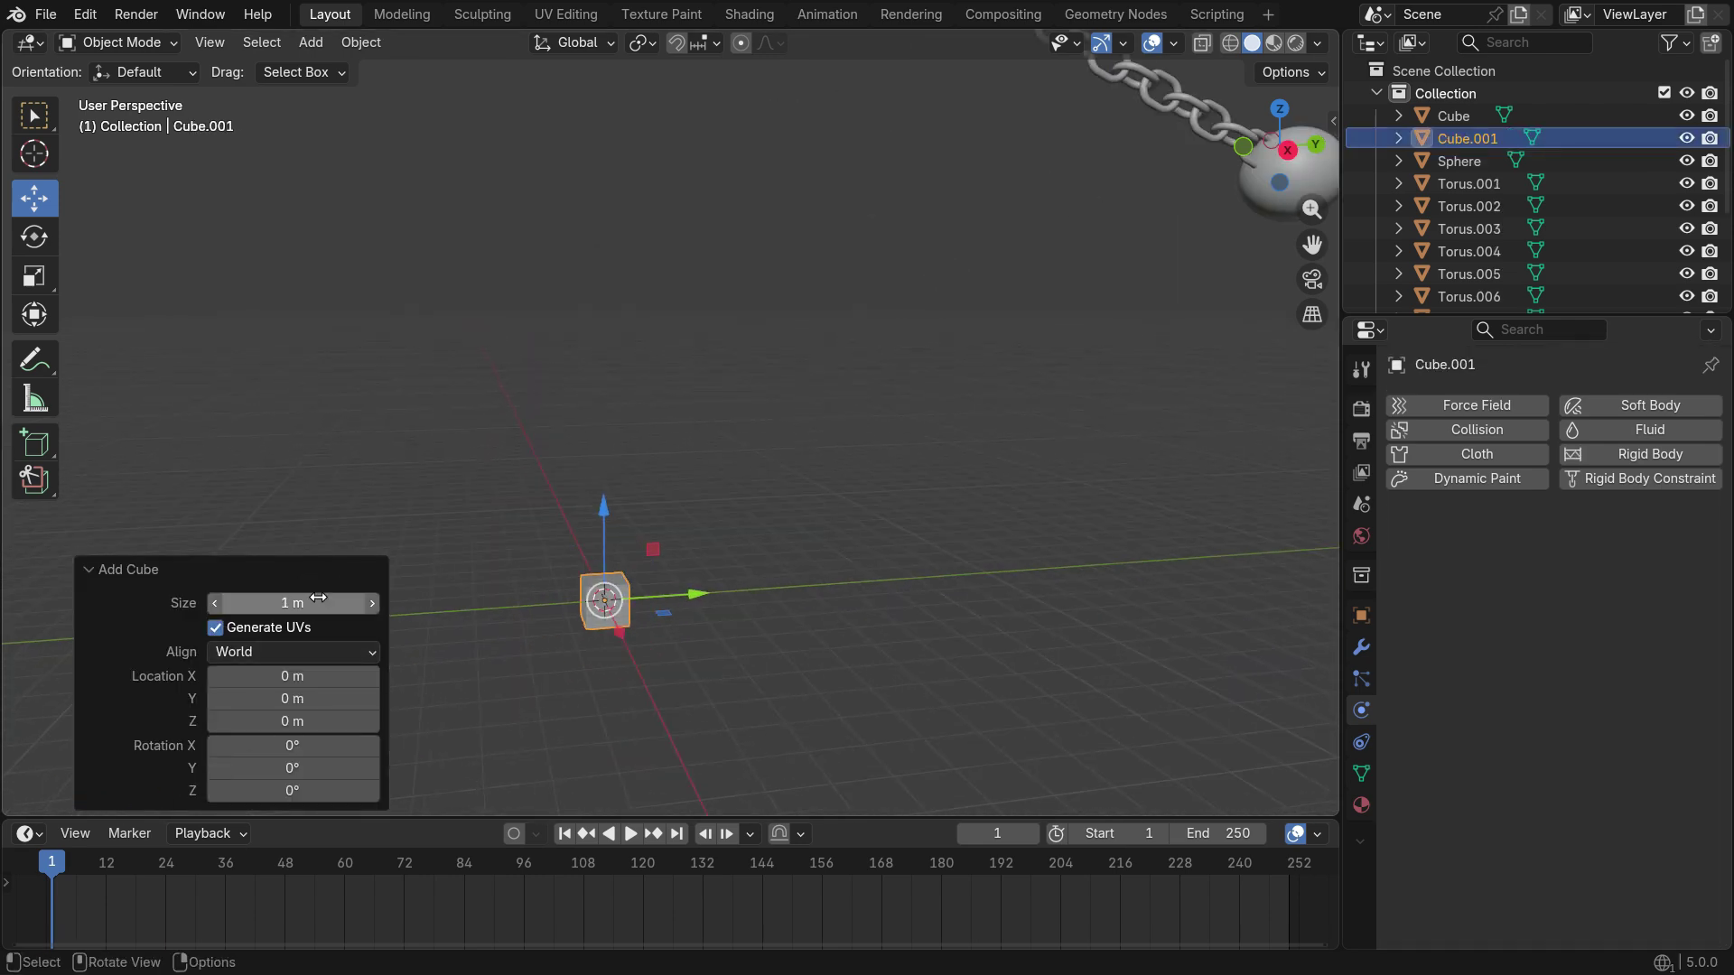
left_click(312, 721)
type("0.5")
key("Return")
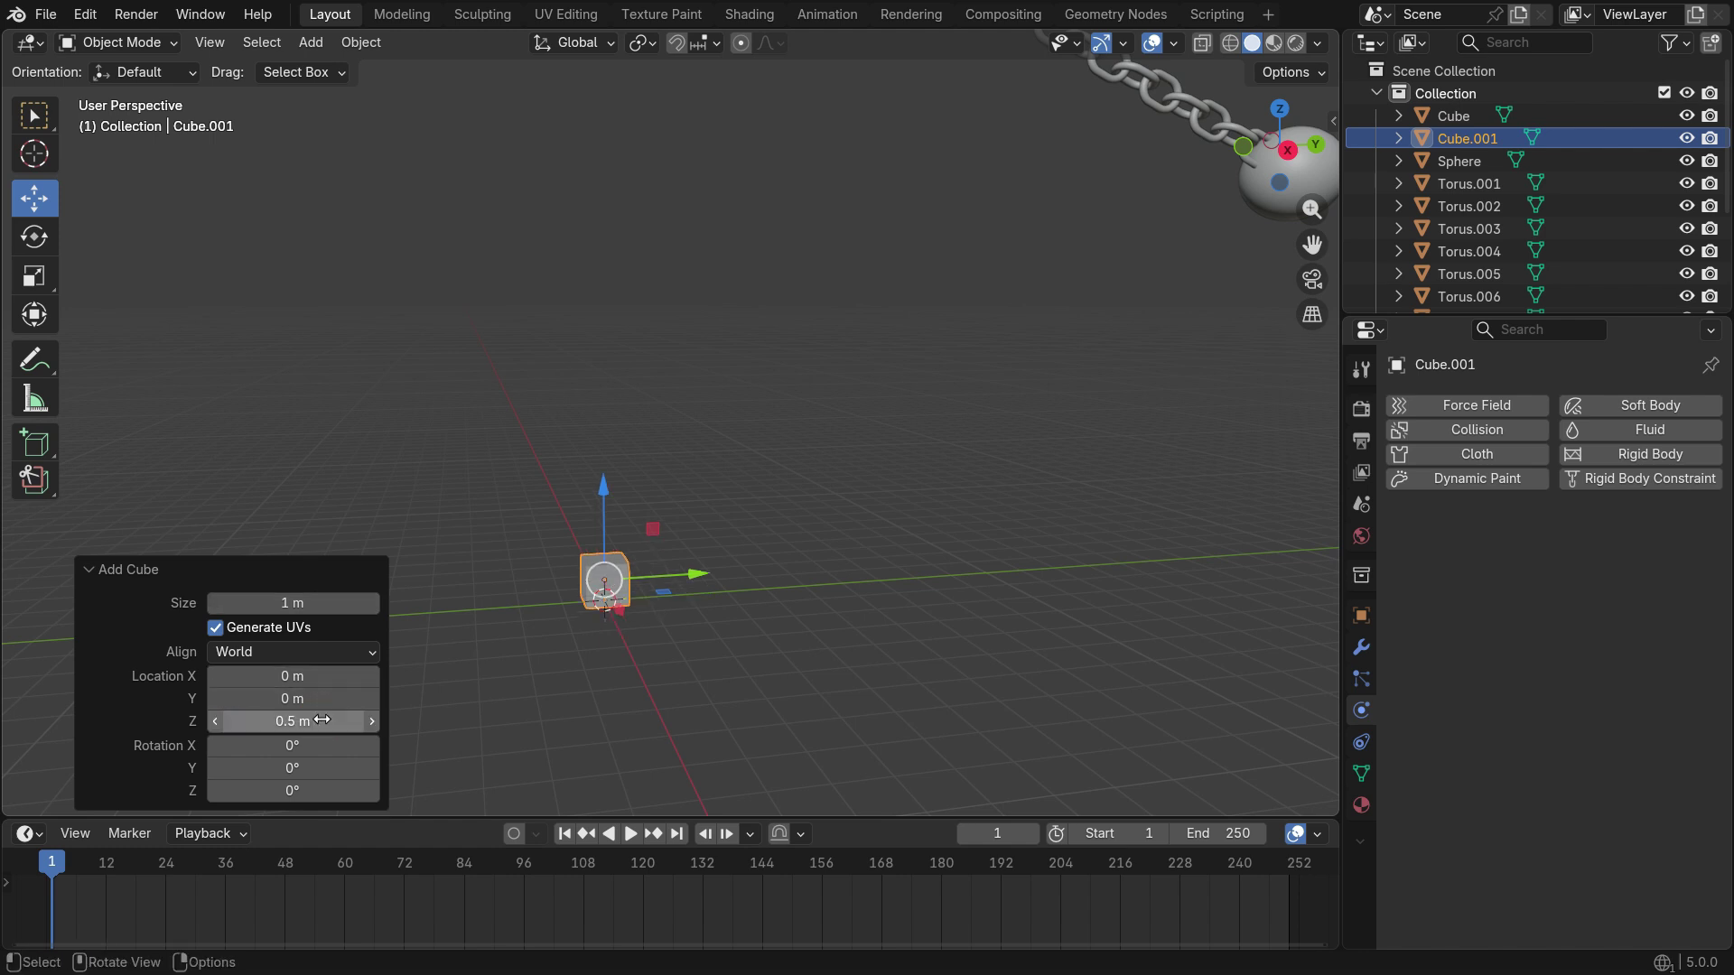
left_click(88, 569)
middle_click_drag(407, 601, 705, 652)
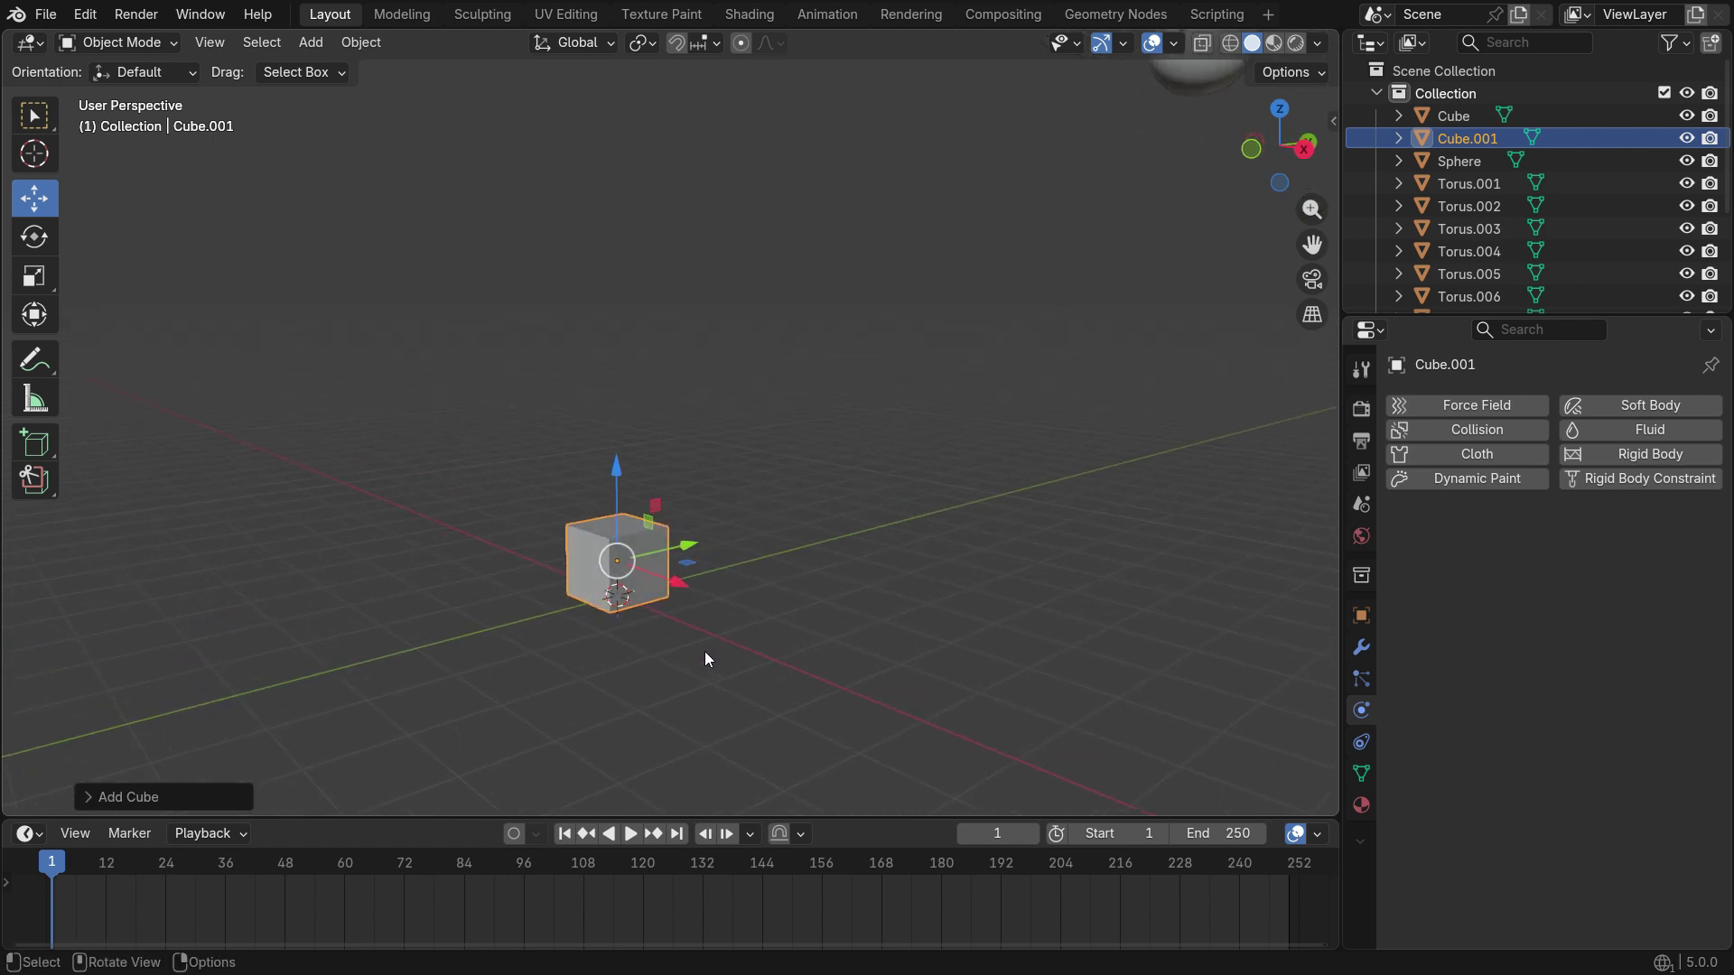
Add an Array modifier to Cube.001 with relative X offset 1.01
left_click(1361, 647)
left_click(1554, 405)
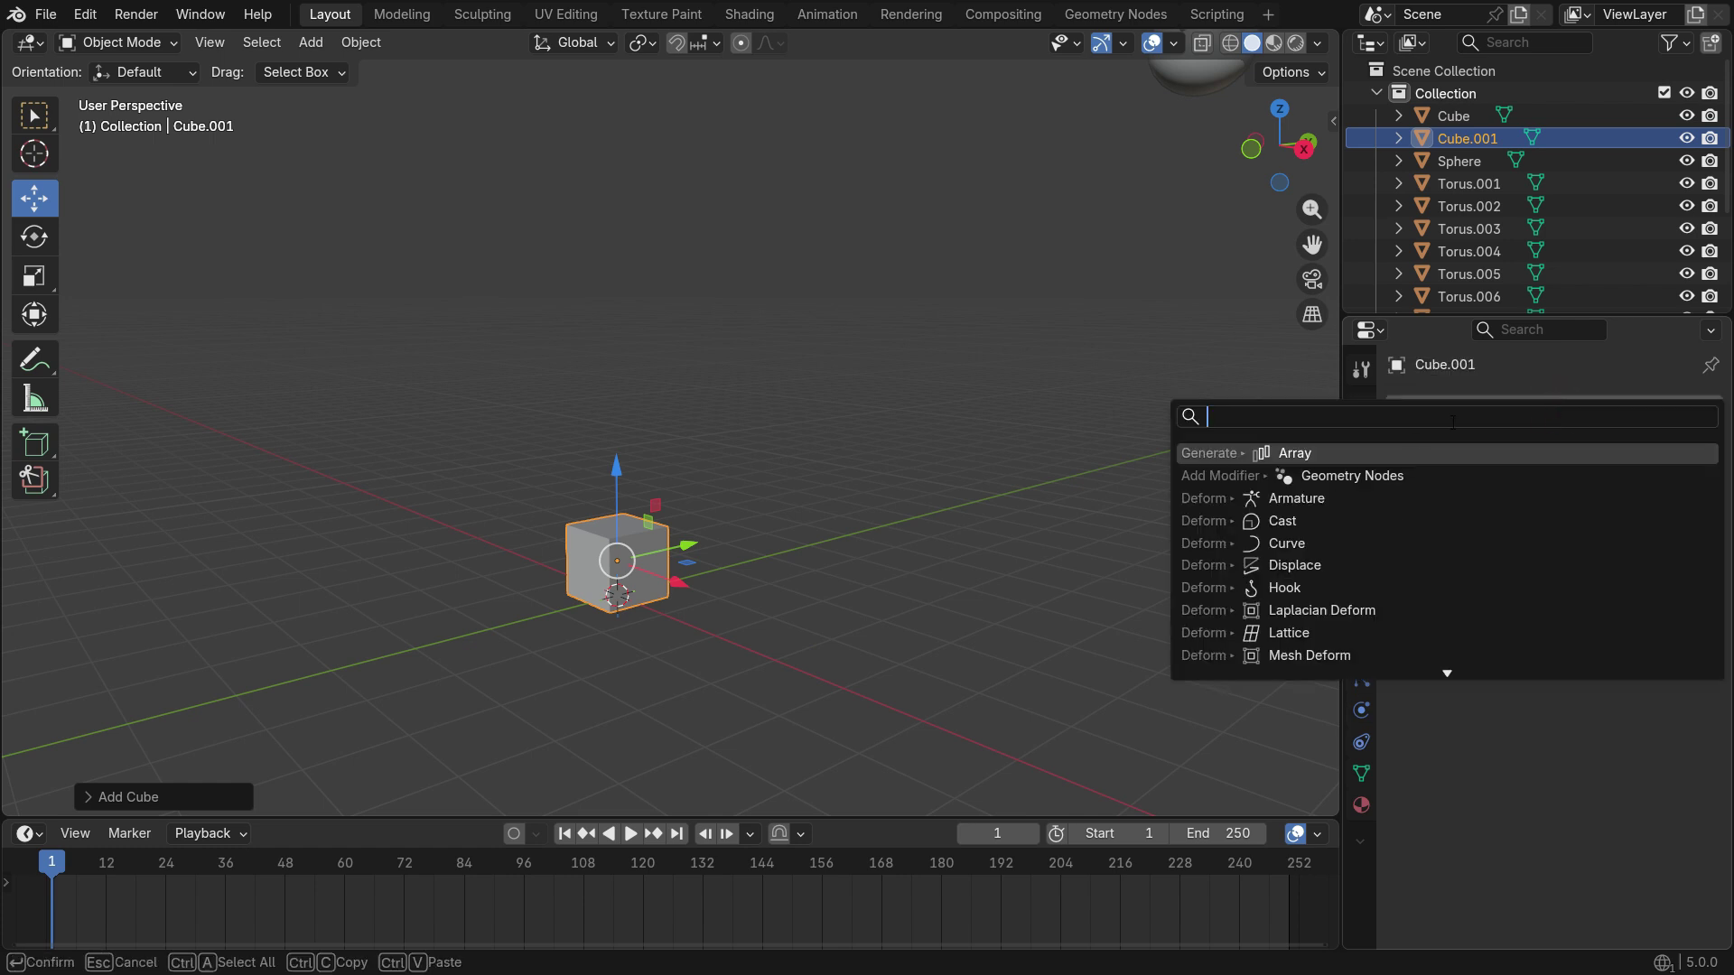
left_click(1406, 449)
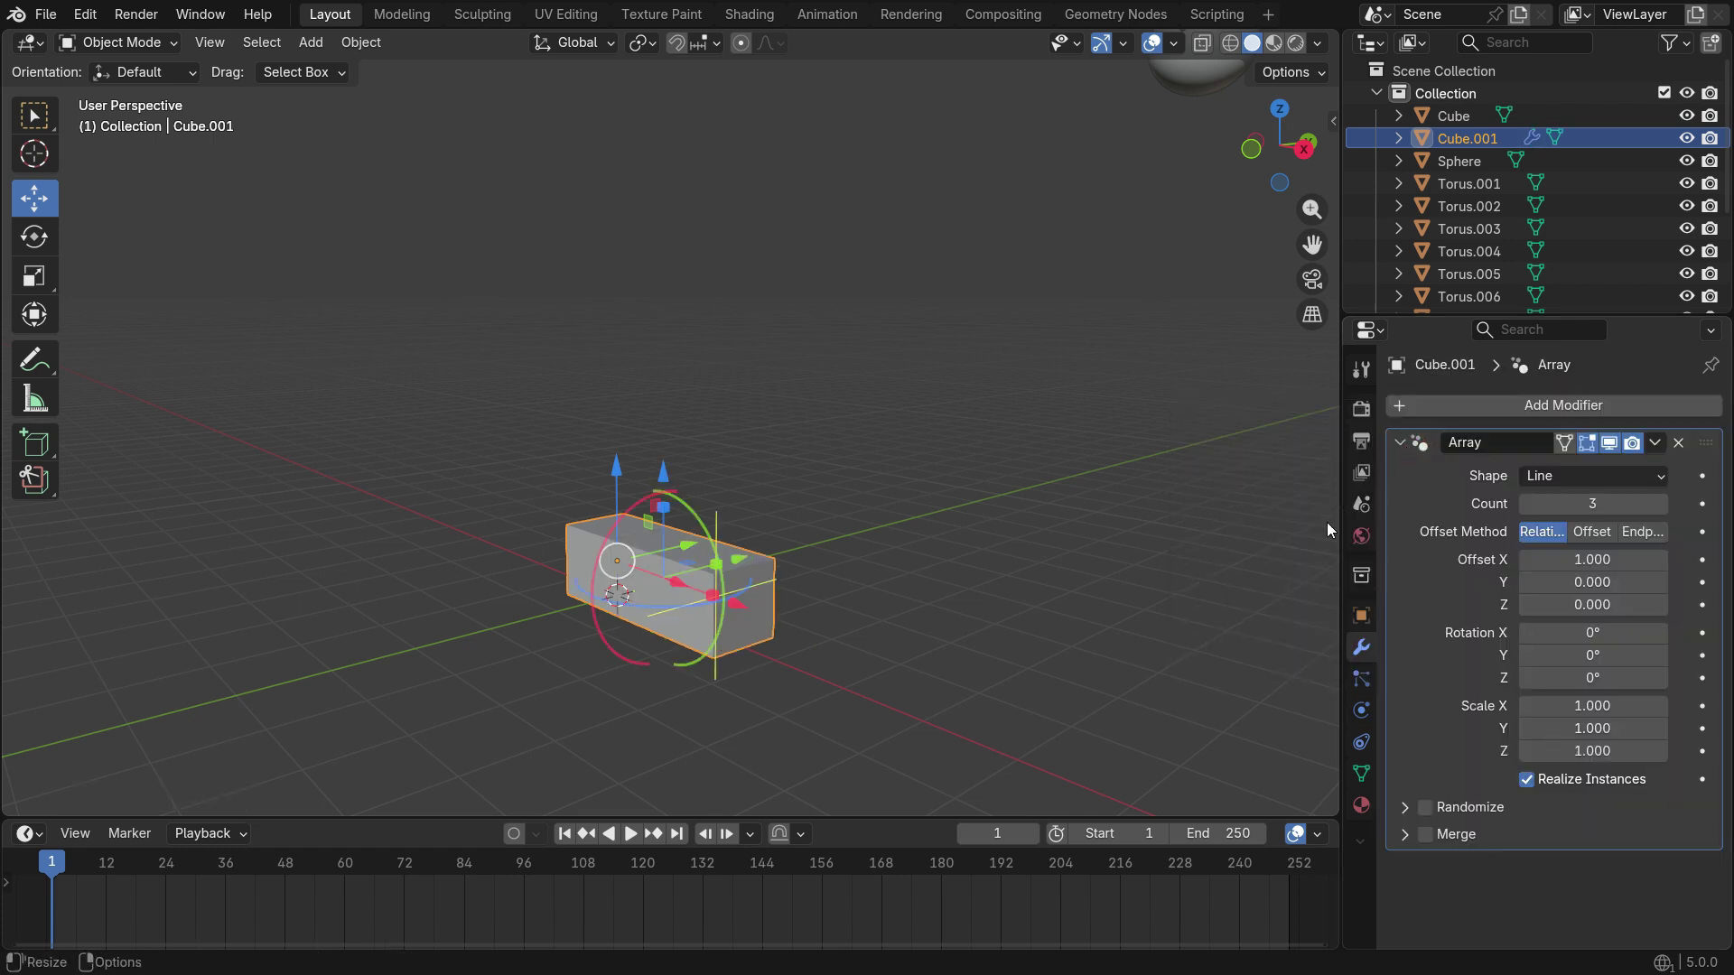
left_click_drag(1338, 528, 1330, 529)
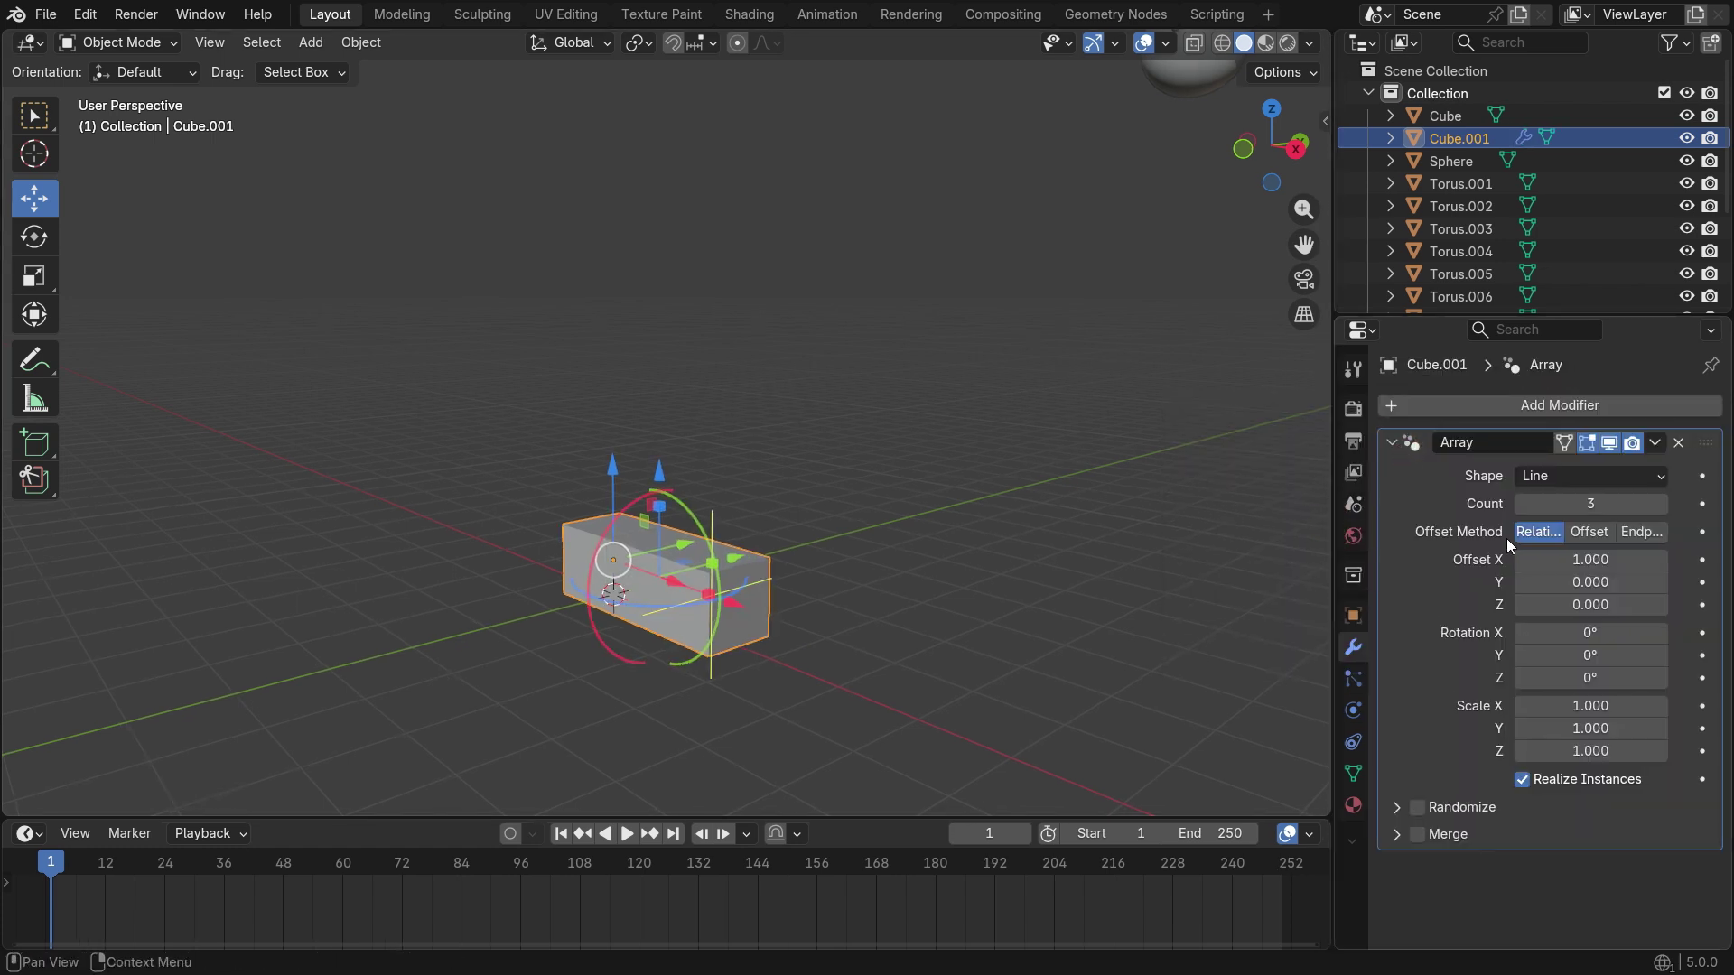
left_click(1616, 559)
type("1.01")
key("Return")
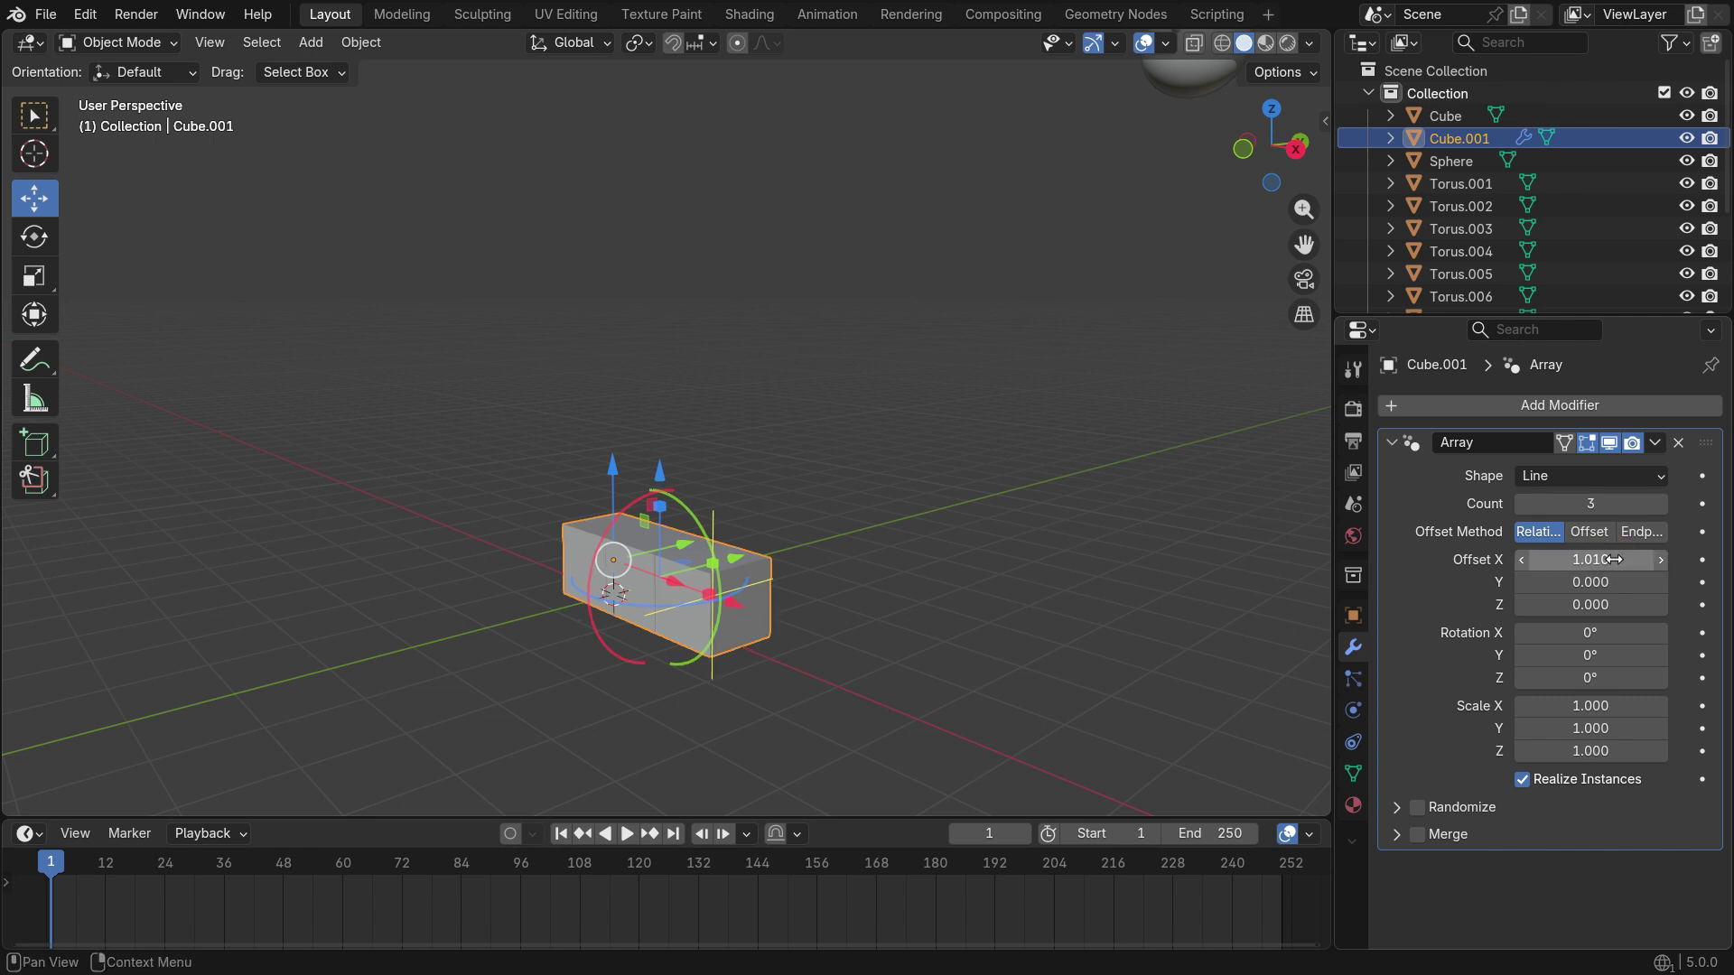
scroll(668, 650, "up", 2)
middle_click_drag(696, 660, 769, 653)
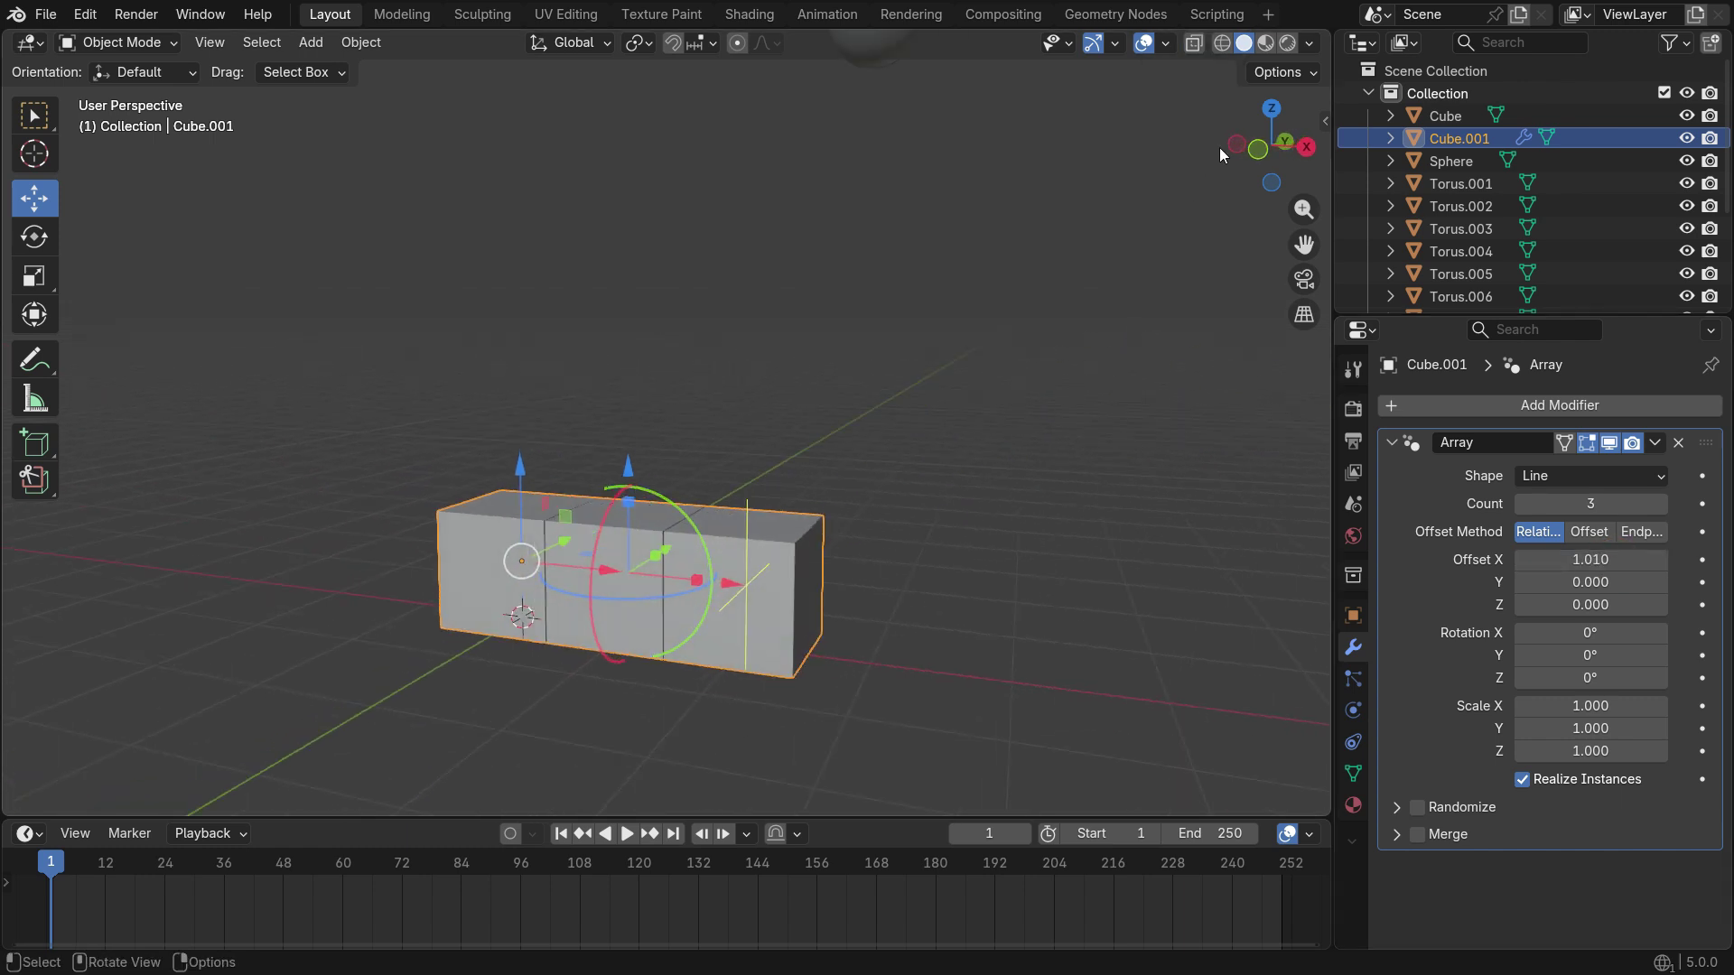
Turn on cavity in the viewport shading options
left_click(1309, 43)
left_click(1199, 688)
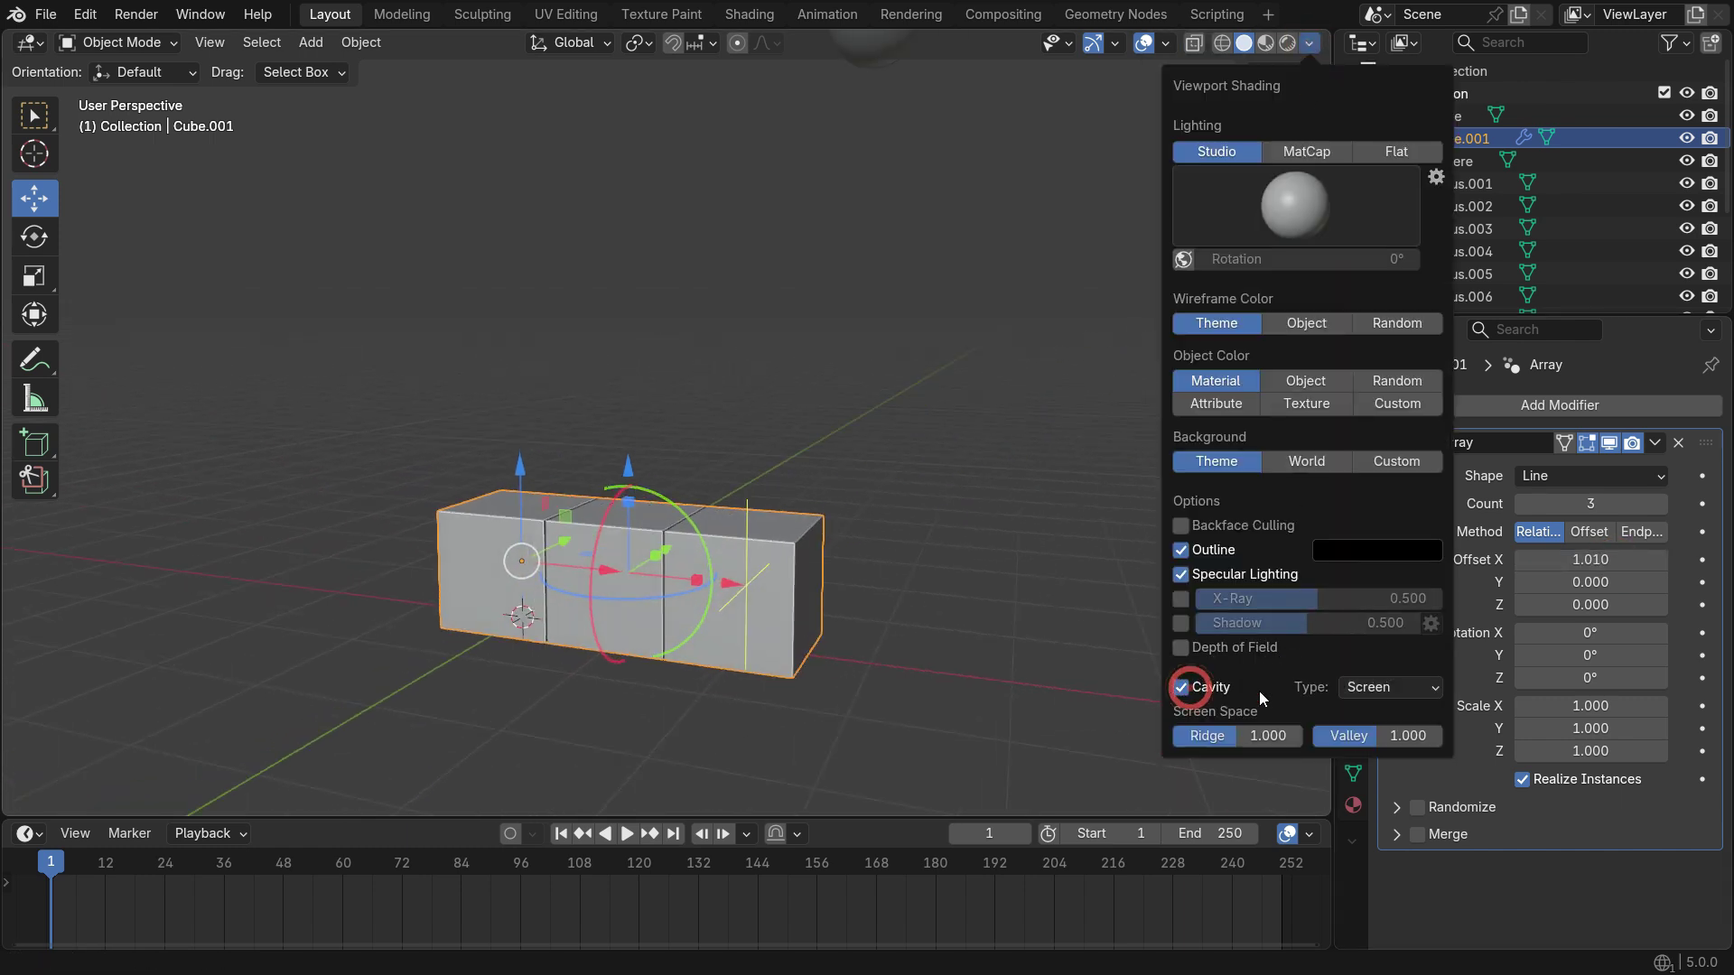
left_click(953, 579)
Raise the array count to 6 for a row of six cubes
left_click(1660, 503)
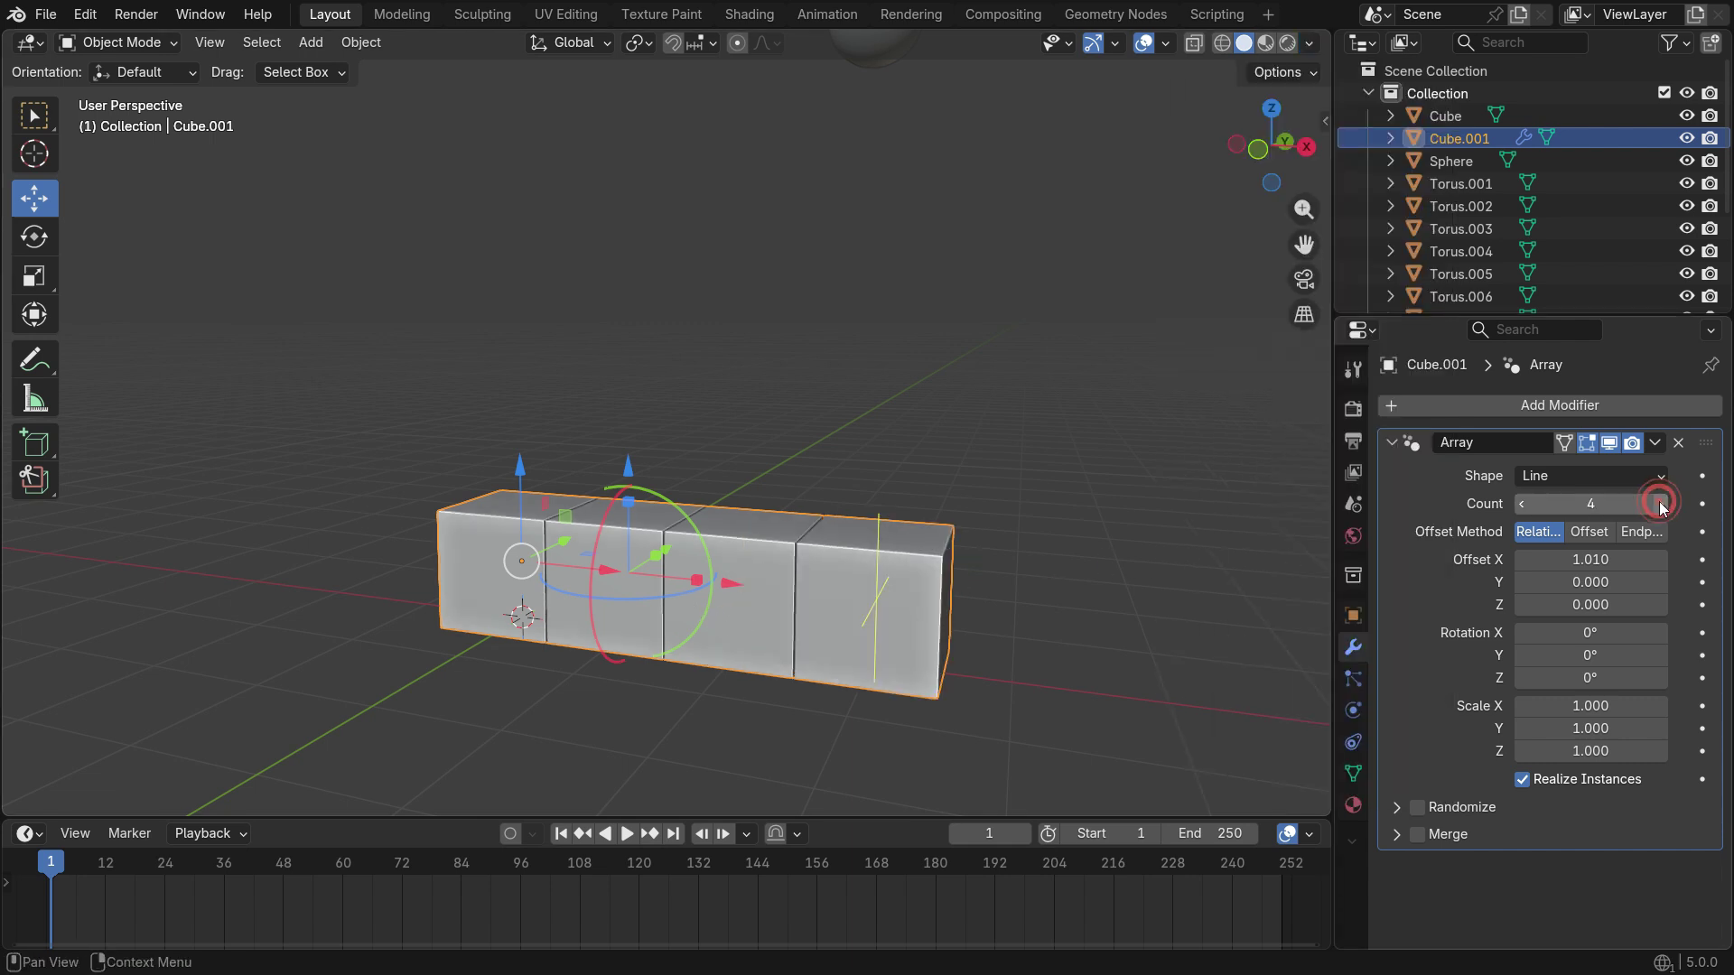
left_click(1660, 503)
left_click(1659, 503)
scroll(813, 632, "down", 3)
middle_click_drag(722, 650, 952, 677)
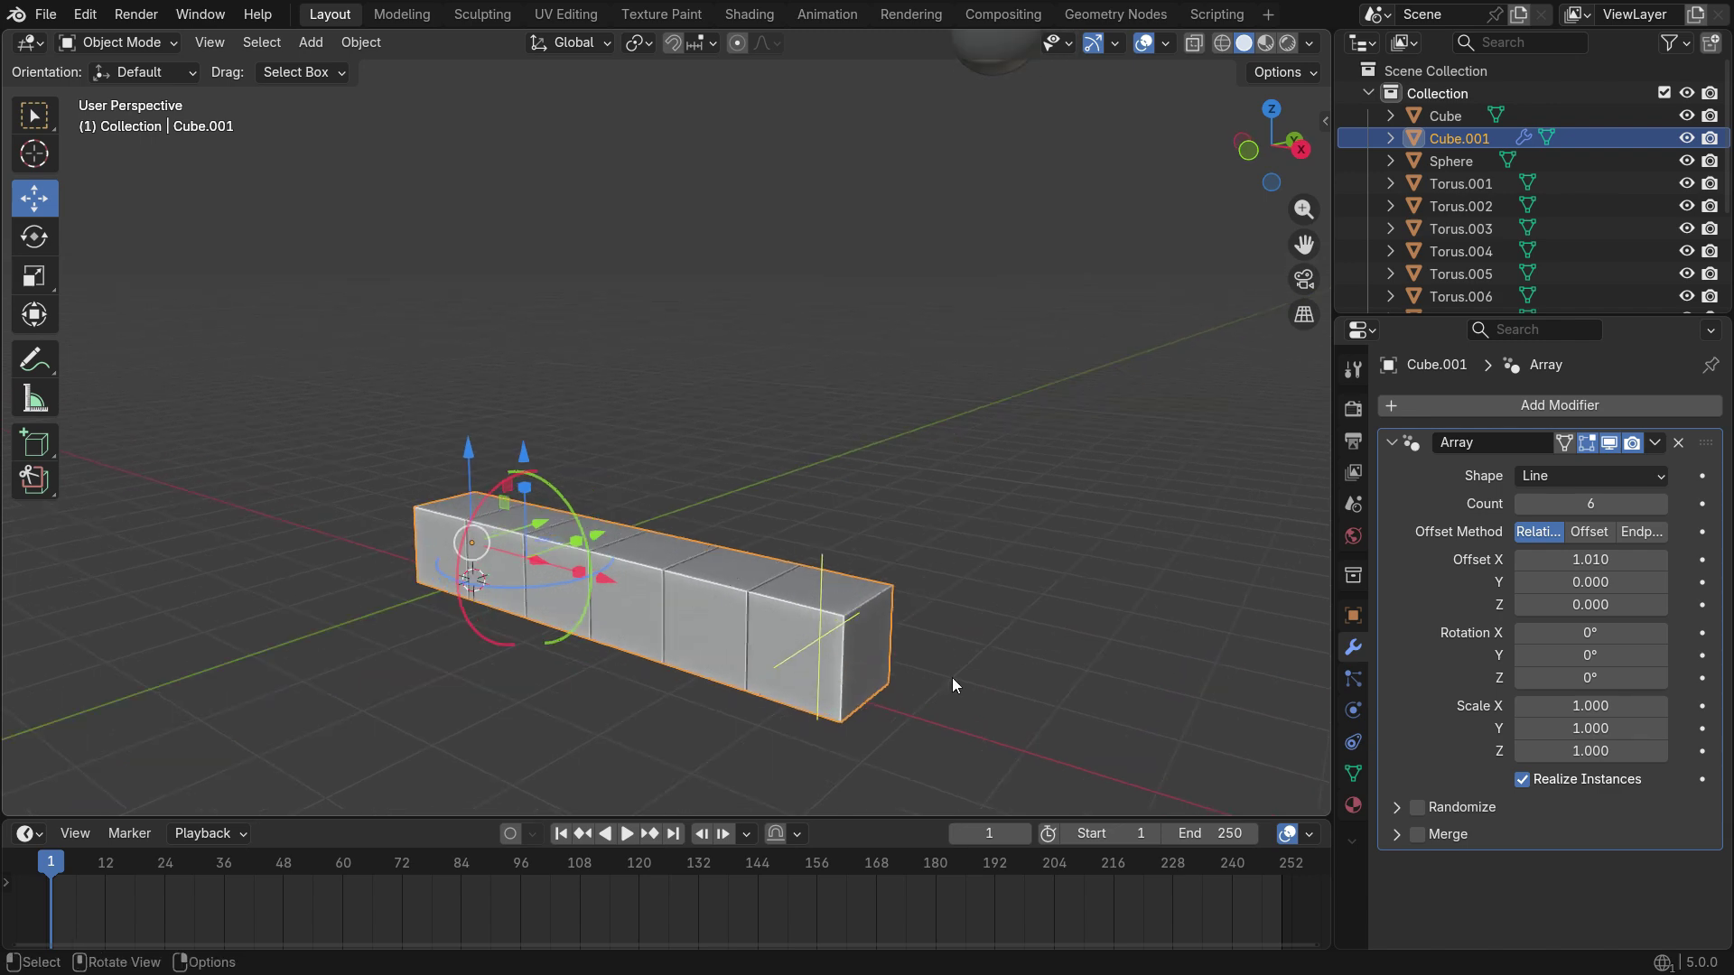
Duplicate the Array modifier and set the copy's offset to X 0, Y 1.01
left_click(1400, 442)
left_click(1655, 442)
left_click(1575, 489)
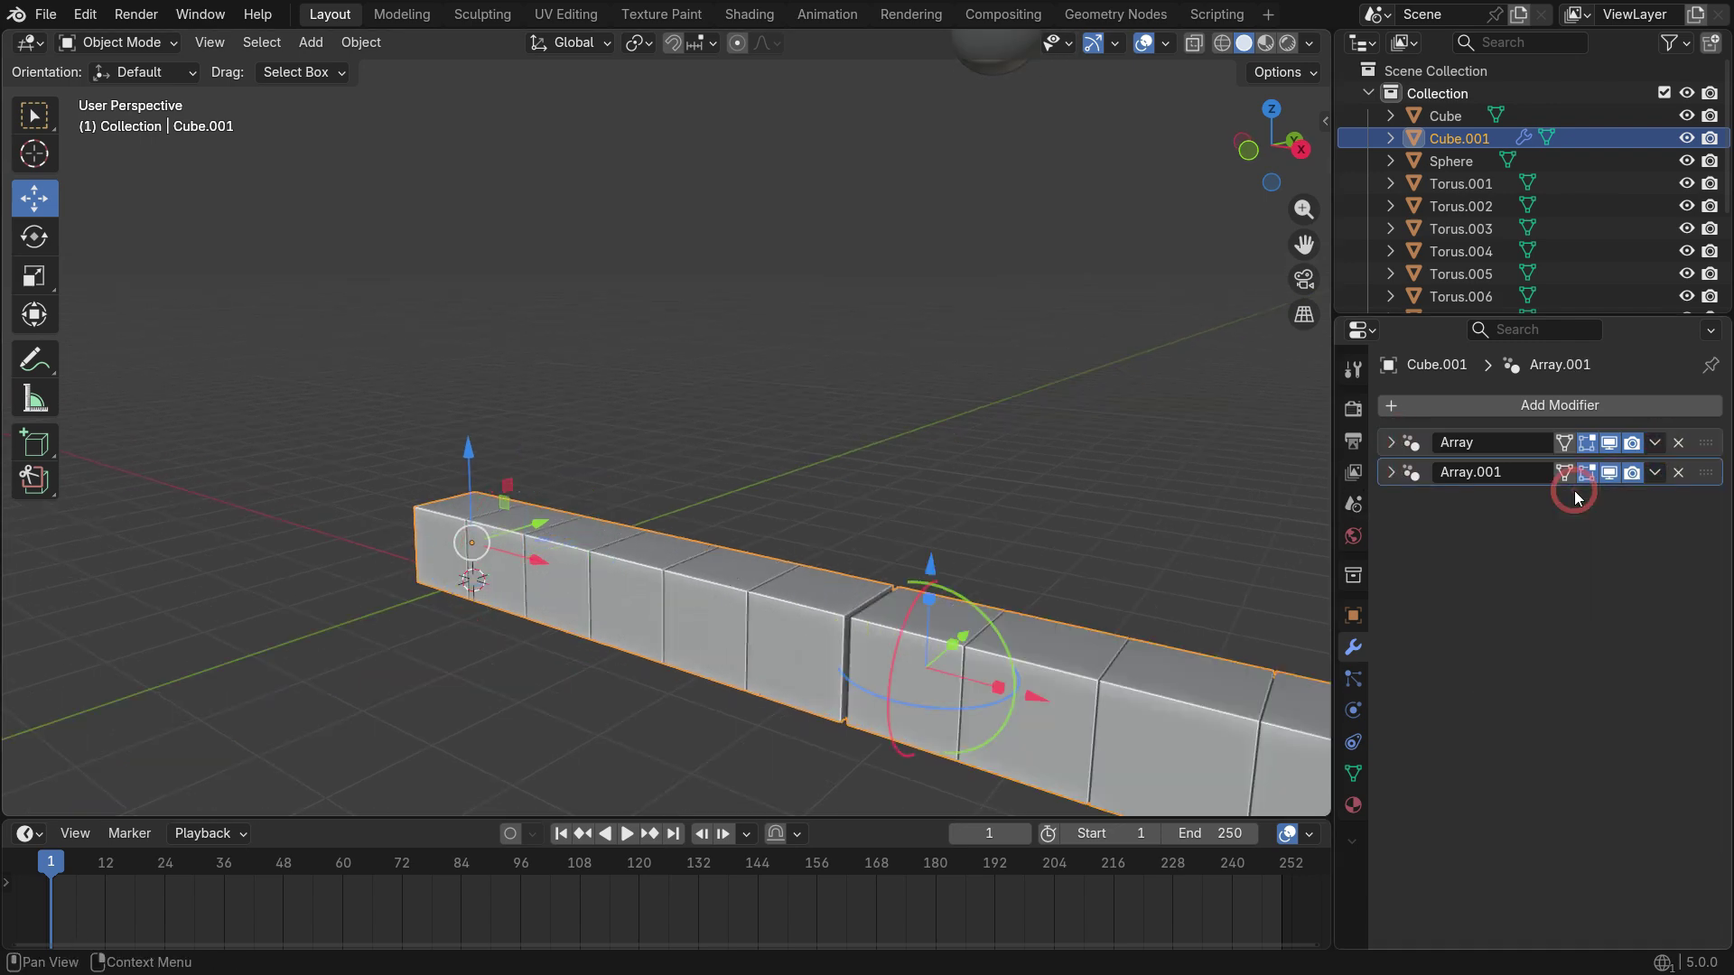
left_click(1390, 472)
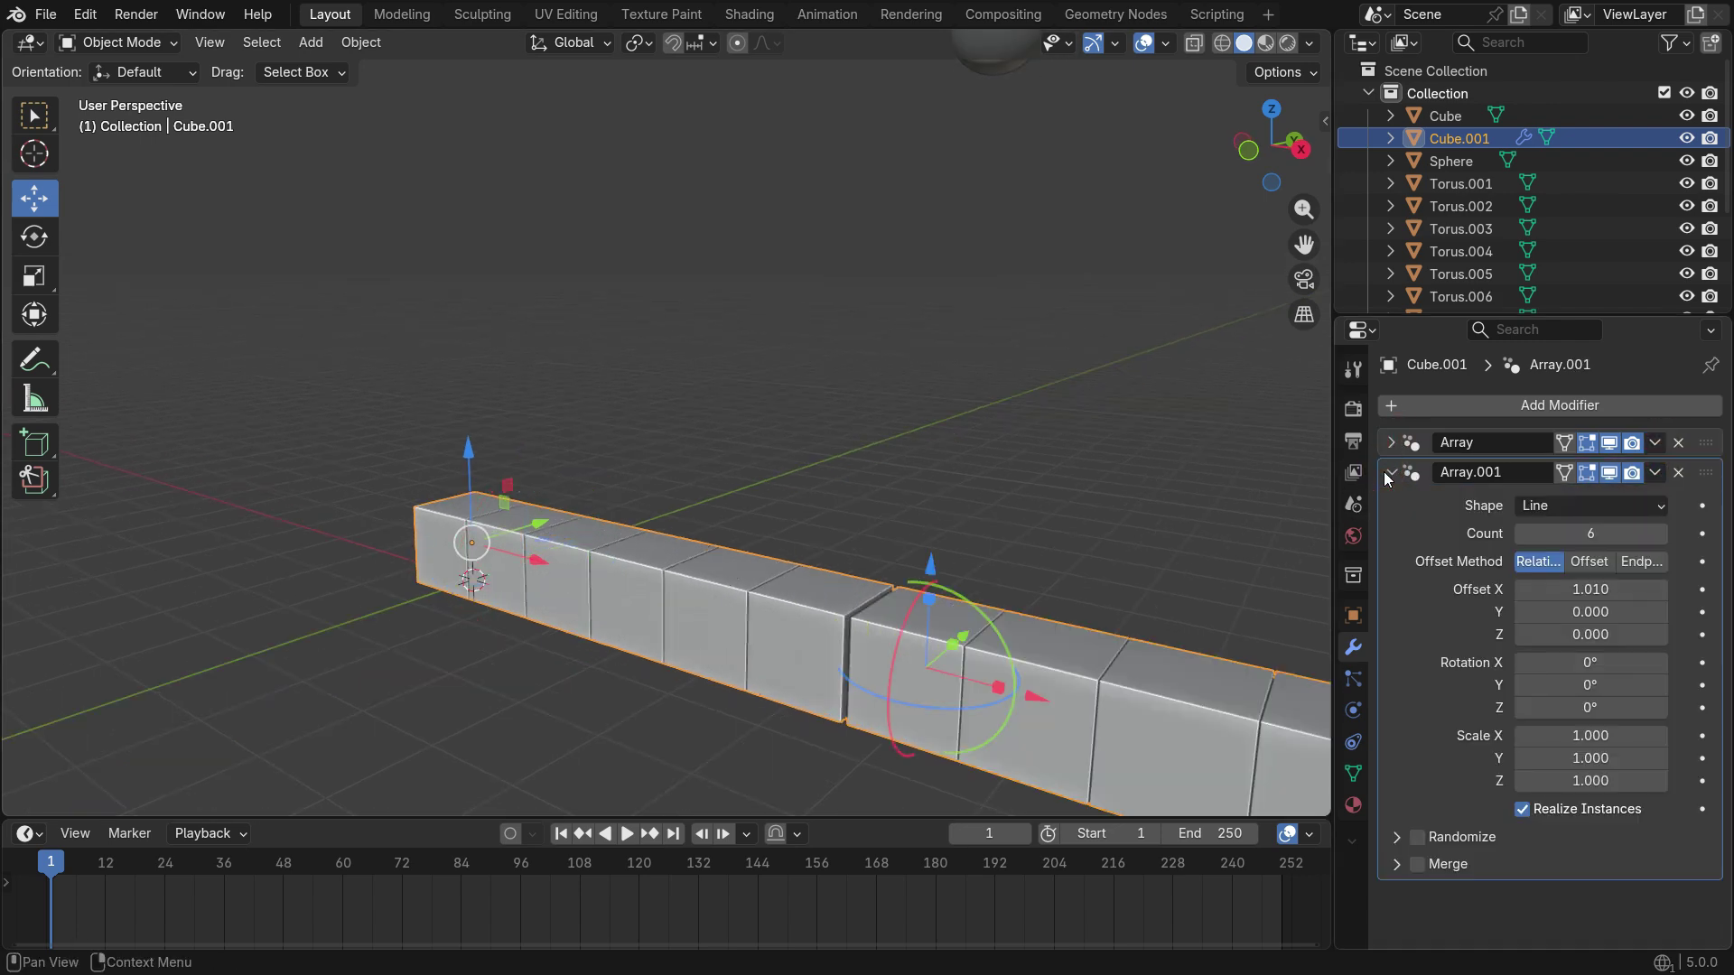
left_click(1619, 588)
type("0")
key("Return")
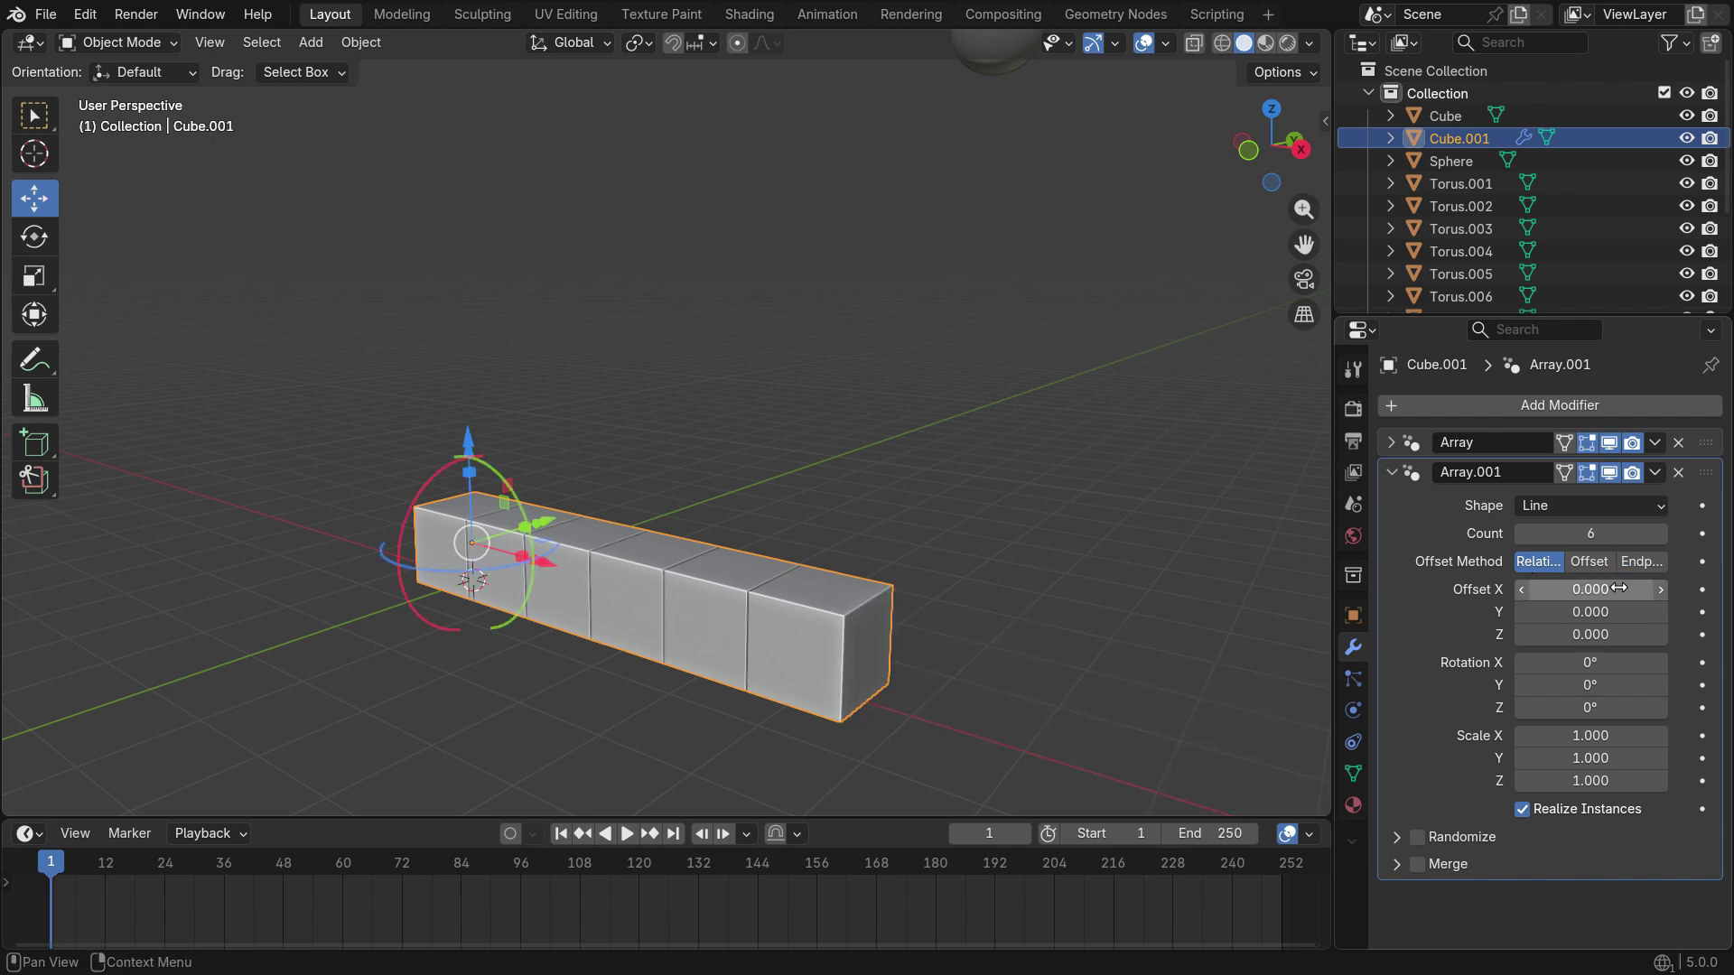
left_click(1621, 611)
type("1.01")
key("Return")
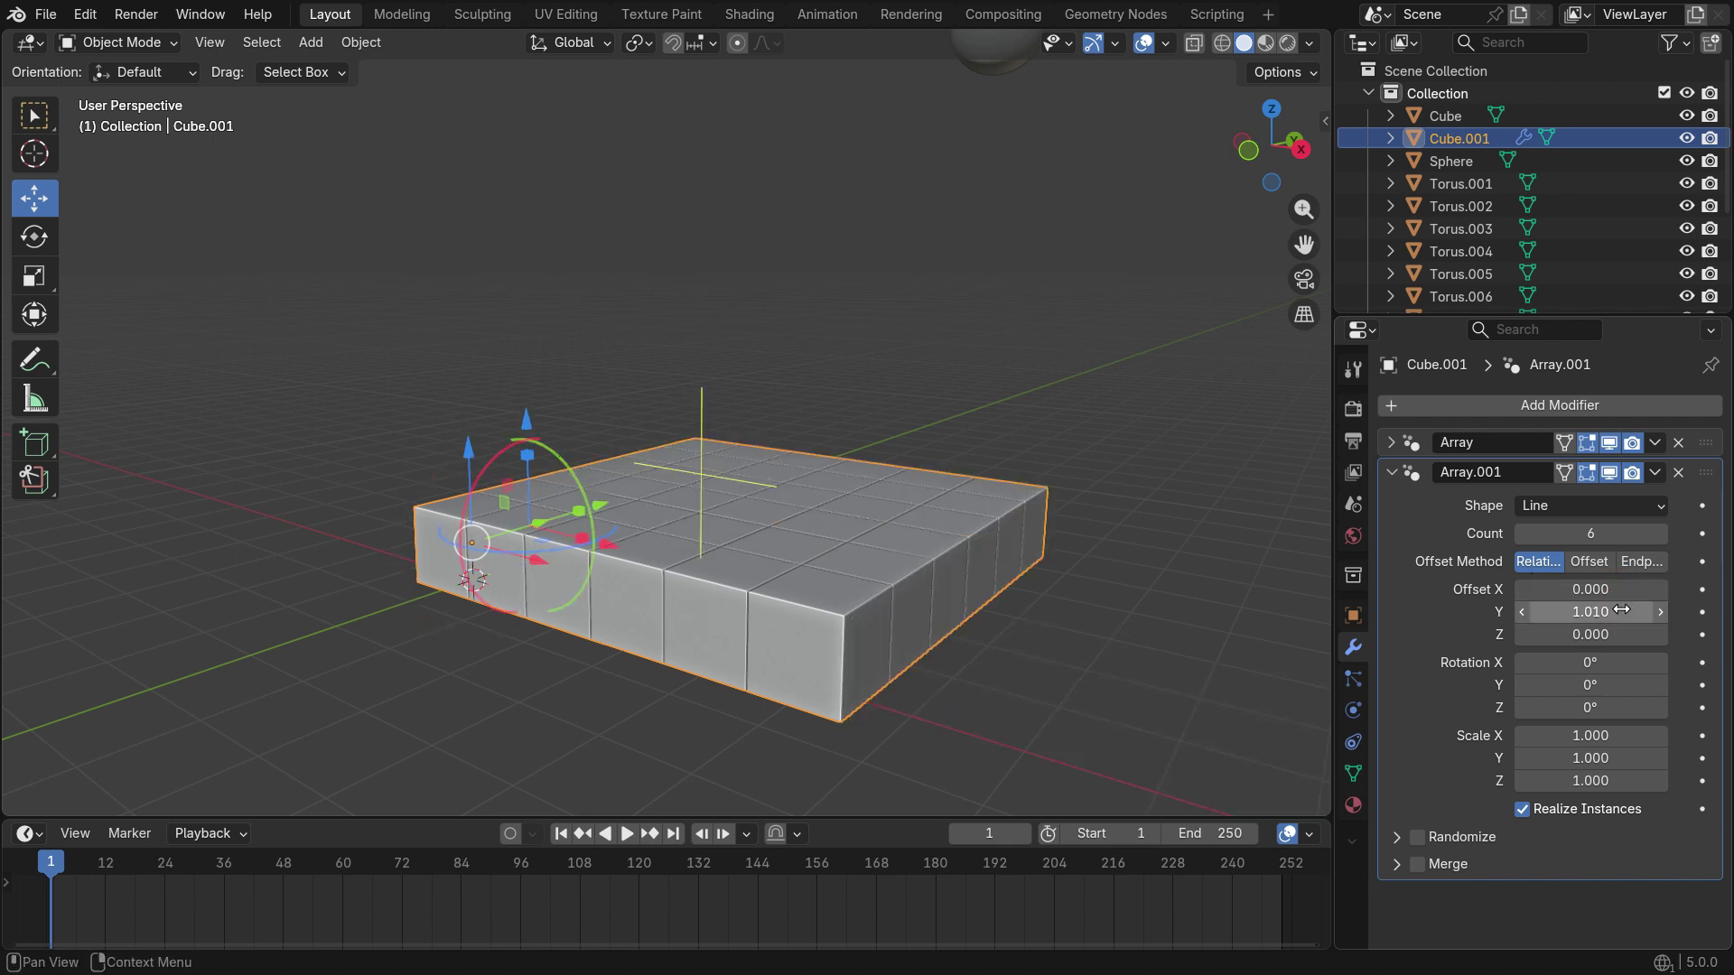
Duplicate the second array and set its offset to Y 0, Z 1.01
left_click(1391, 472)
left_click(1654, 473)
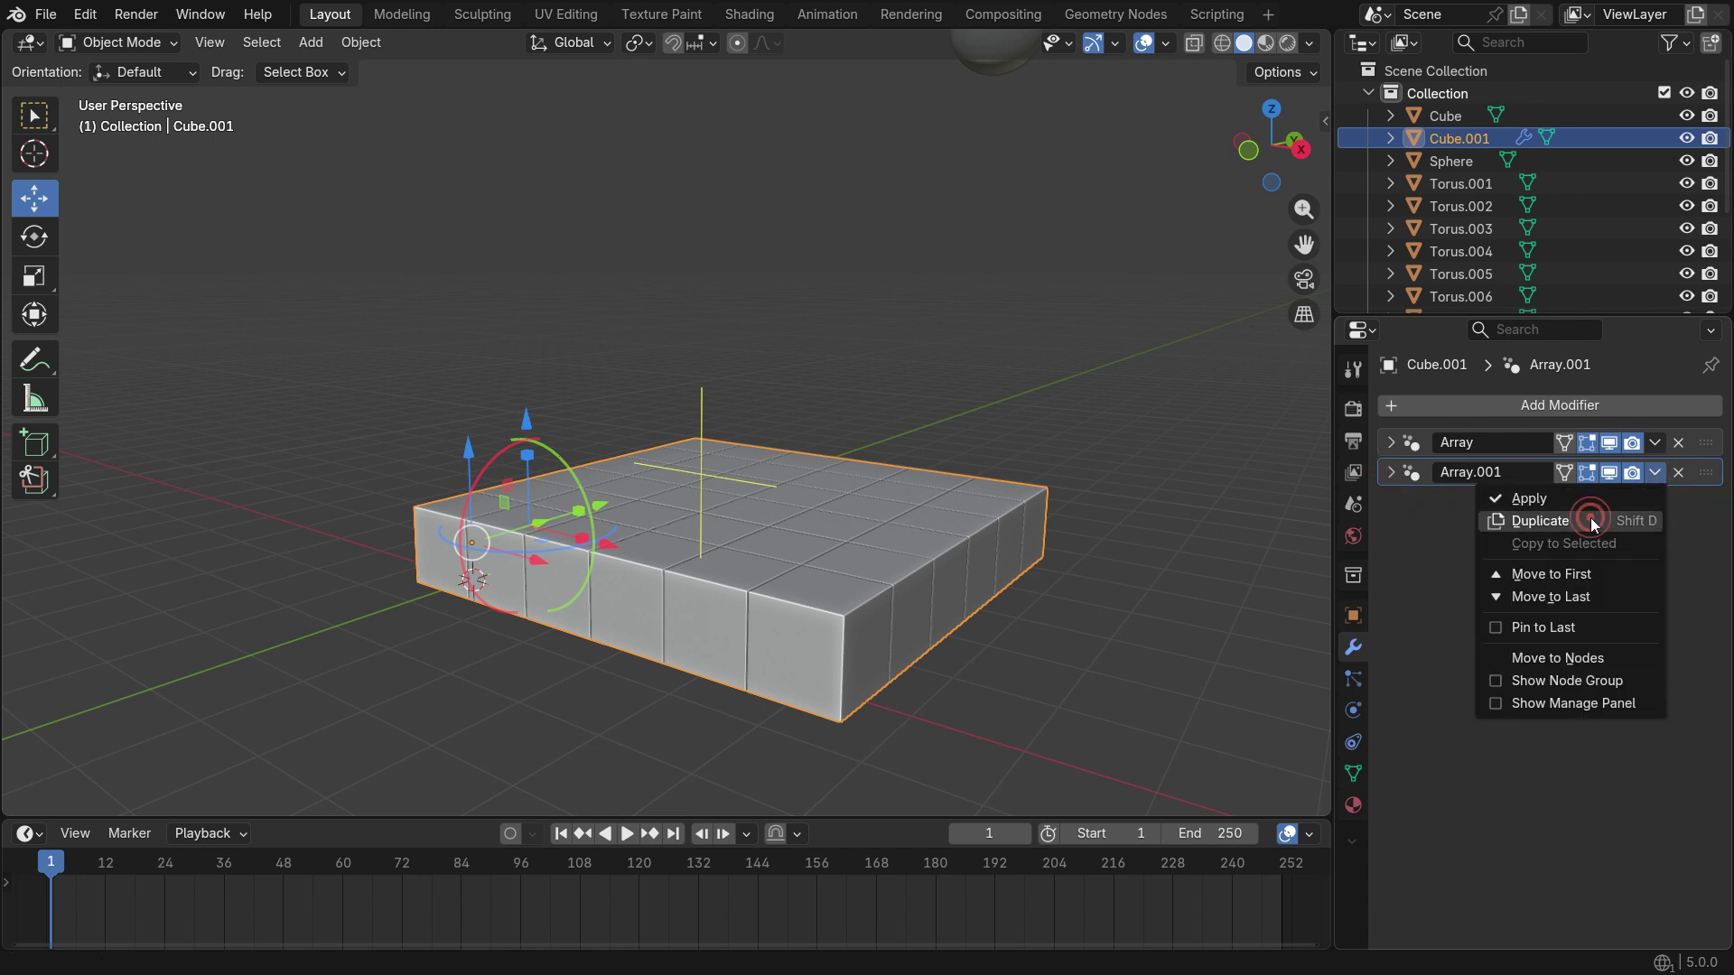
left_click(1499, 517)
left_click(1389, 504)
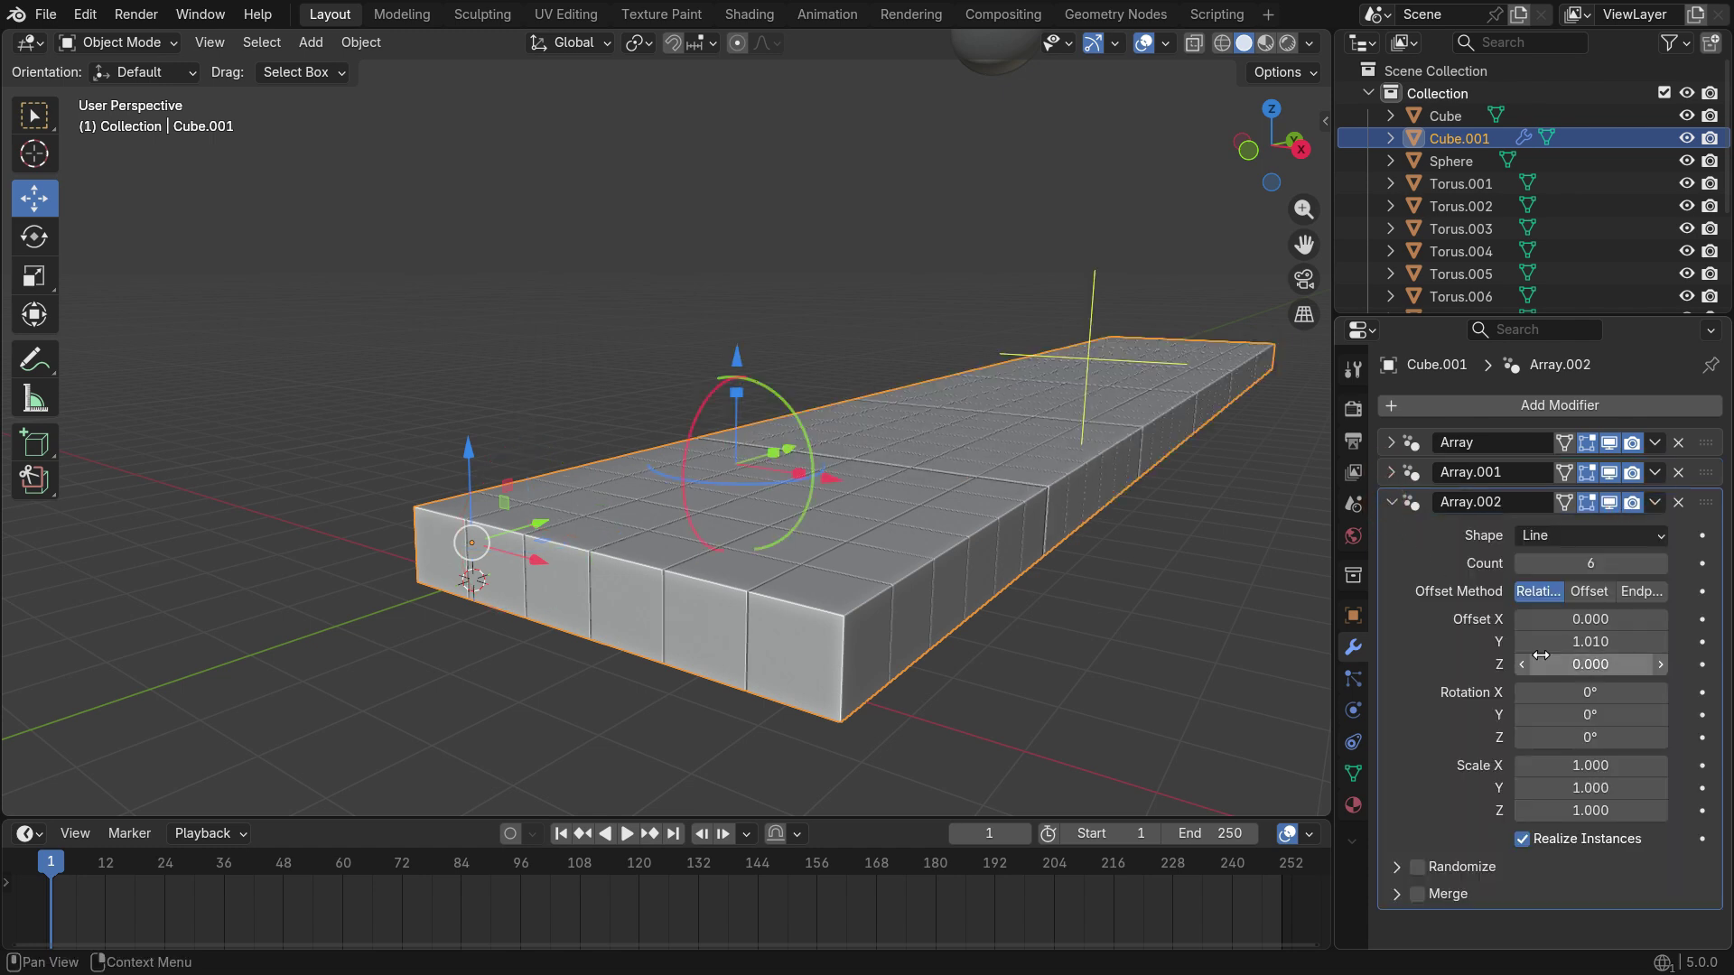
left_click(1600, 643)
type("0")
key("Return")
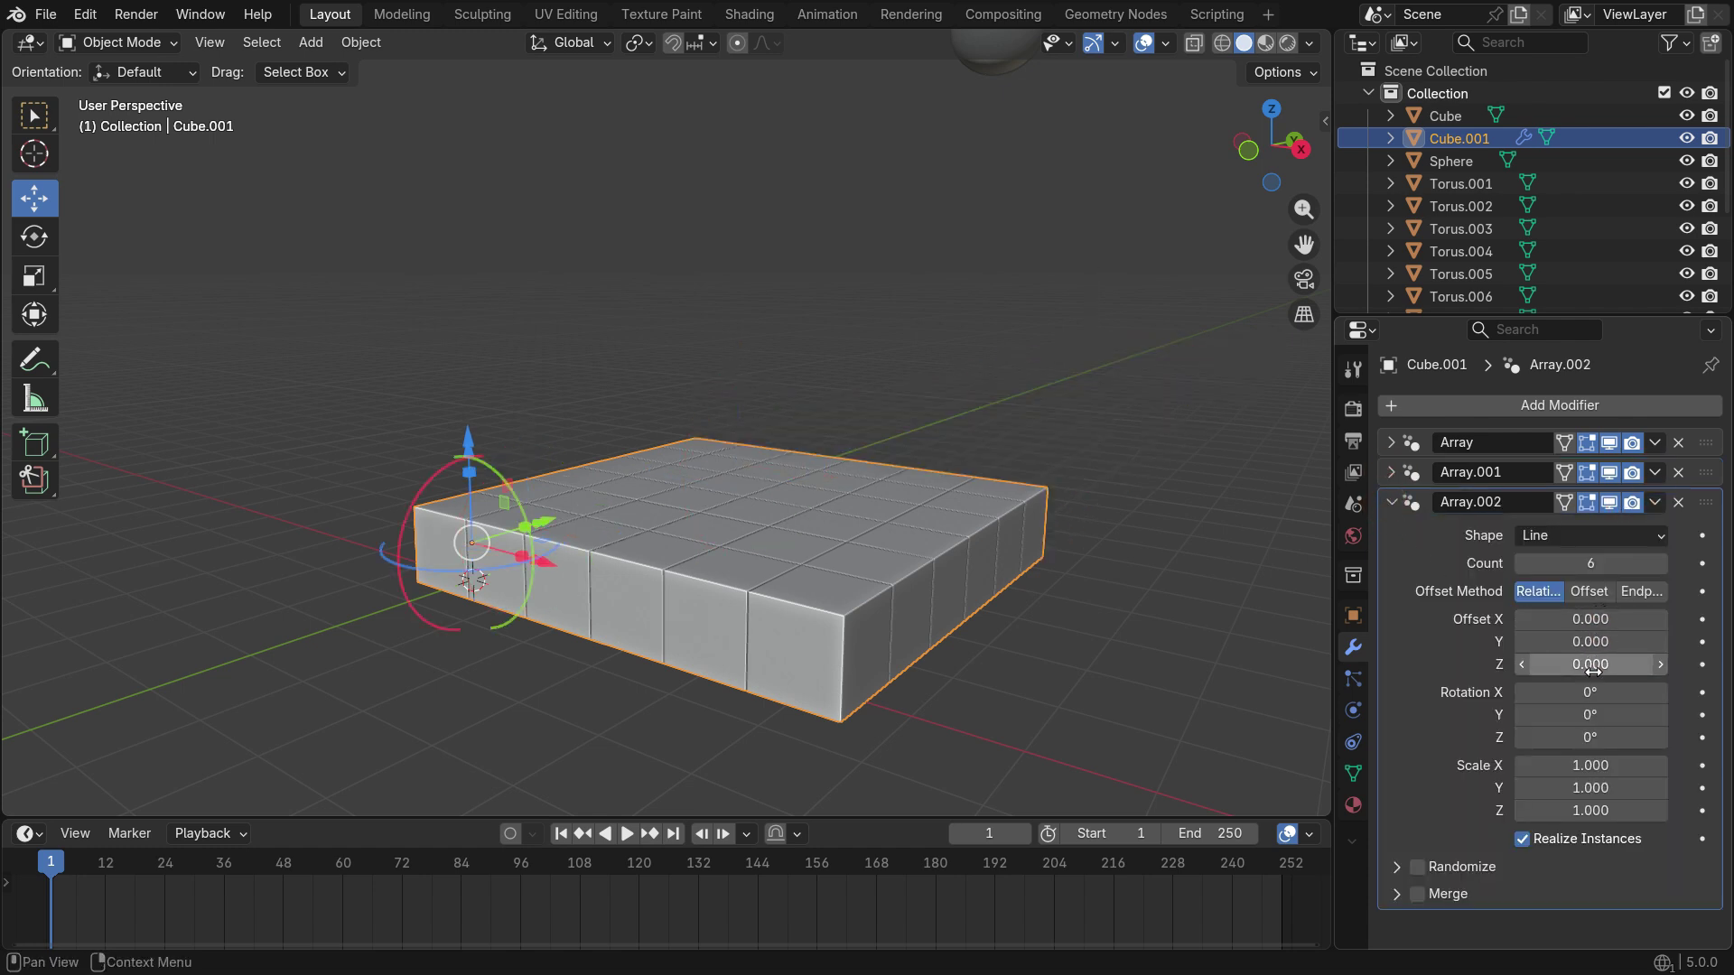
left_click(1595, 666)
type("1.01")
key("Return")
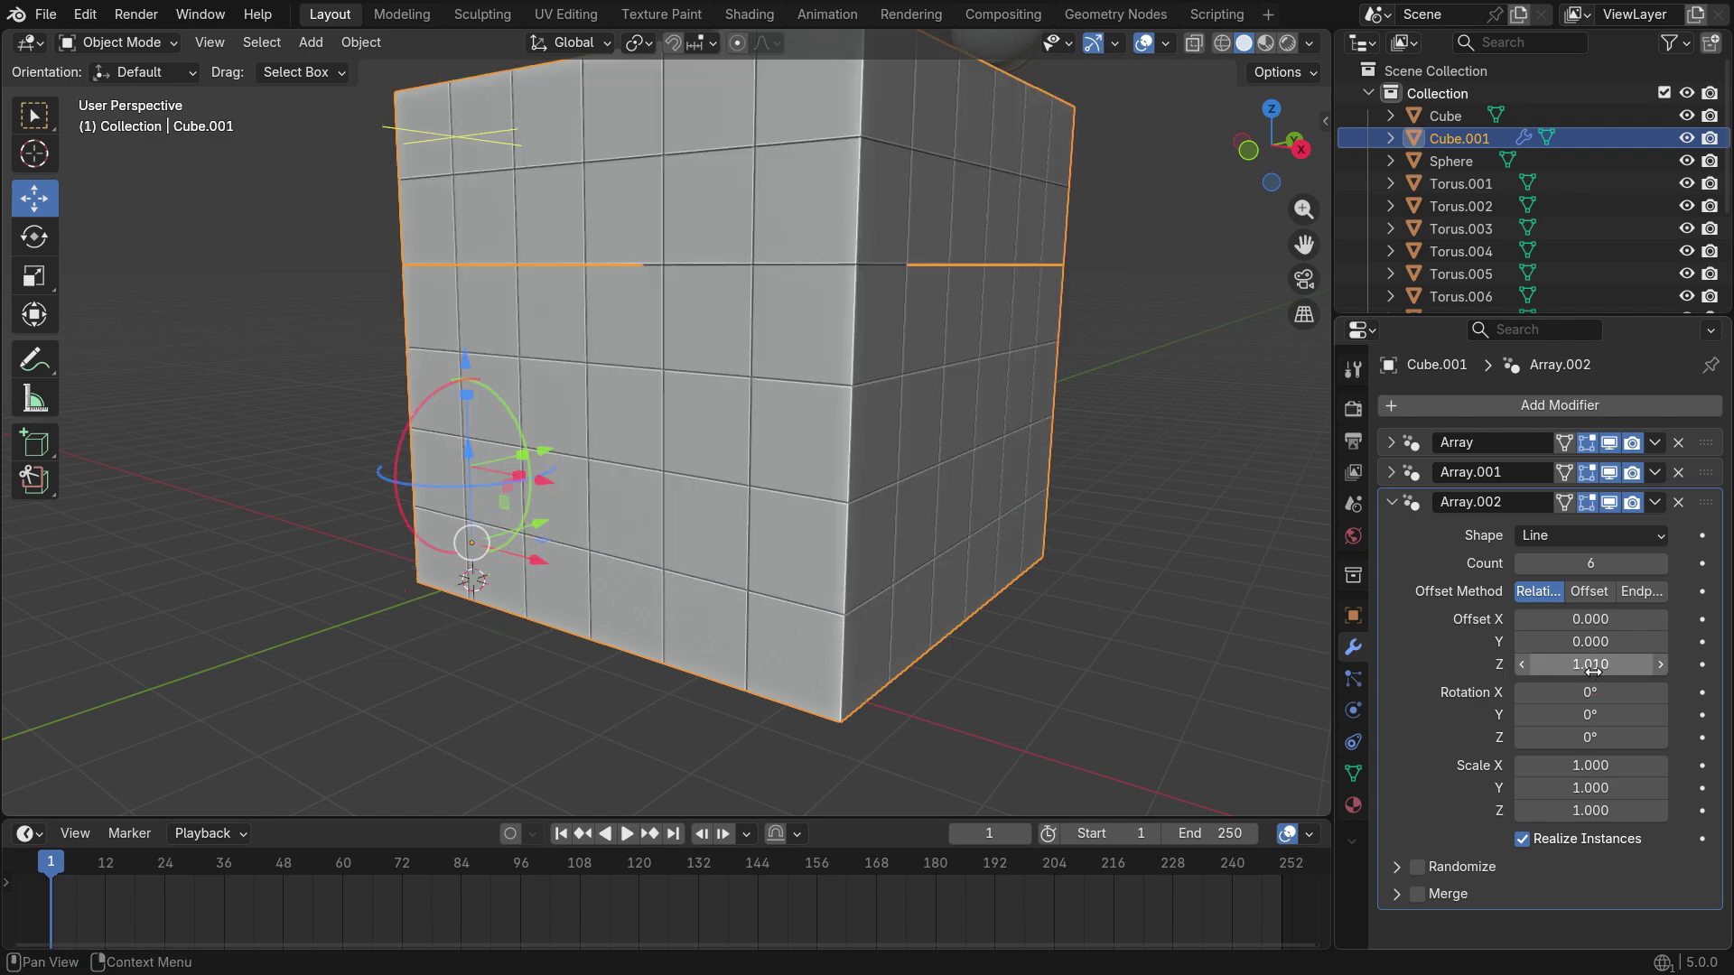
scroll(685, 604, "down", 5)
middle_click_drag(685, 604, 847, 616)
Apply all three Array modifiers to Cube.001's mesh
left_click(1656, 443)
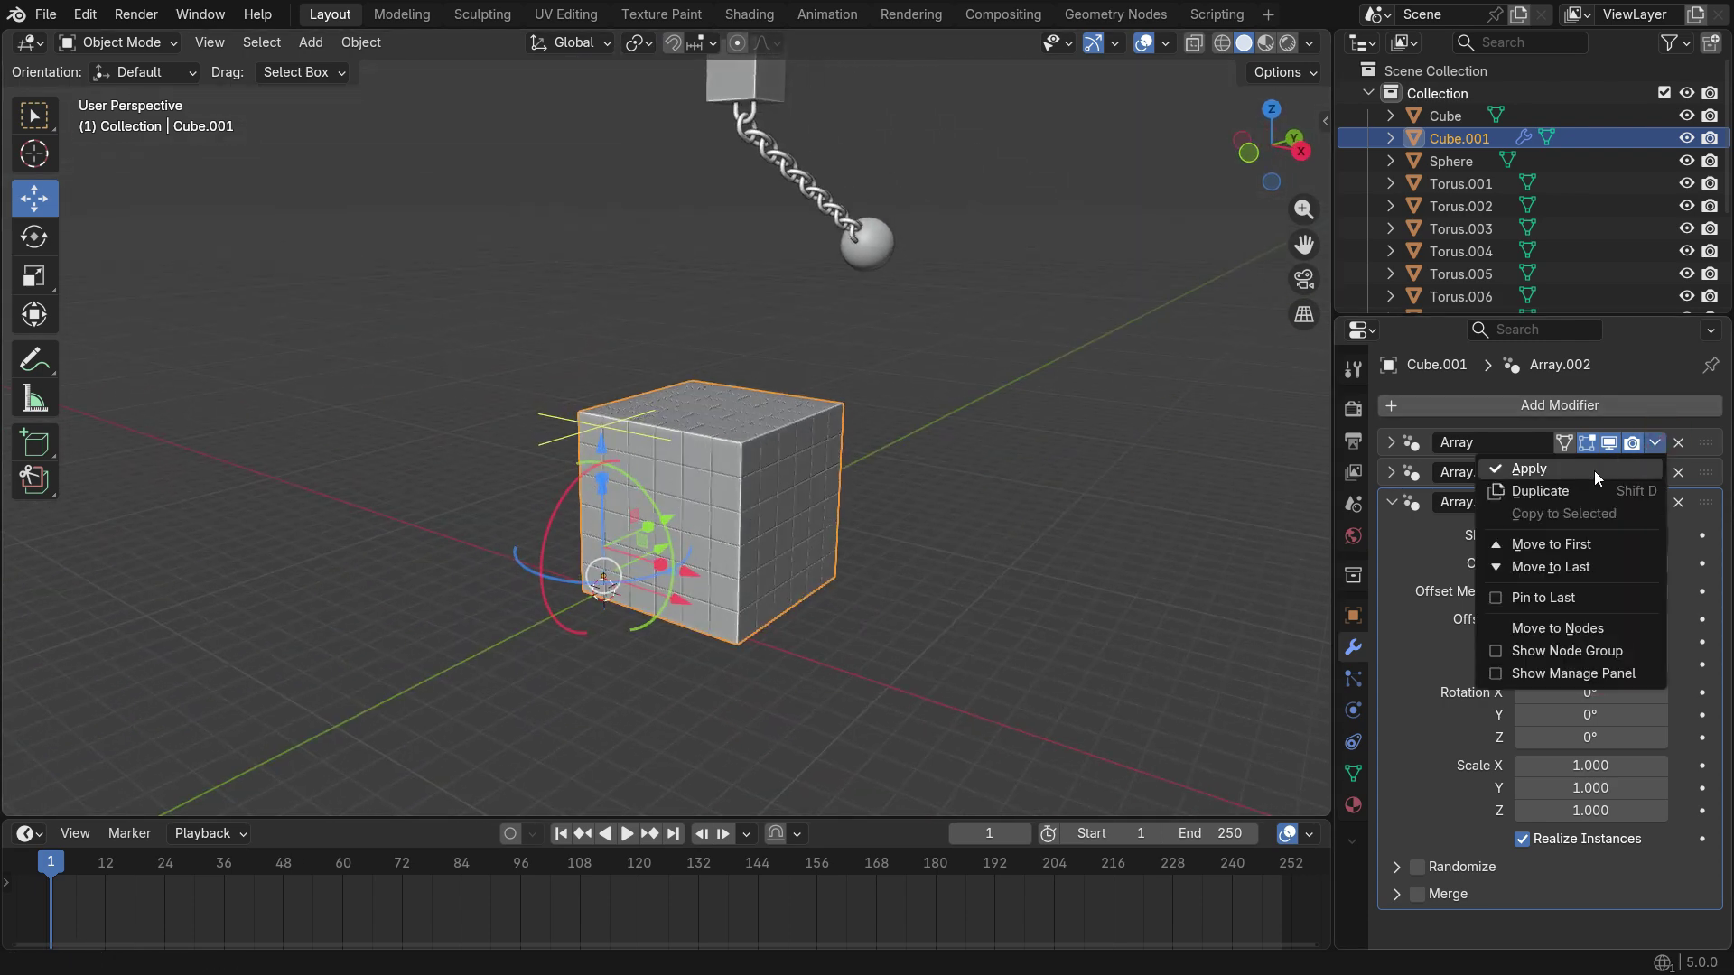
left_click(1617, 469)
left_click(1656, 442)
left_click(1616, 469)
left_click(1656, 443)
left_click(1617, 462)
Move the cube block beneath the chain in top view and play the animation
key("KP_7")
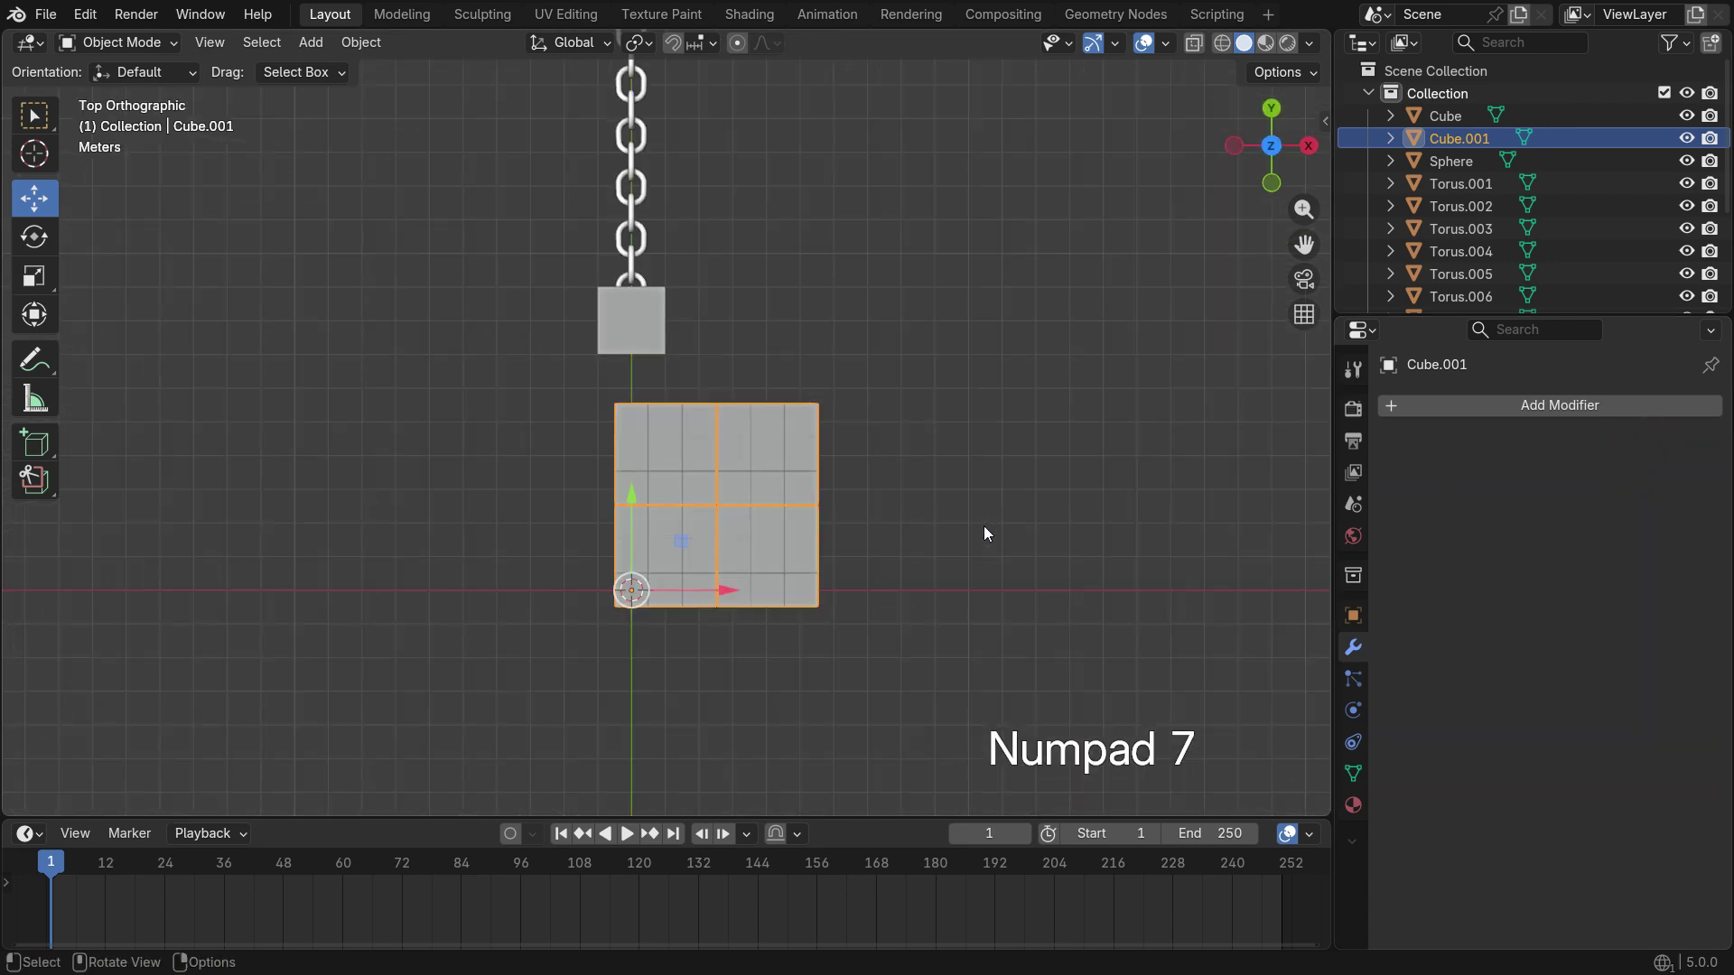
key("g")
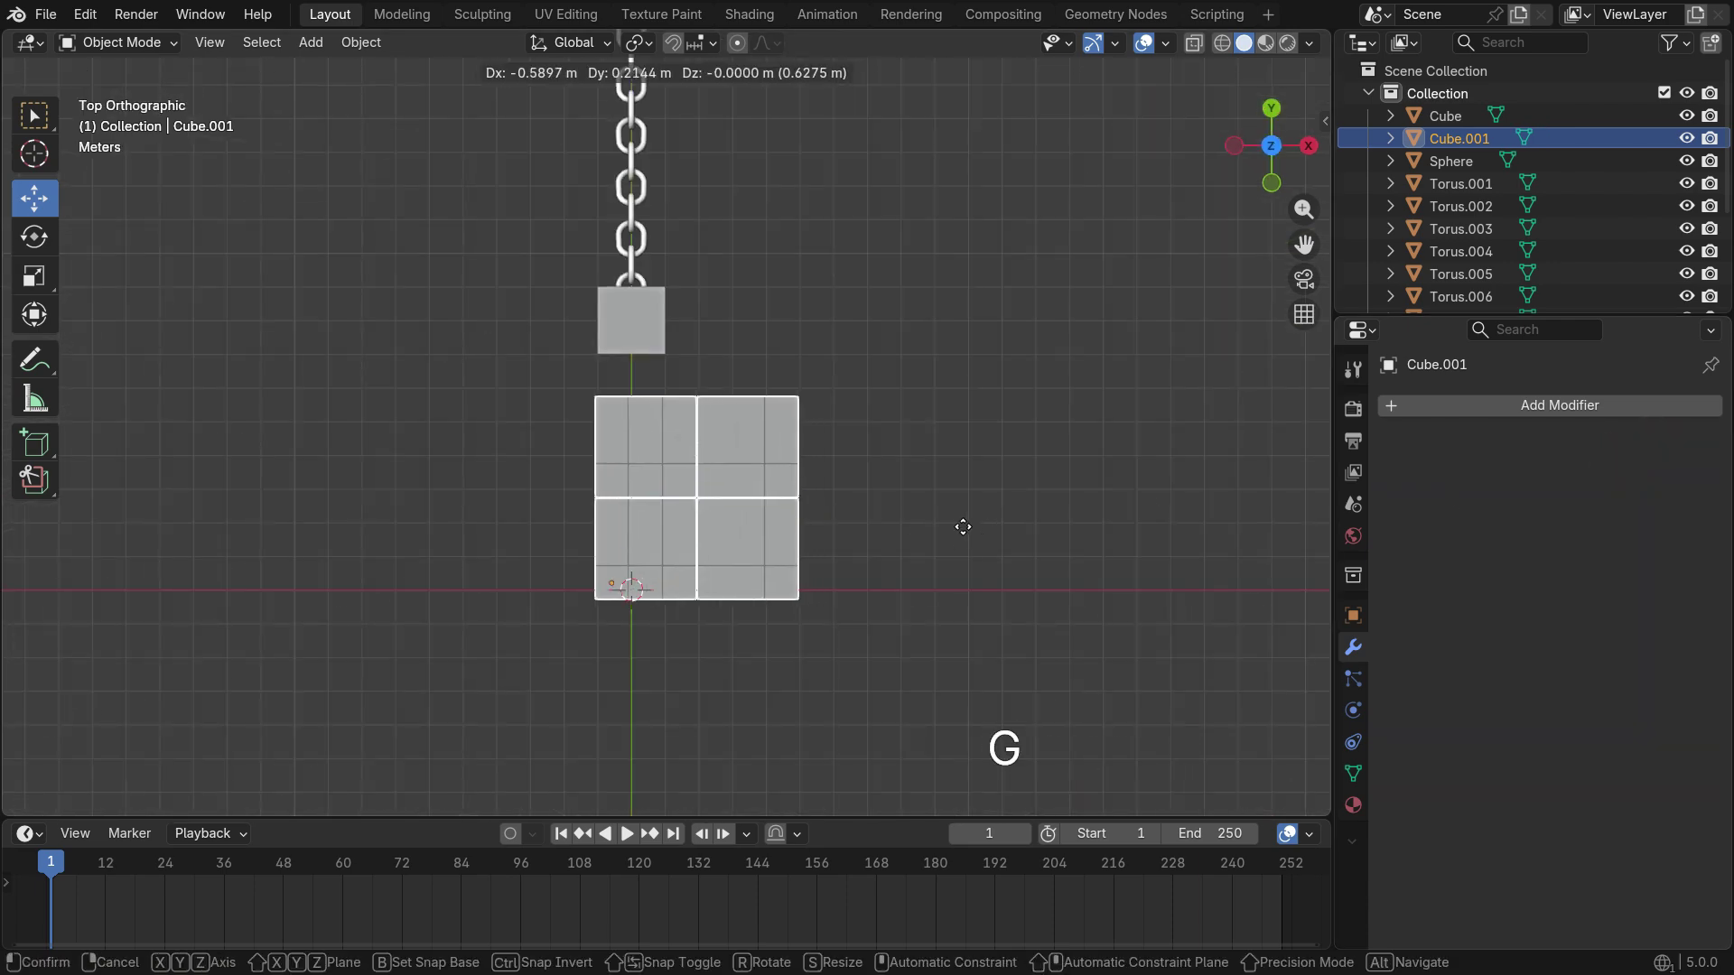
left_click(896, 515)
middle_click_drag(874, 549, 807, 526)
key("space")
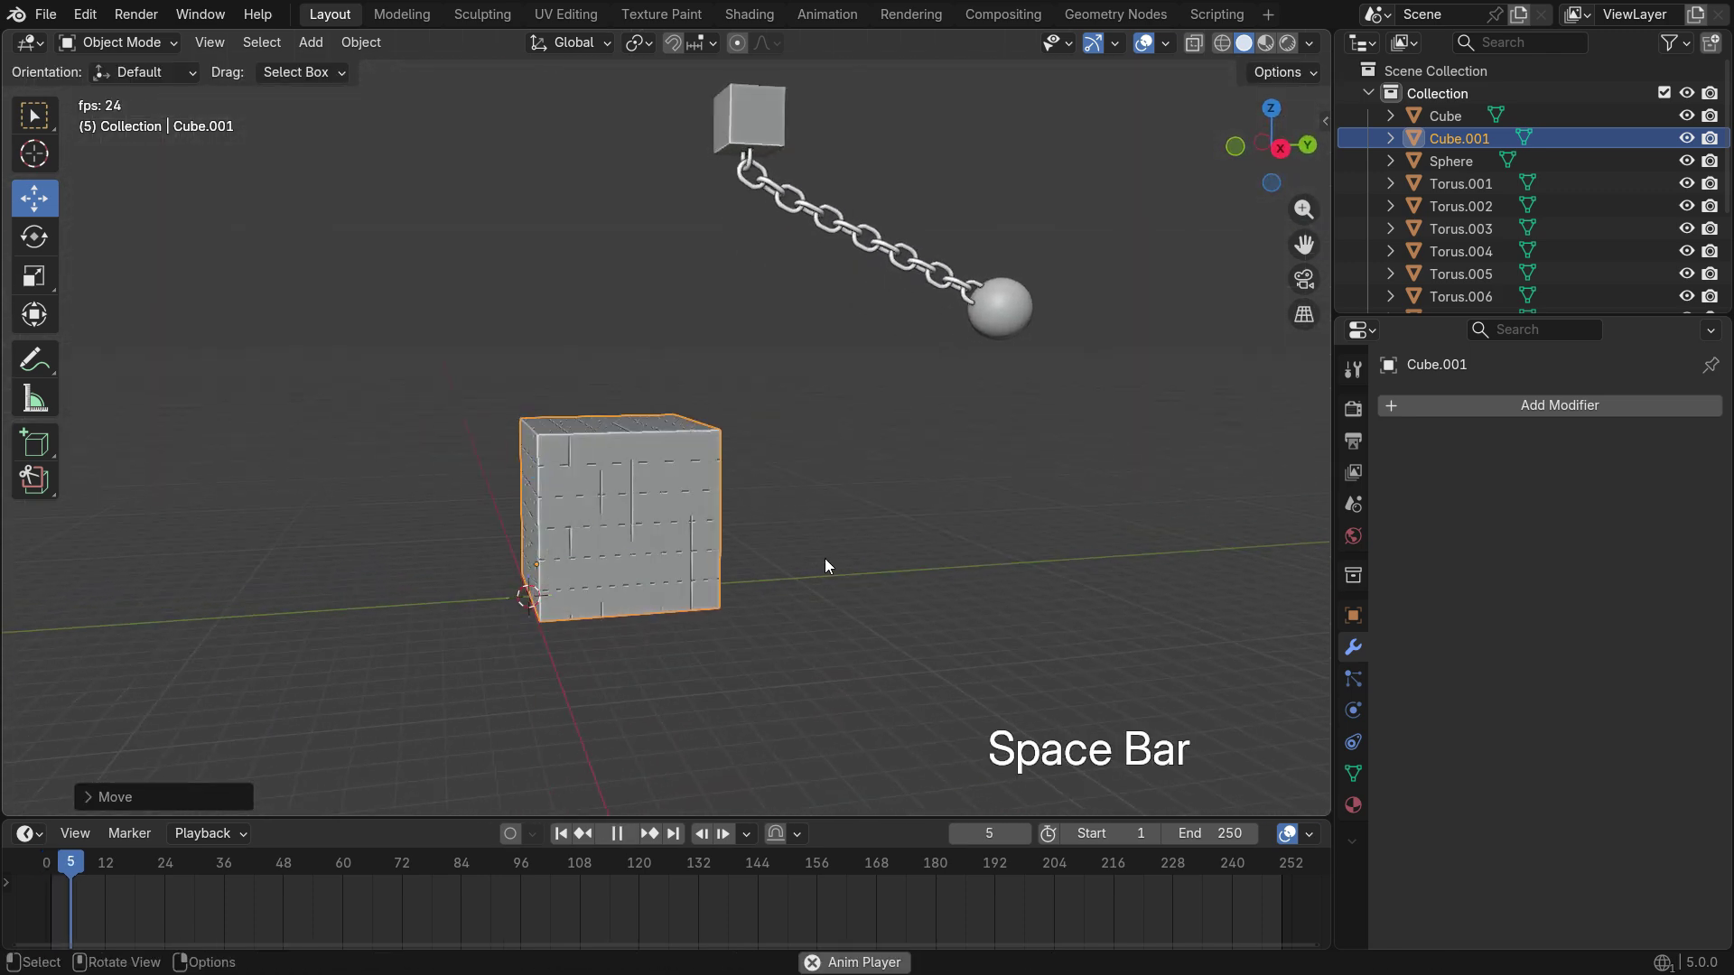
middle_click_drag(825, 558, 874, 653)
Rewind to frame 1 and separate the block by loose parts into individual cubes
key("space")
key("shift+Left")
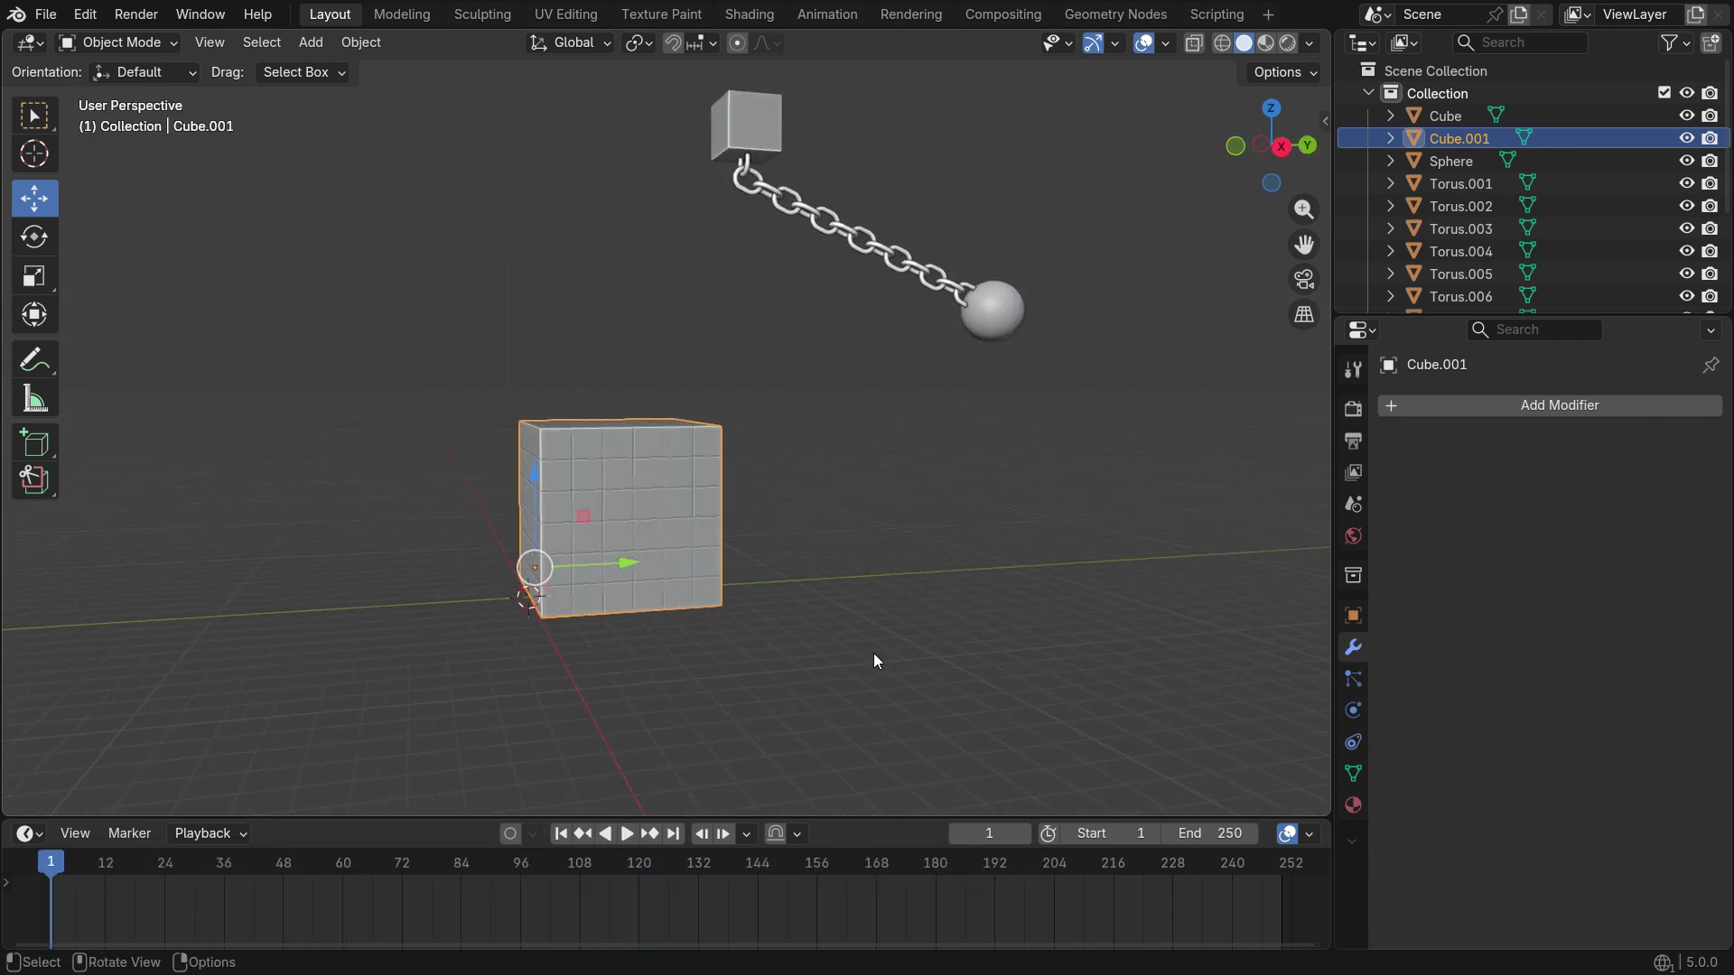
key("Tab")
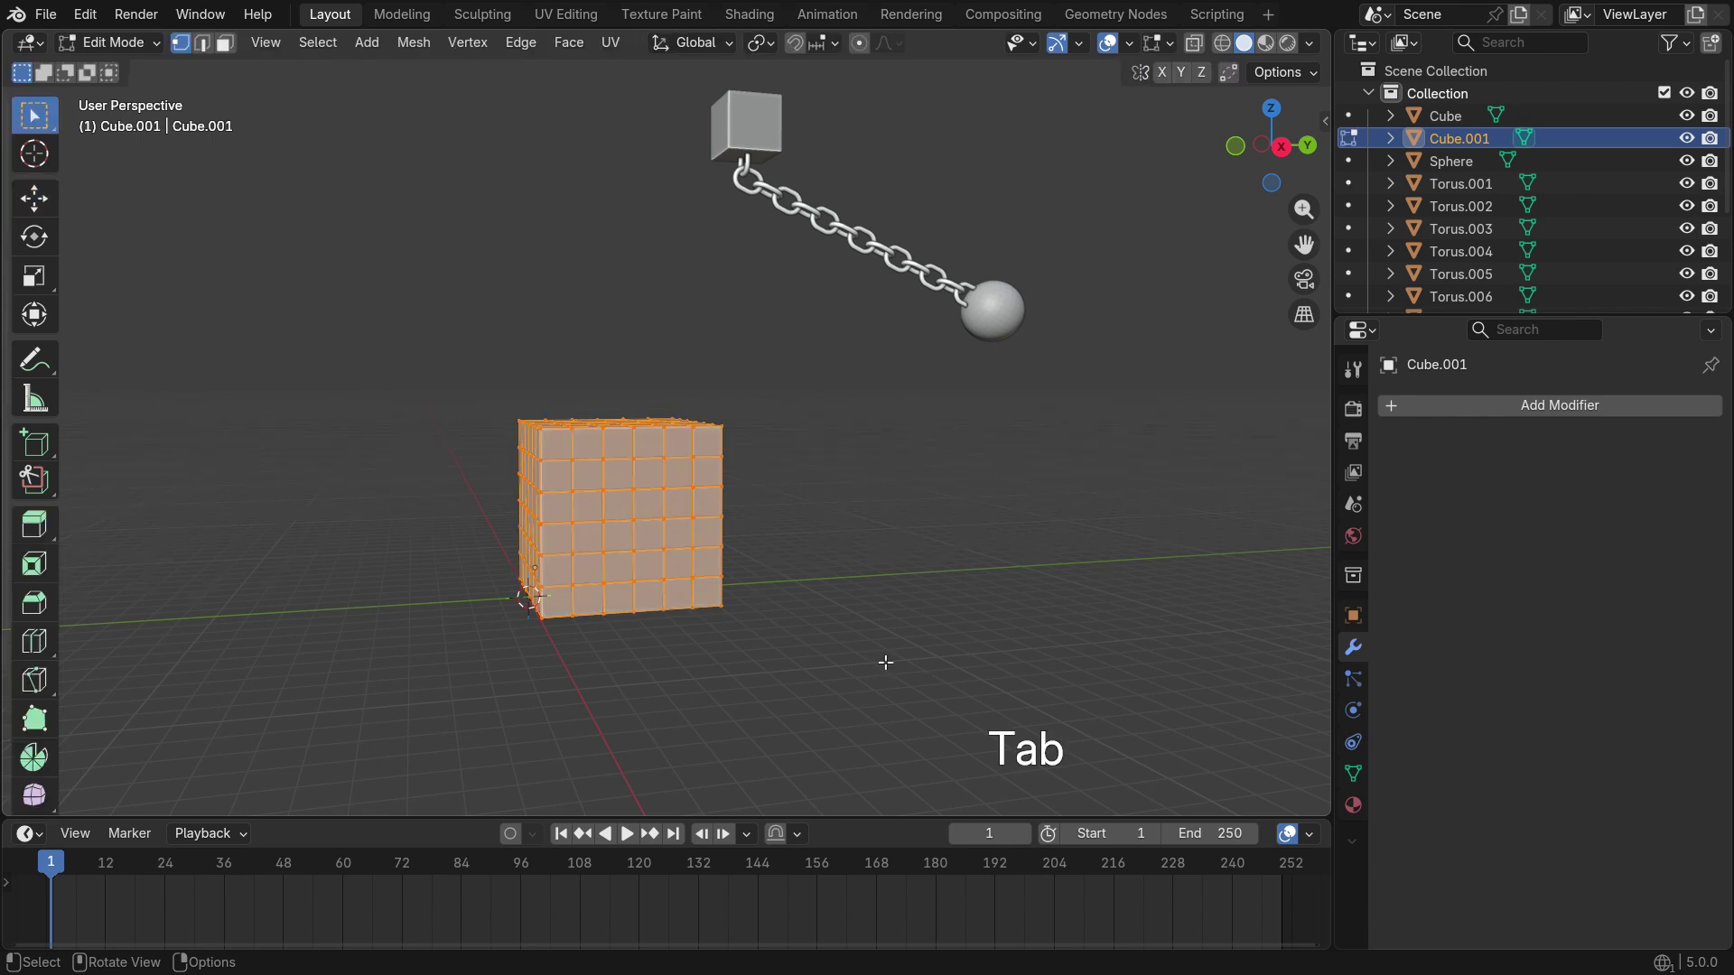
key("p")
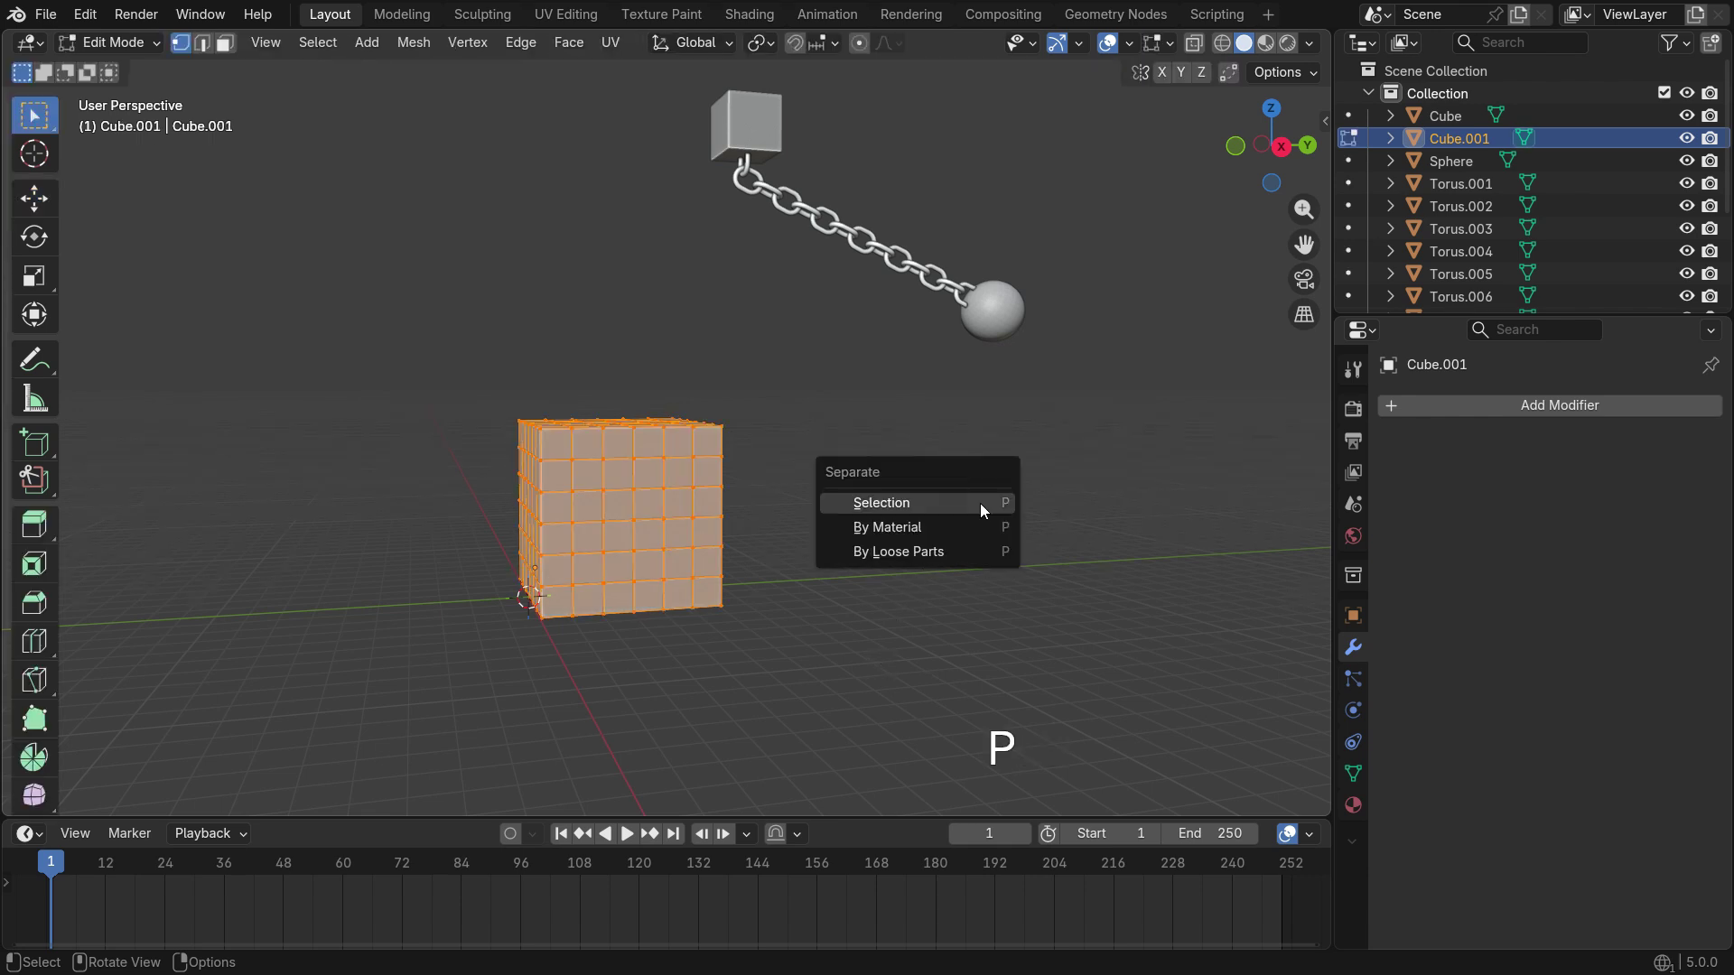
left_click(943, 551)
key("Tab")
Select individual cubes to check they are separate, cancelling each test move
left_click(638, 502)
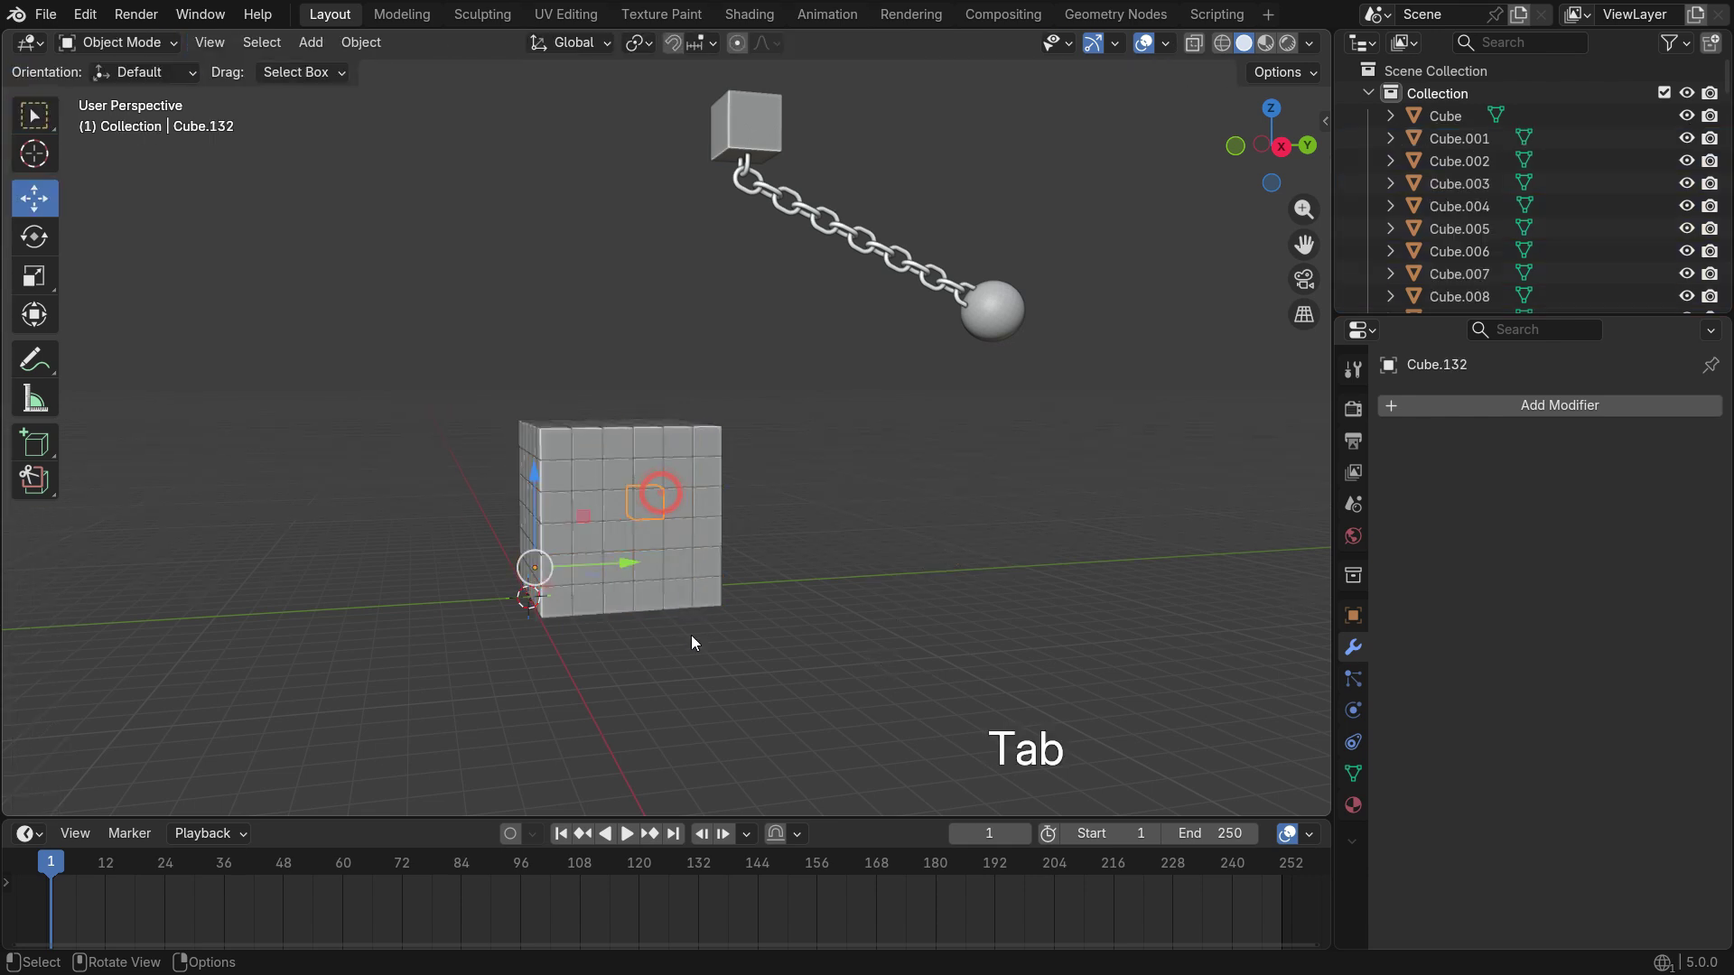
middle_click_drag(691, 636, 793, 671)
key("g")
right_click(831, 547)
left_click(561, 437)
key("g")
right_click(961, 354)
mouse_move(960, 354)
middle_mouse_down()
mouse_move(733, 609)
mouse_move(744, 582)
middle_mouse_up()
Switch to Wireframe, box-select all cubes and apply Origin to Geometry
key("z")
left_click(596, 583)
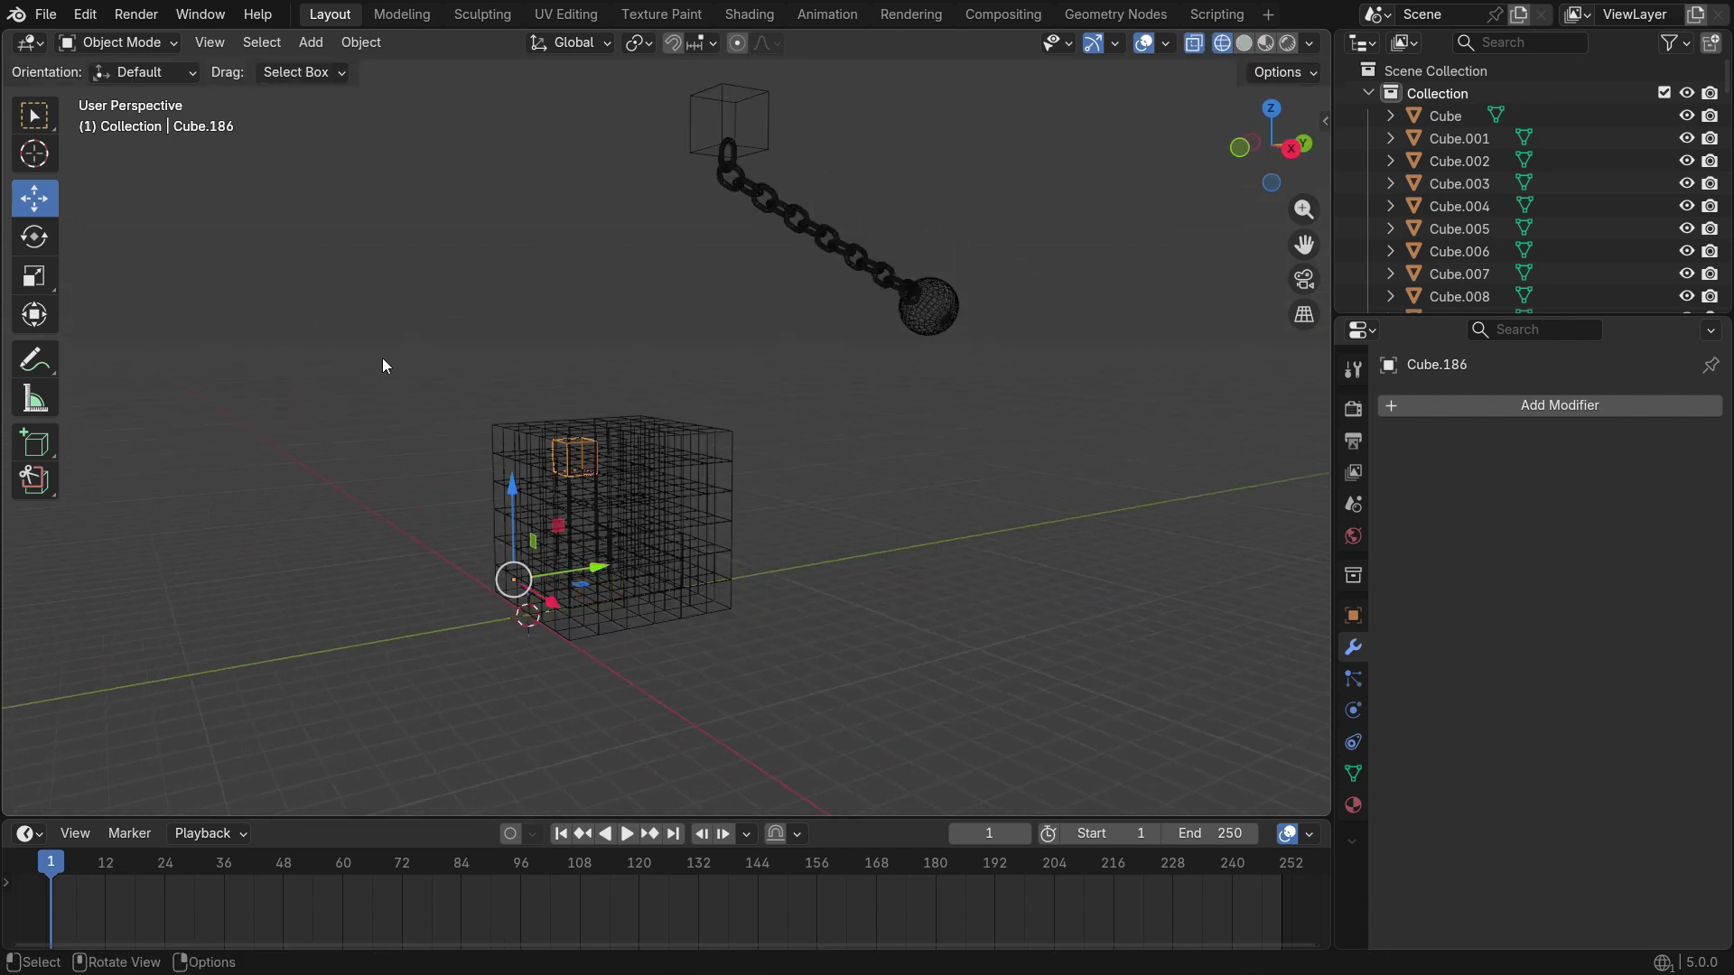
left_click_drag(373, 341, 764, 611)
scroll(732, 538, "up", 2)
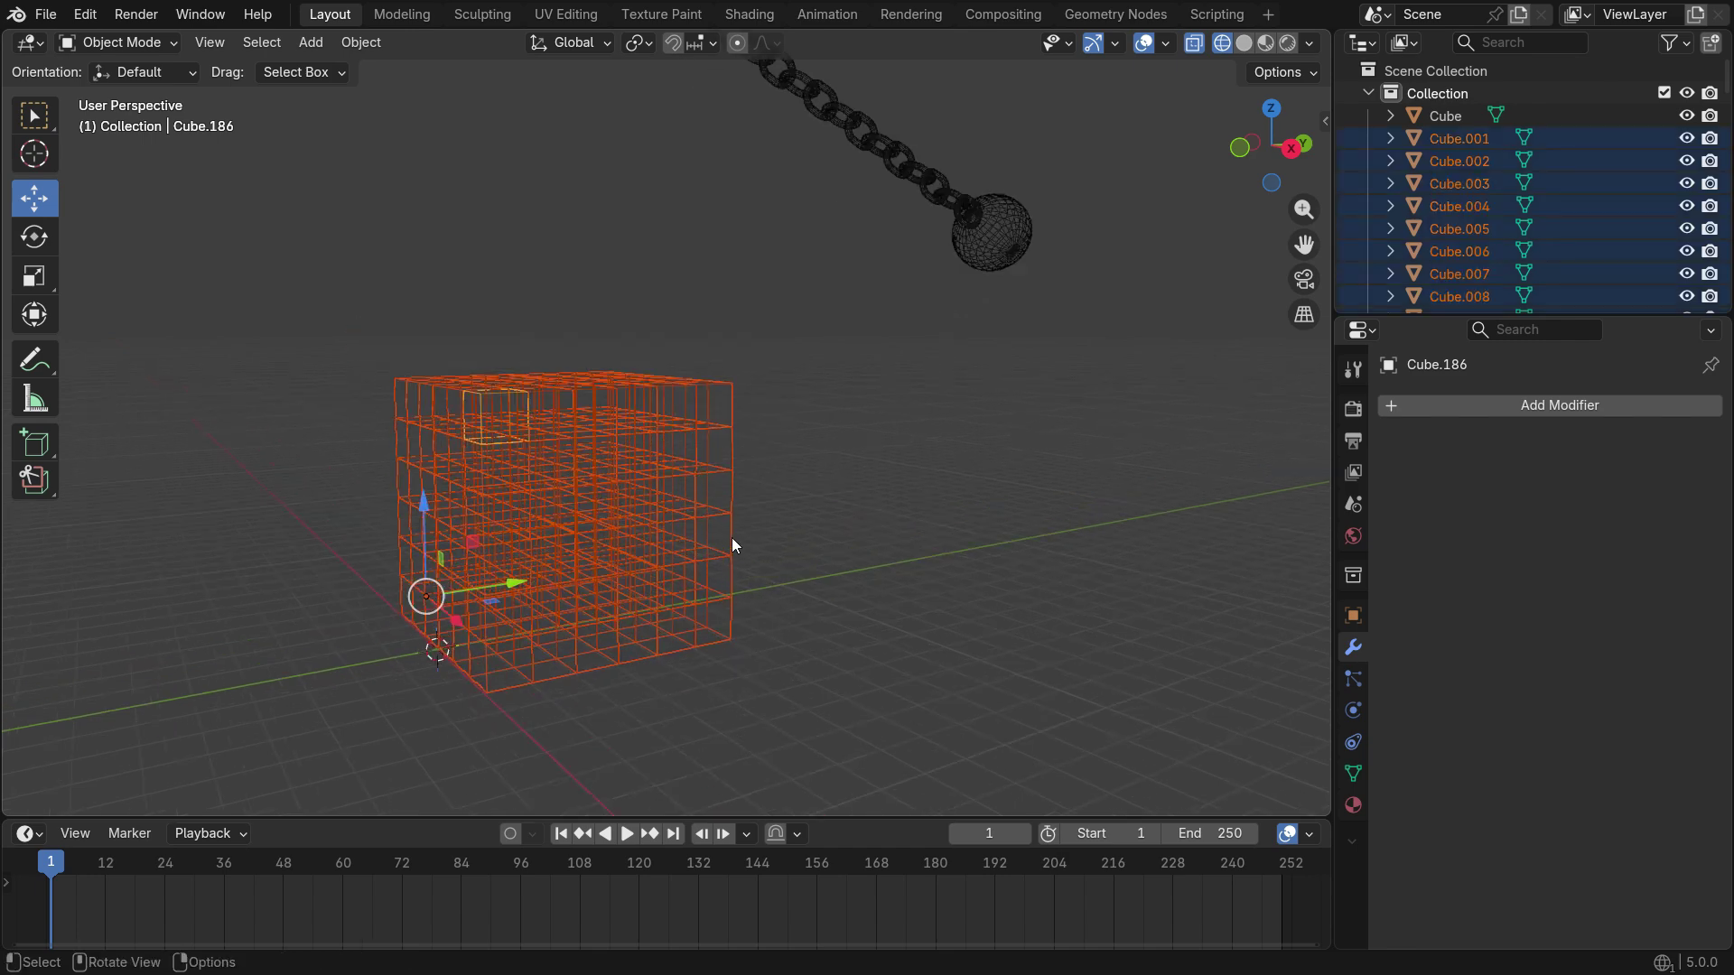
right_click(994, 348)
mouse_move(1013, 465)
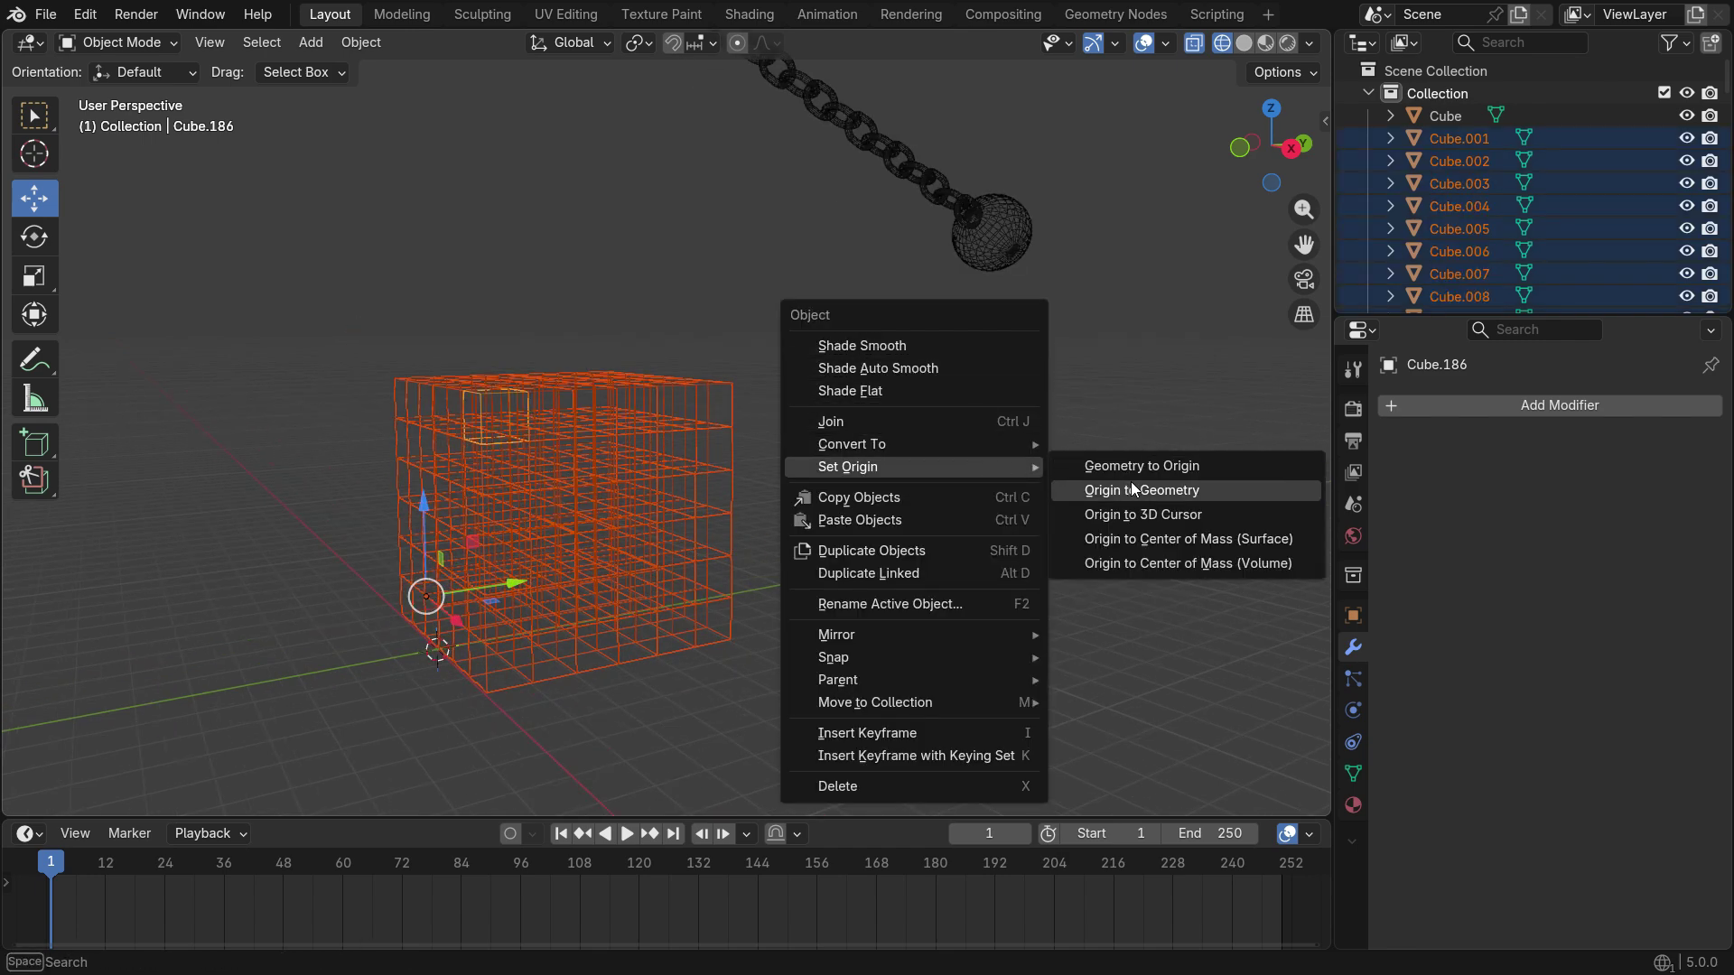
left_click(1221, 493)
Select the top corner cube on its own
left_click(718, 531)
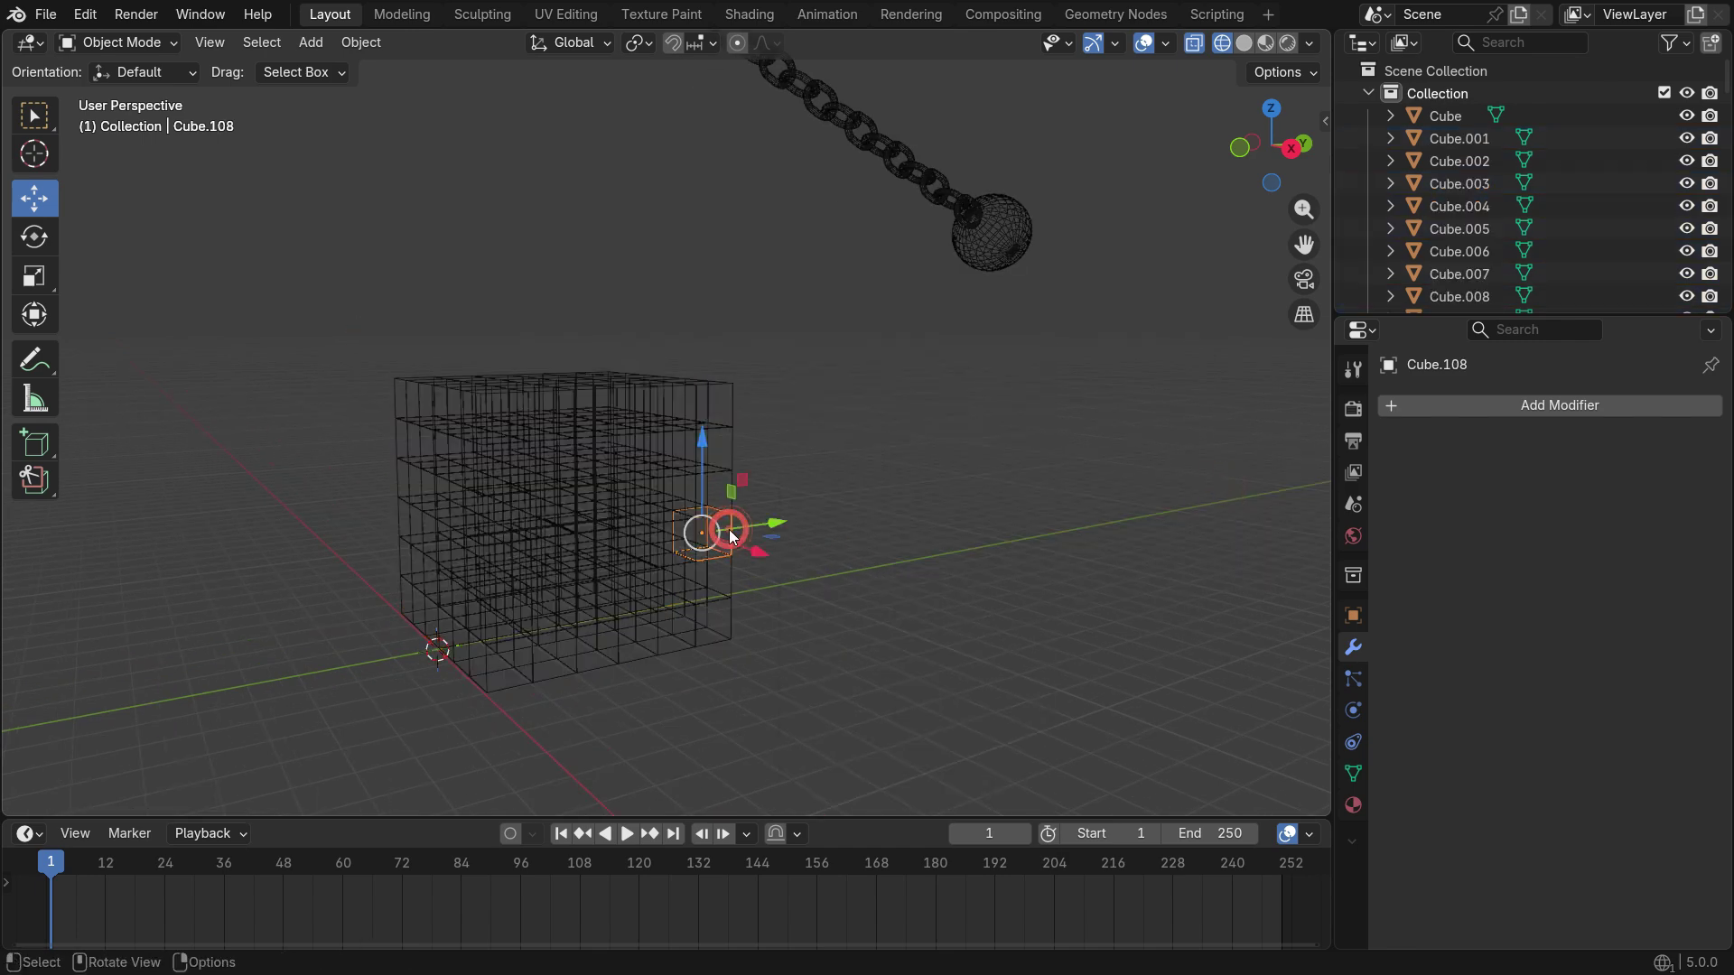
left_click(626, 580)
left_click(627, 453)
left_click(709, 407)
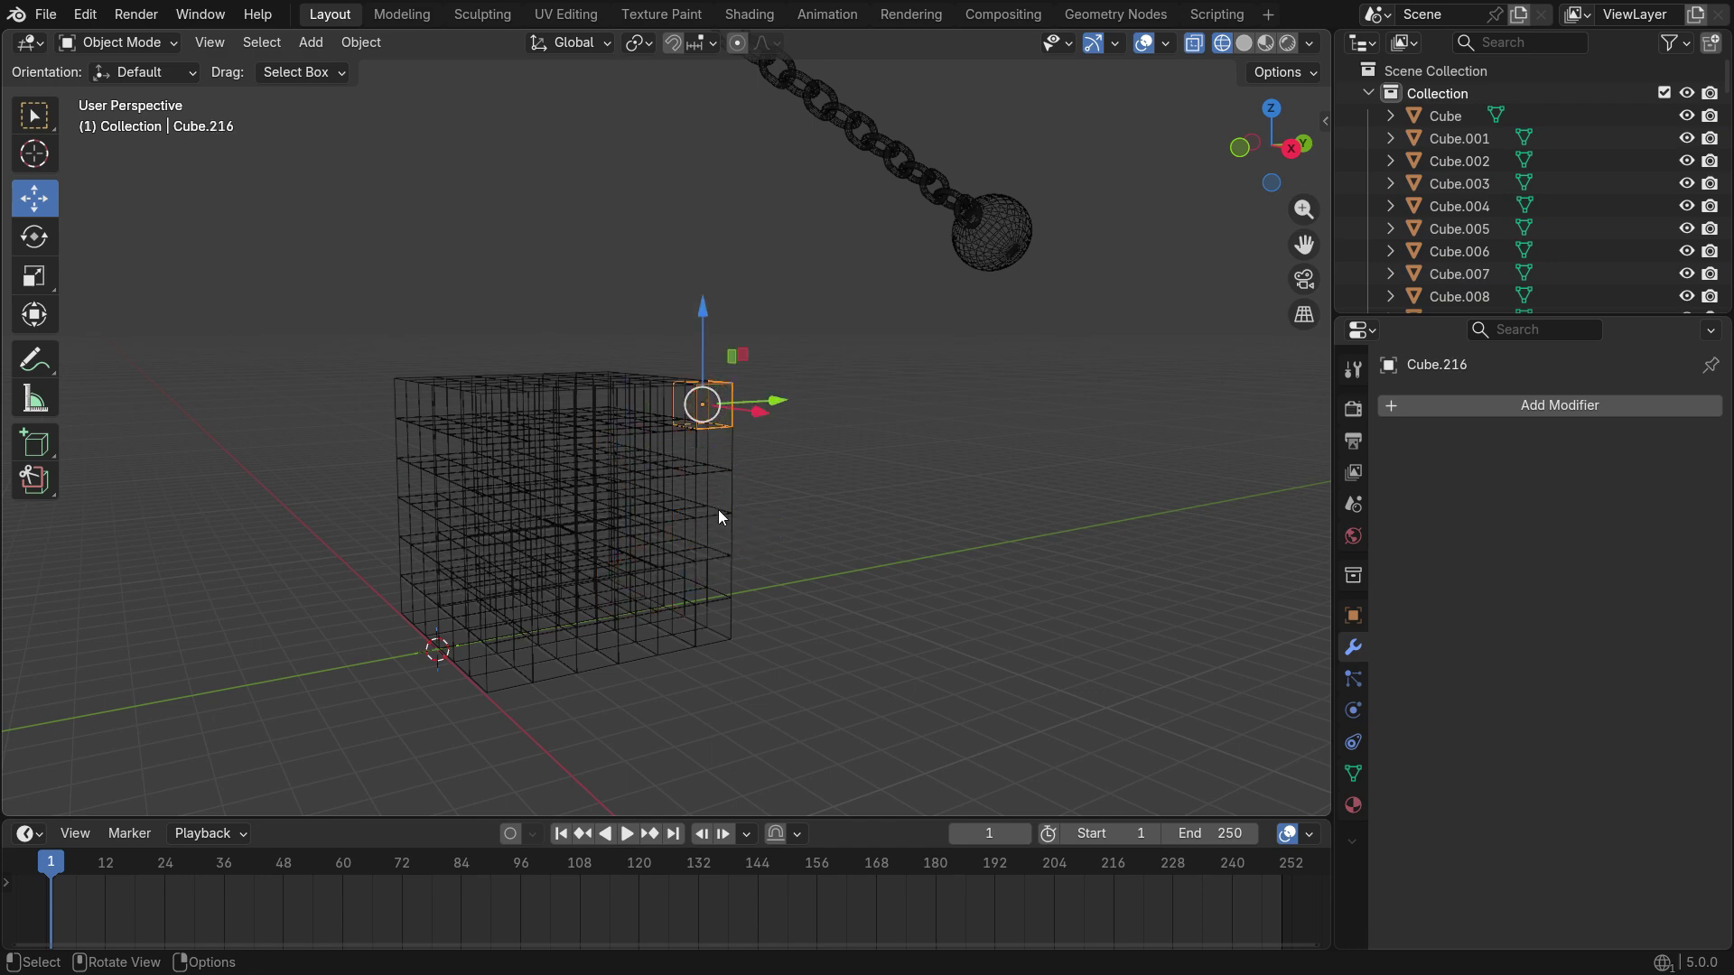
middle_click_drag(762, 515, 775, 554)
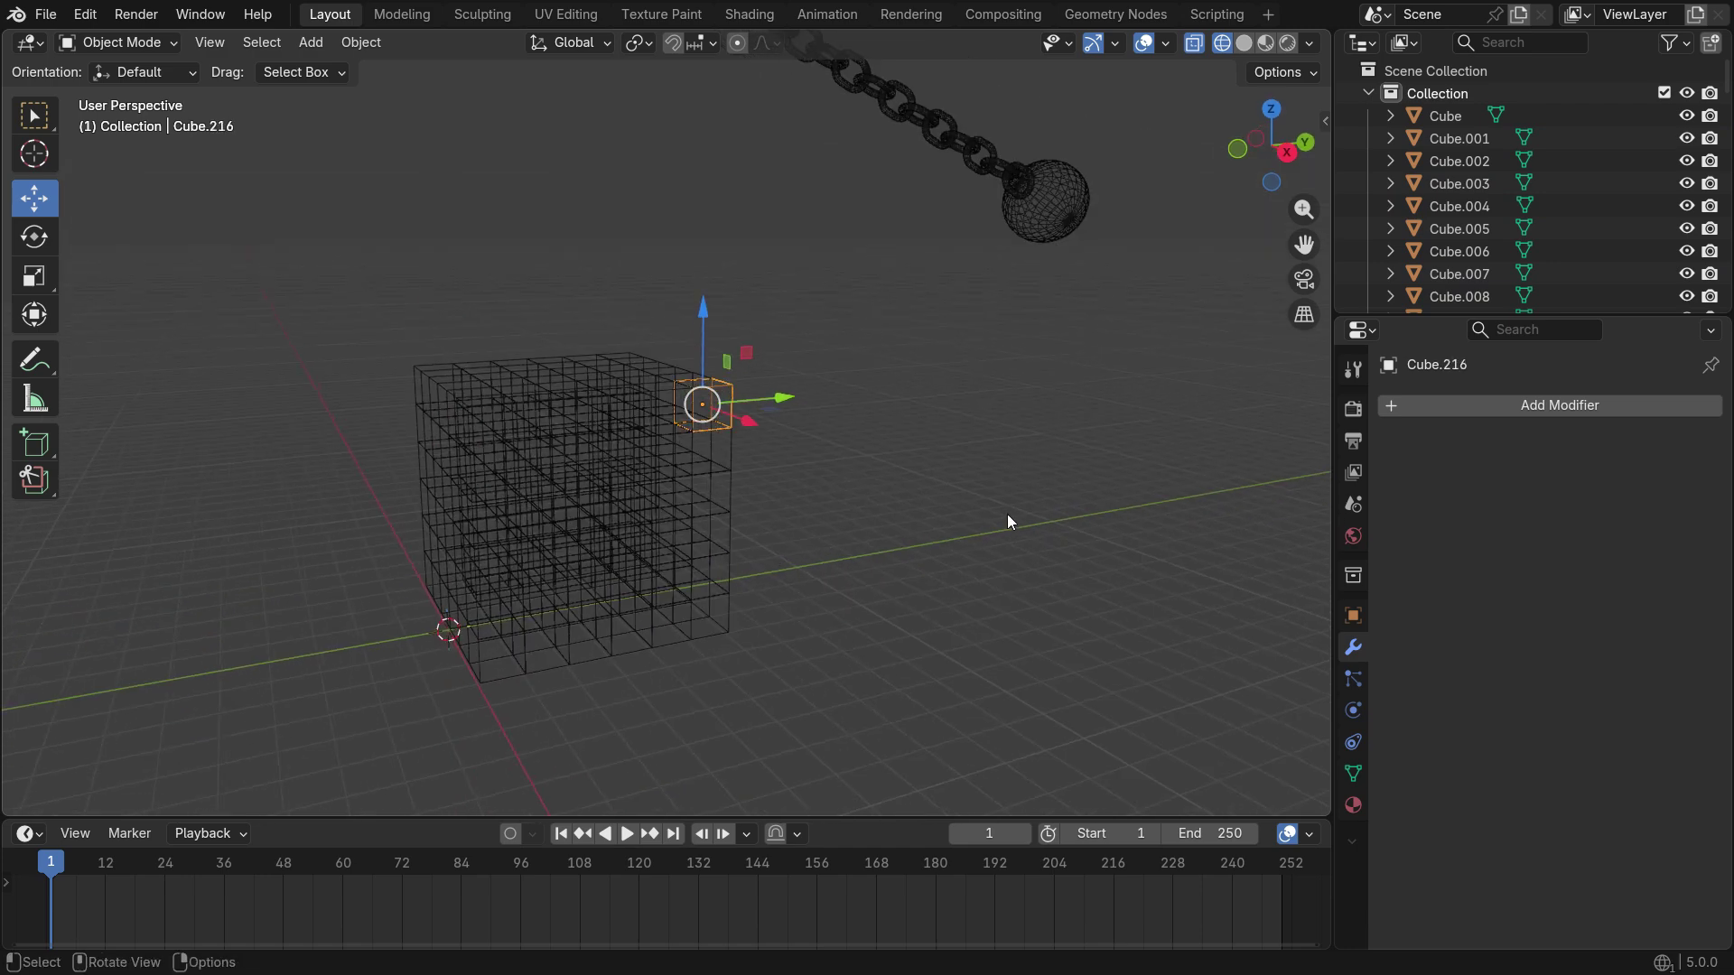
Make the corner cube a rigid body with a mass of 0.2 kg
left_click(1354, 711)
left_click(1662, 457)
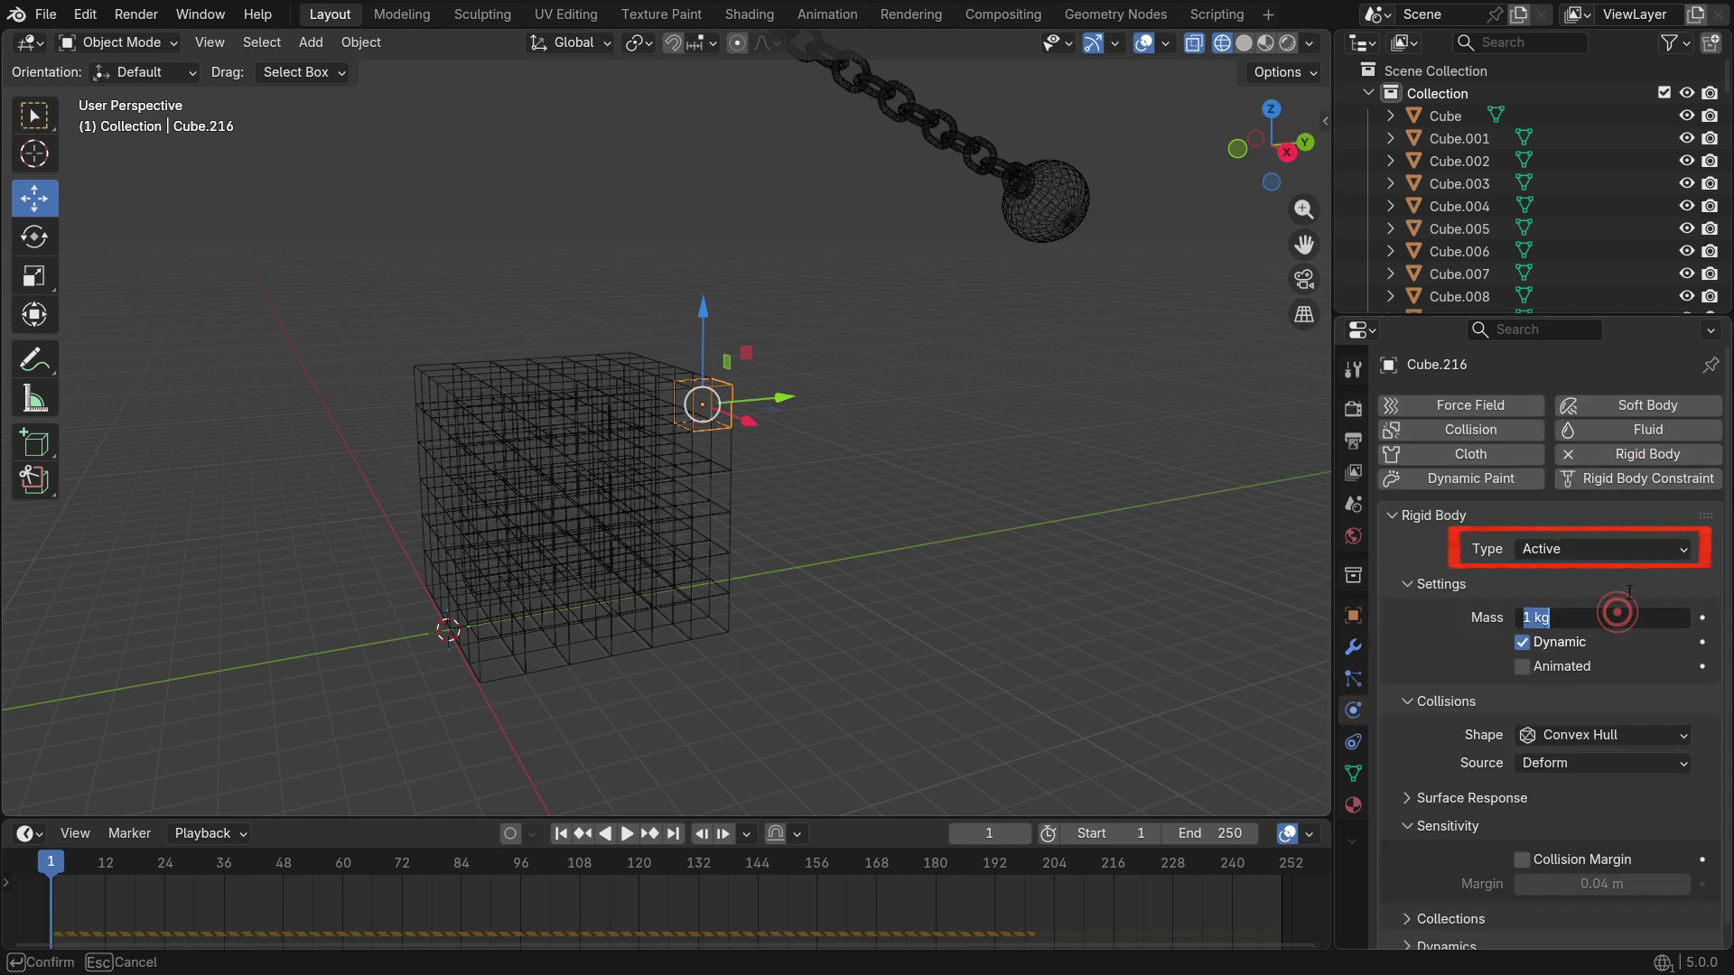
type(".2")
key("Return")
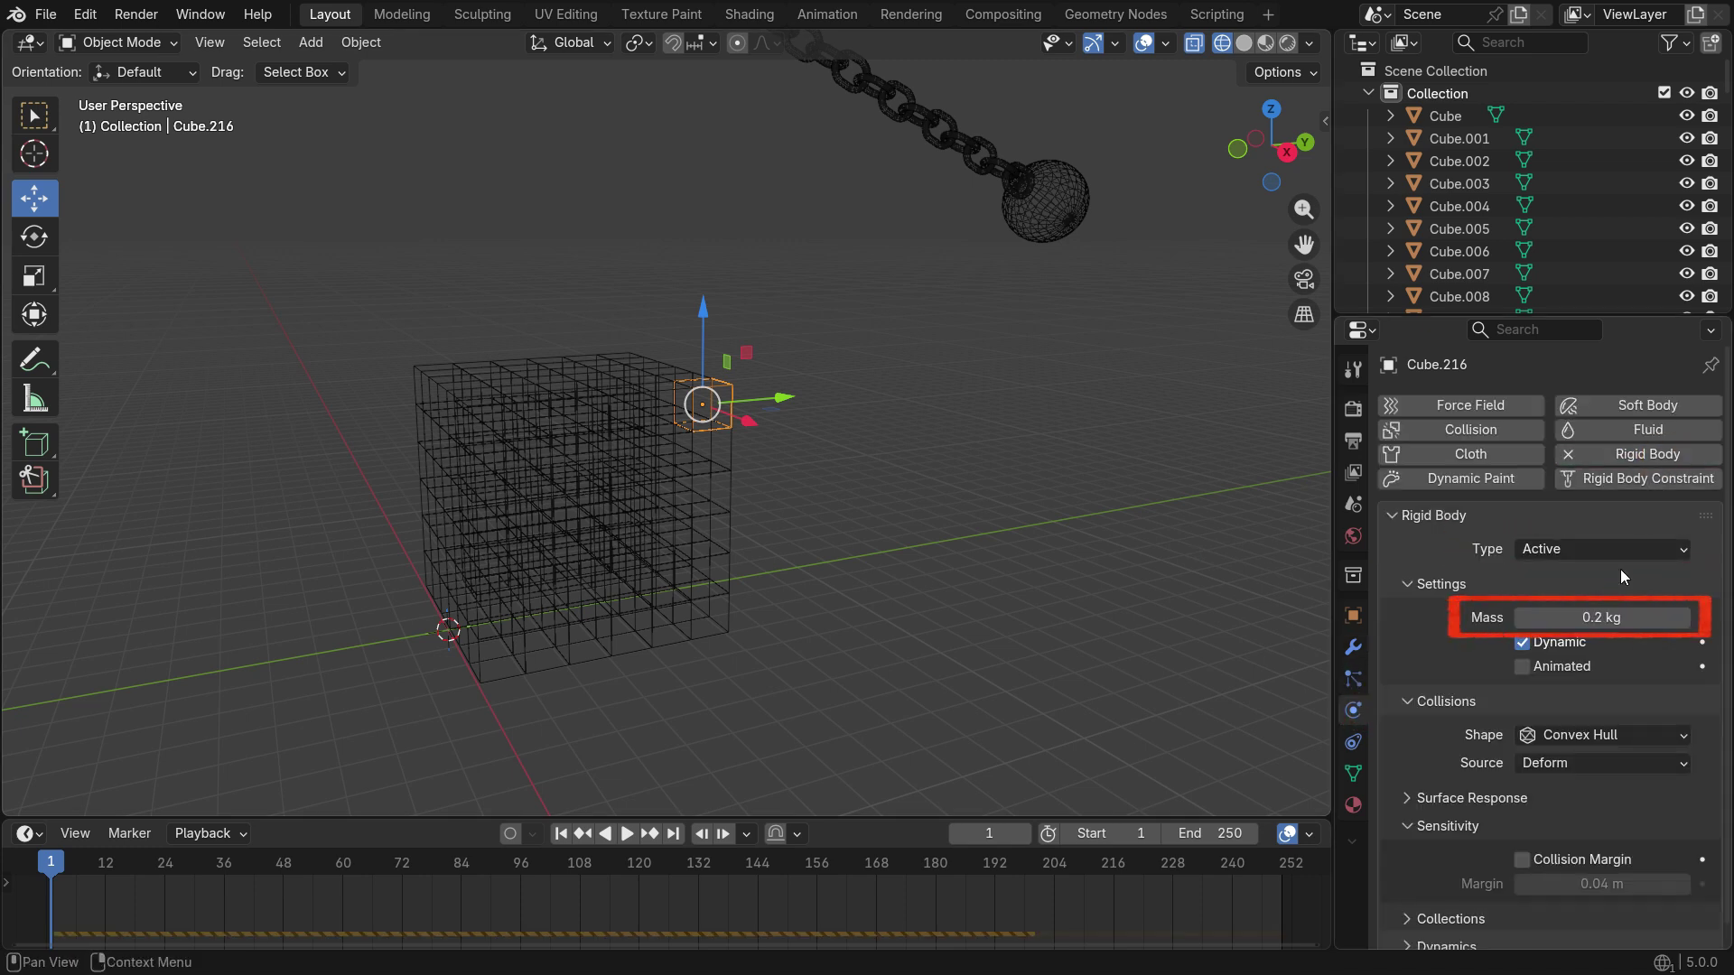
Enable rigid body Deactivation and Start Deactivated, then box-select every cube in the stack
scroll(1463, 776, "down", 1)
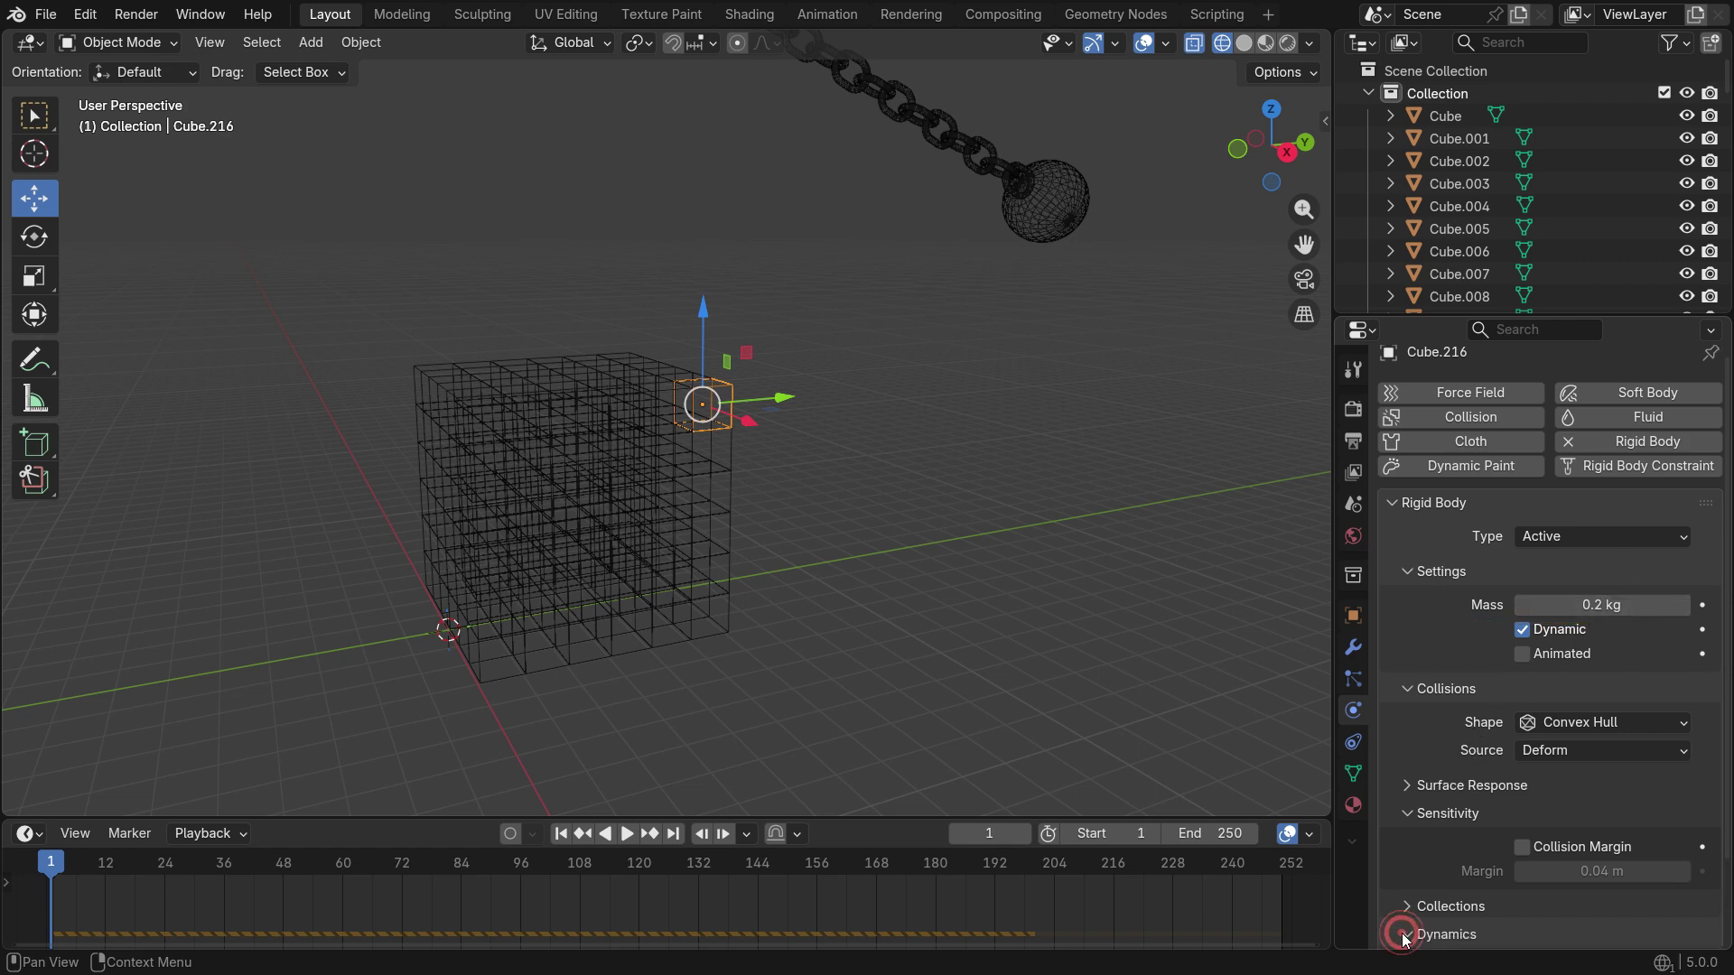
left_click(1406, 935)
scroll(1456, 799, "down", 2)
left_click(1424, 935)
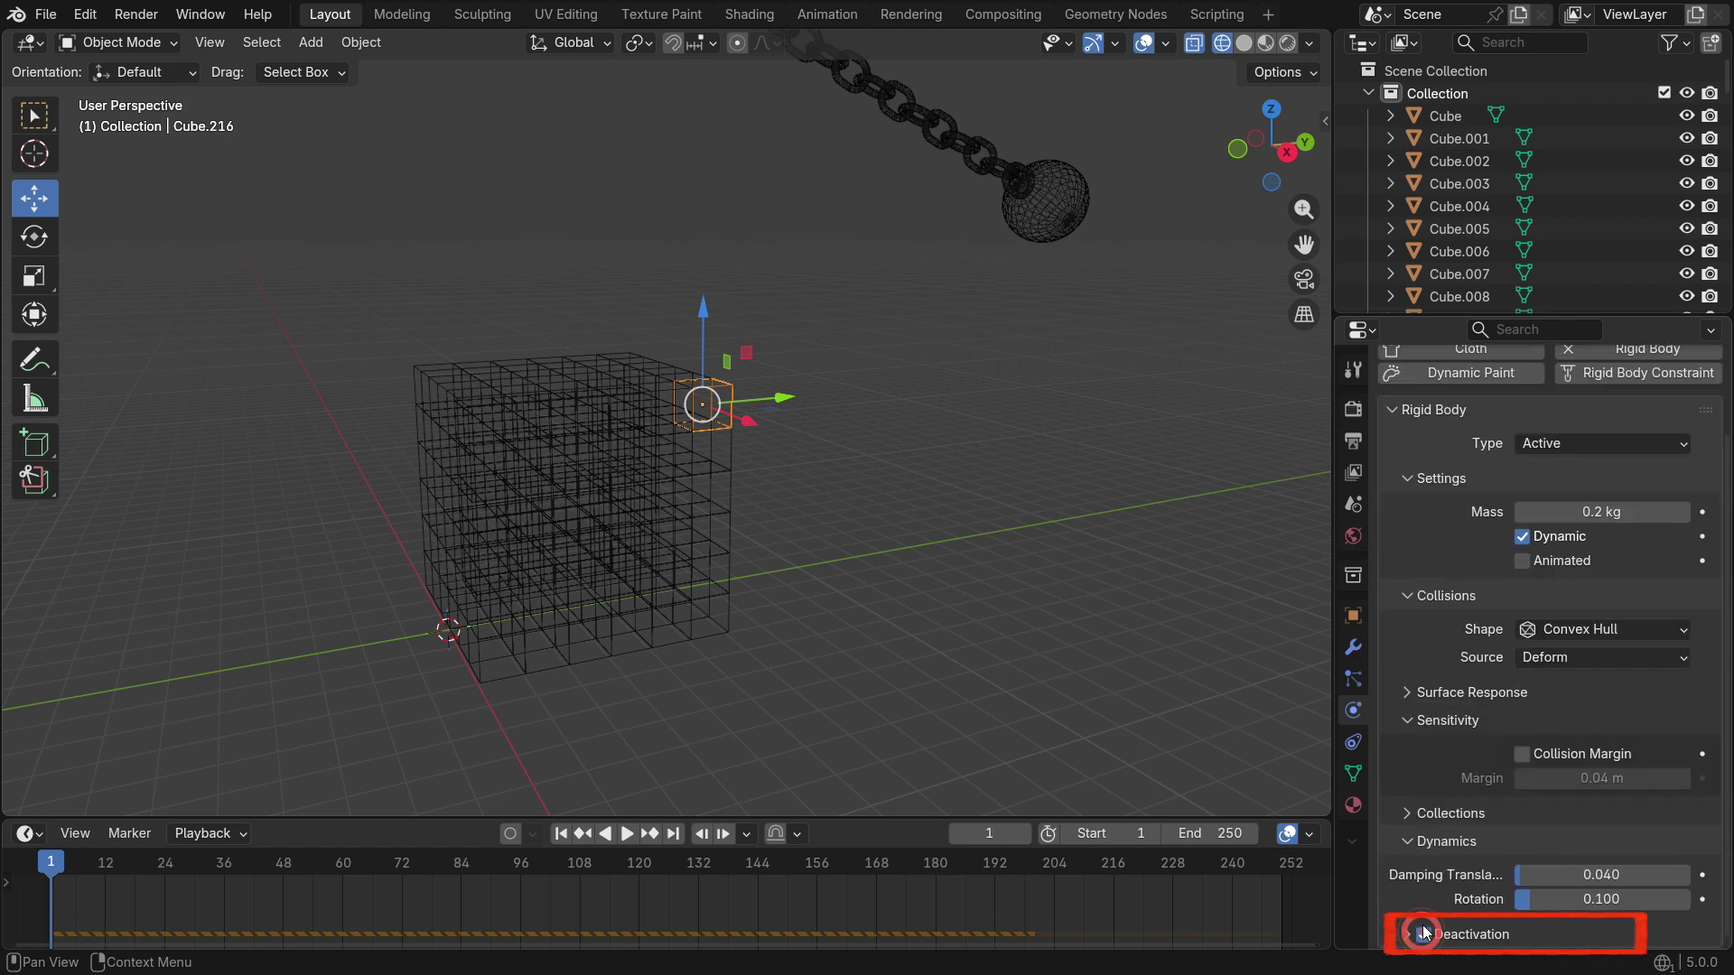
left_click(1408, 935)
scroll(1419, 854, "down", 2)
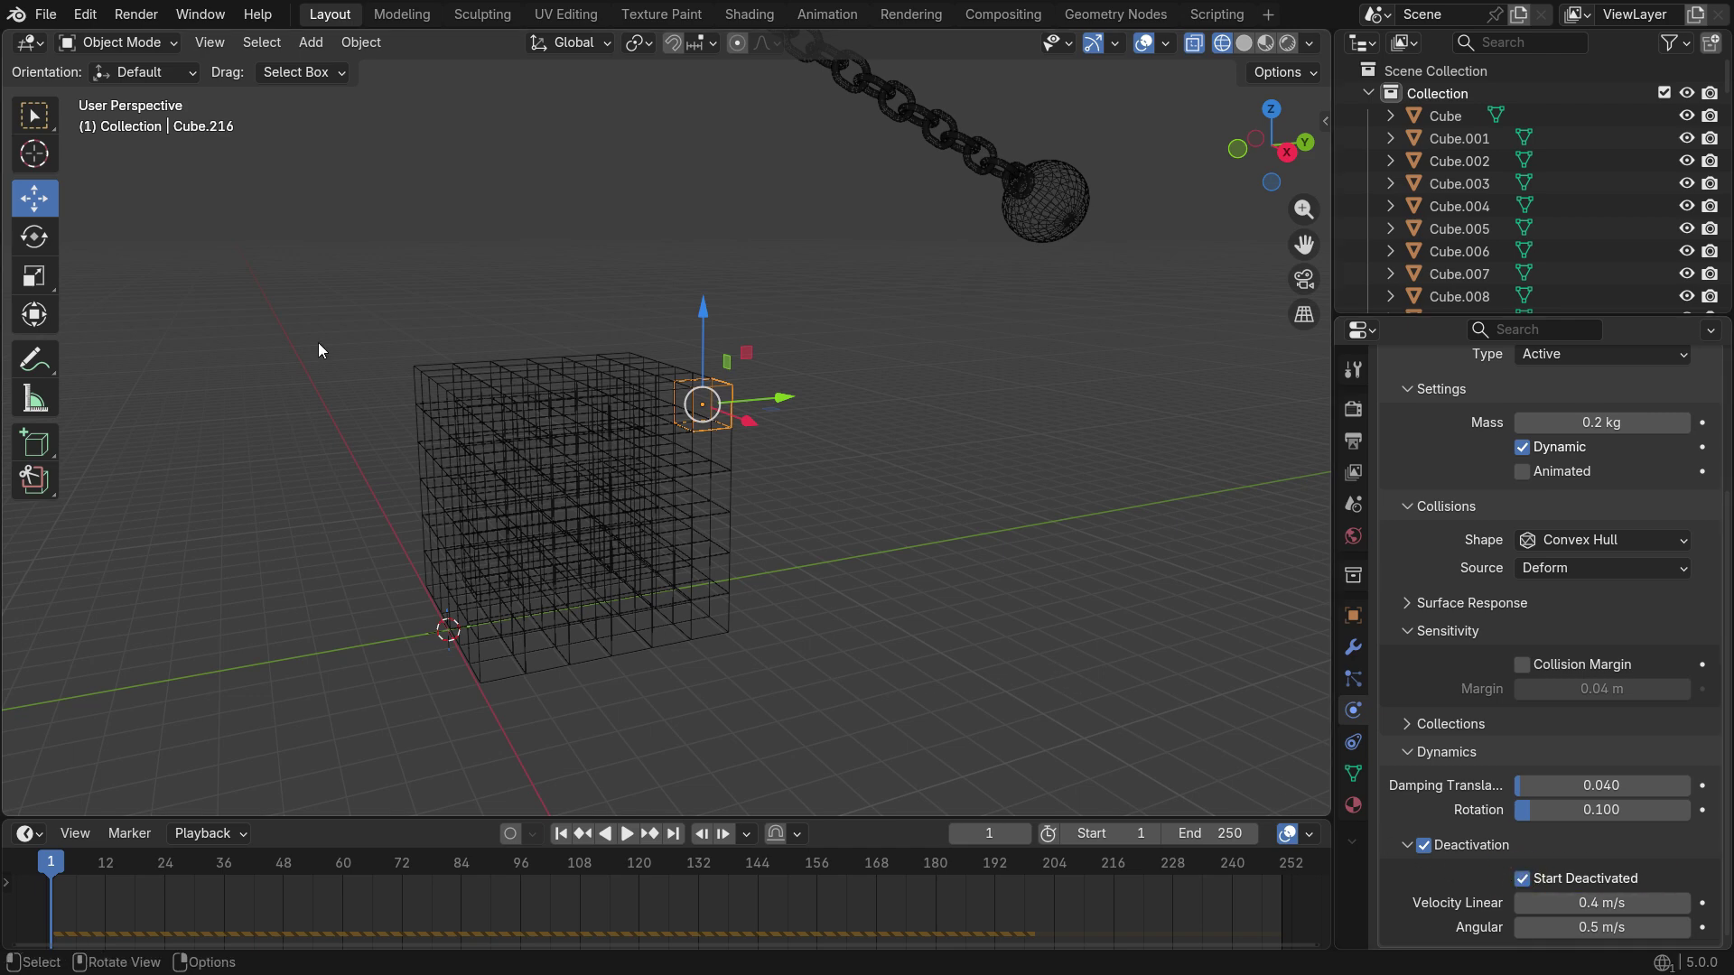
left_click_drag(327, 254, 844, 708, "shift")
Copy the corner cube's rigid body settings to all cubes, then switch to Solid shading
left_click(361, 43)
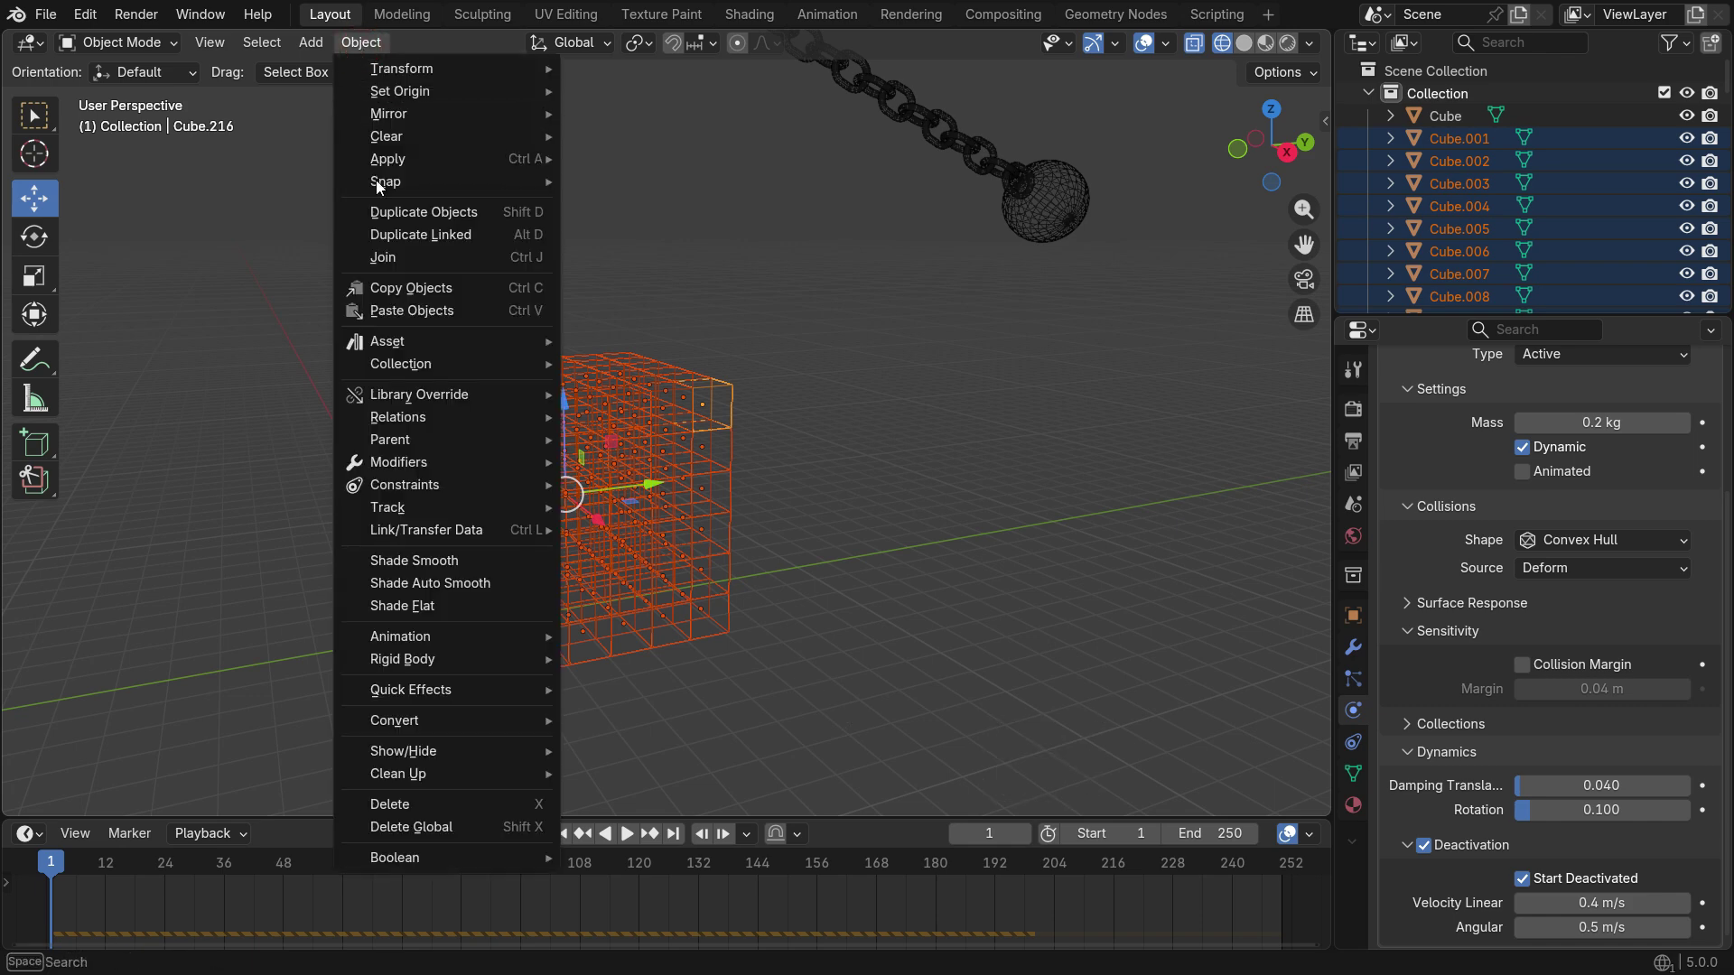
mouse_move(410, 660)
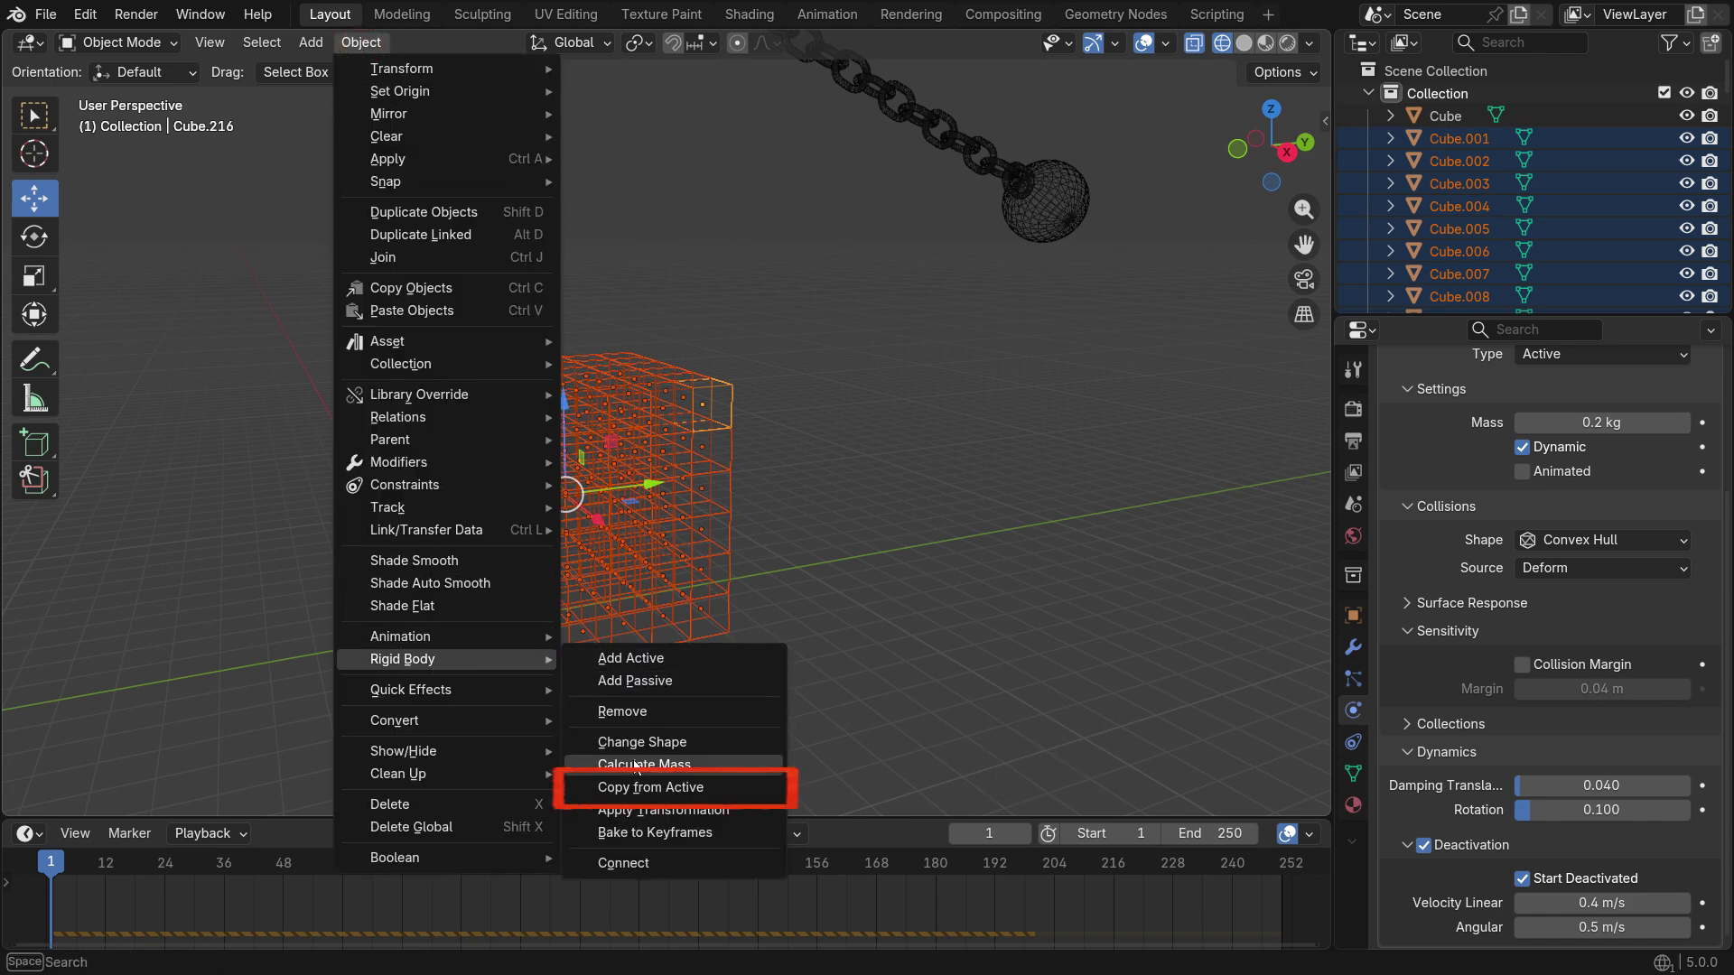
left_click(750, 782)
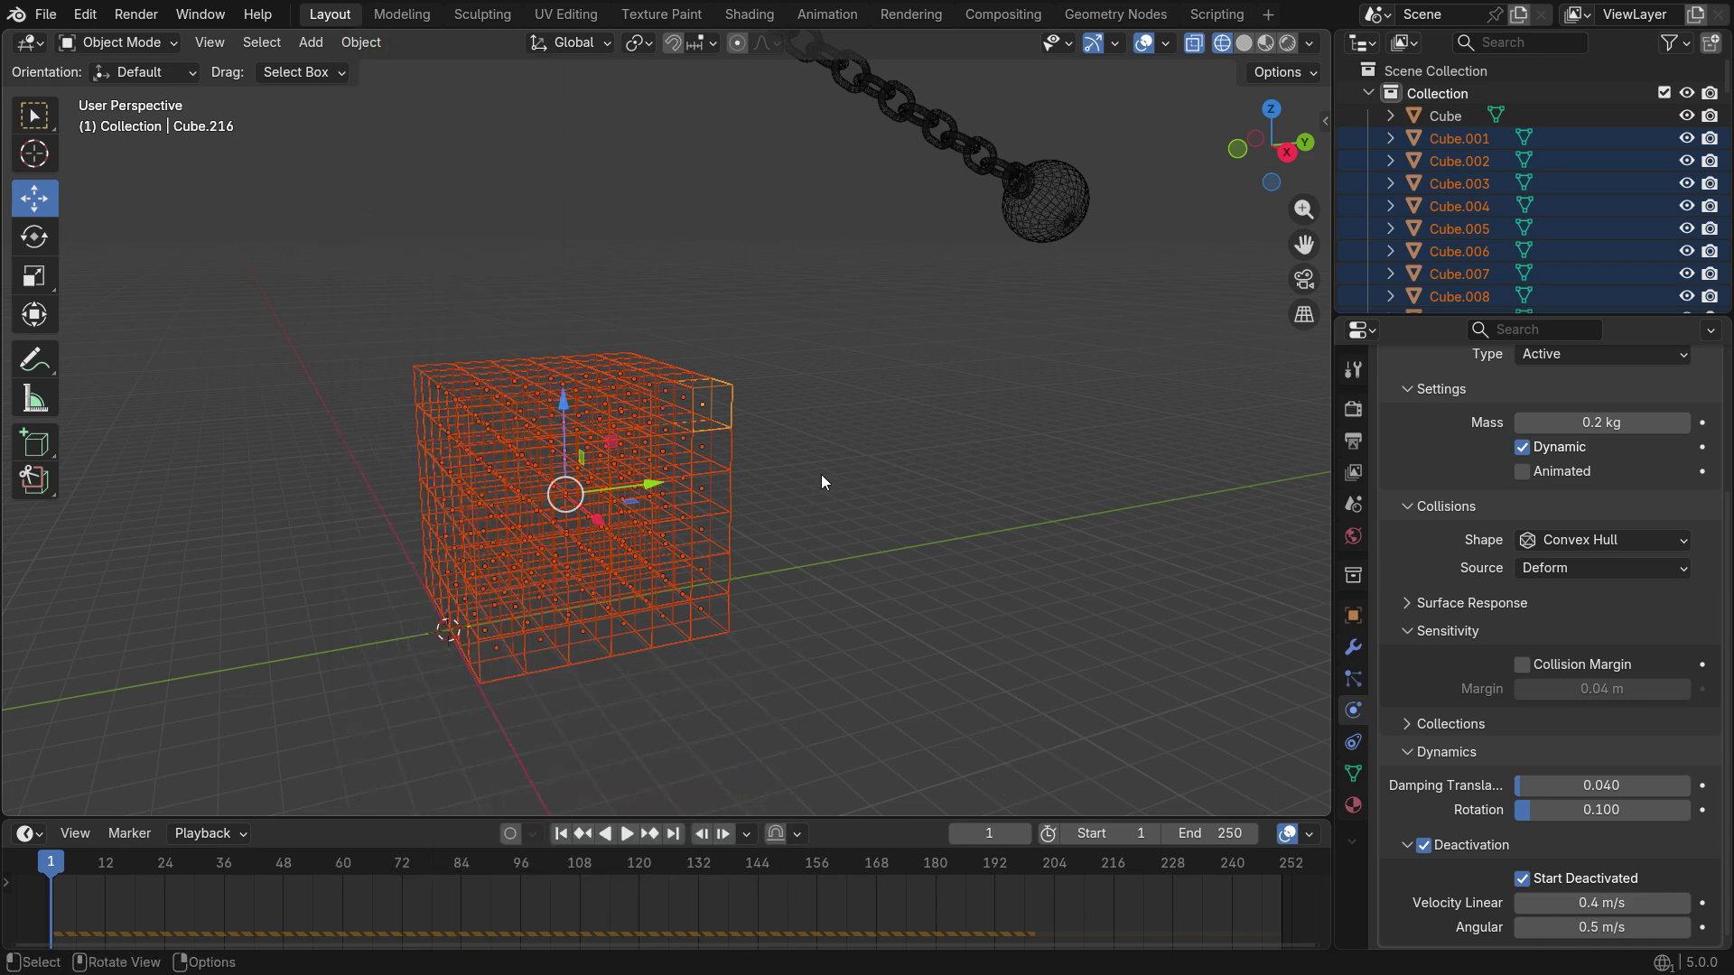
left_click(706, 584)
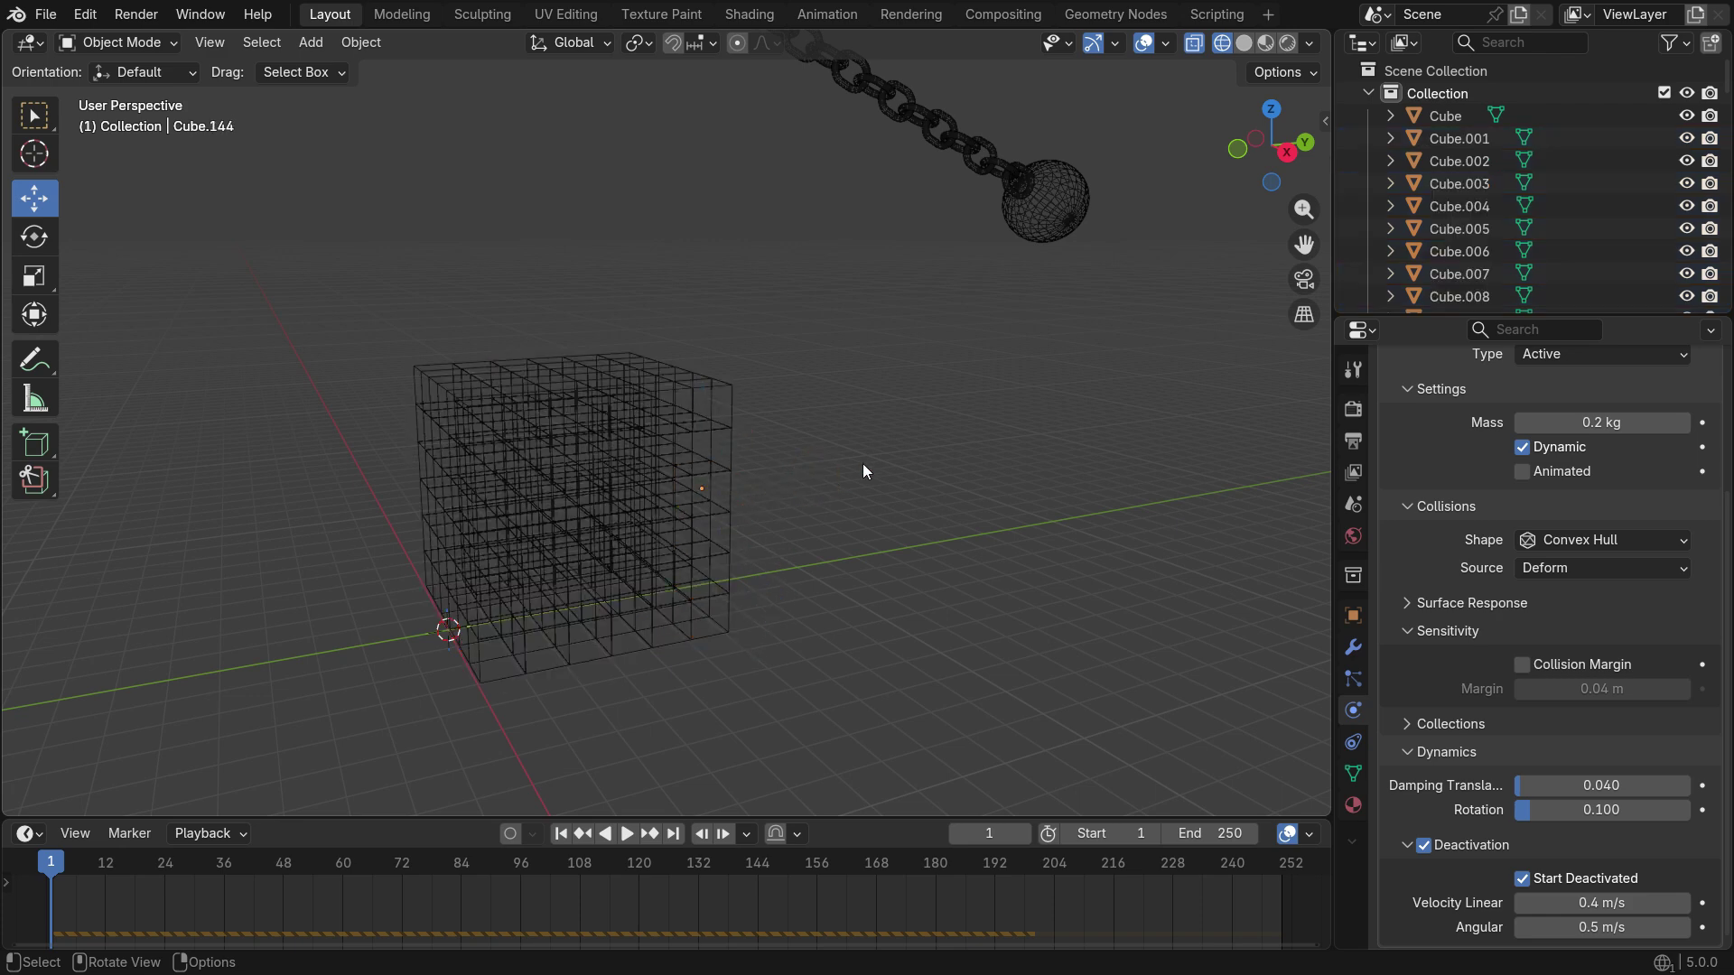
key("z")
left_click(1024, 455)
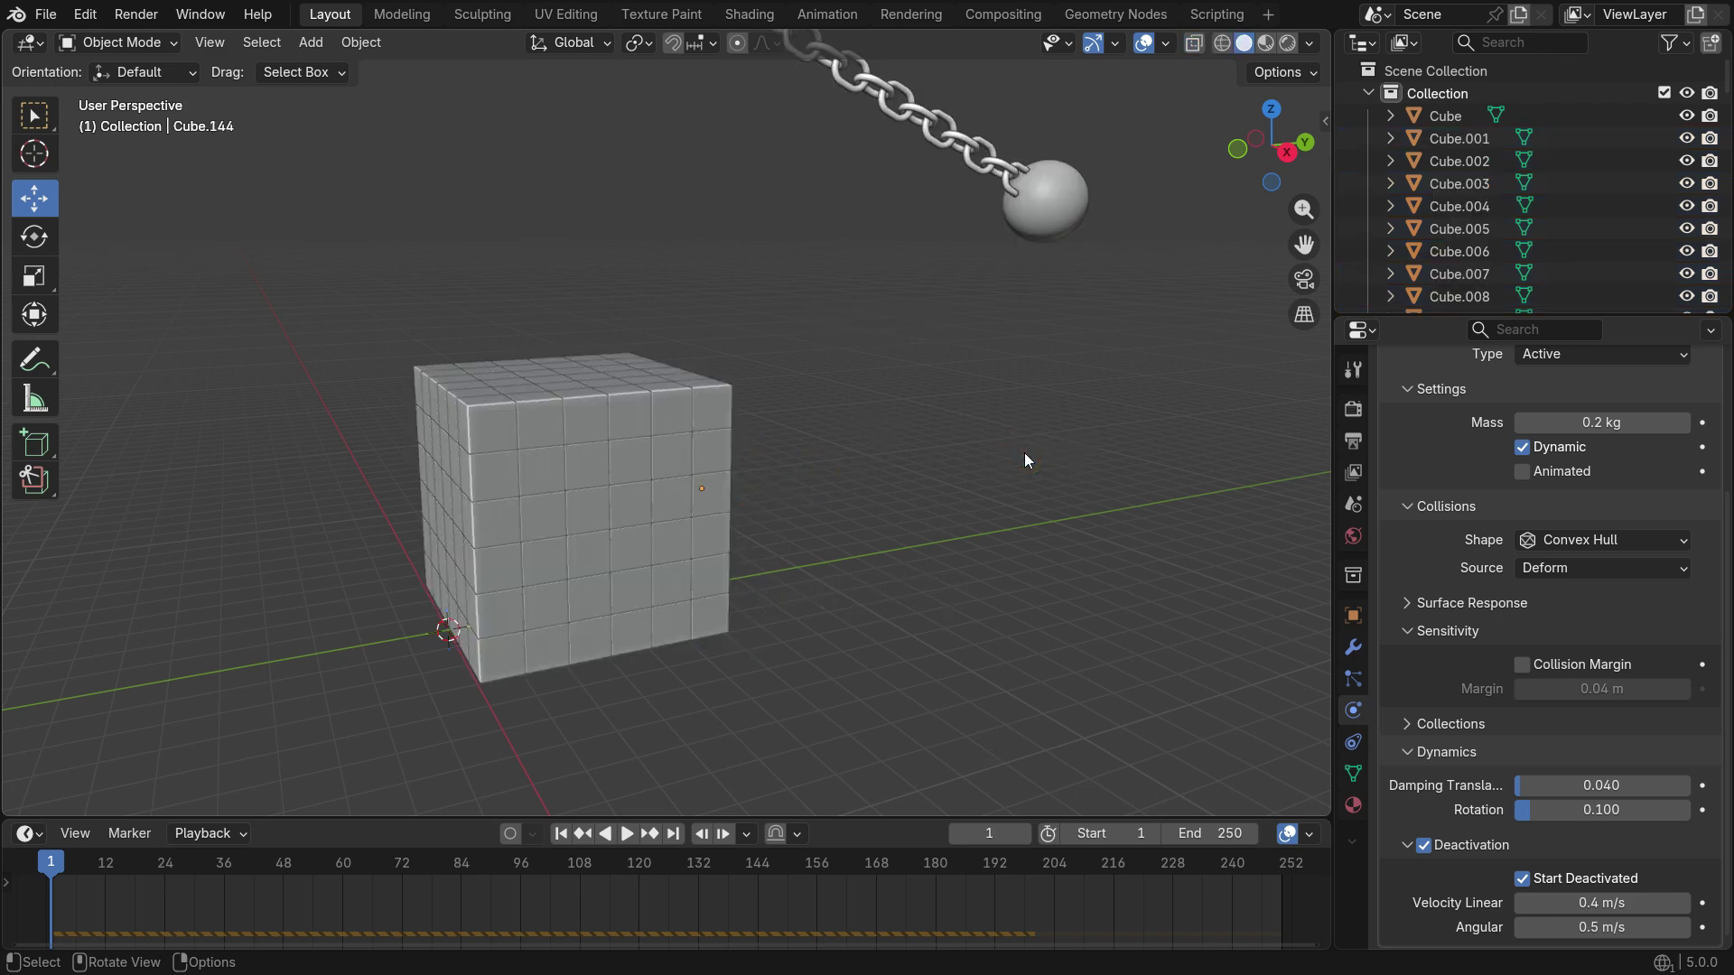
Add a plane and scale it up large beneath the cube stack
scroll(750, 507, "down", 5)
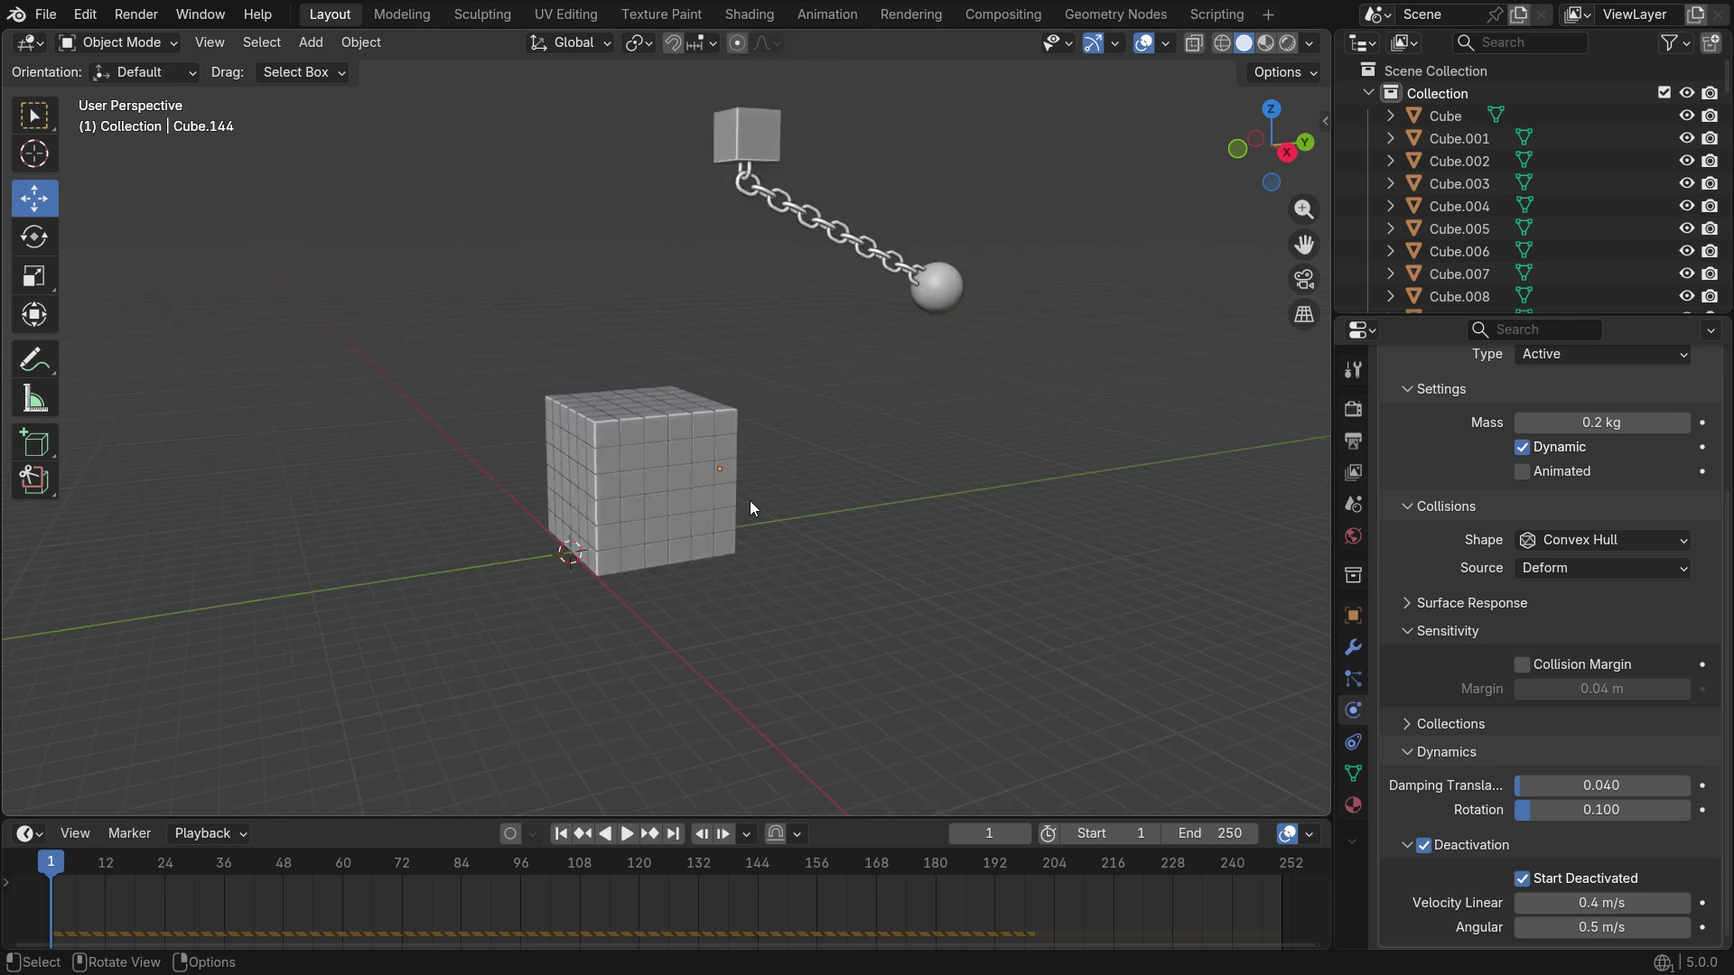
key("shift+a")
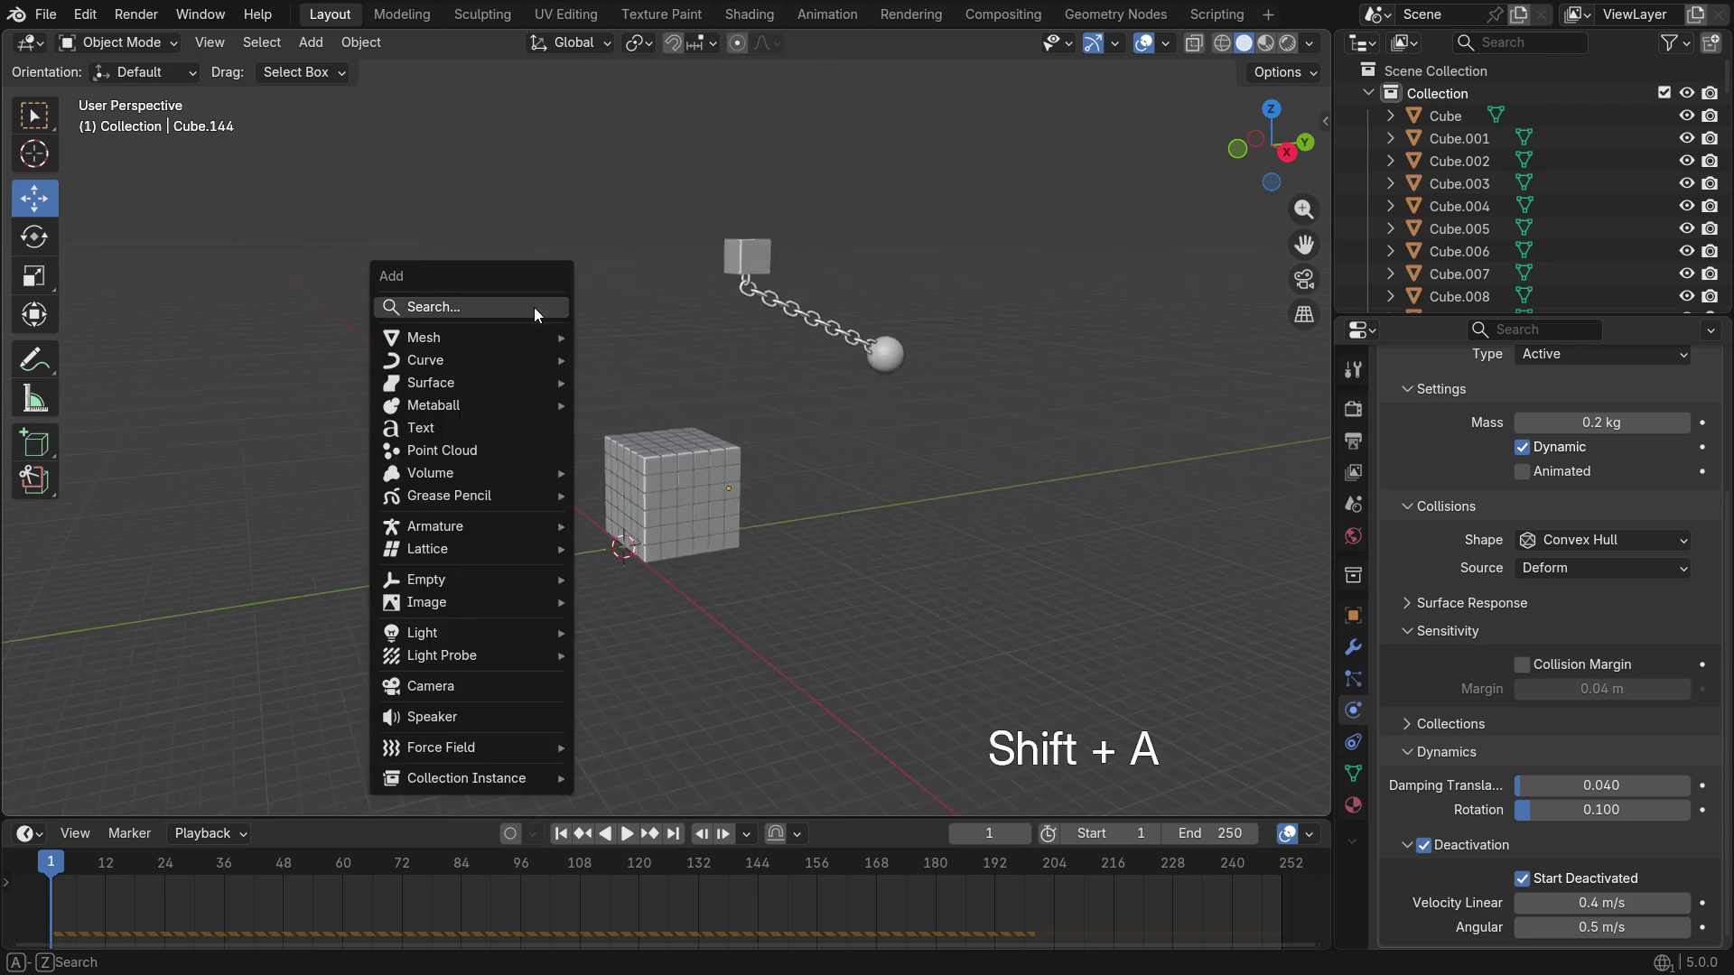
mouse_move(527, 336)
left_click(661, 339)
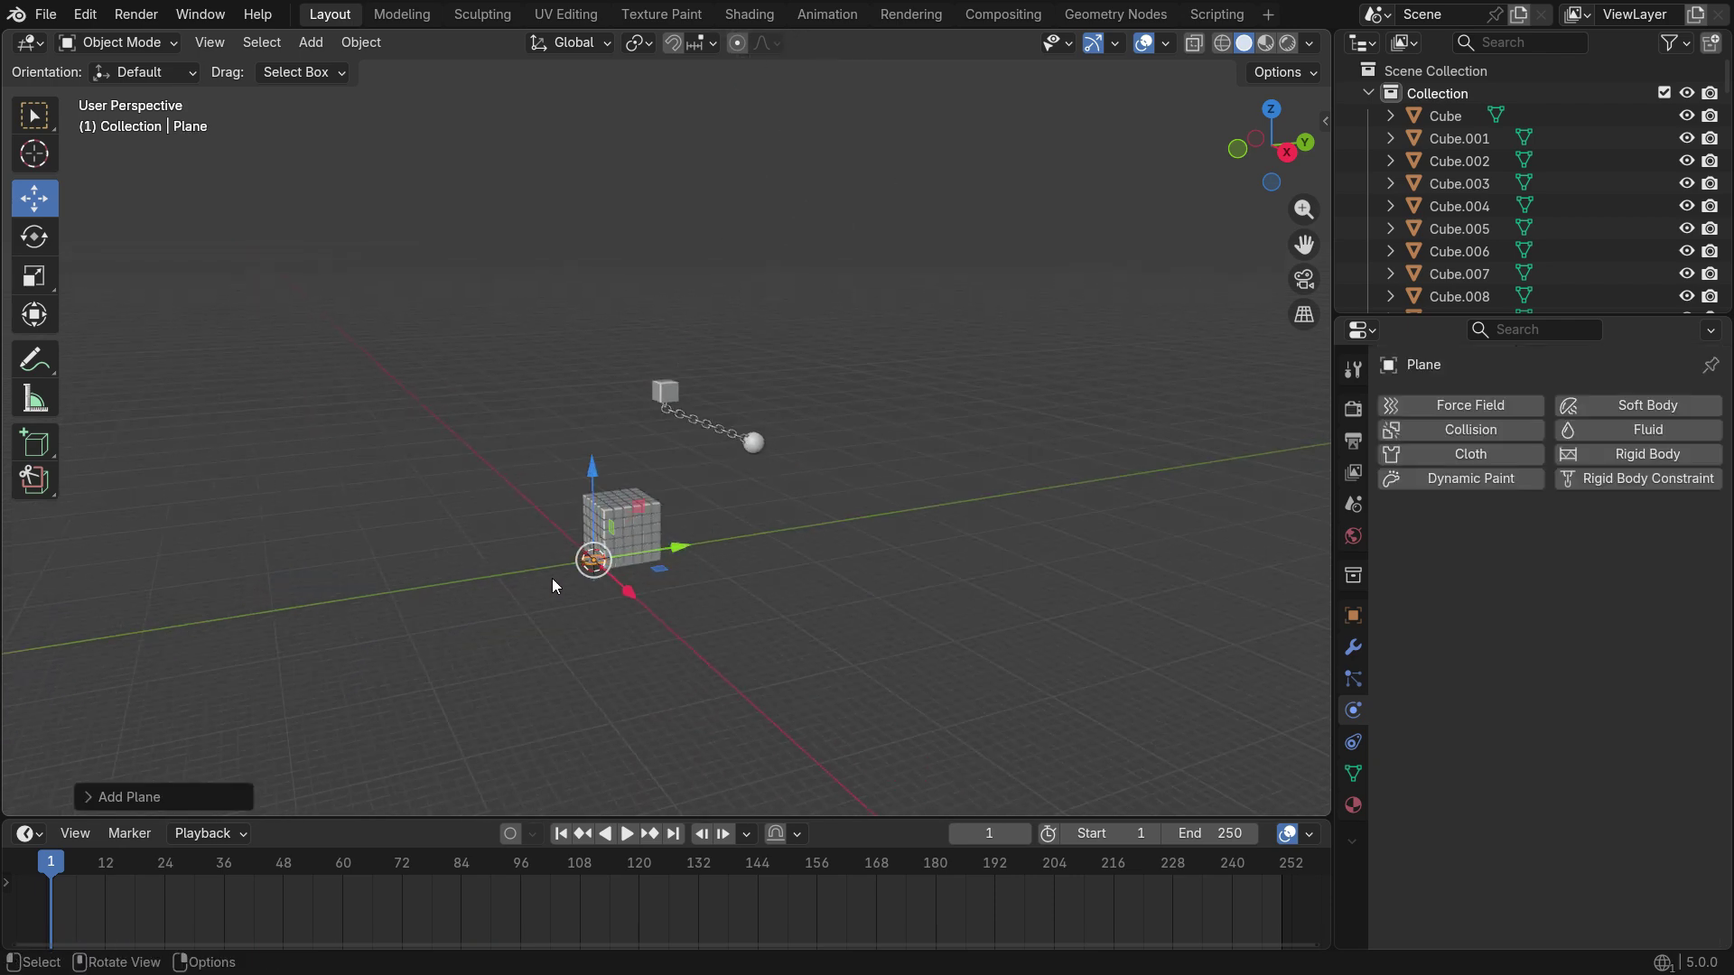
key("s")
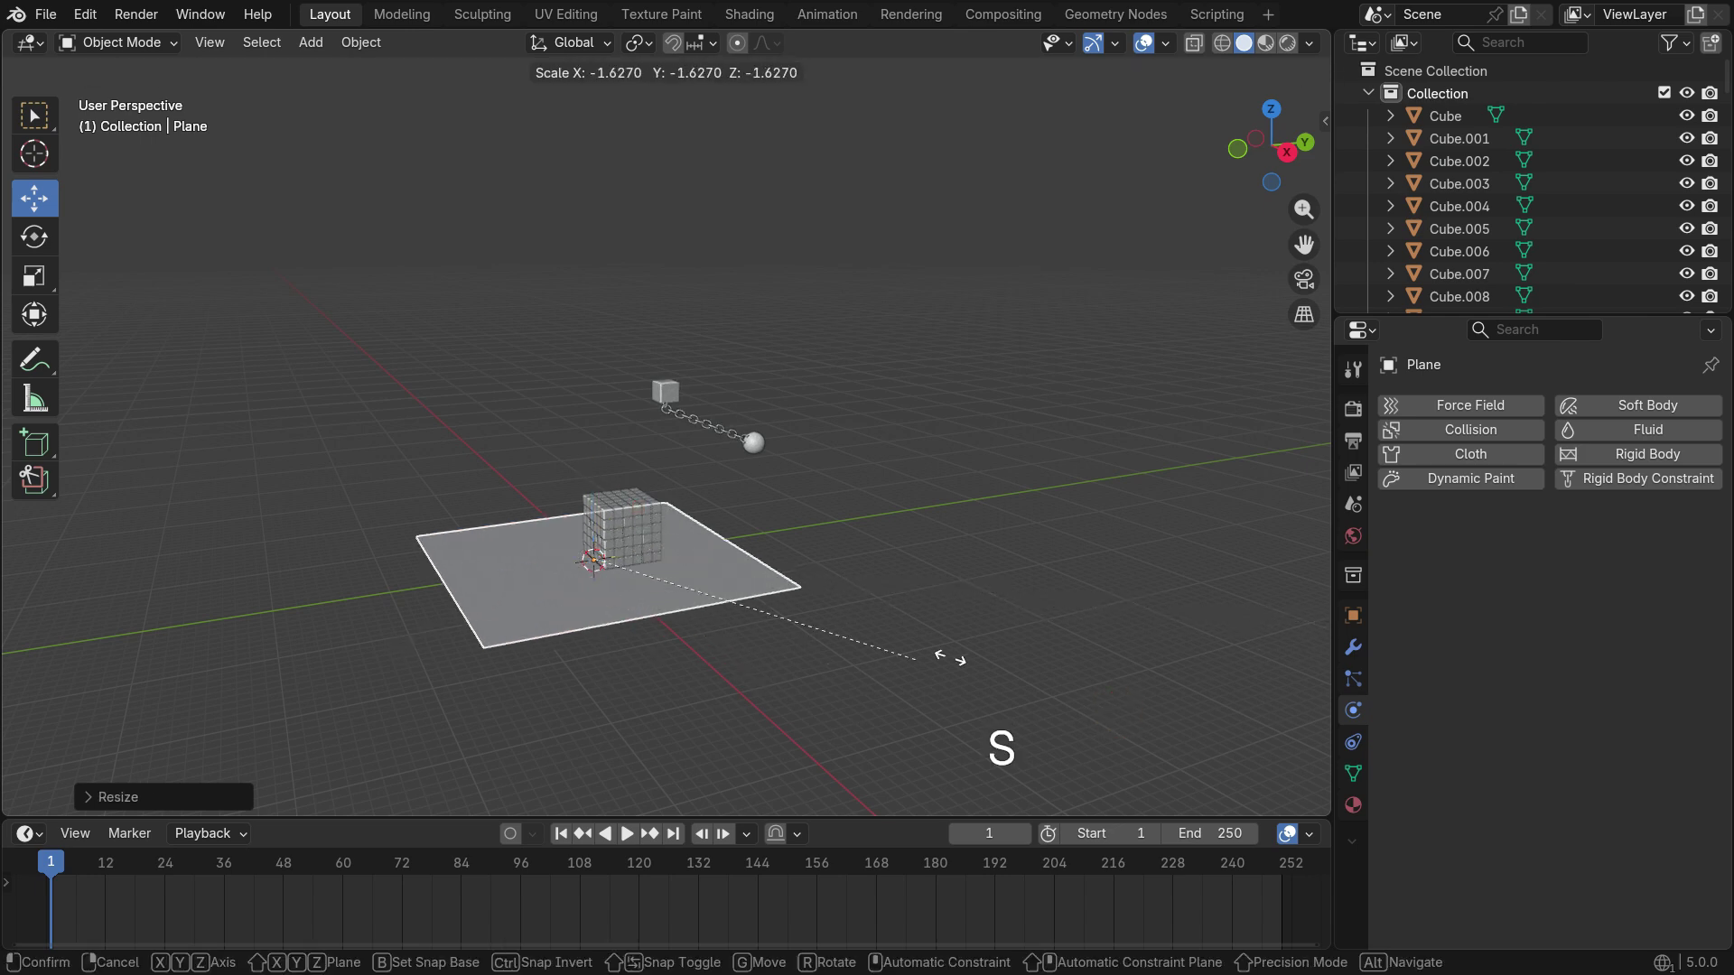
left_click(81, 696)
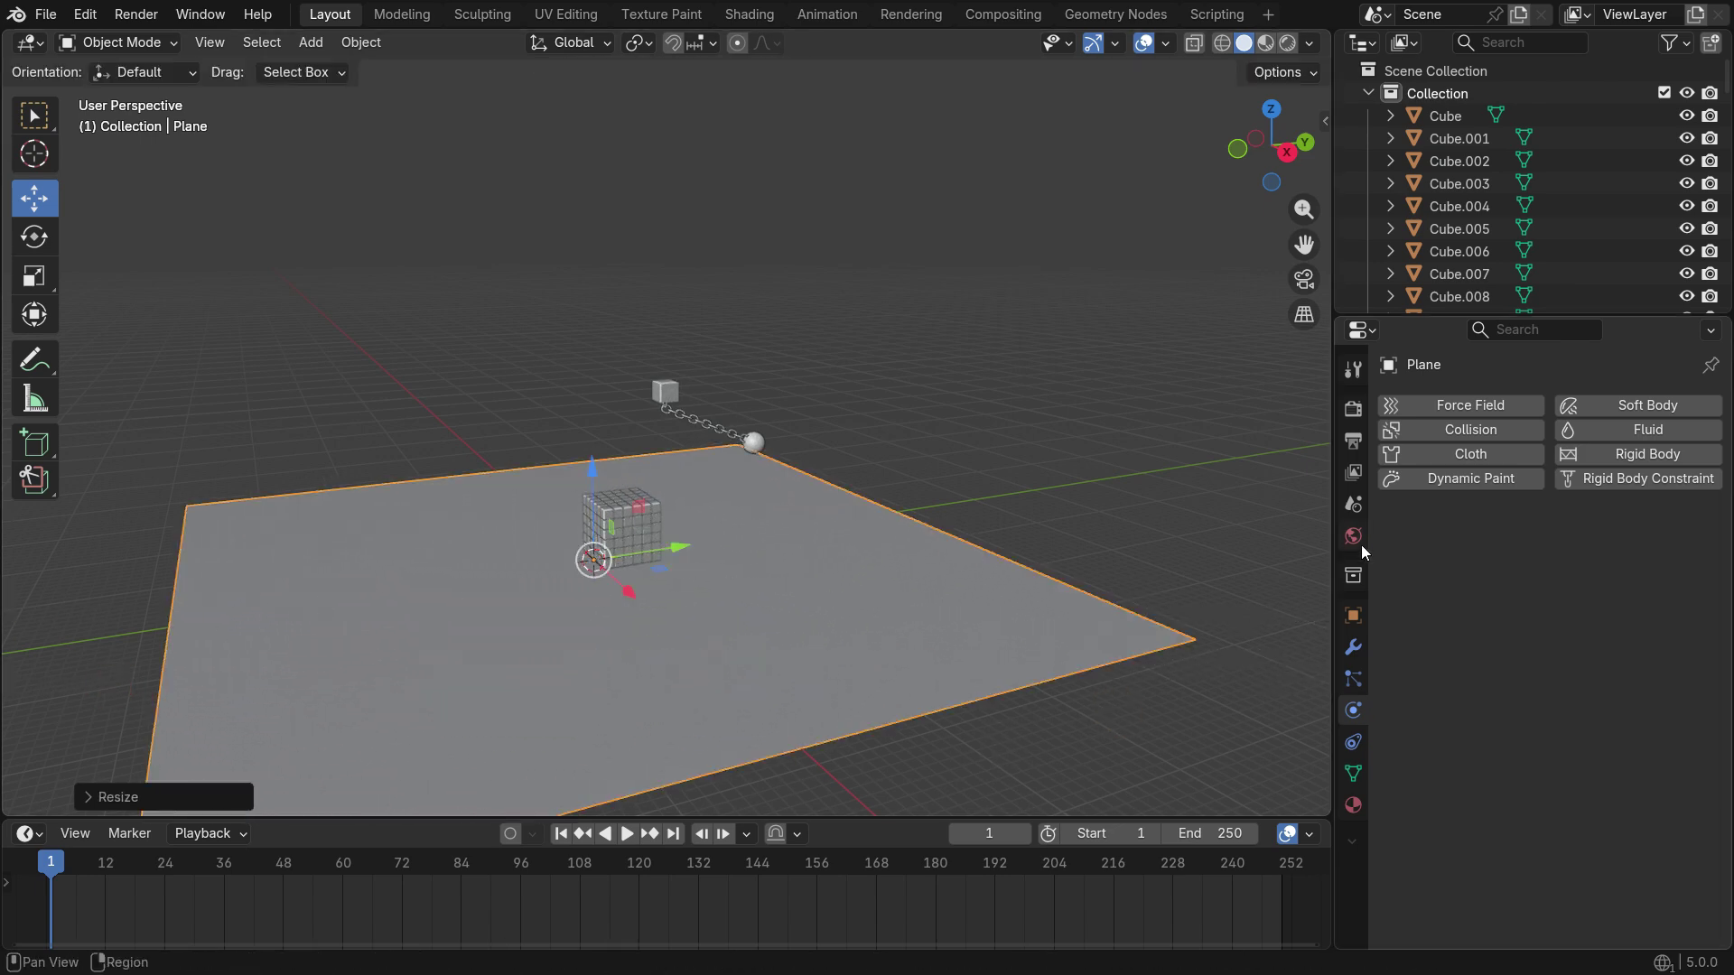
Give the plane a Passive rigid body
left_click(1622, 459)
left_click(1567, 549)
left_click(1560, 600)
scroll(703, 582, "up", 5)
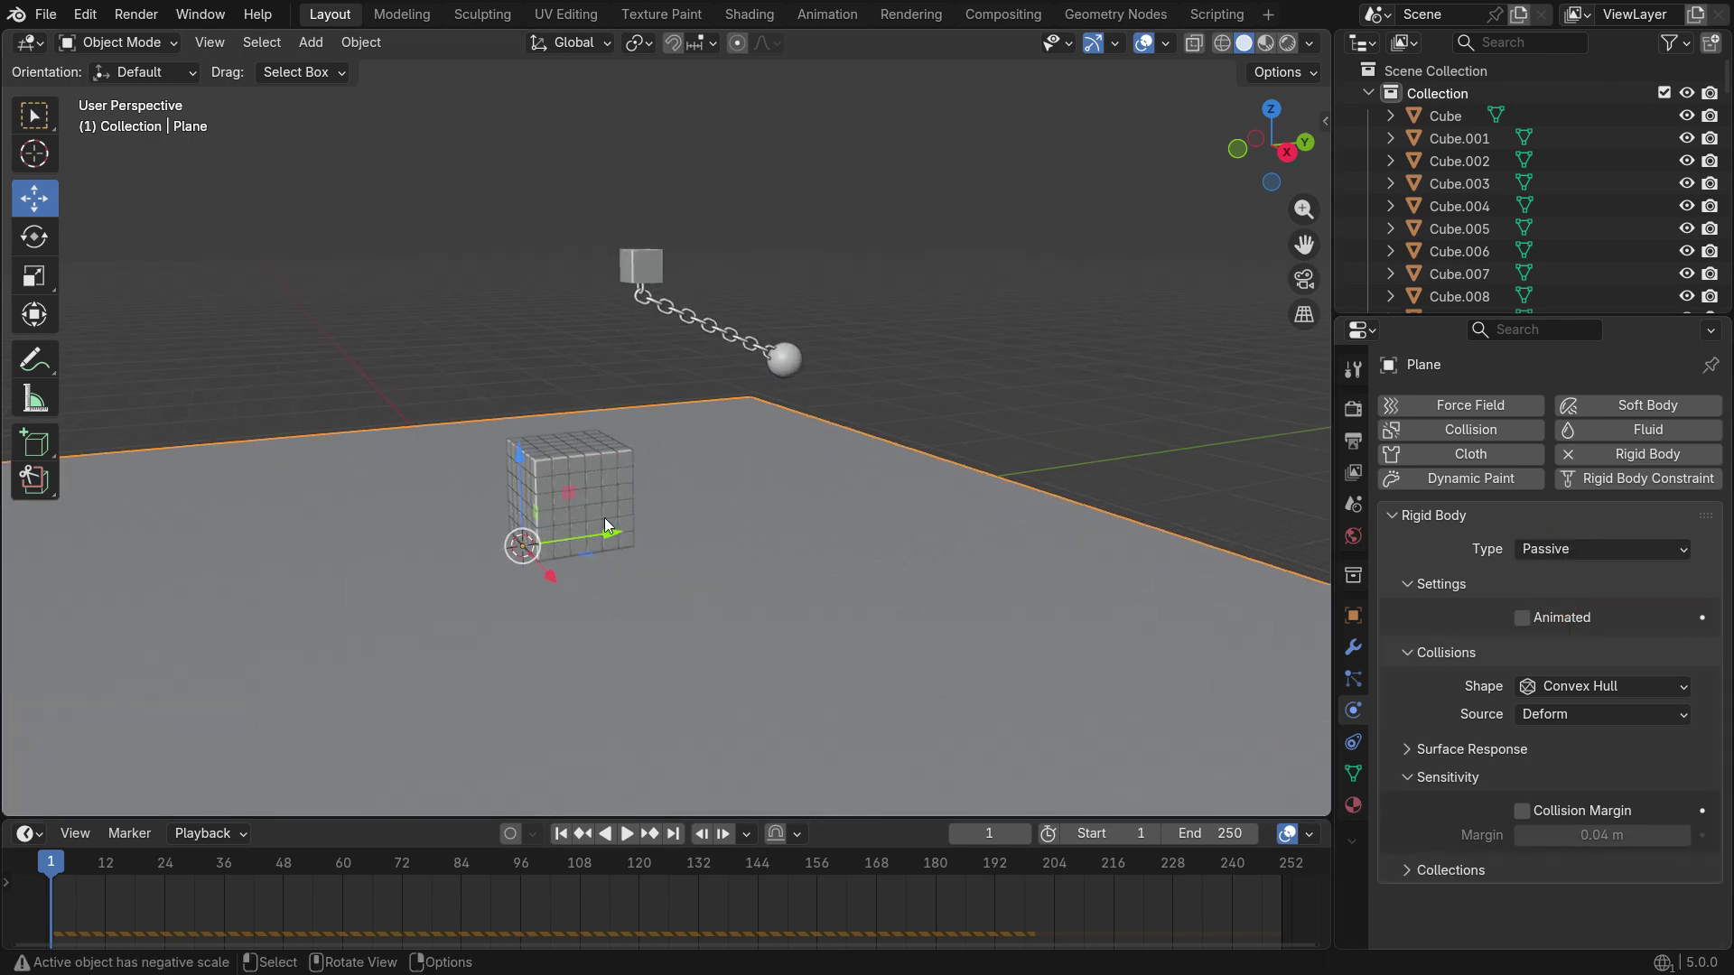
left_click(1022, 354)
scroll(649, 556, "up", 2)
key("space")
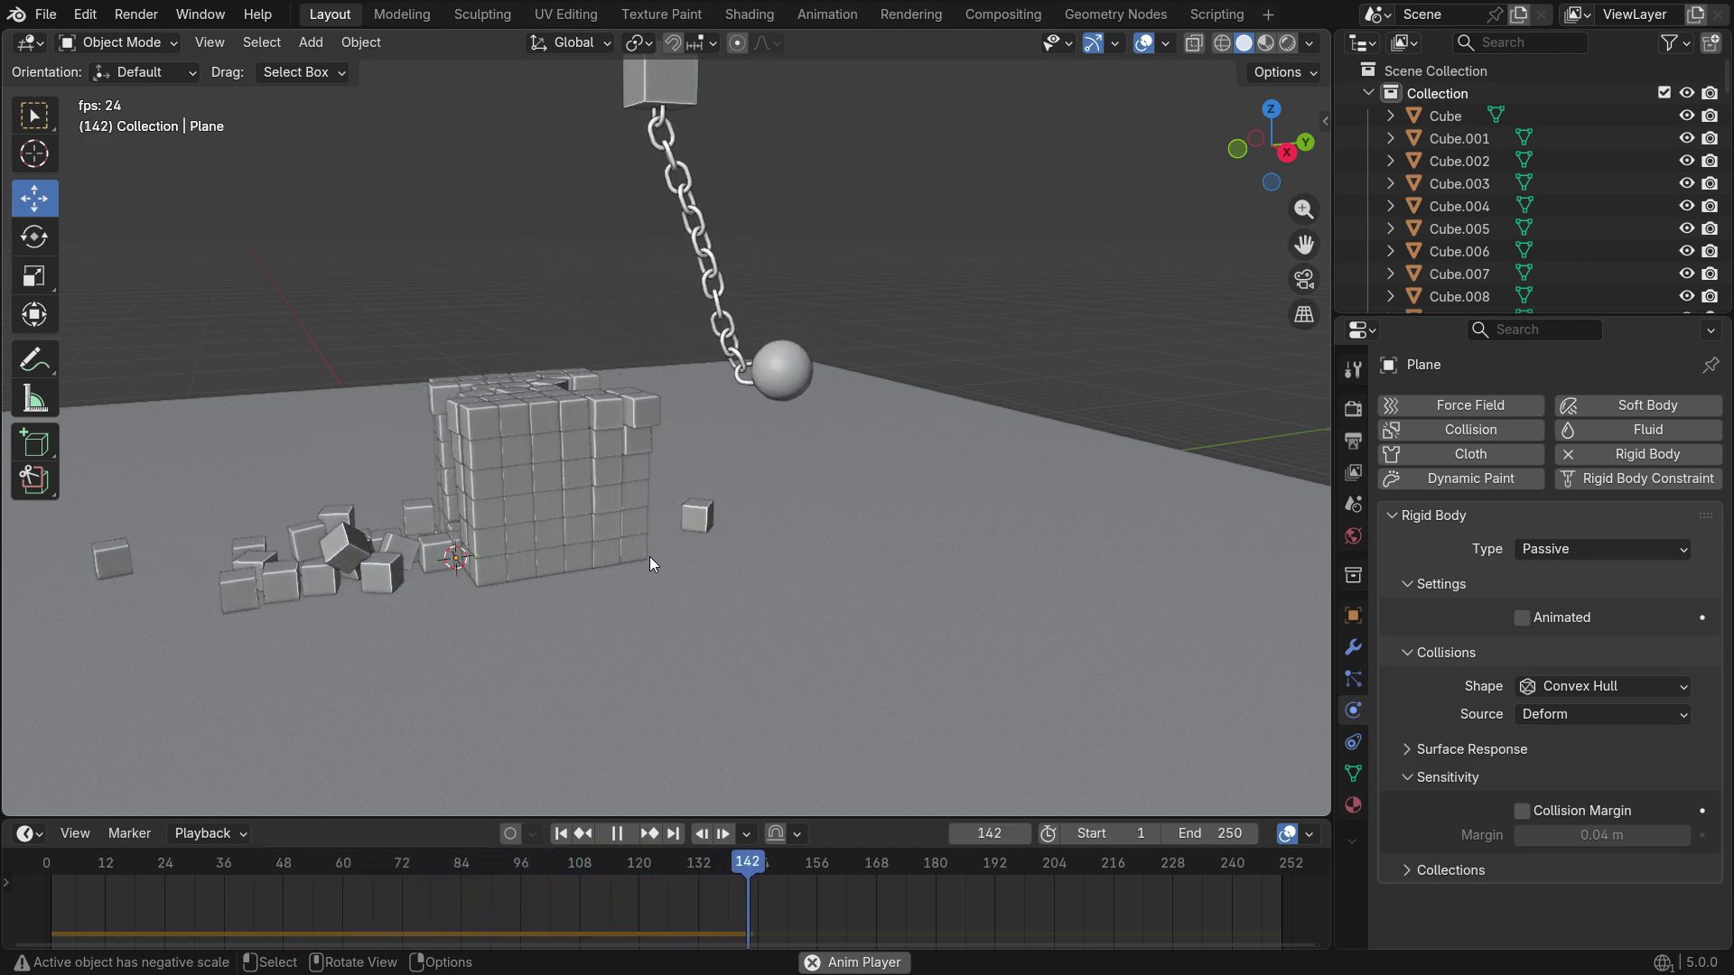
key("space")
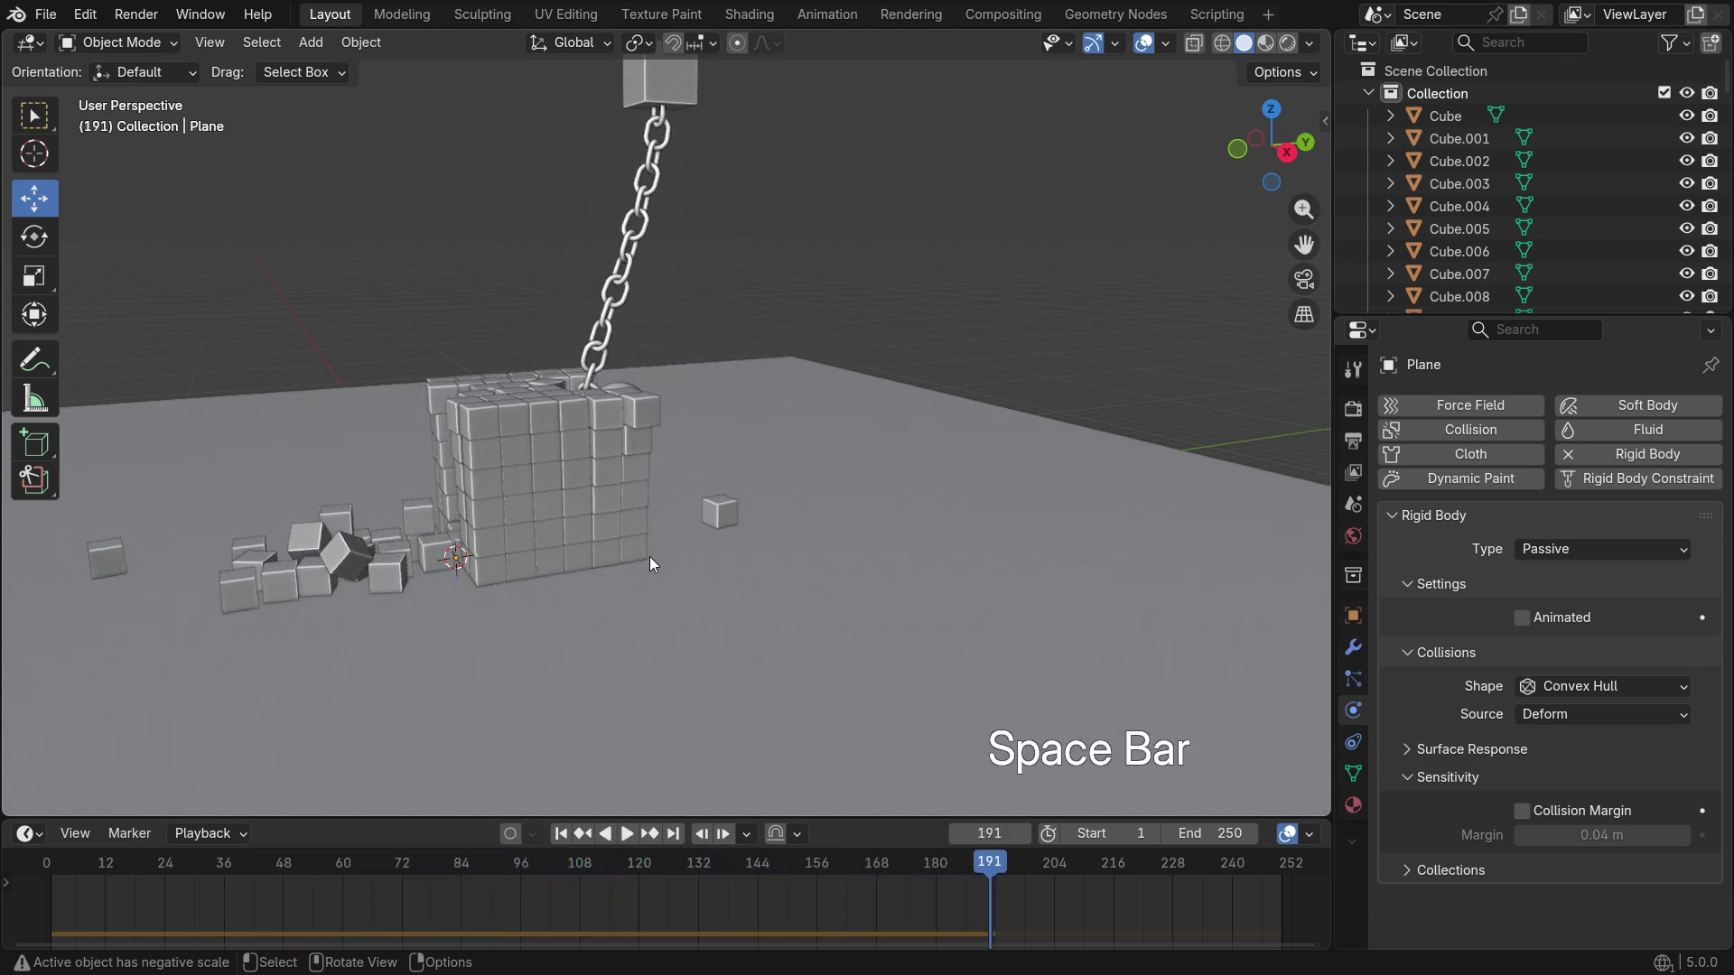
key("shift+Left")
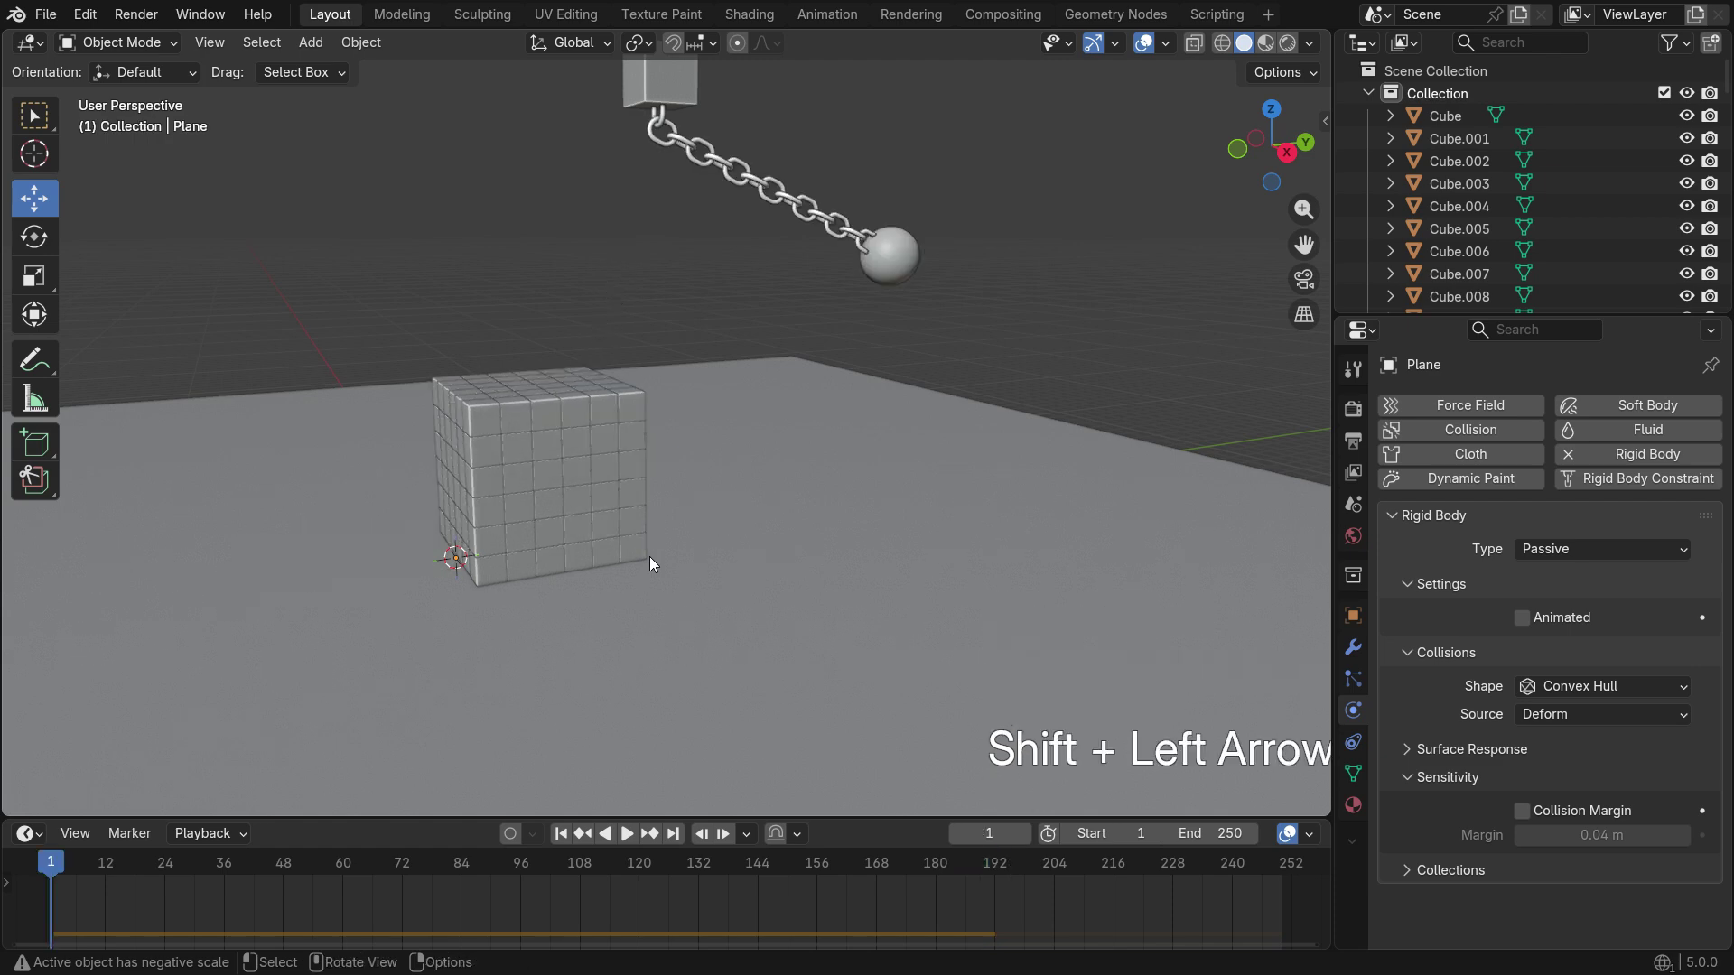
Set the Sphere's rigid body mass to 20 kg and replay the simulation from frame 1
left_click(903, 262)
left_click_drag(1589, 618, 1591, 617)
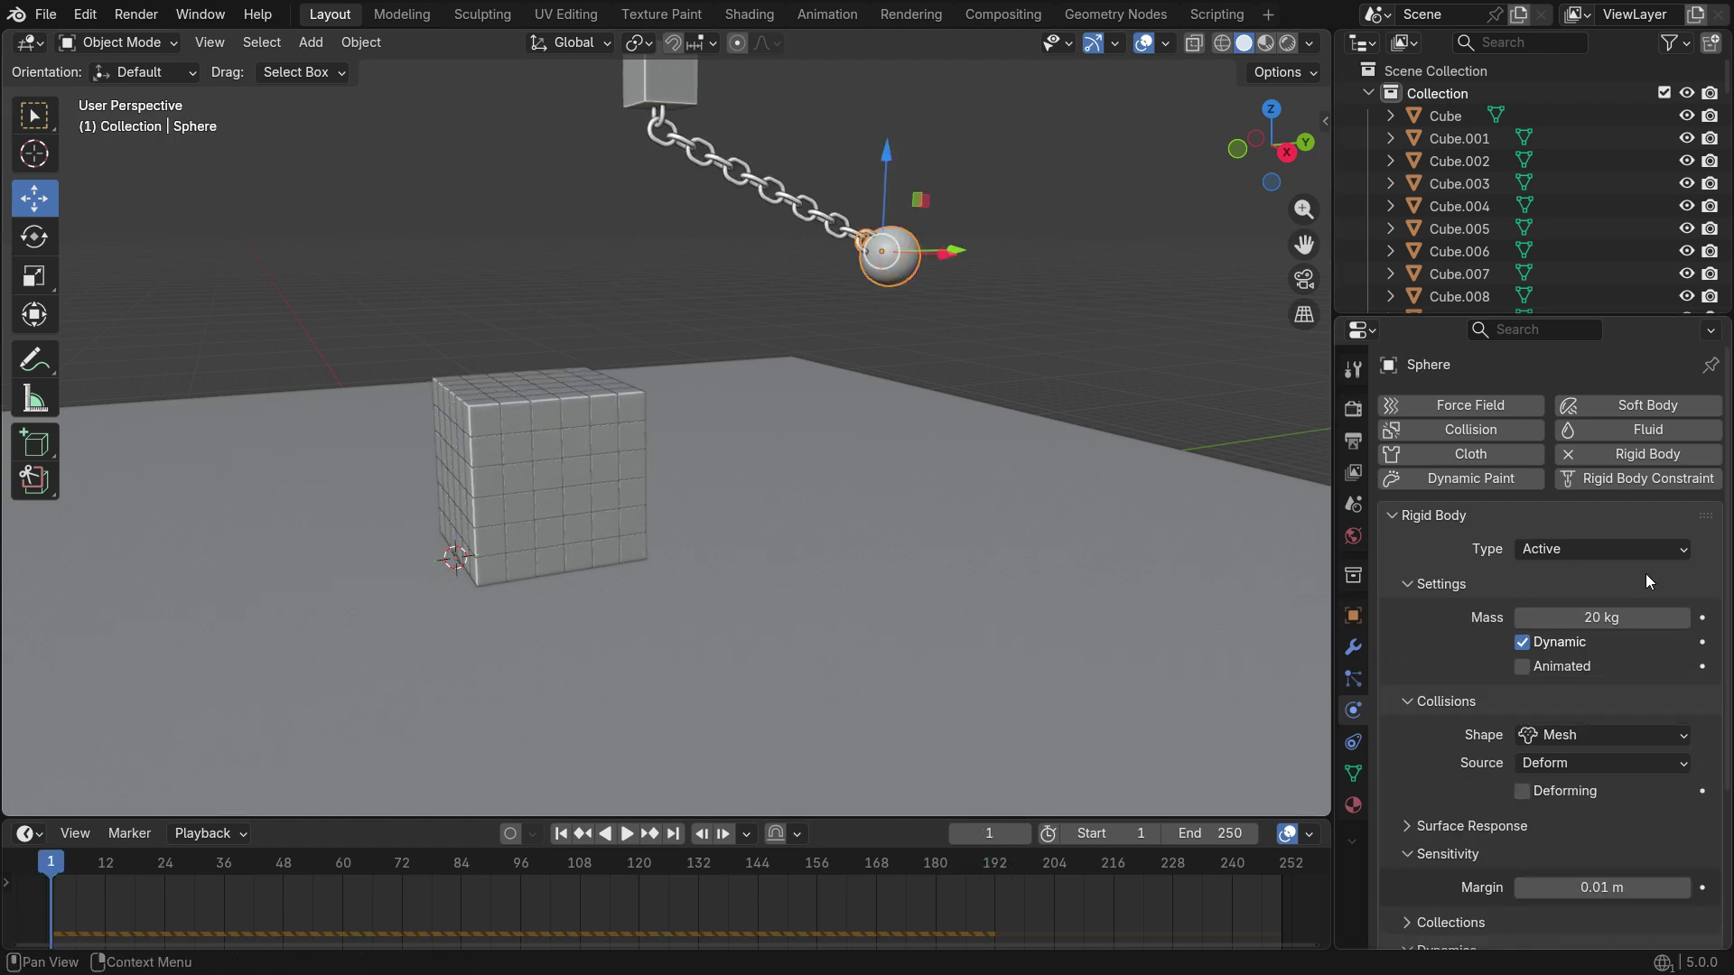
key("space")
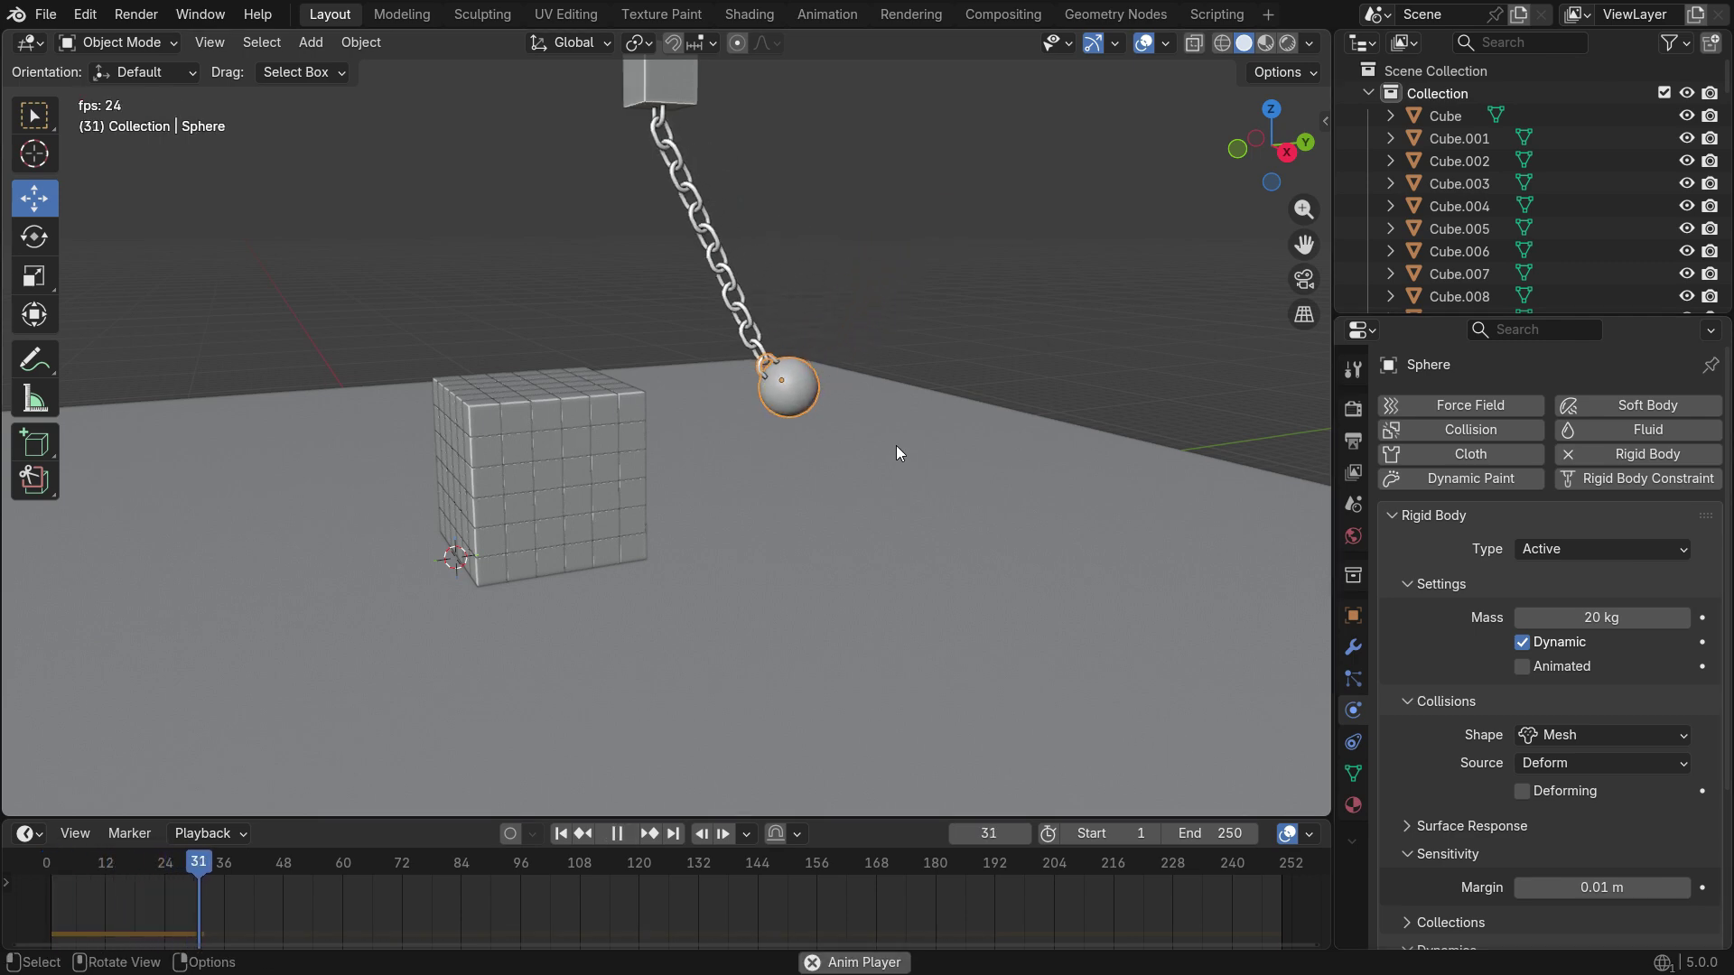
left_click(896, 446)
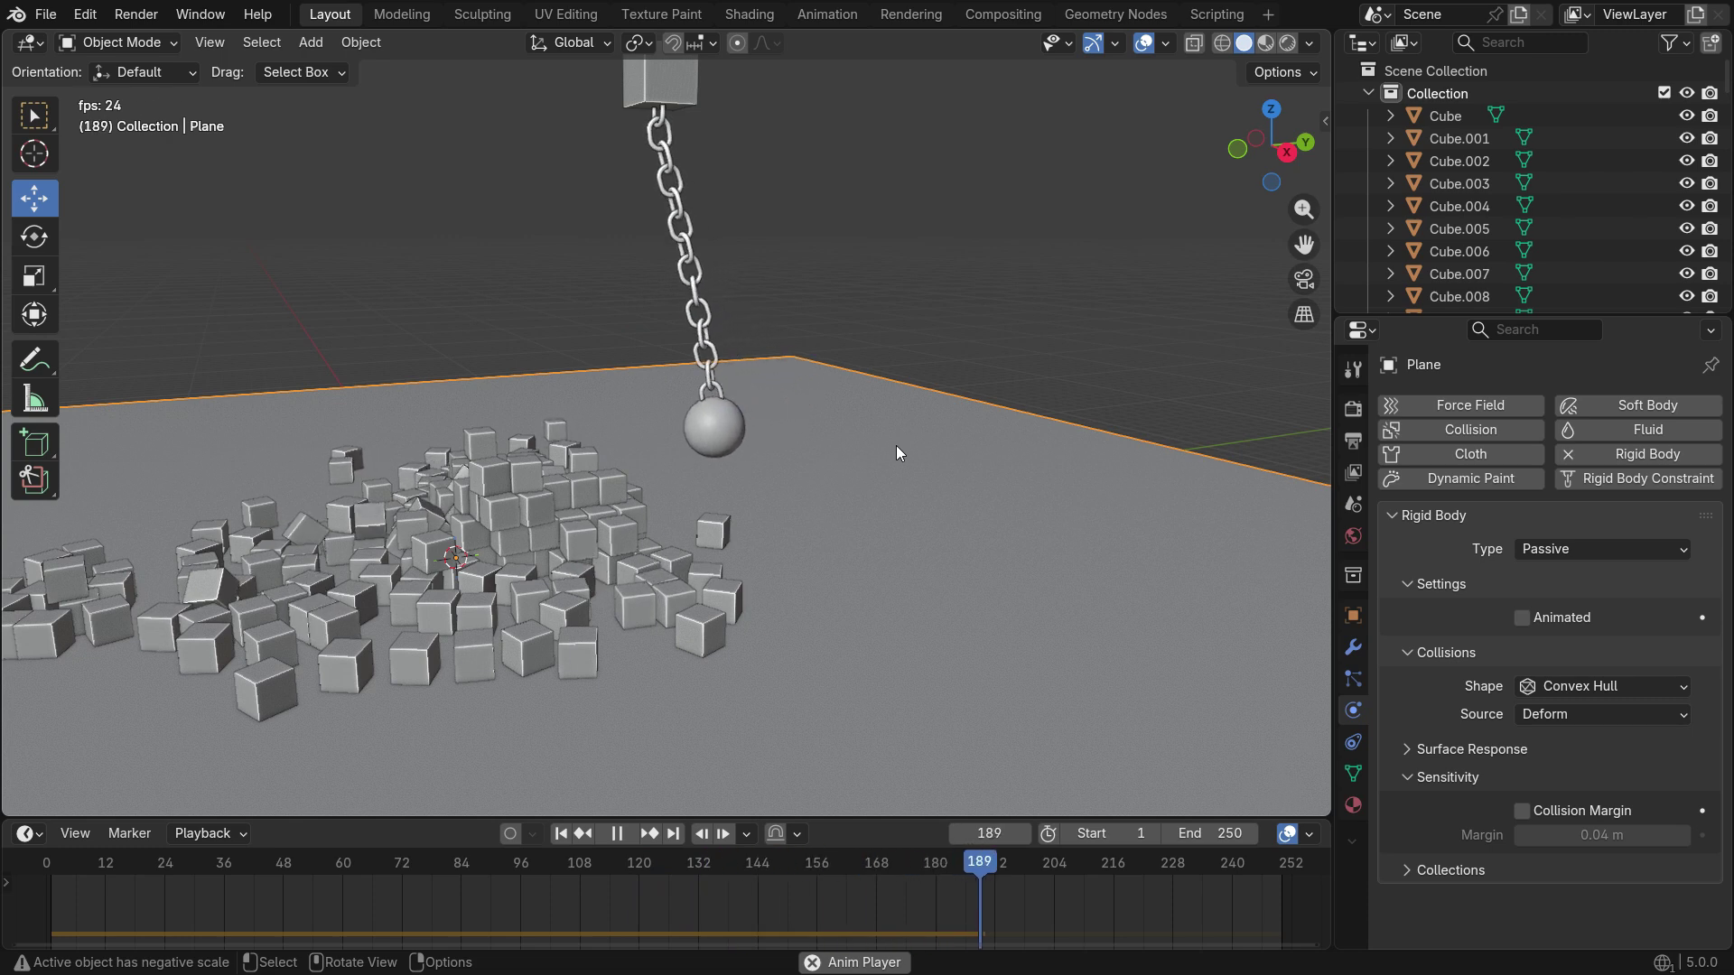
key("space")
key("shift+Left")
key("space")
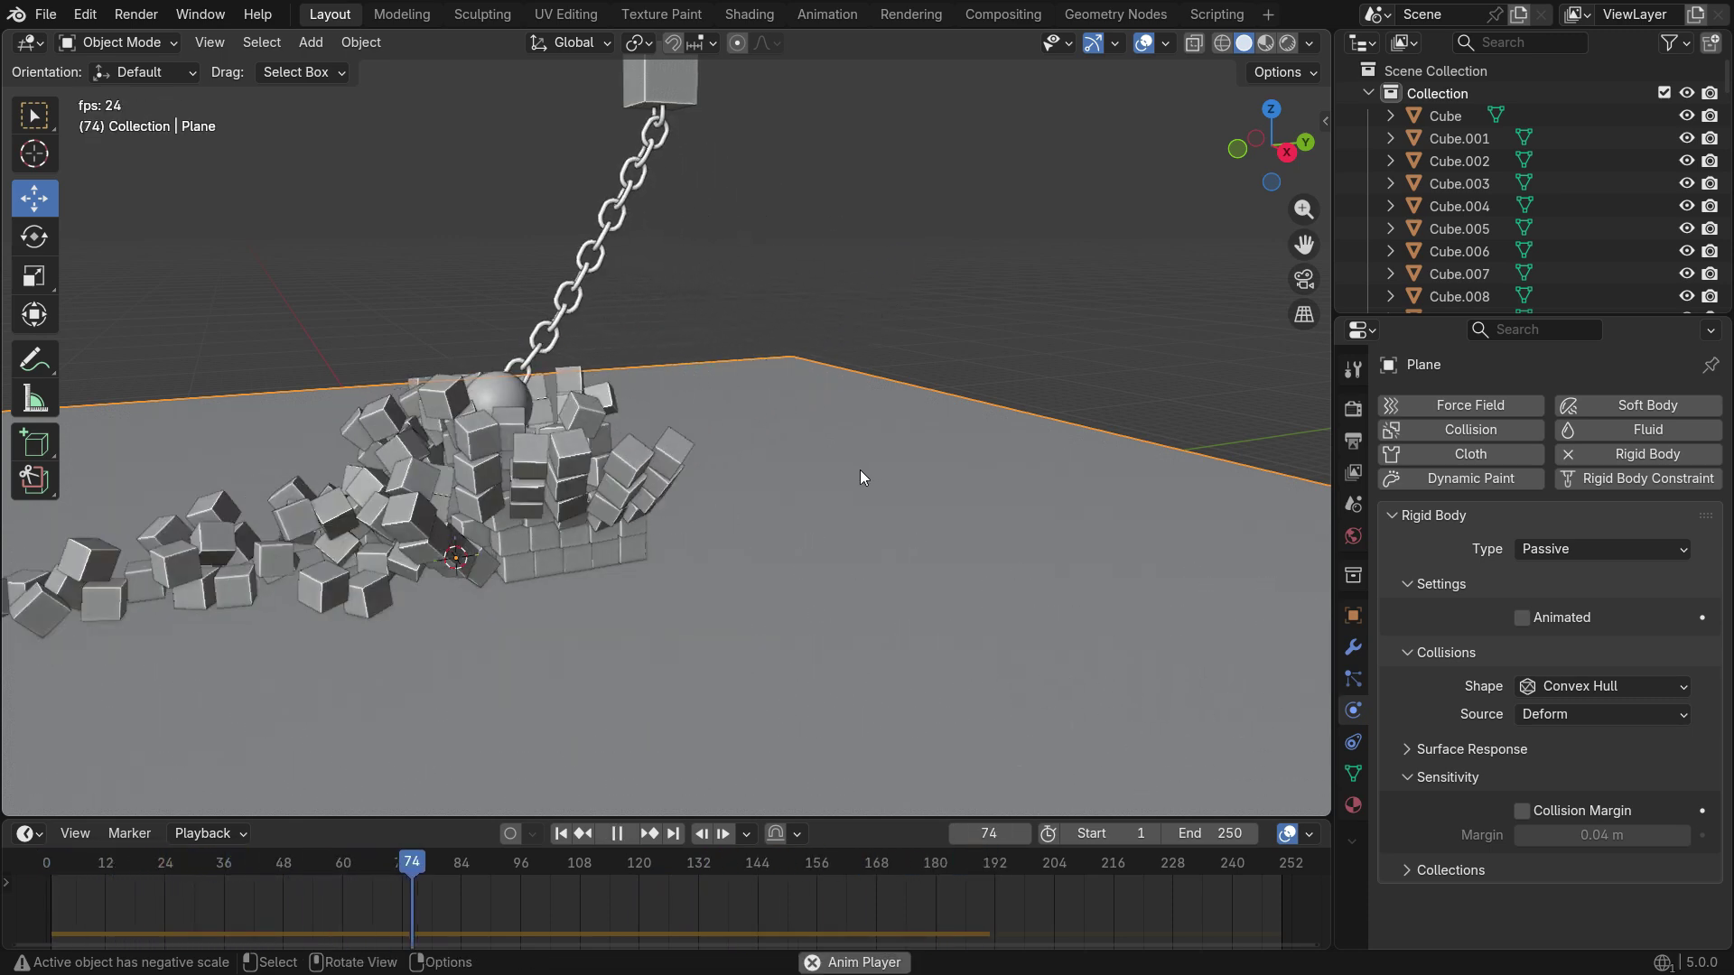
Rewind and set the Rigid Body World speed to 1.2
middle_click_drag(859, 470, 644, 630)
key("space")
key("shift+Left")
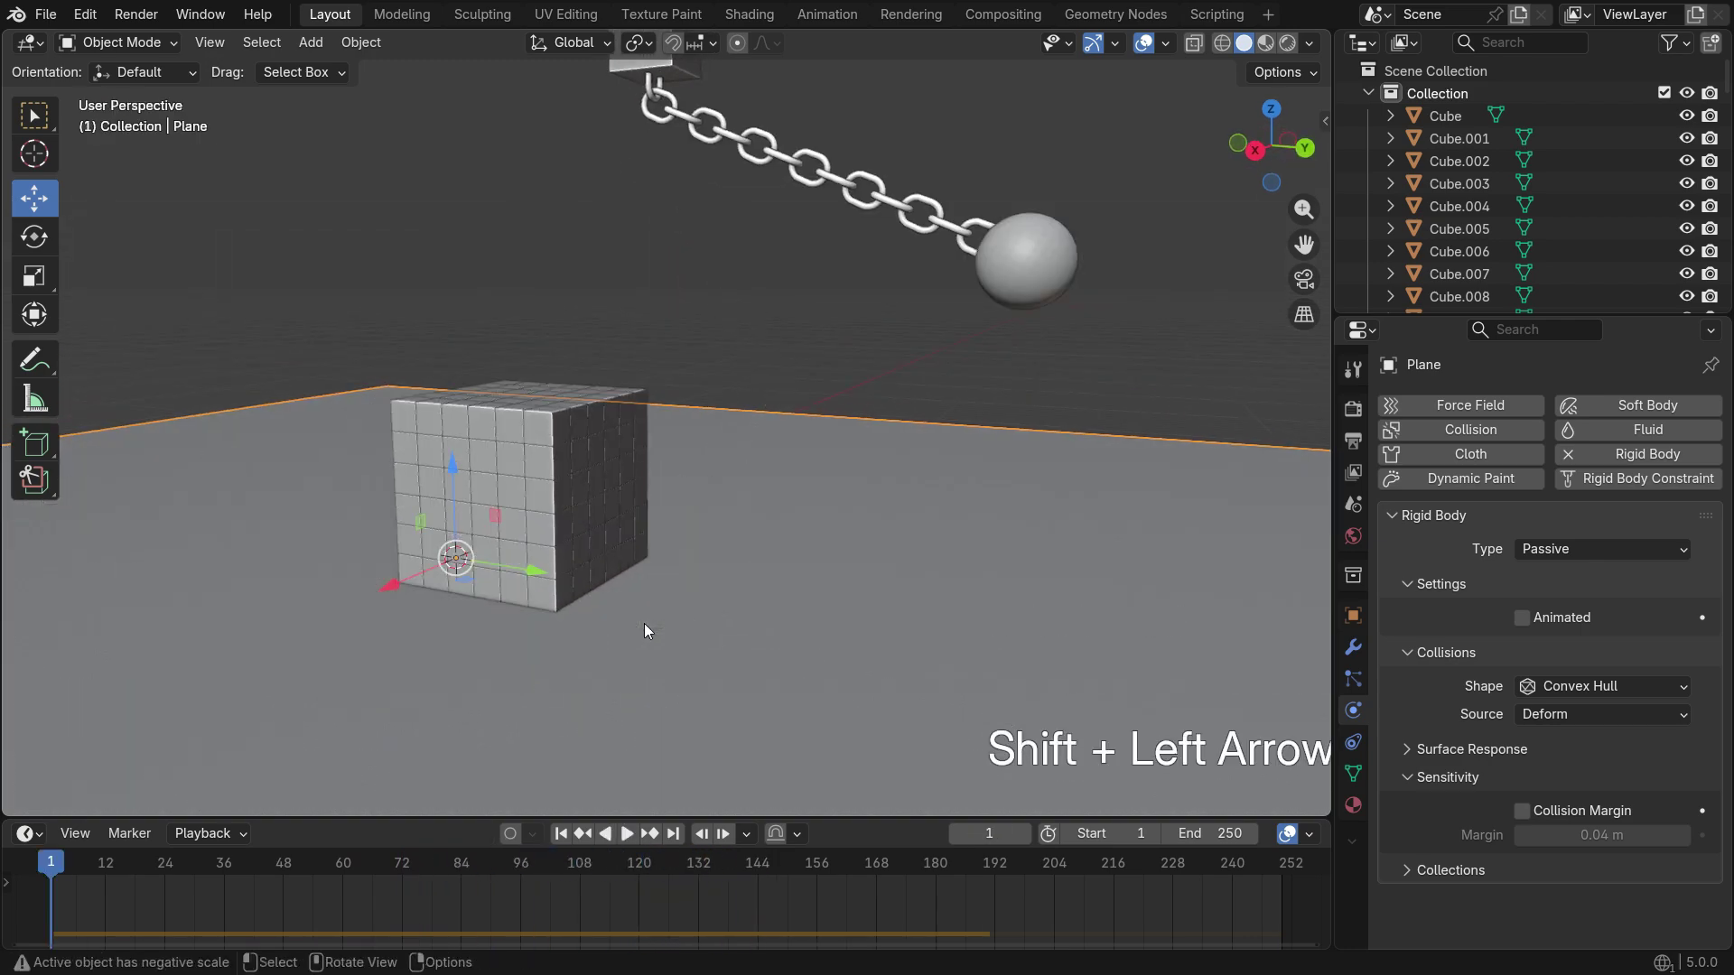
middle_click_drag(631, 645, 681, 635)
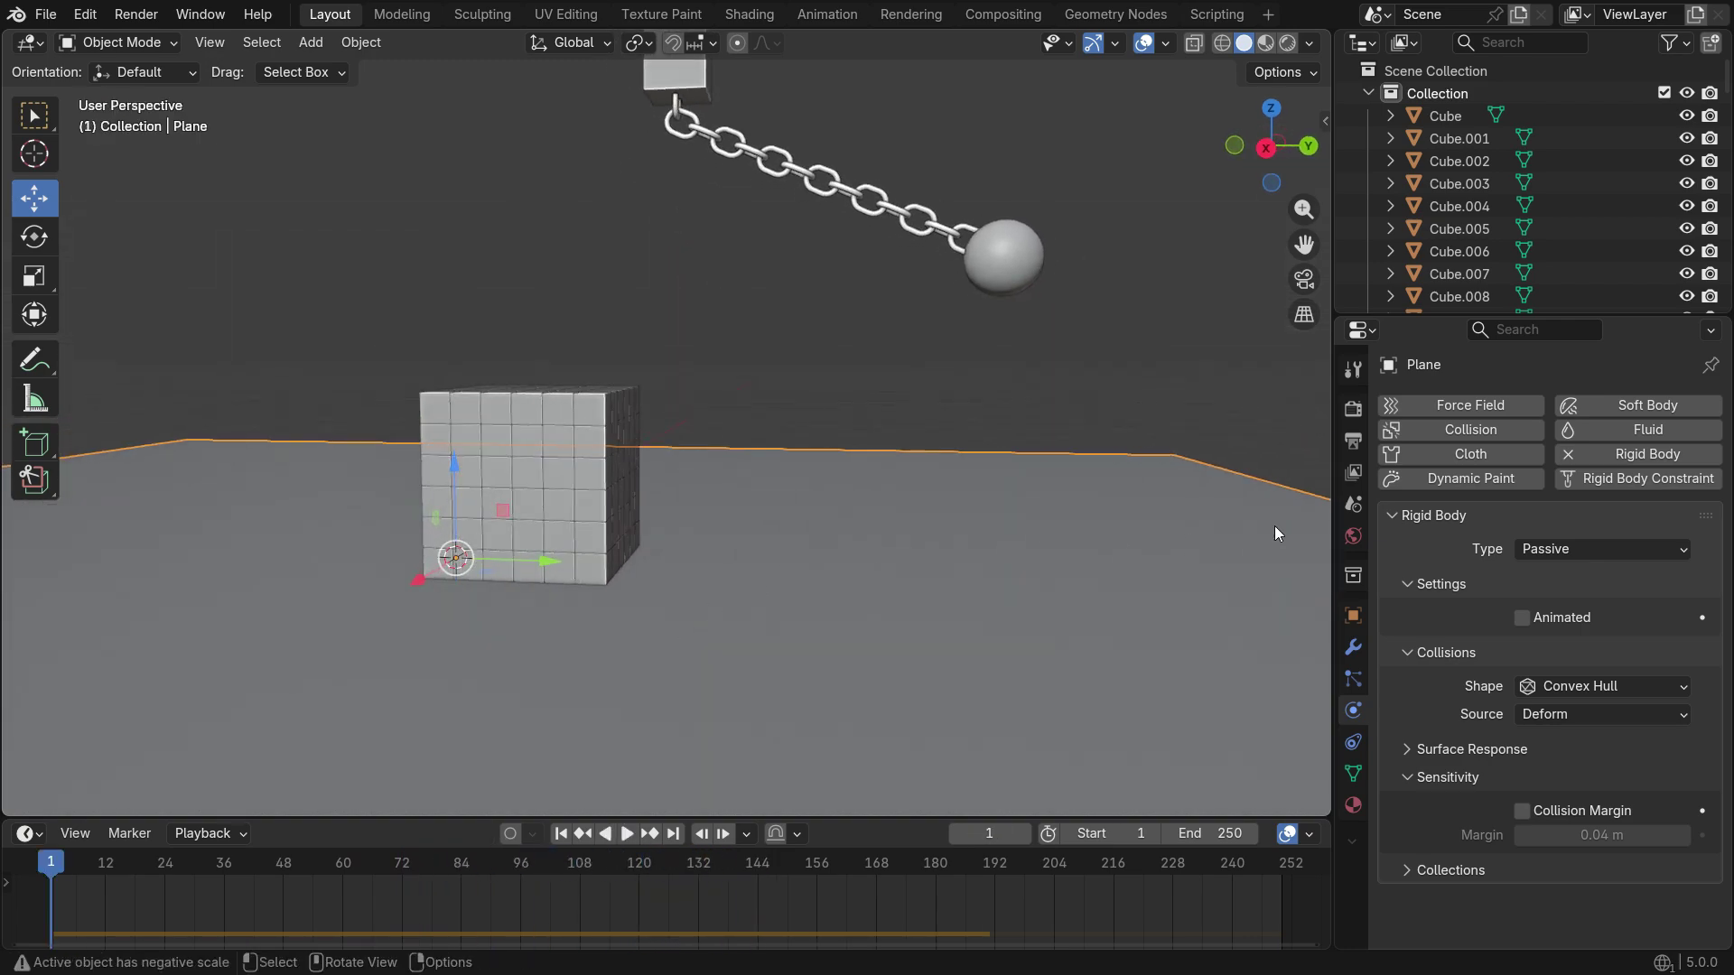
left_click(1352, 504)
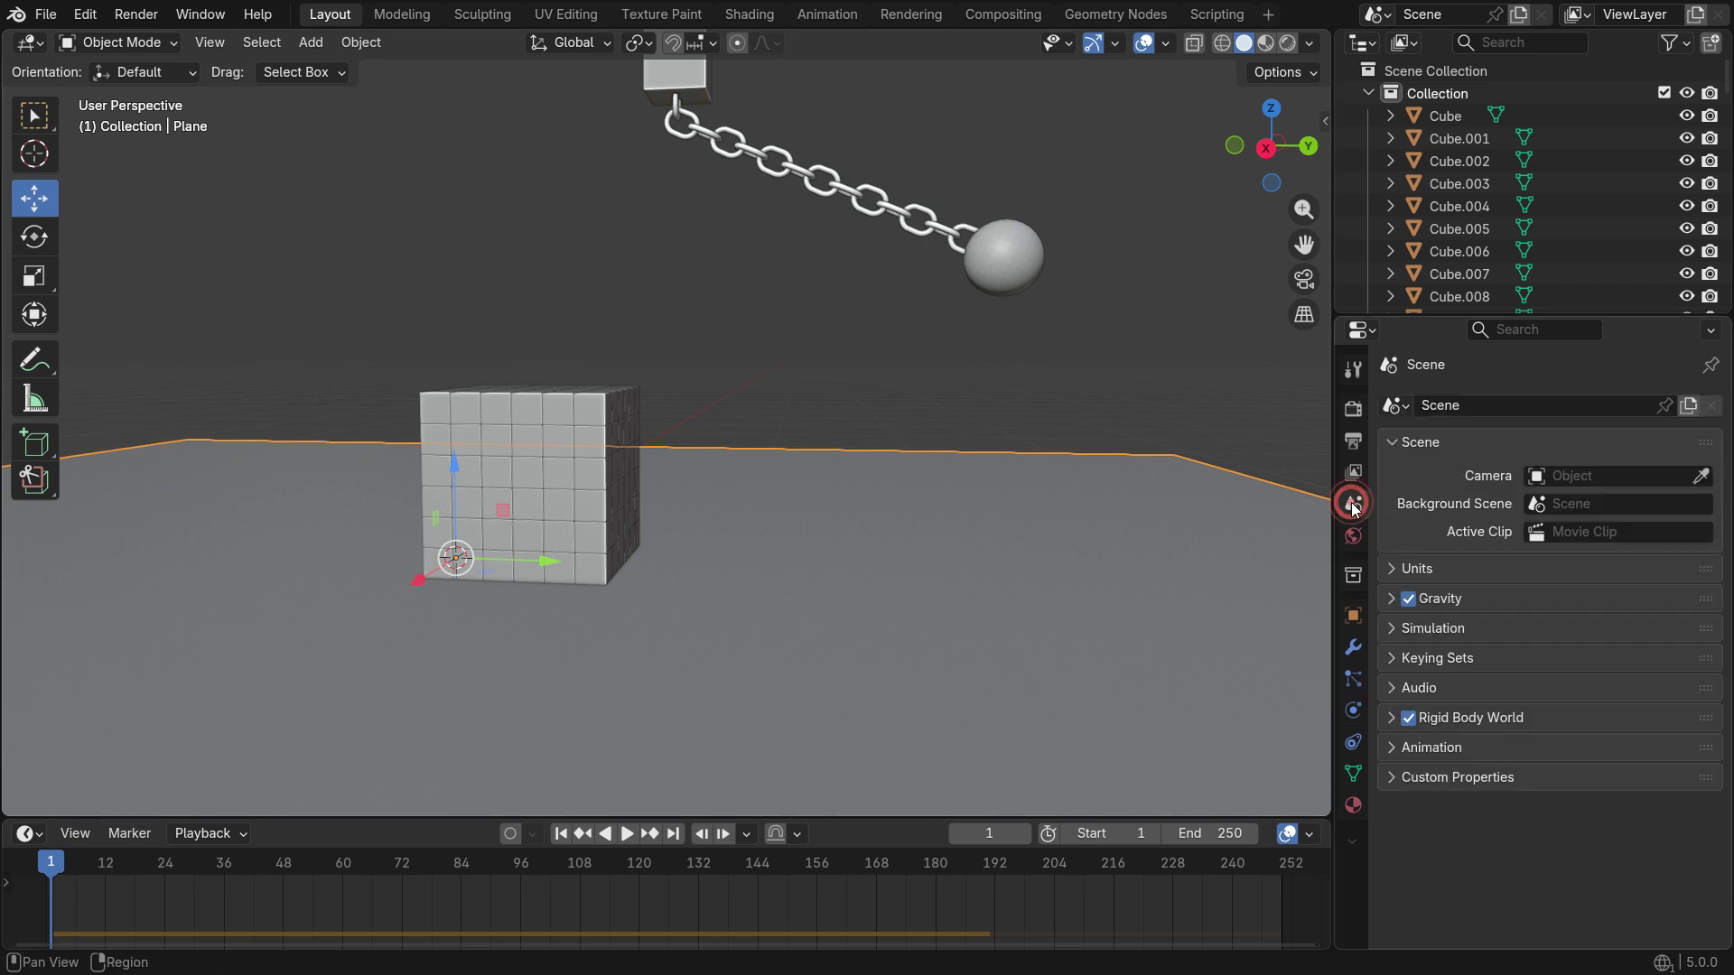
left_click(1394, 723)
scroll(1477, 755, "down", 3)
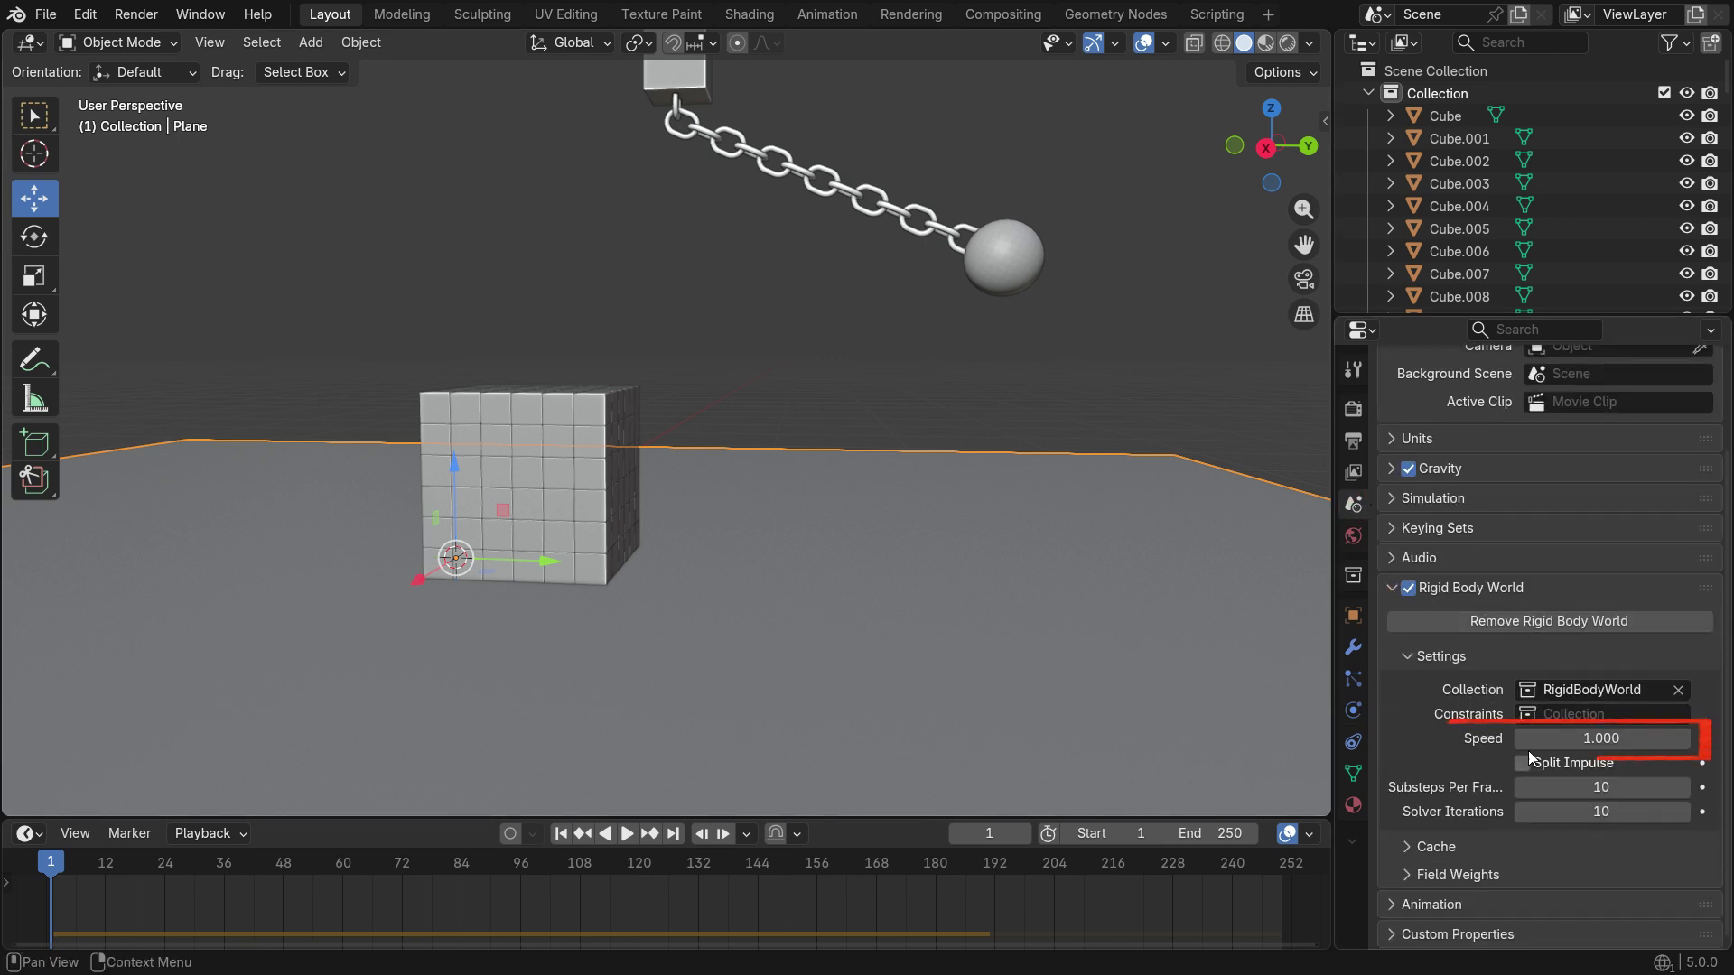
left_click(1655, 739)
type("1.2")
key("Return")
Replay the simulation from frame 1 at the new speed
middle_click_drag(1038, 565, 902, 554)
key("space")
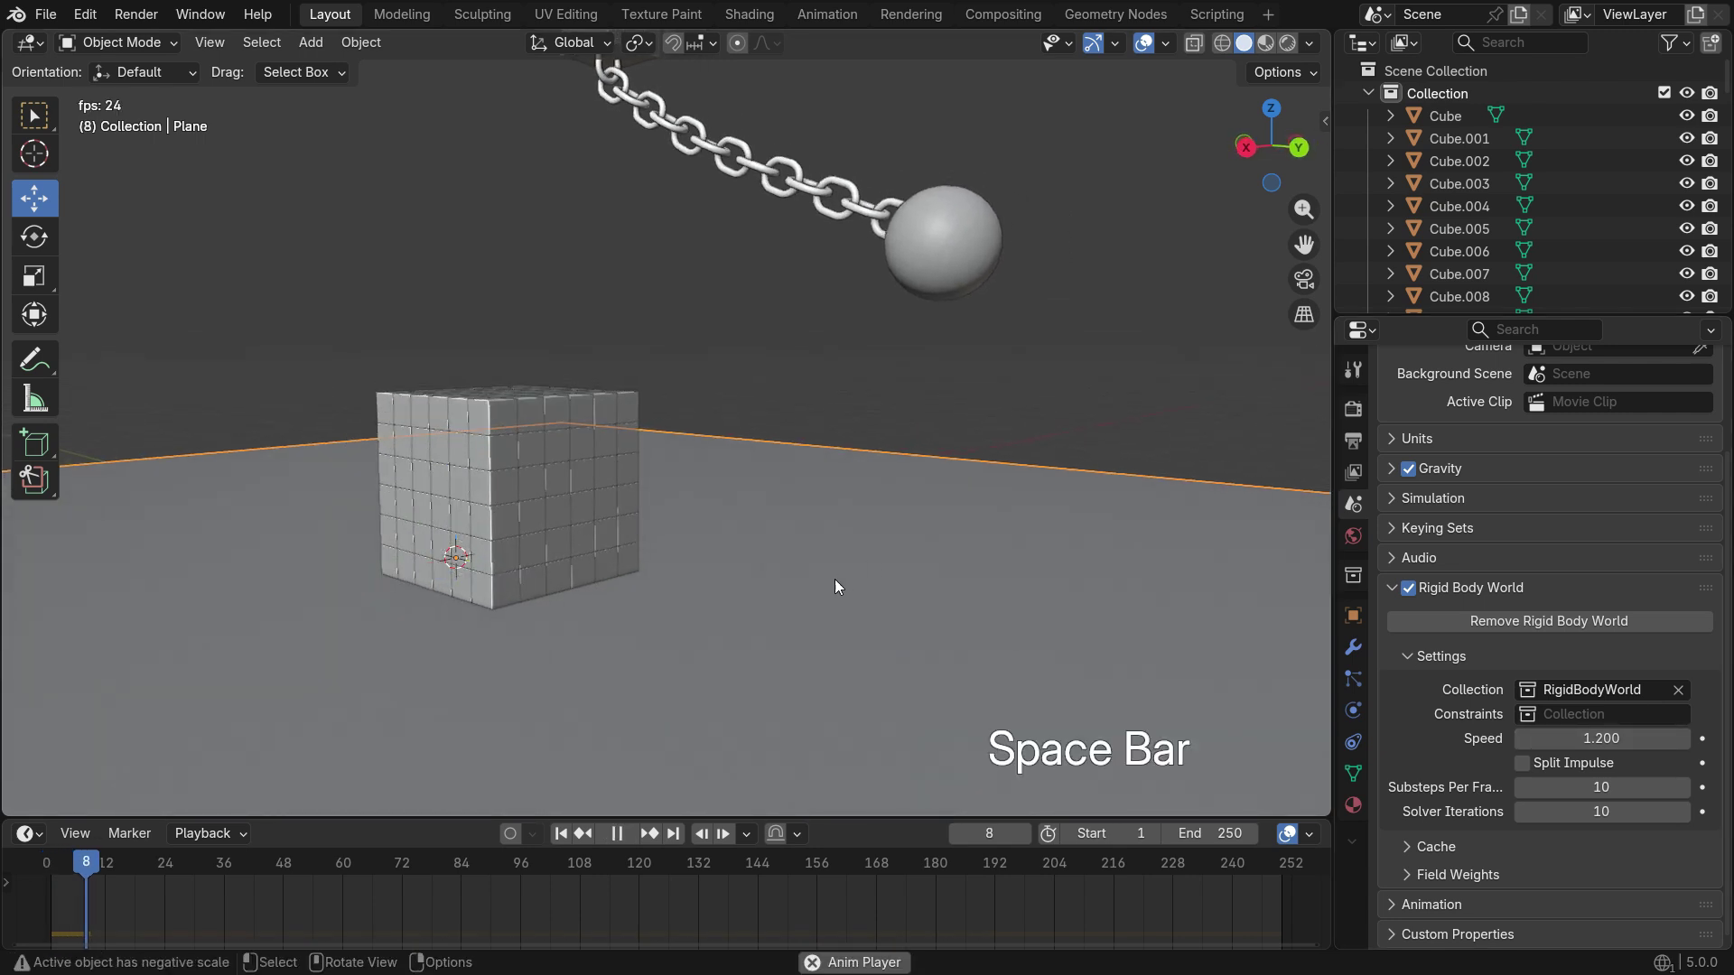
left_click(861, 330)
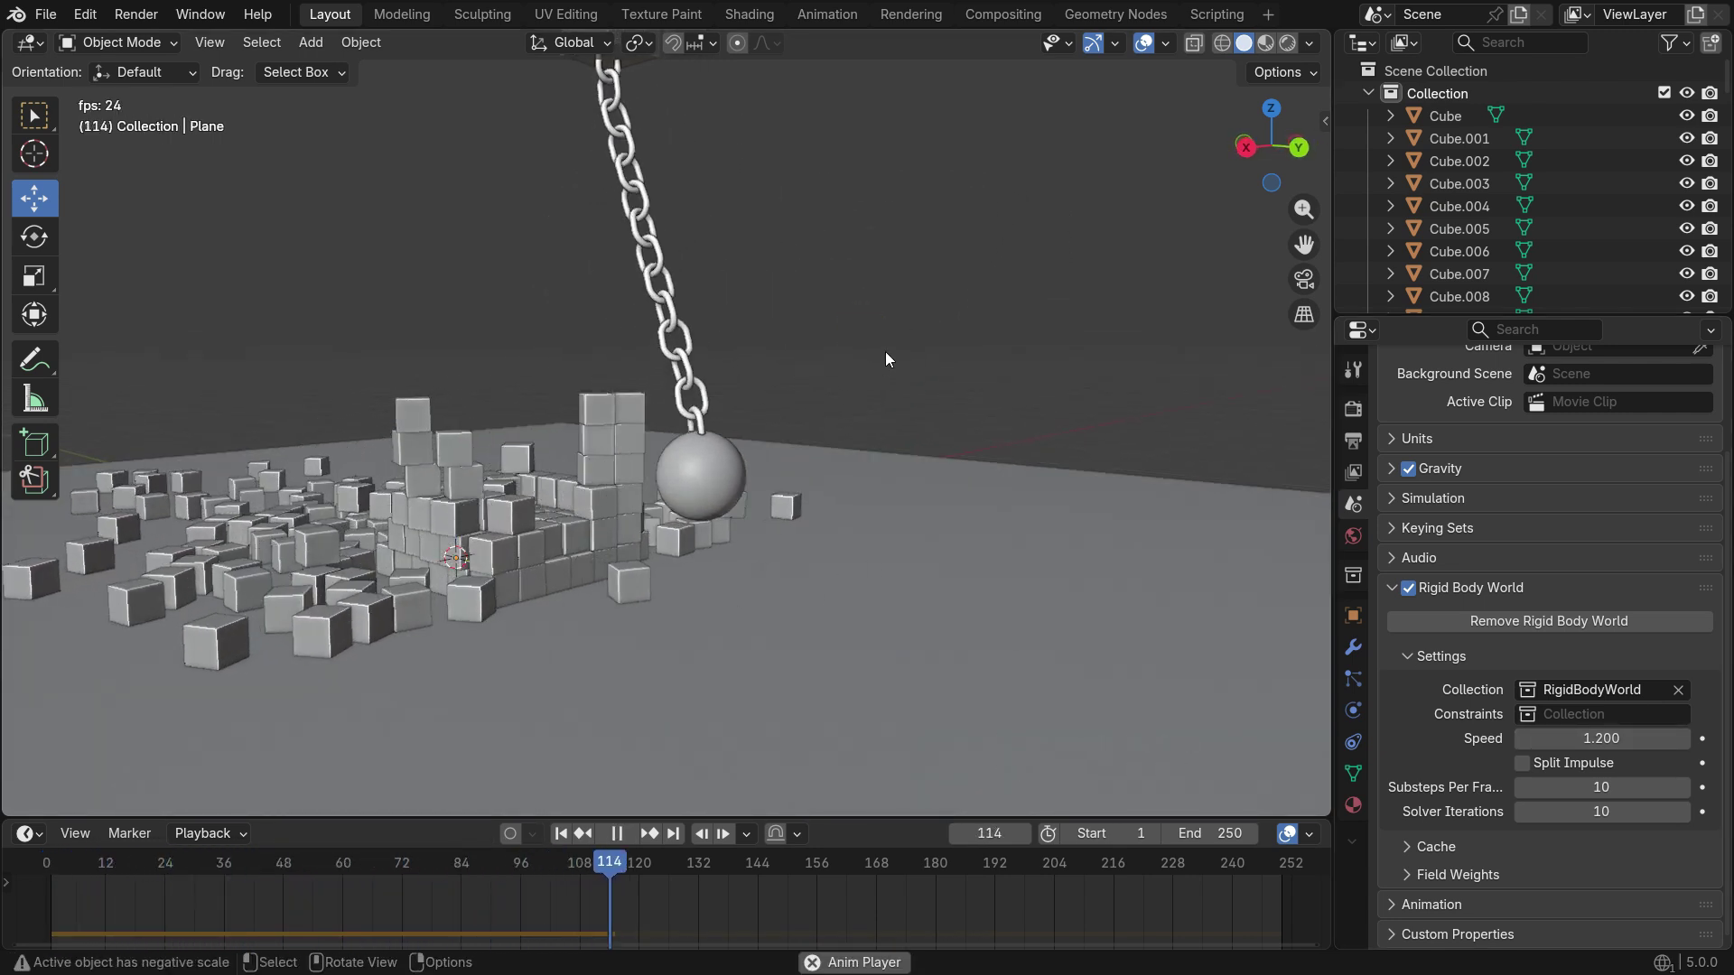
key("space")
key("shift+Left")
key("space")
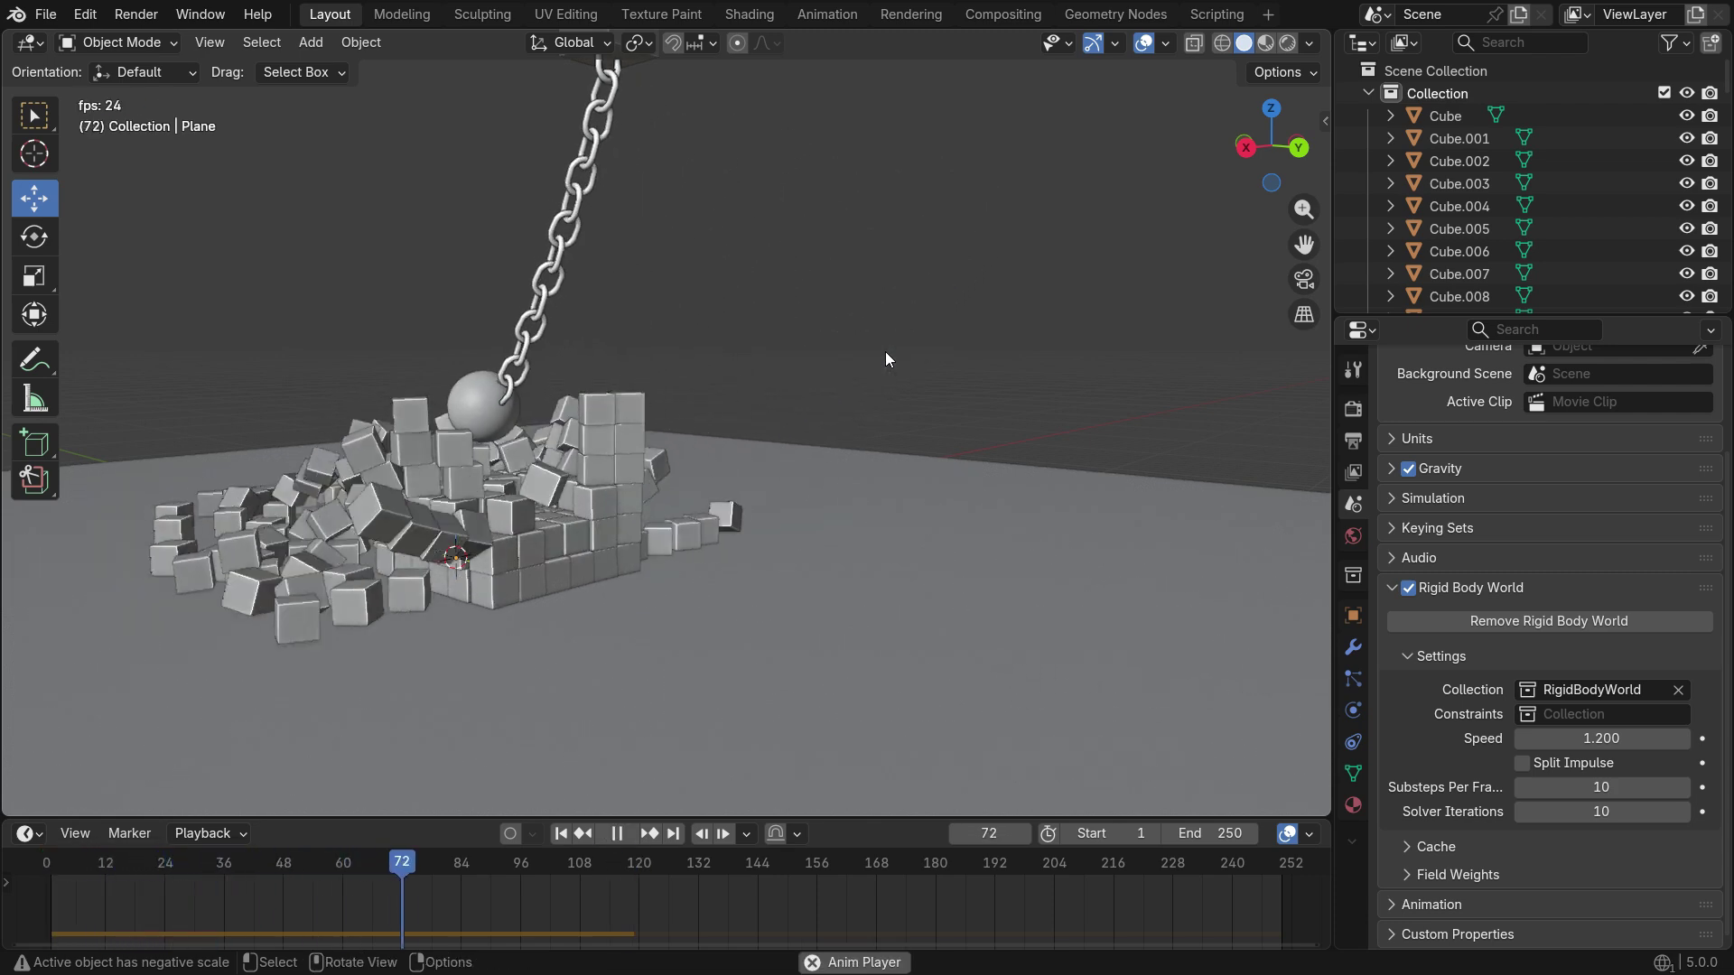
Set Substeps Per Frame to 15 and replay the simulation from frame 1
key("space")
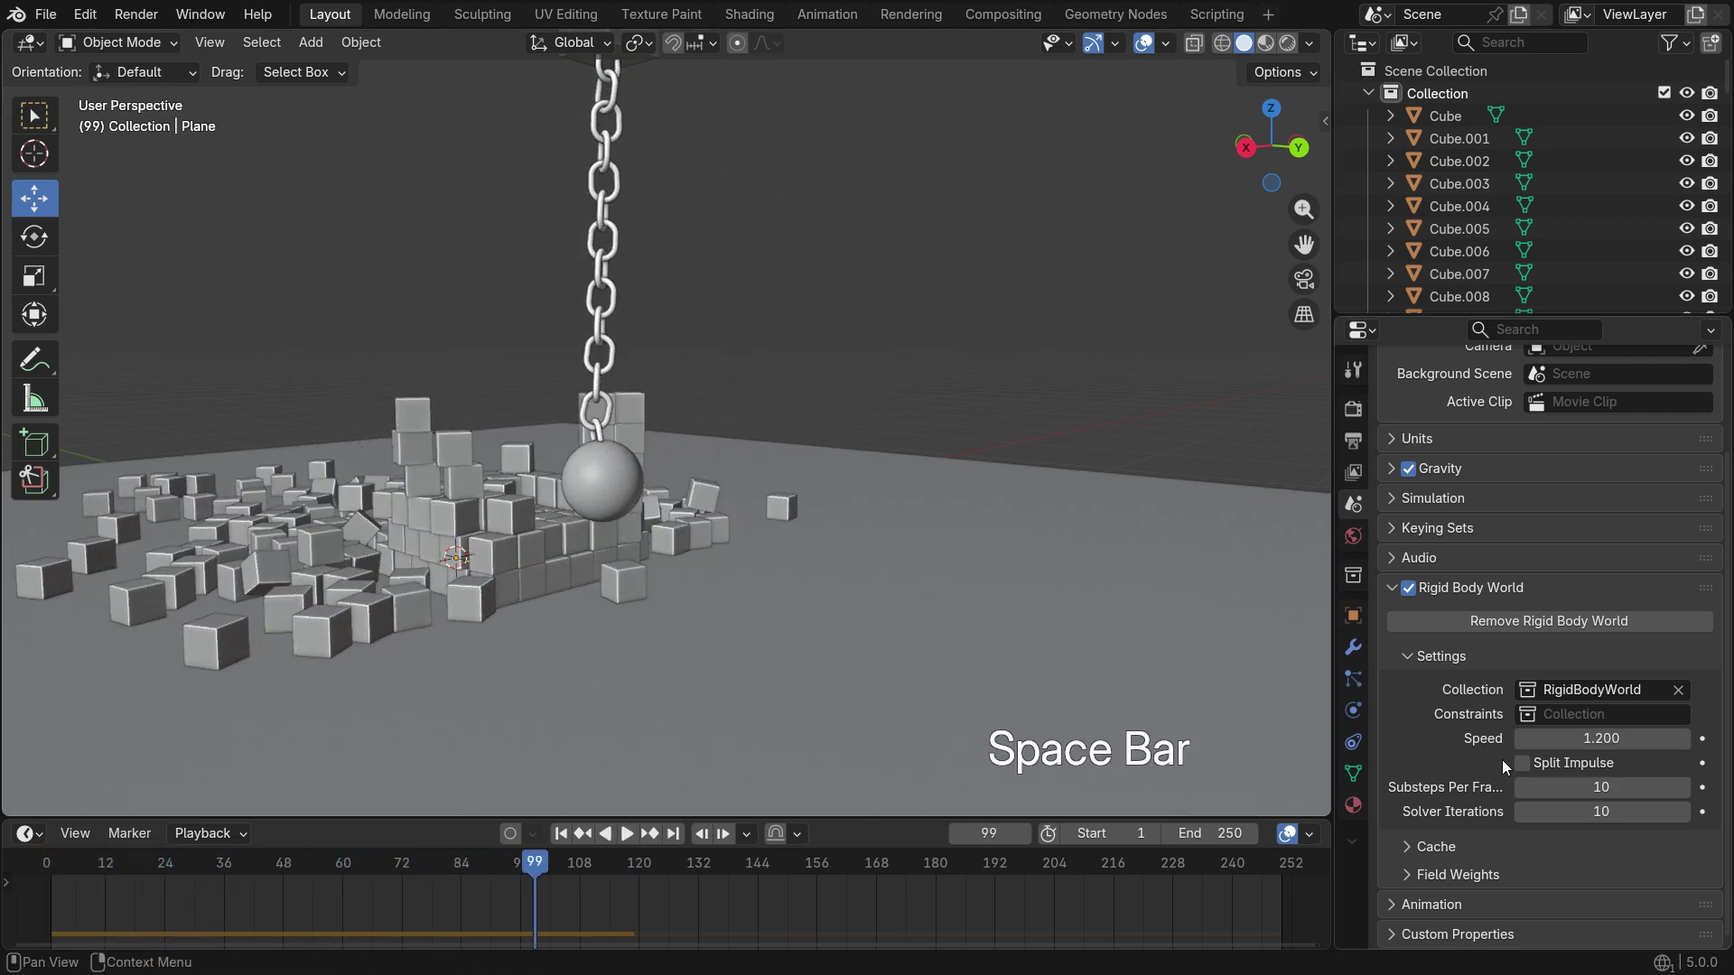
left_click(1595, 788)
key("Return")
key("shift+Left")
key("space")
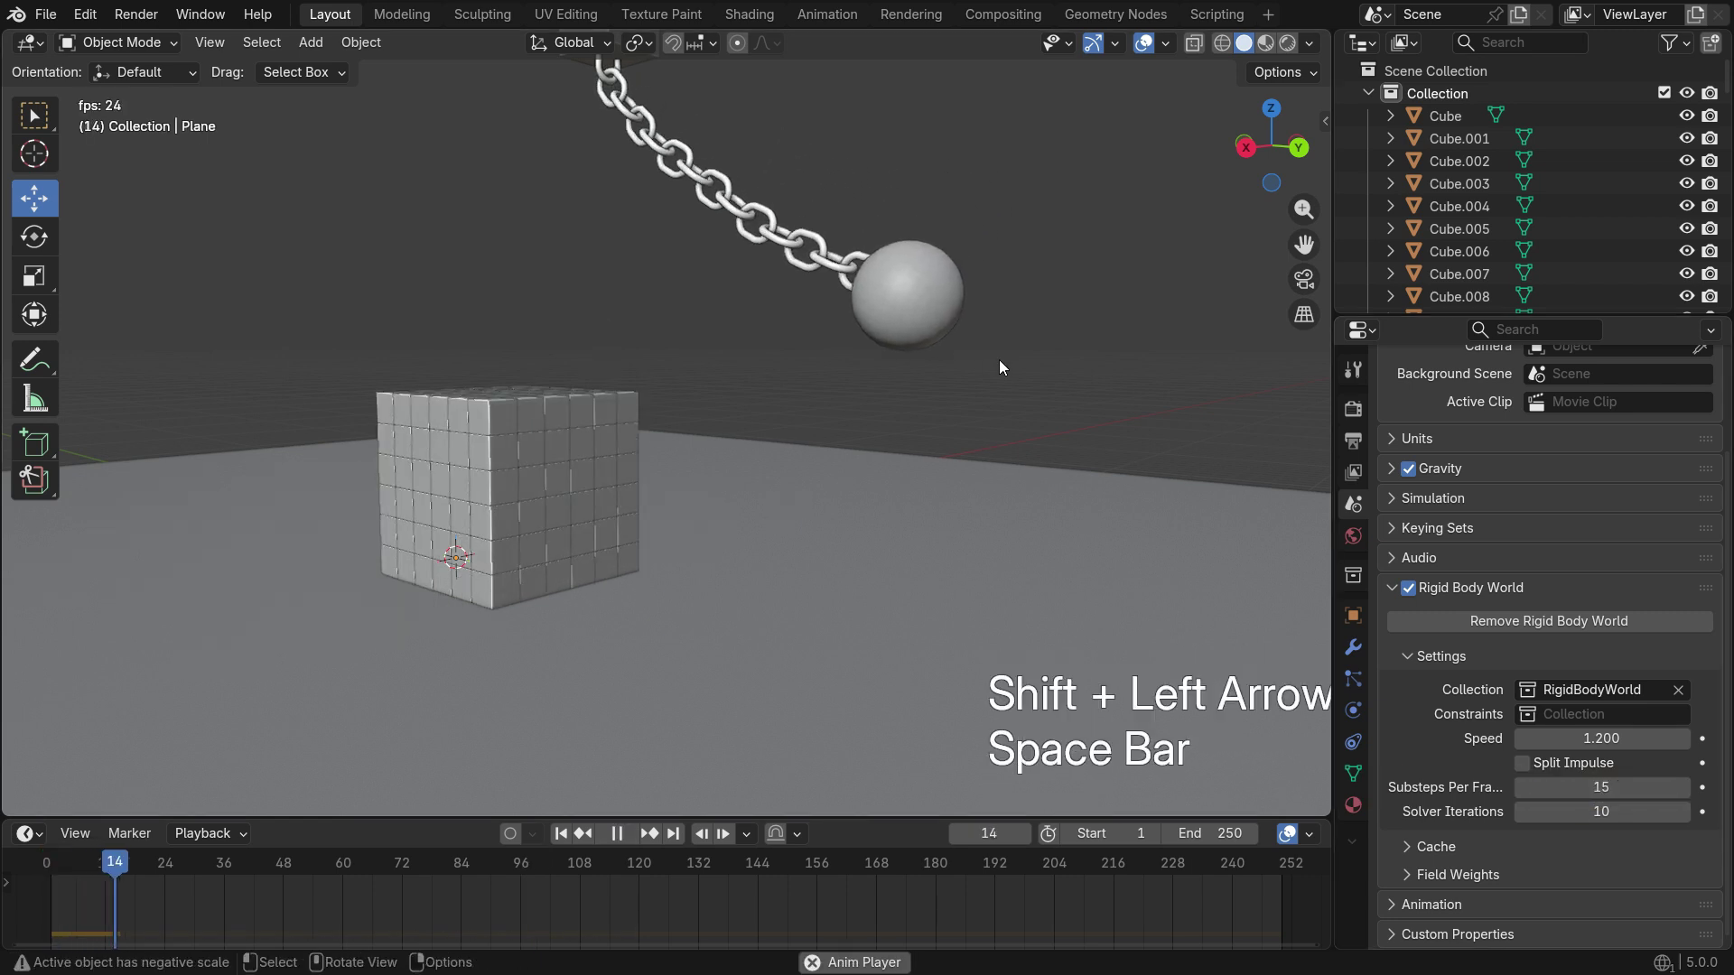